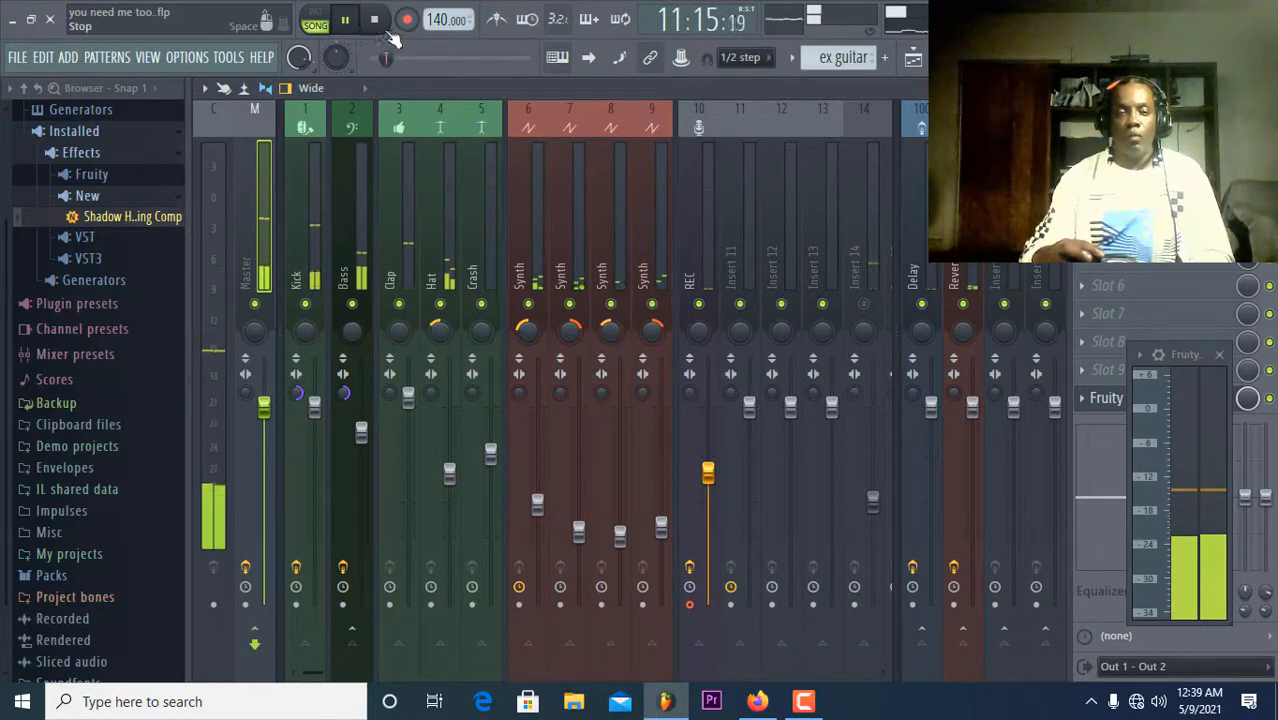
# Play back part of the song to hear the existing arrangement, and stop it.
pyautogui.click(380, 22)
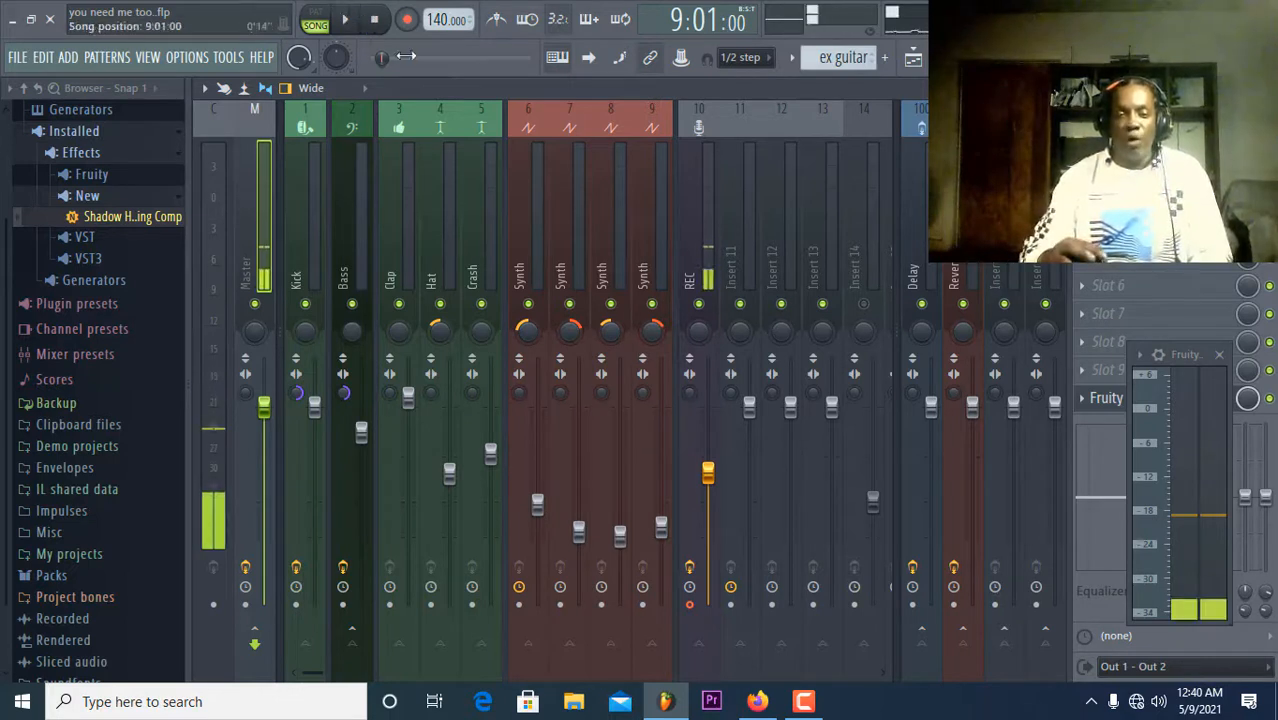
pyautogui.click(357, 25)
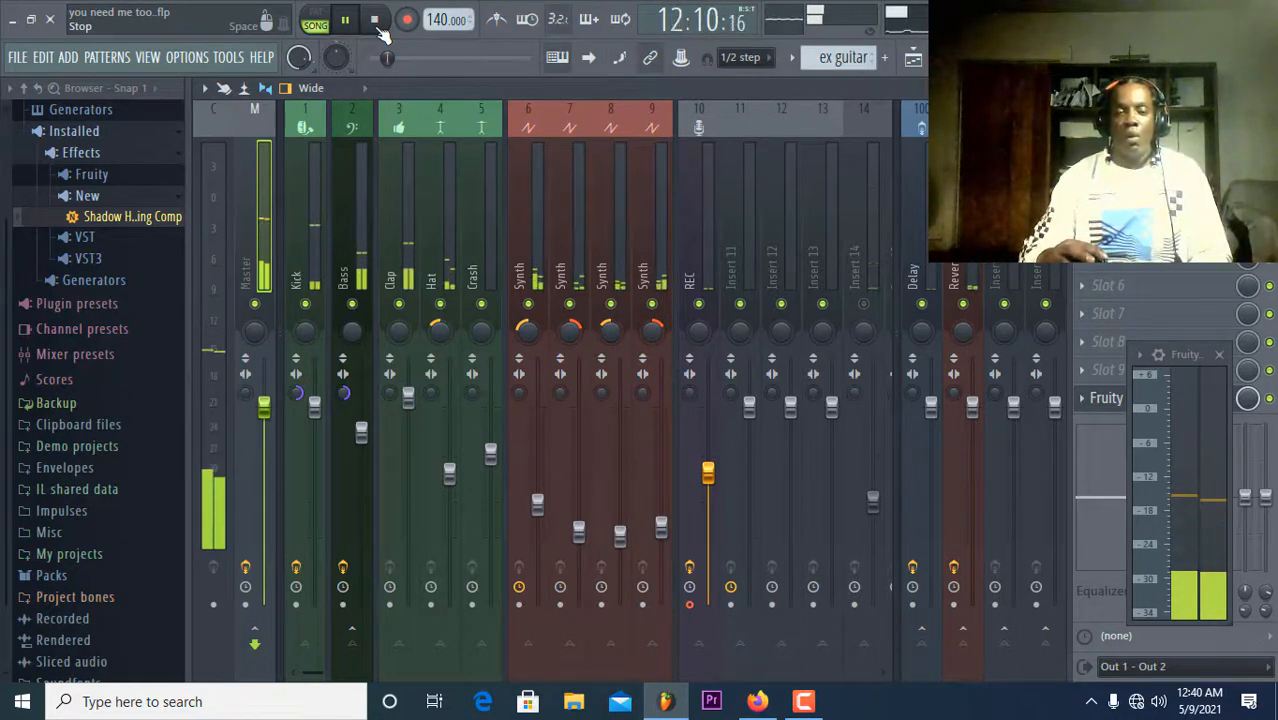
pyautogui.click(374, 20)
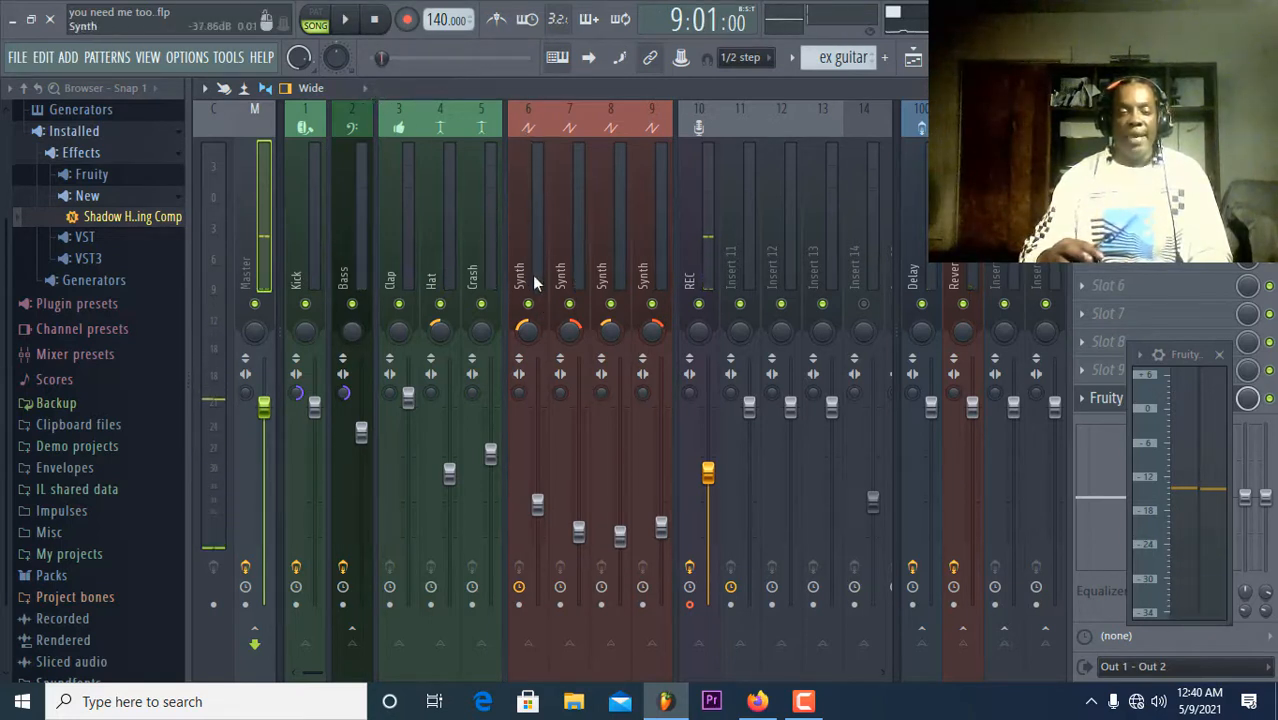
# Mute mixer tracks 1 to 9: Kick, Bass, Clap, Hat, Crash and the four Synth tracks.
pyautogui.click(652, 305)
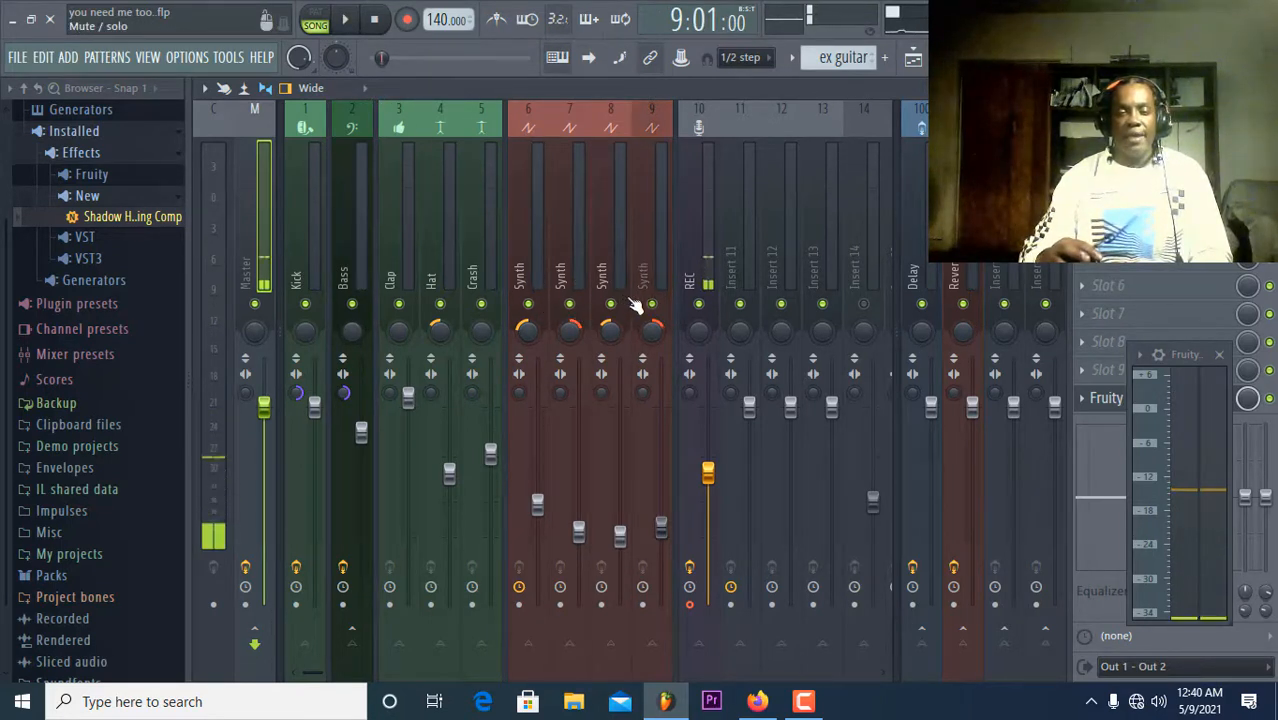
pyautogui.click(611, 305)
pyautogui.click(570, 305)
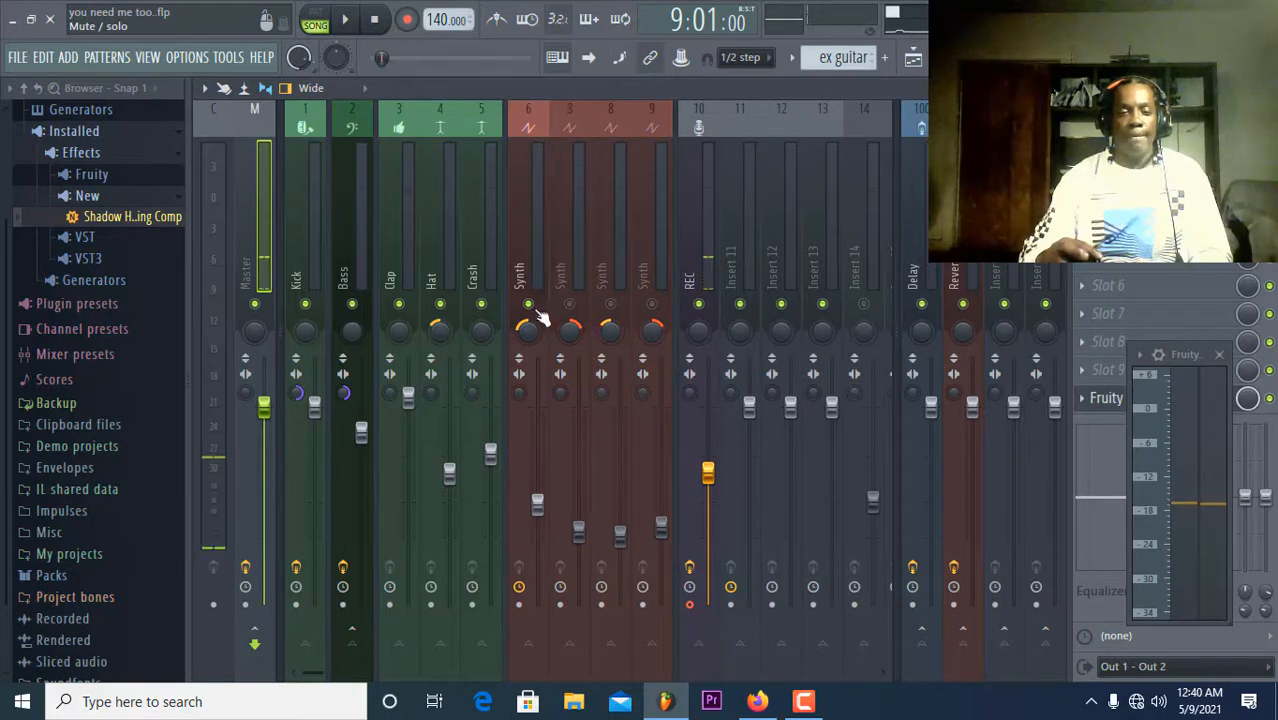
pyautogui.click(528, 305)
pyautogui.click(481, 305)
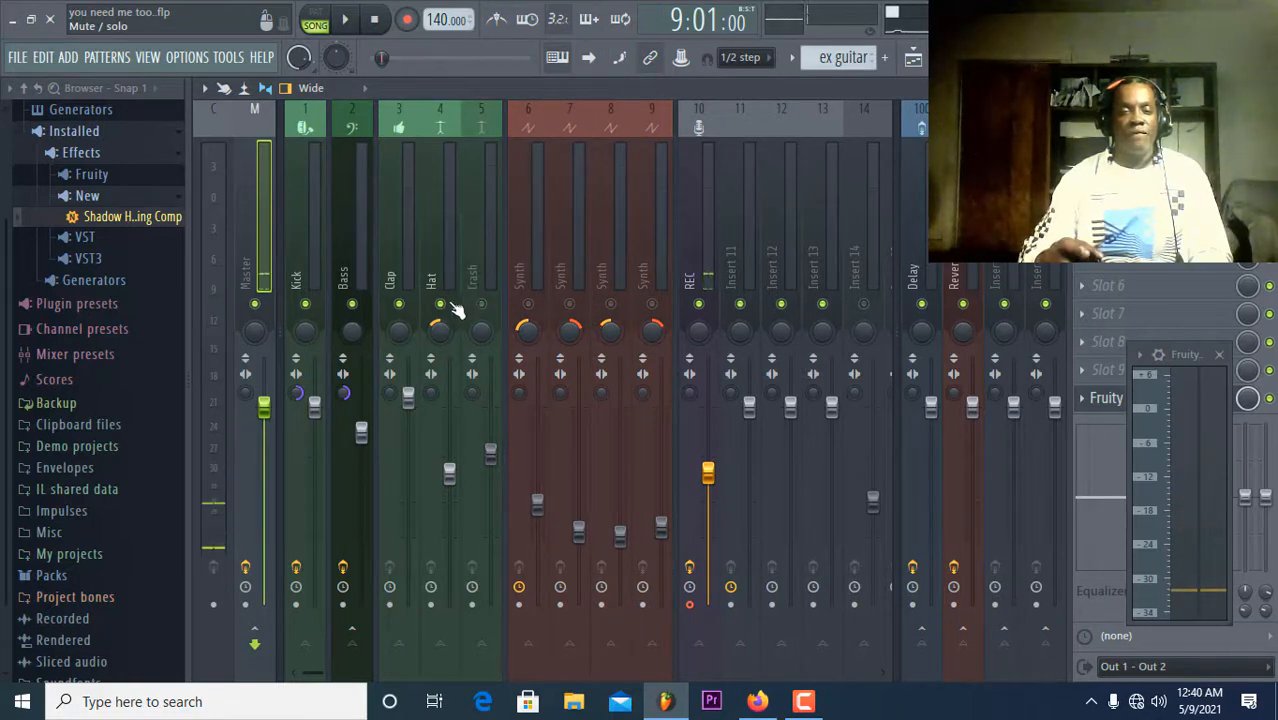
pyautogui.click(440, 305)
pyautogui.click(399, 305)
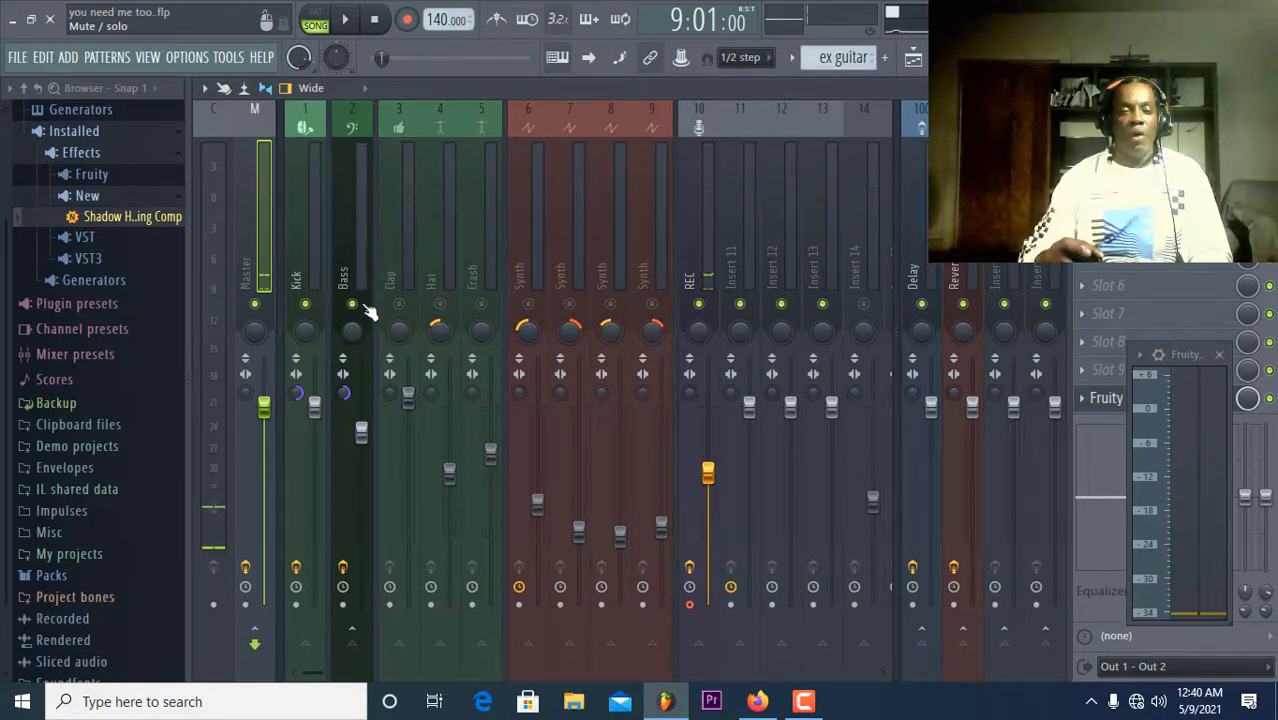
pyautogui.click(352, 305)
pyautogui.click(305, 305)
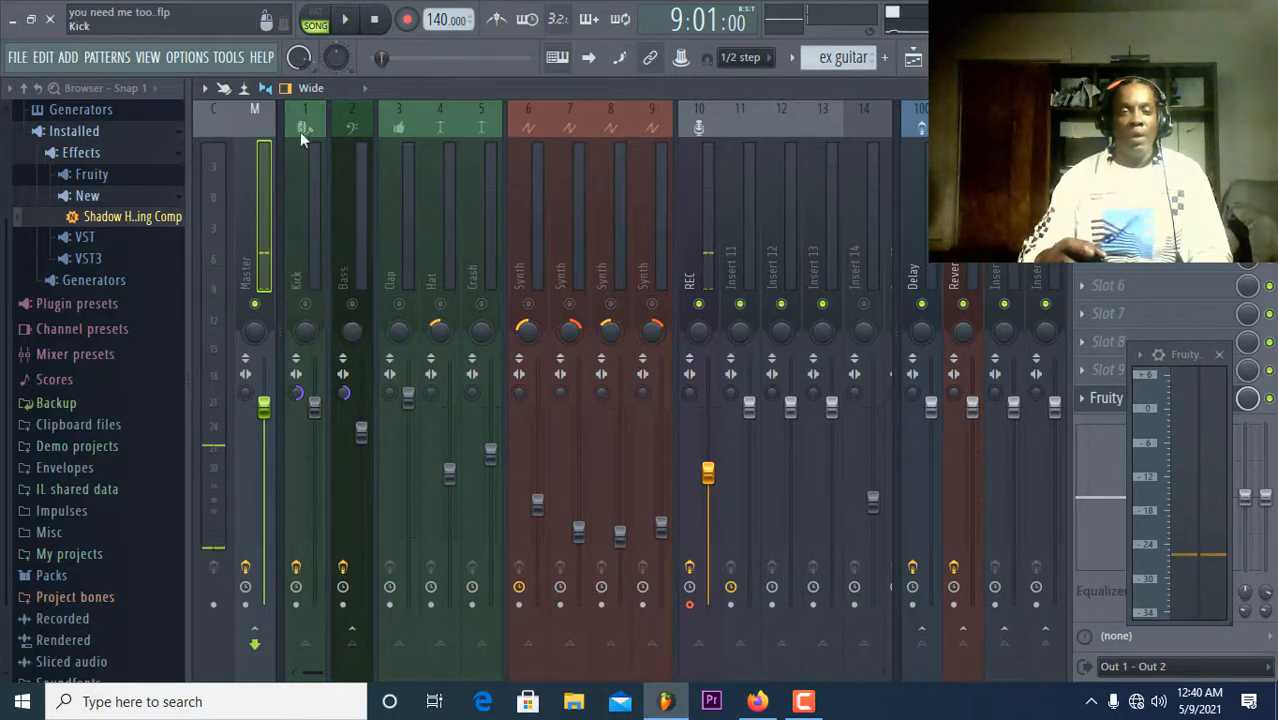
# Switch playback to pattern mode and open the piano roll of the Ace Nylon MK I channel 11.
pyautogui.click(315, 22)
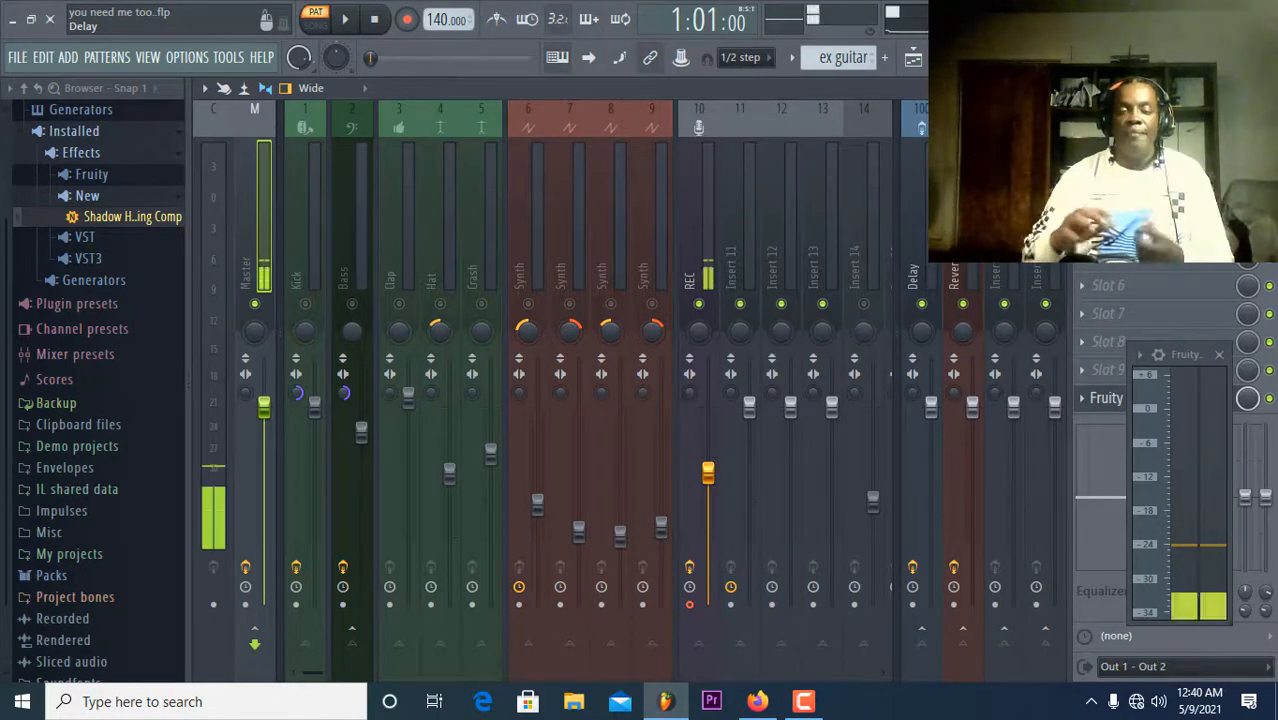
pyautogui.click(975, 57)
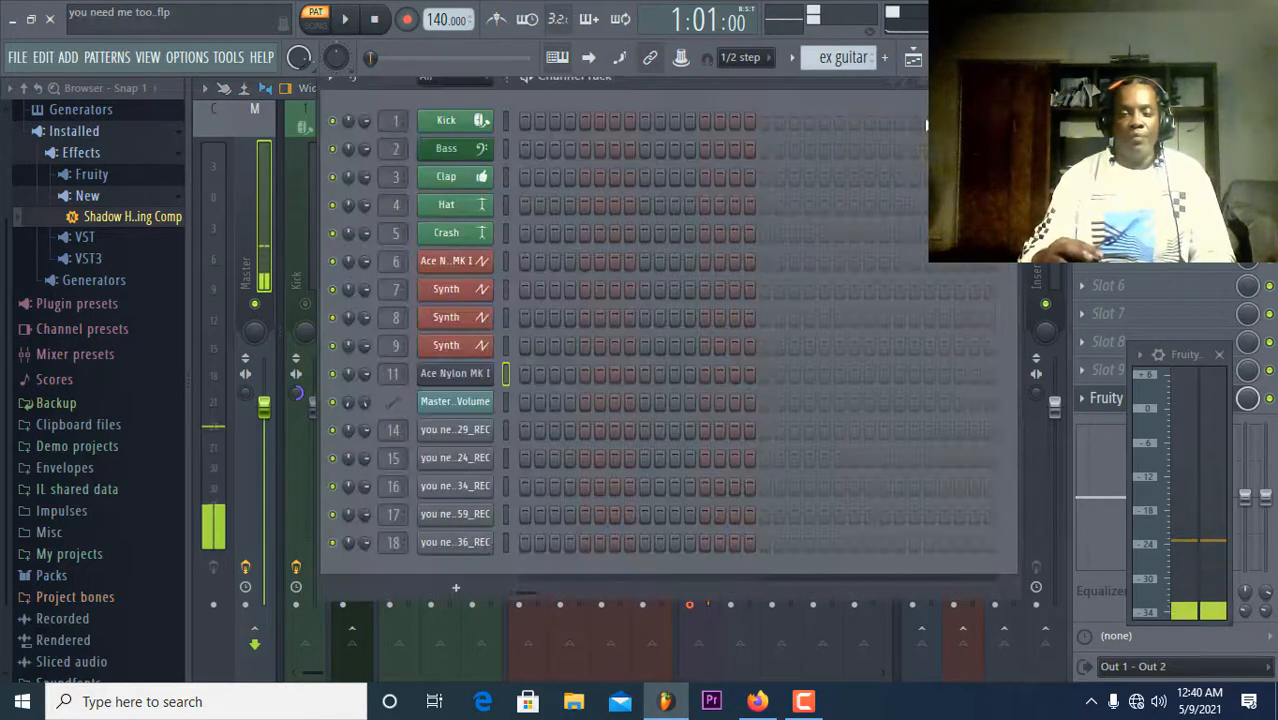
pyautogui.rightClick(487, 386)
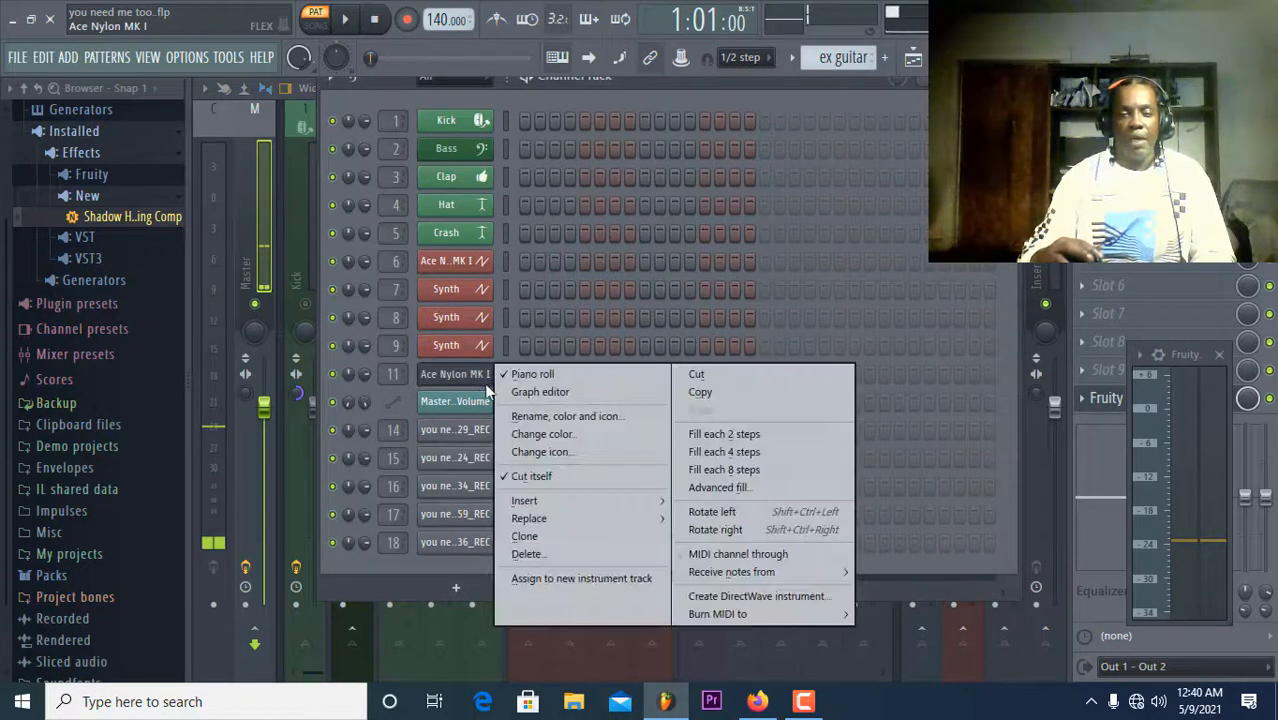
pyautogui.click(516, 379)
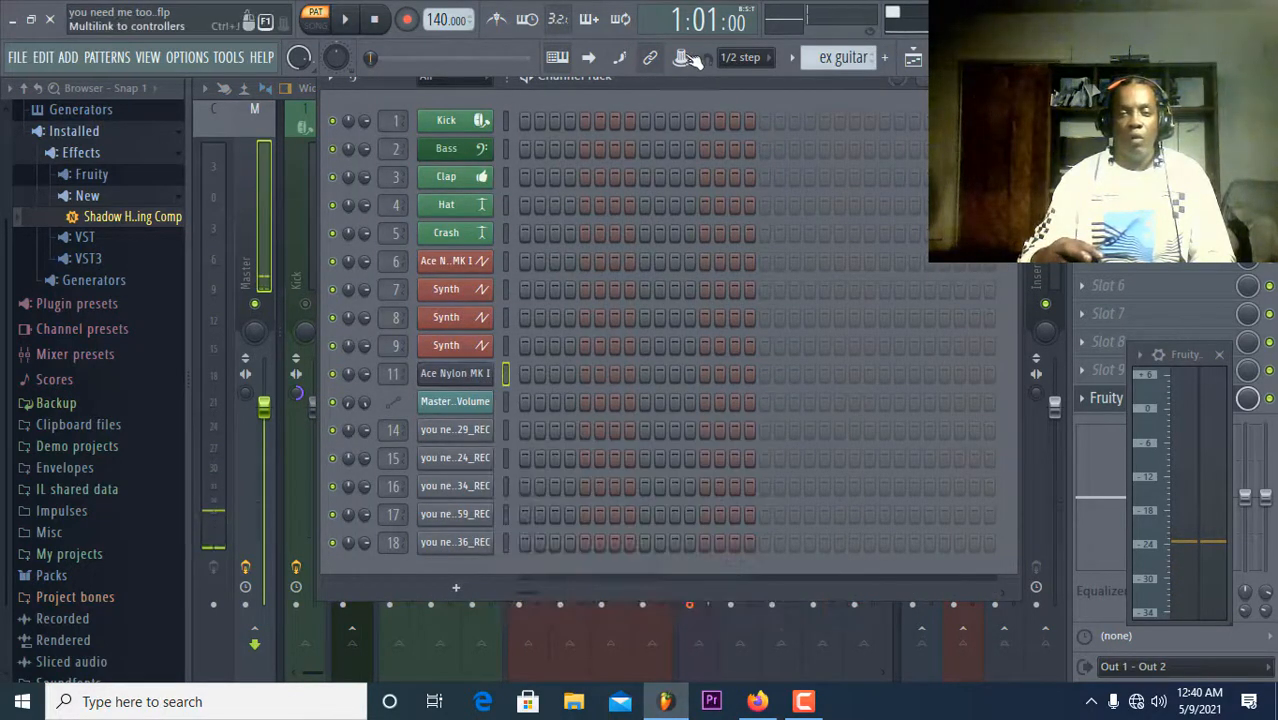
pyautogui.press('F7')
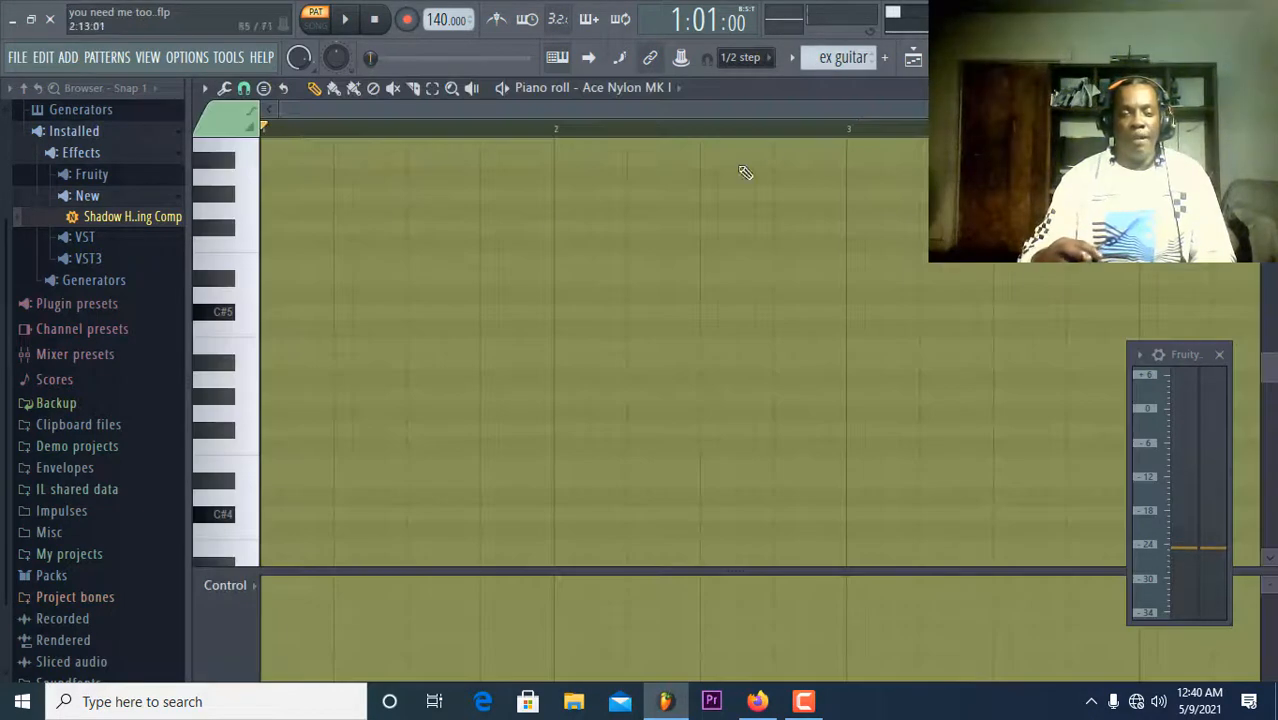
# Audition piano-roll keys around C#4 and up to F#4 to find the root notes.
pyautogui.click(246, 528)
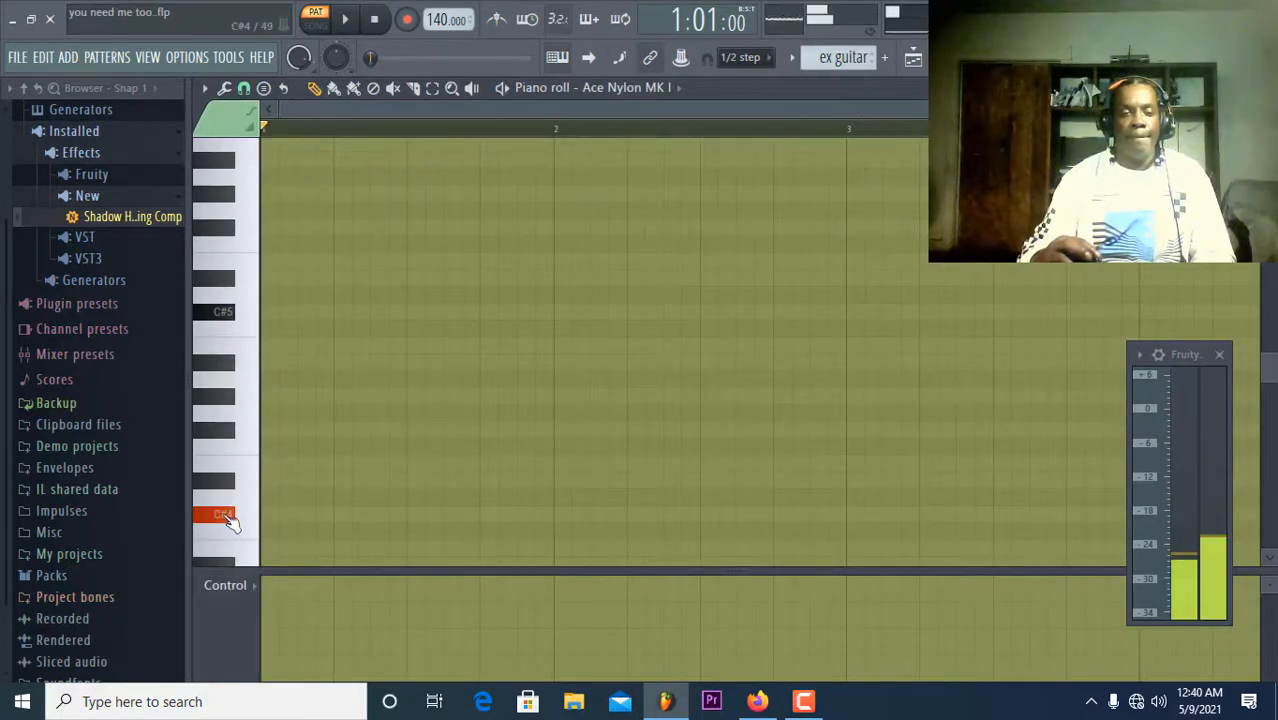
pyautogui.click(248, 528)
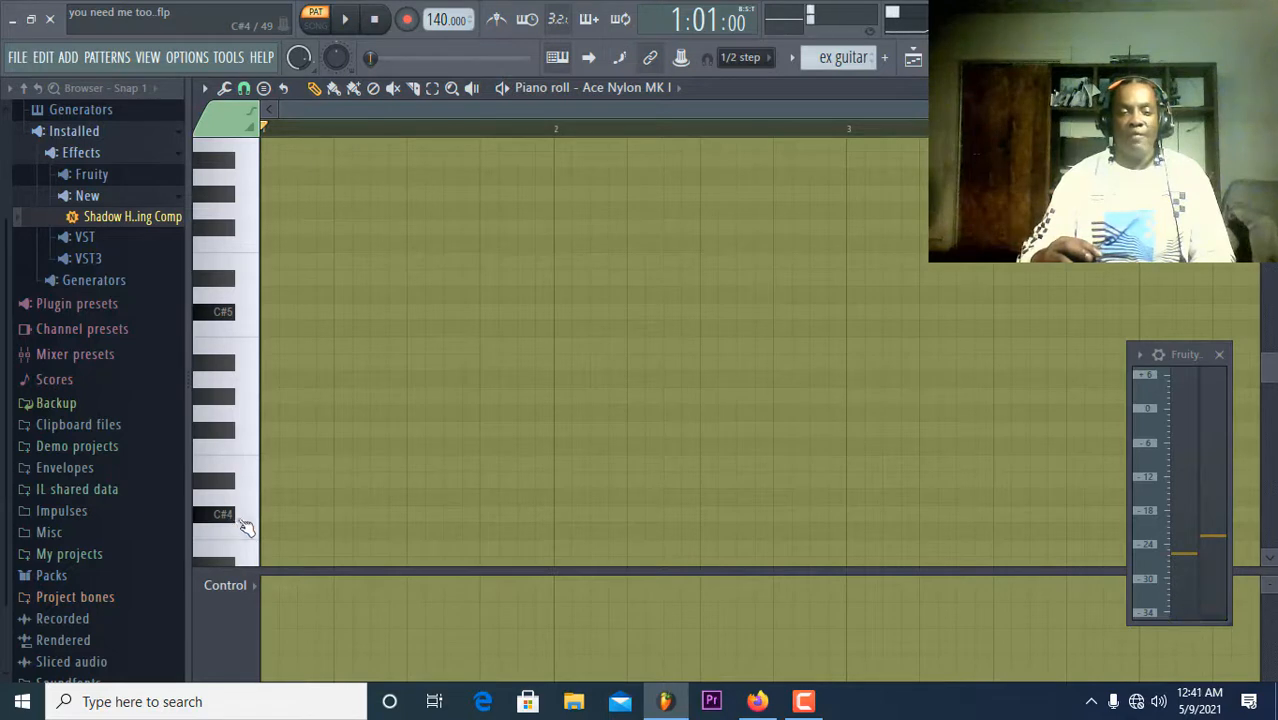
pyautogui.click(248, 528)
pyautogui.click(248, 528)
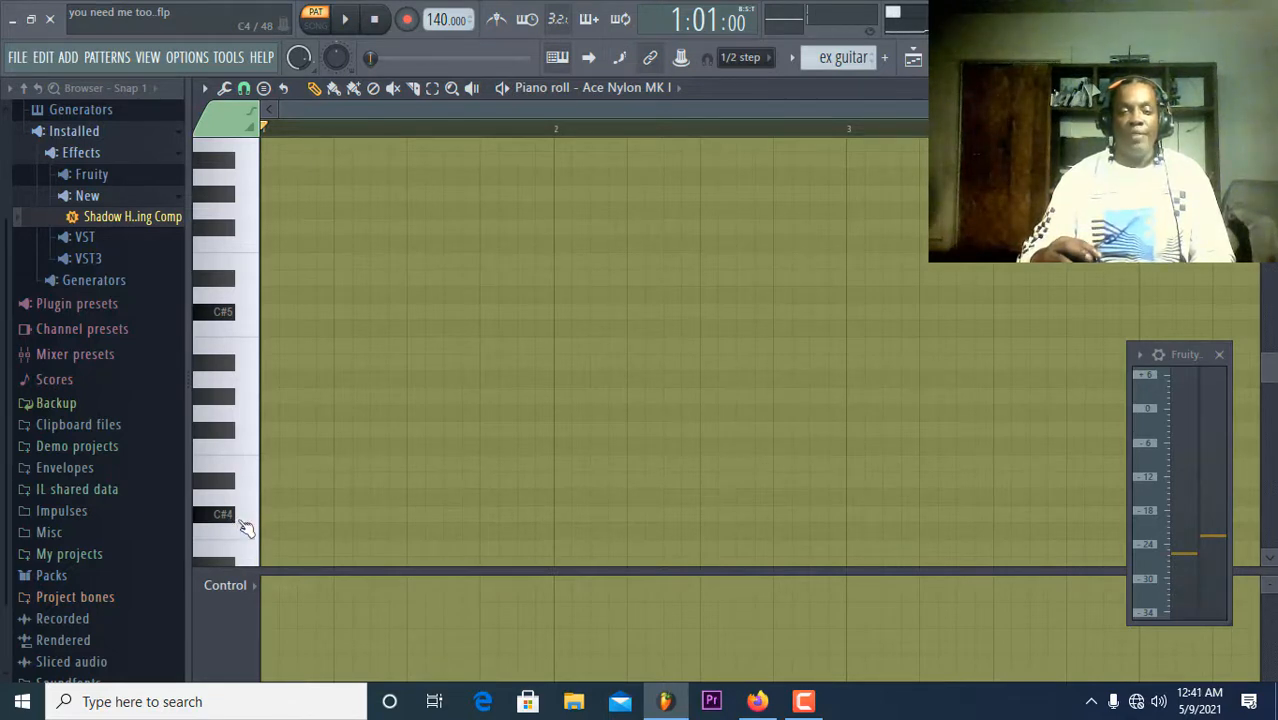
pyautogui.click(240, 516)
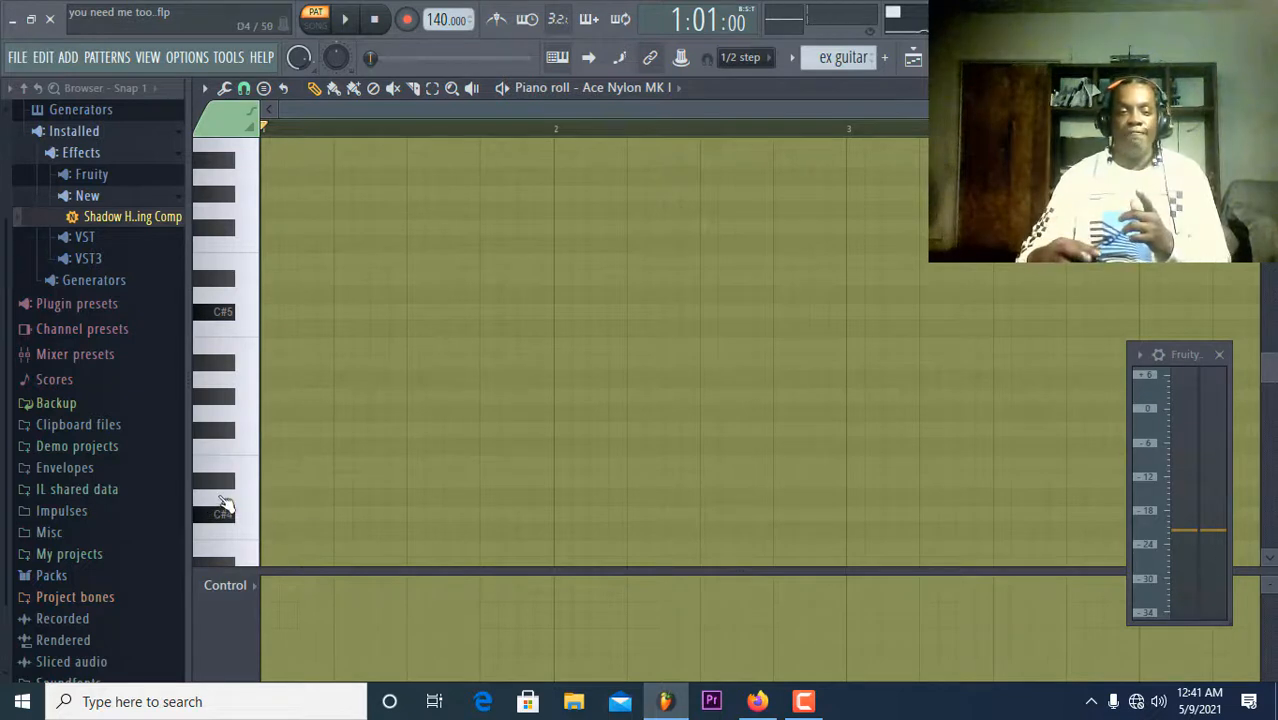
pyautogui.click(215, 433)
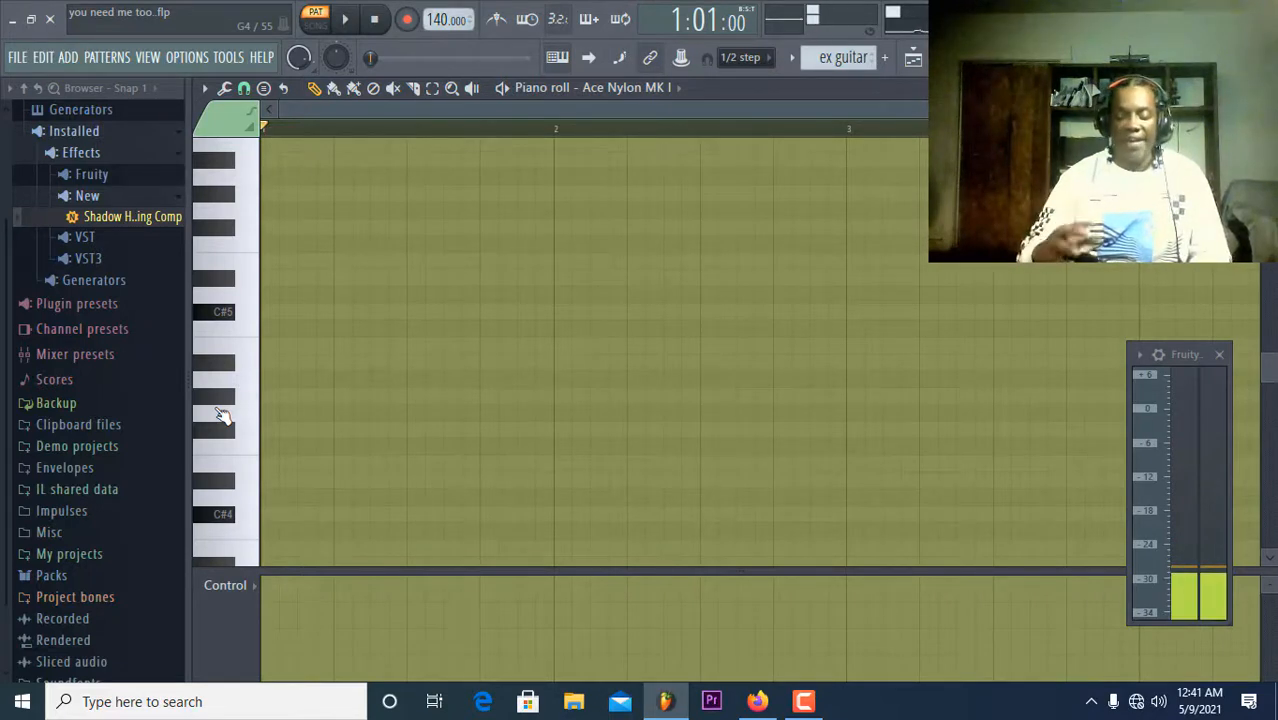
# Draw a one-bar C#4 in bar 1 and roughly half-bar F#4 and D#4 notes in bar 2, and play the pattern.
pyautogui.click(268, 515)
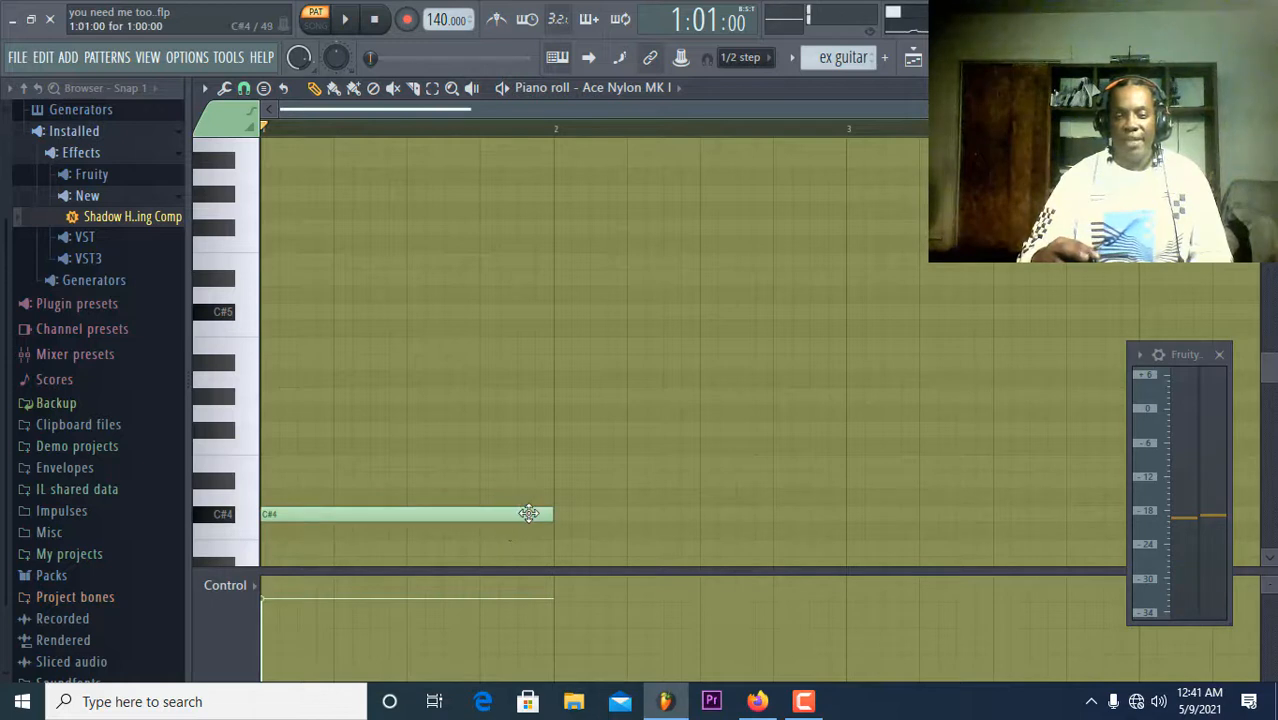
pyautogui.click(567, 432)
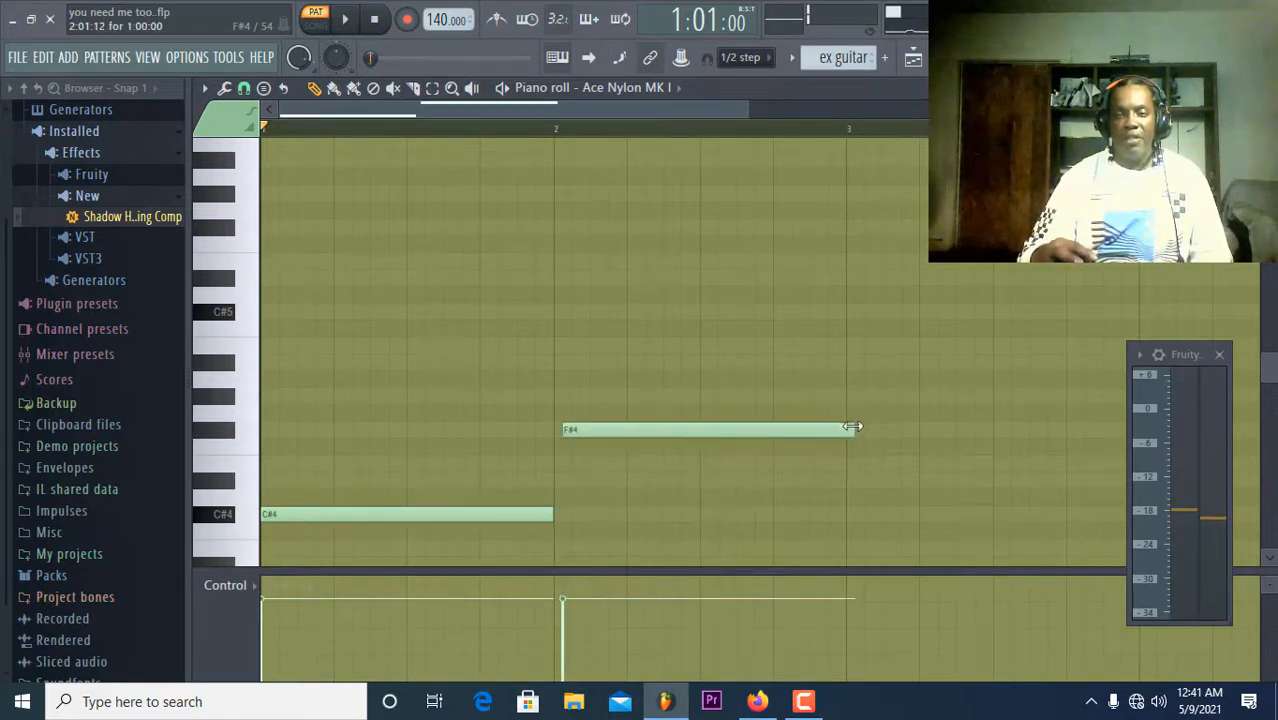
pyautogui.moveTo(853, 428); pyautogui.dragTo(729, 440)
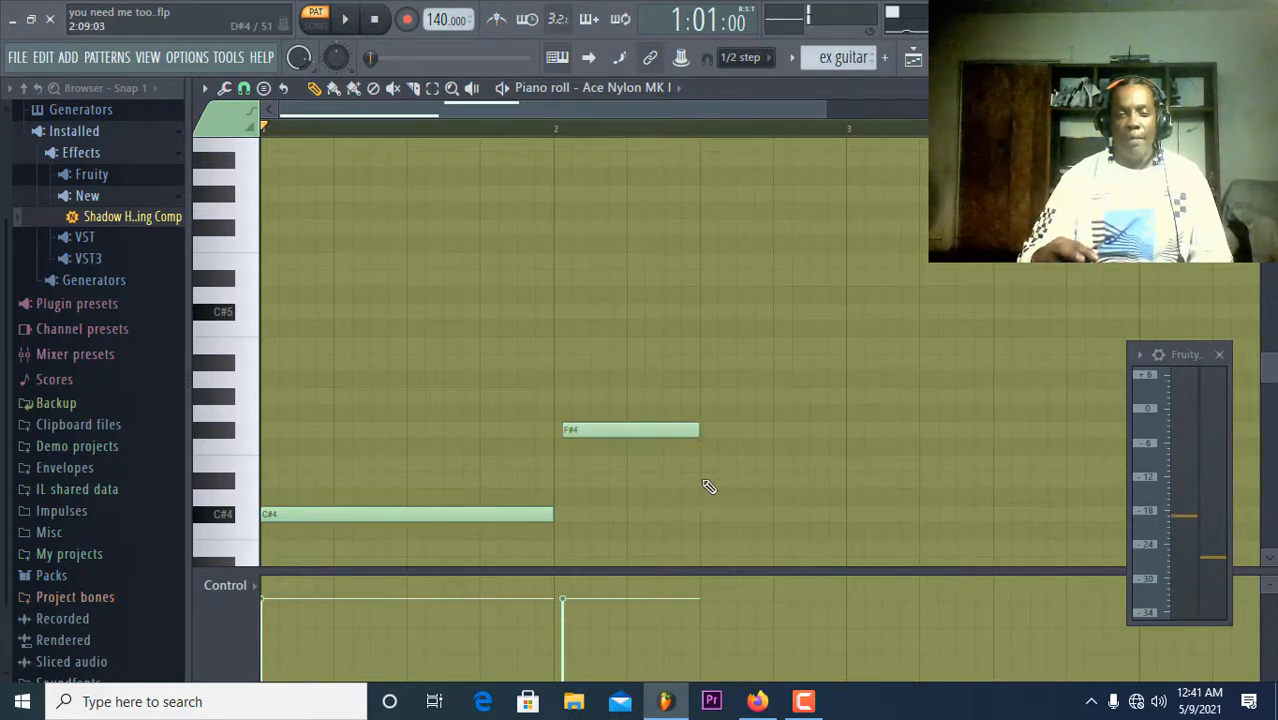
pyautogui.click(701, 480)
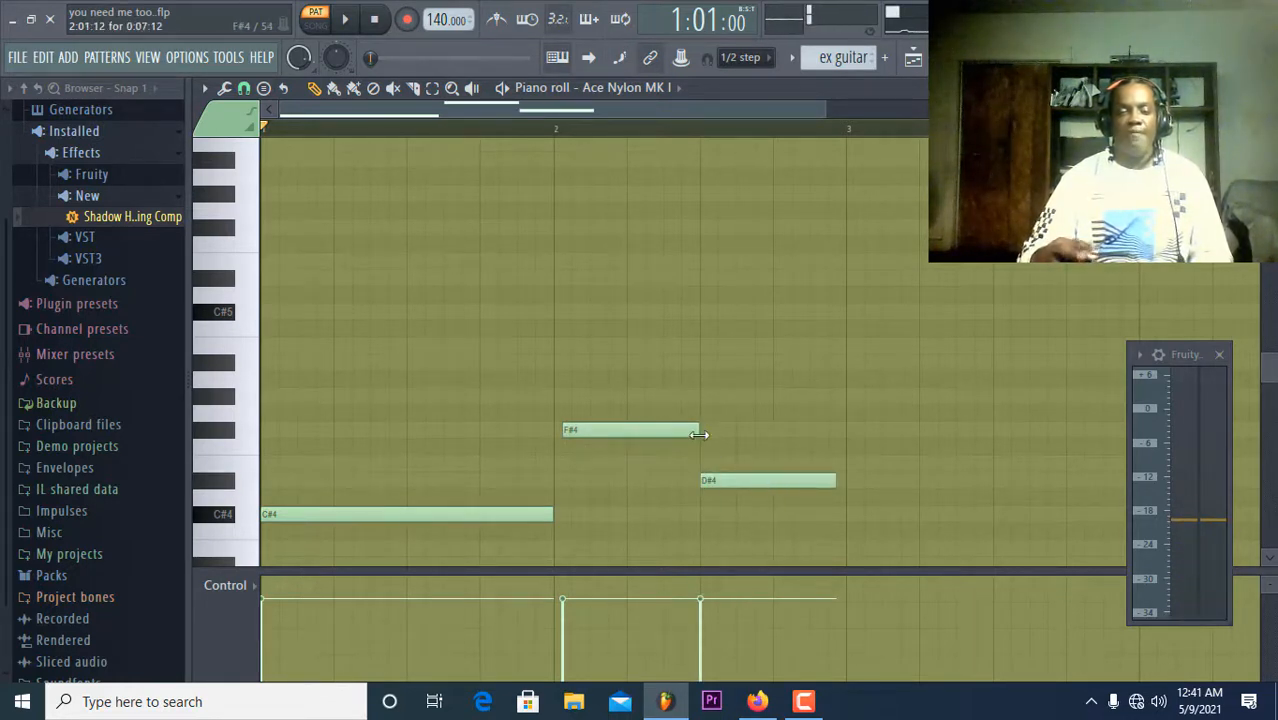
pyautogui.click(352, 24)
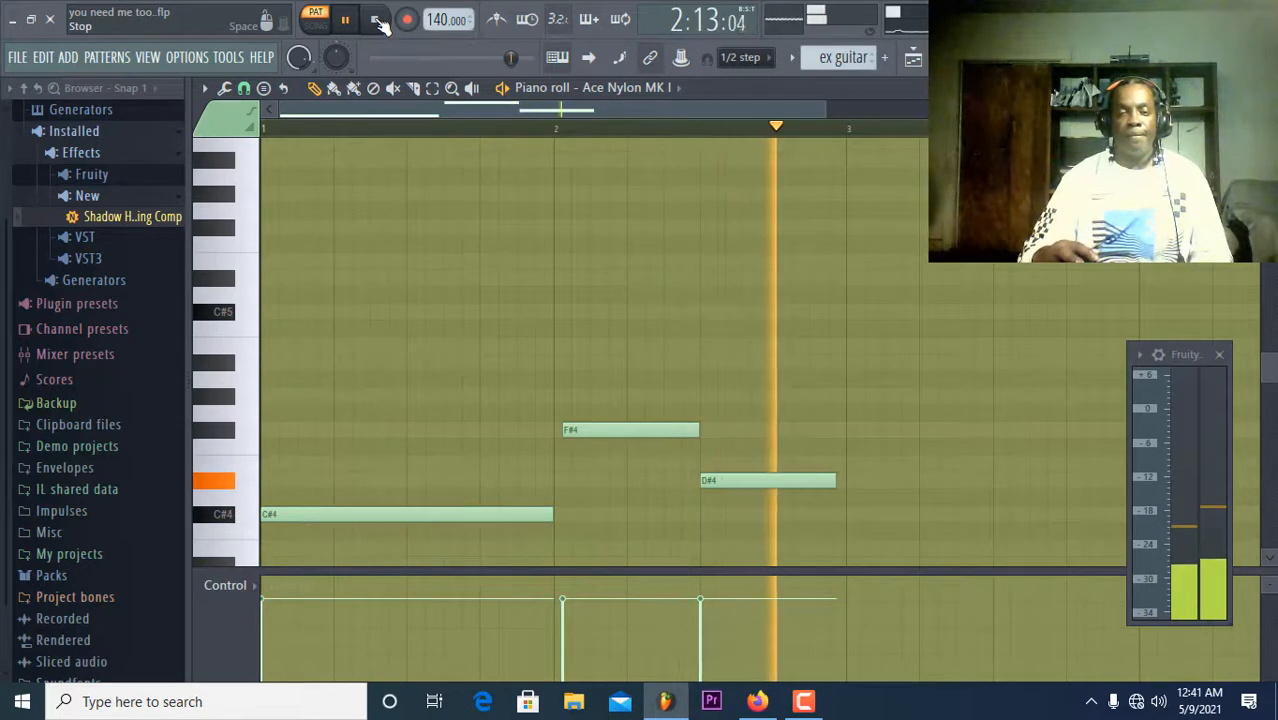
pyautogui.click(379, 22)
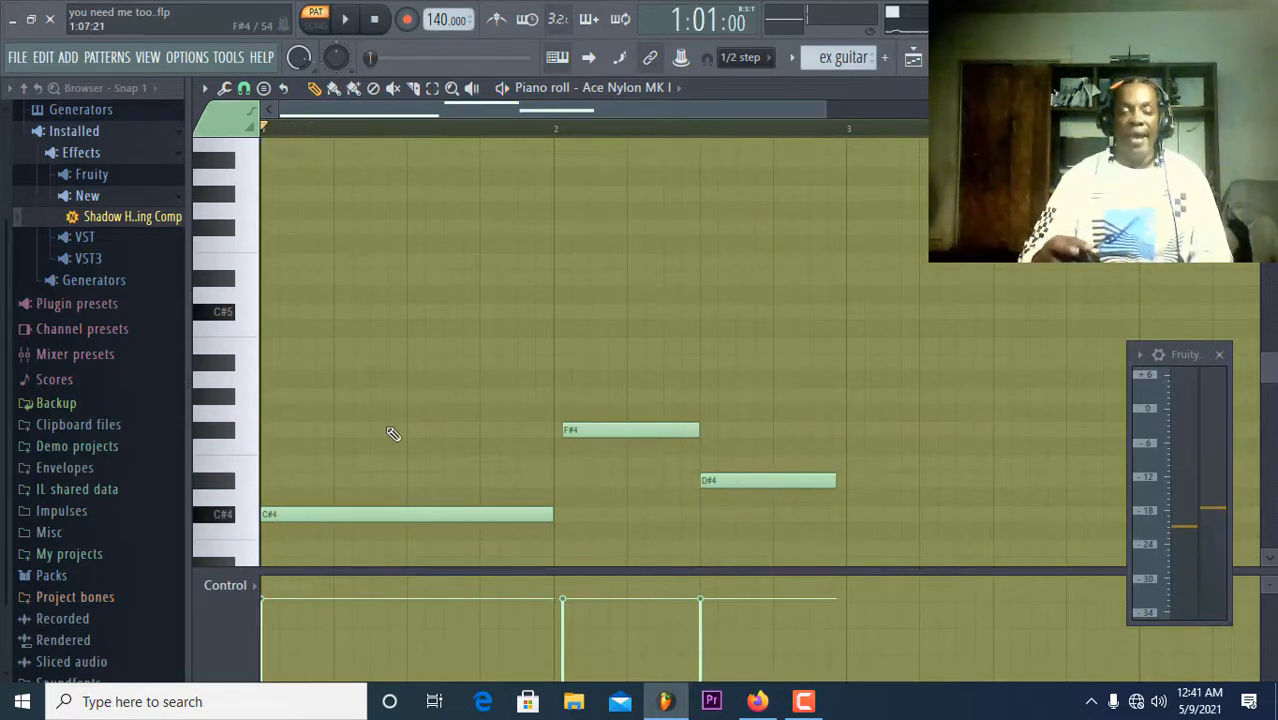
# Build a chord on the C#4 root in bar 1 by adding one-bar E4, G#4 and B4 notes, each starting slightly later.
pyautogui.click(280, 518)
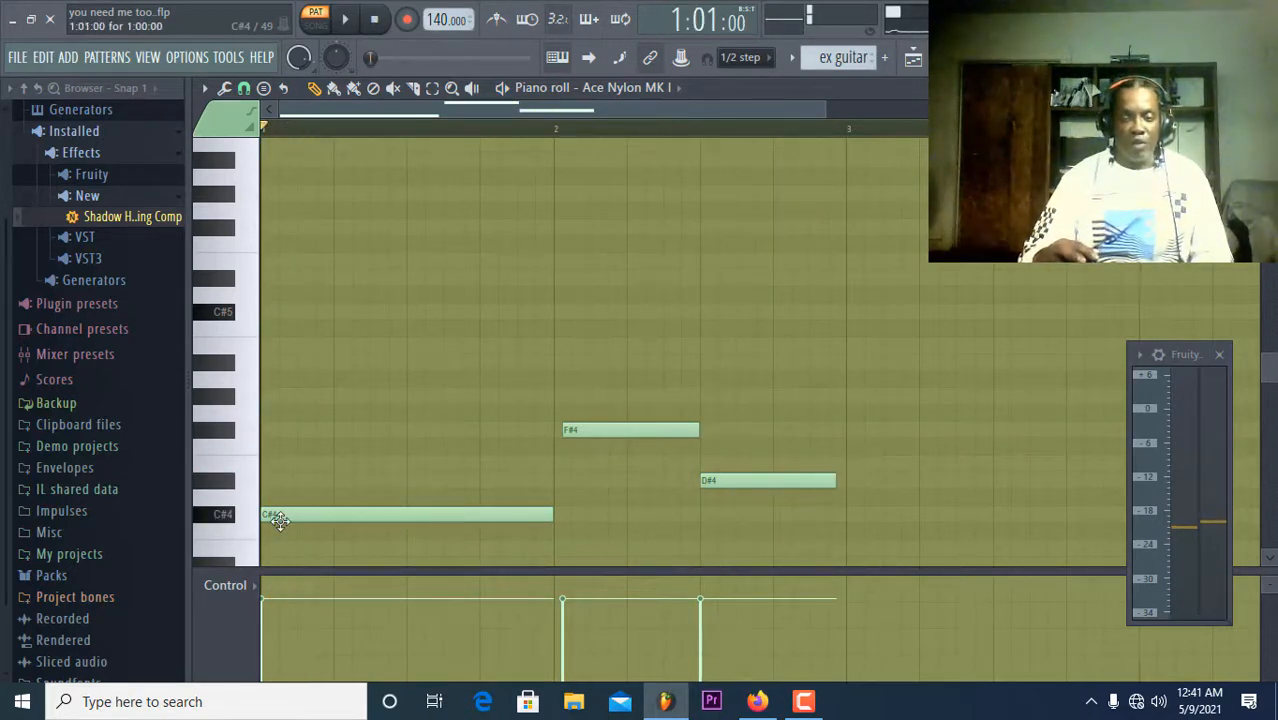
pyautogui.click(280, 518)
pyautogui.click(281, 519)
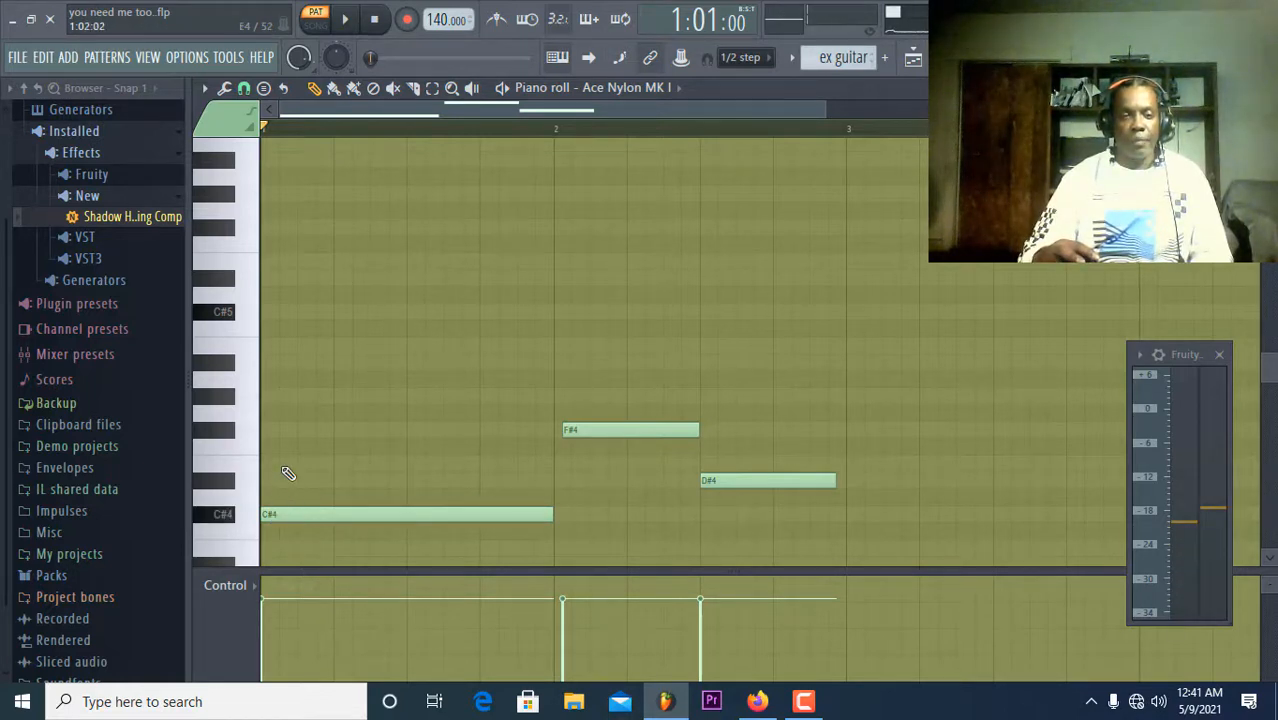
pyautogui.click(283, 462)
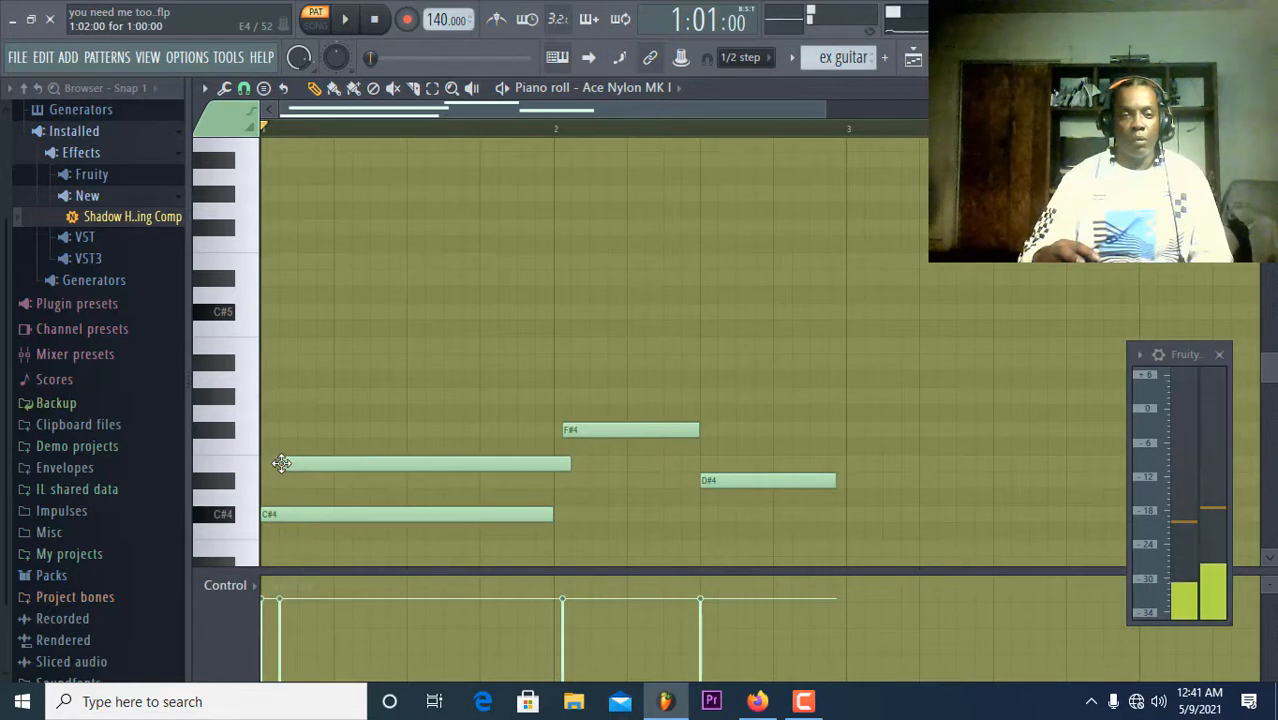
pyautogui.click(294, 396)
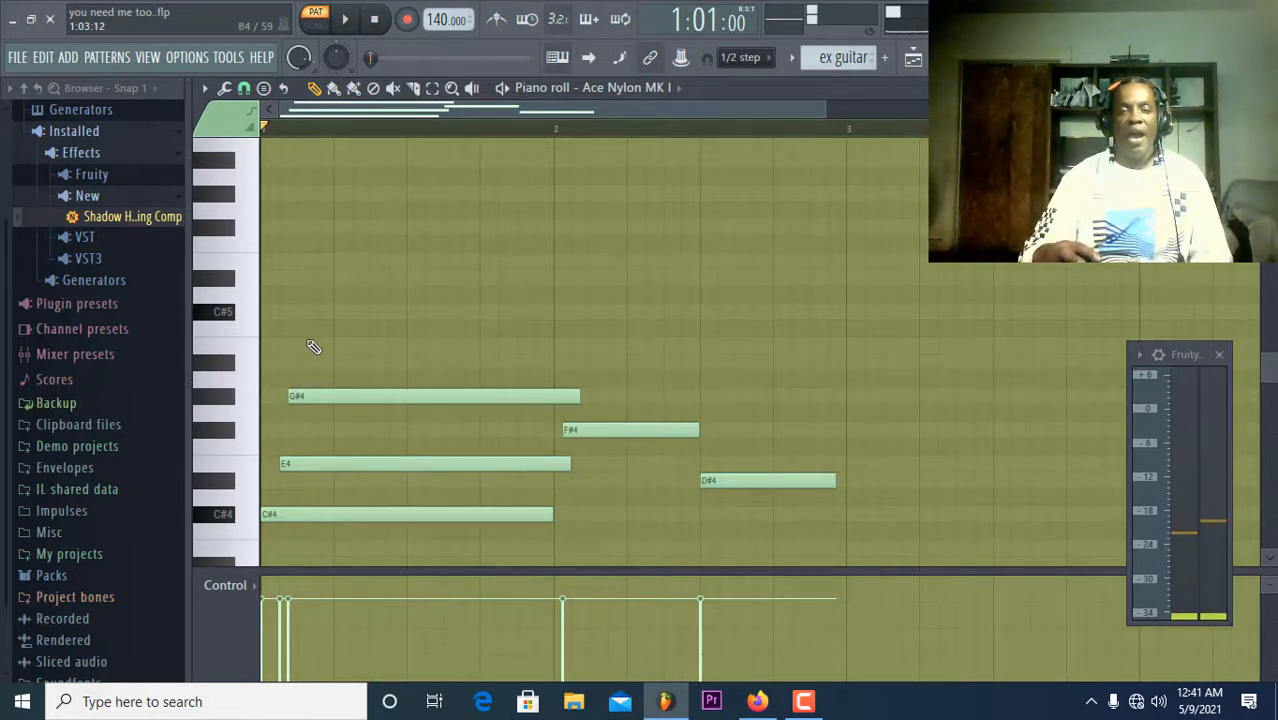
pyautogui.click(310, 345)
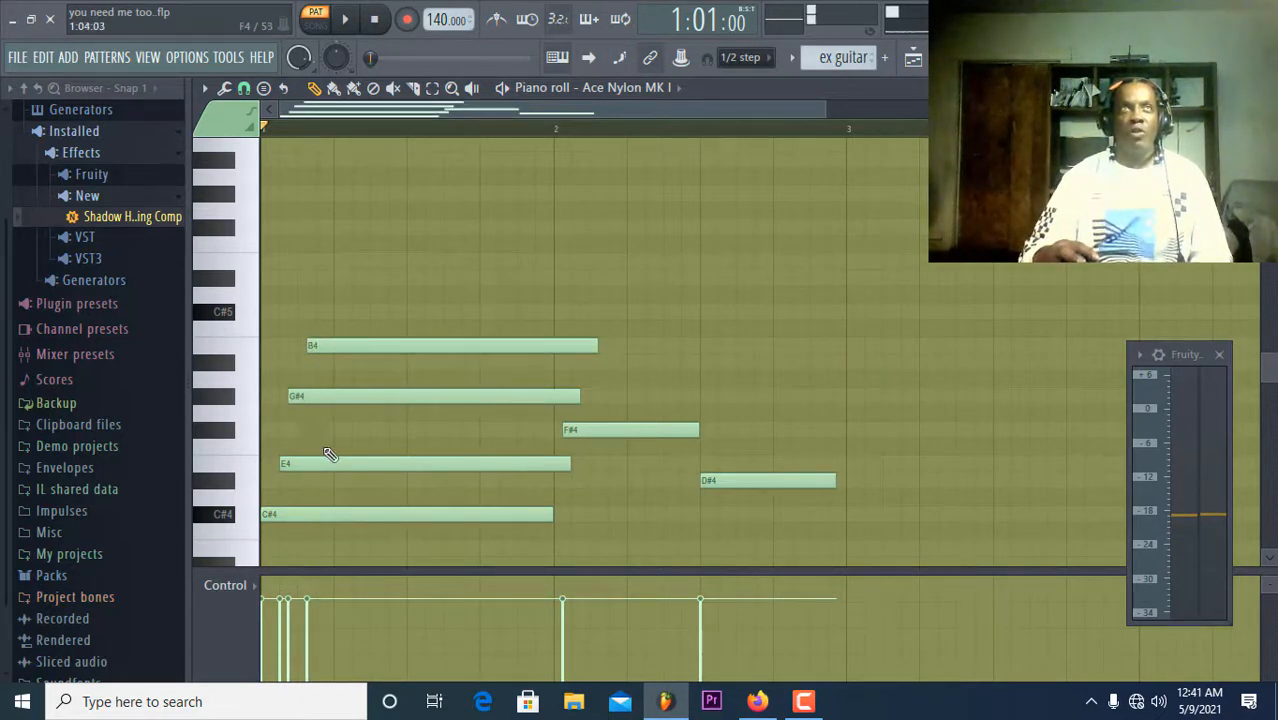
# Stagger the chord evenly by starting G#4 at 1:03:00 and B4 at 1:04:00, and play it back.
pyautogui.moveTo(357, 340); pyautogui.dragTo(374, 397)
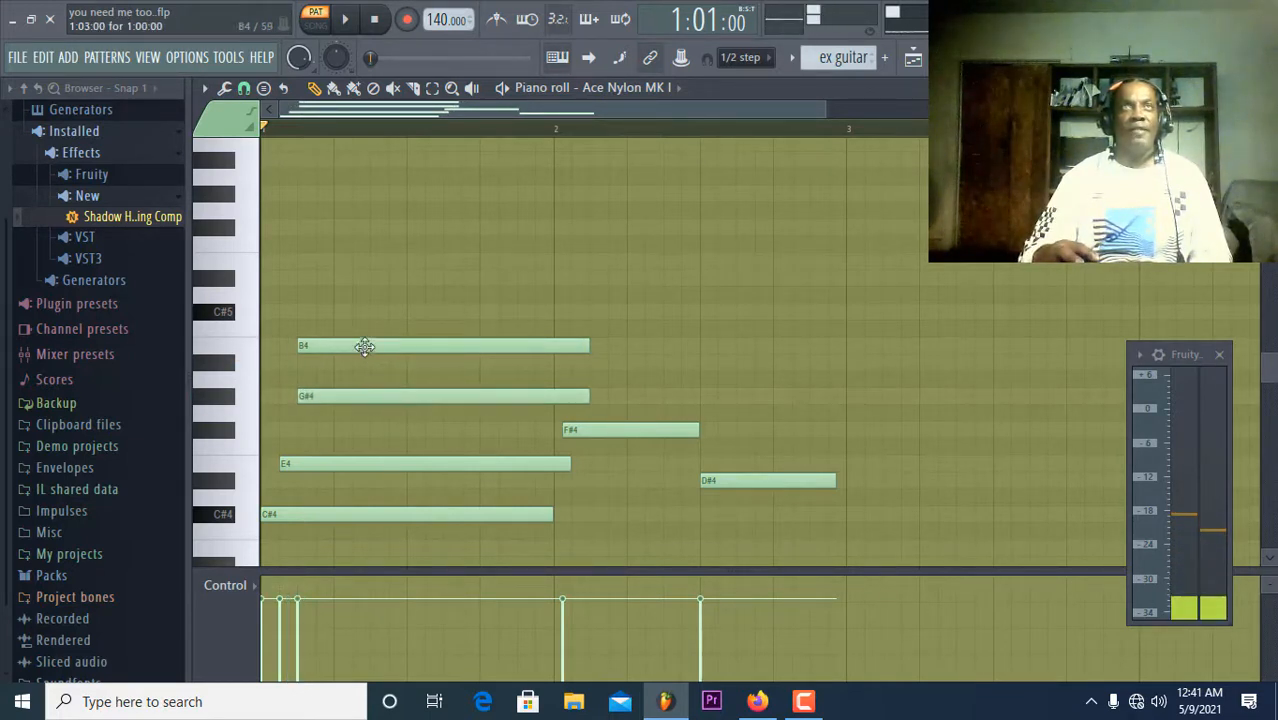
pyautogui.moveTo(365, 346); pyautogui.dragTo(376, 346)
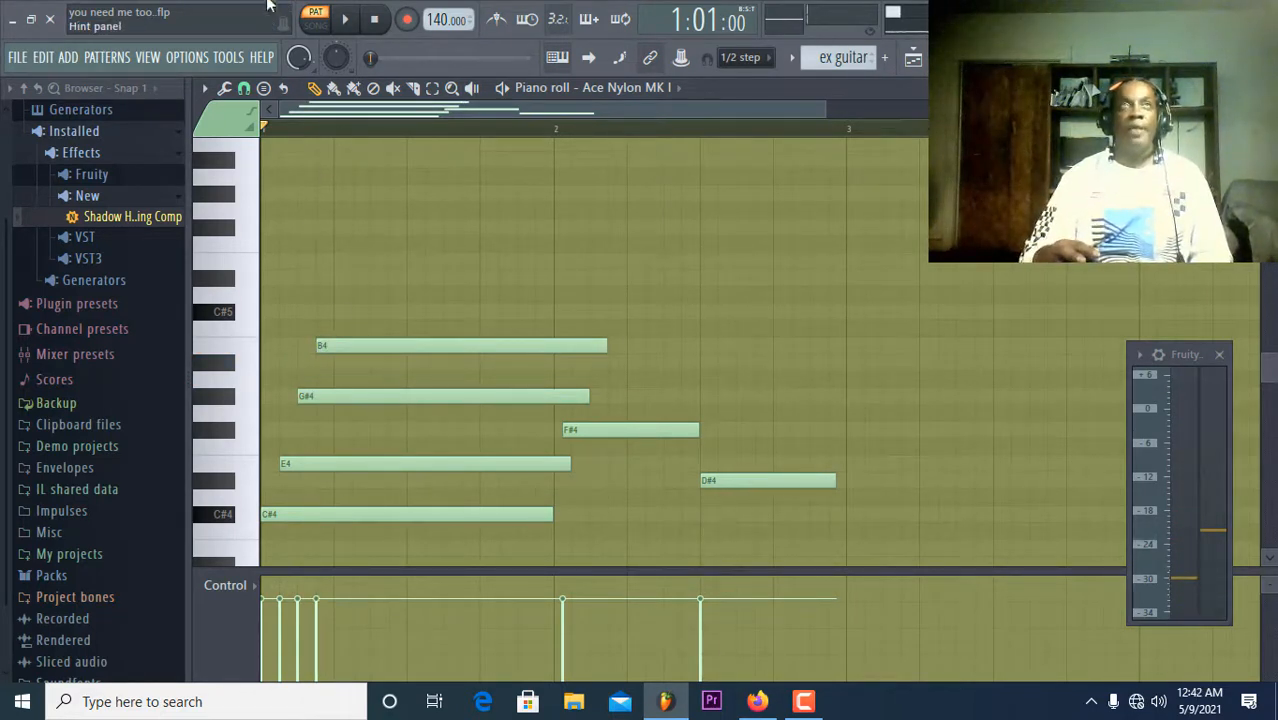
pyautogui.click(344, 19)
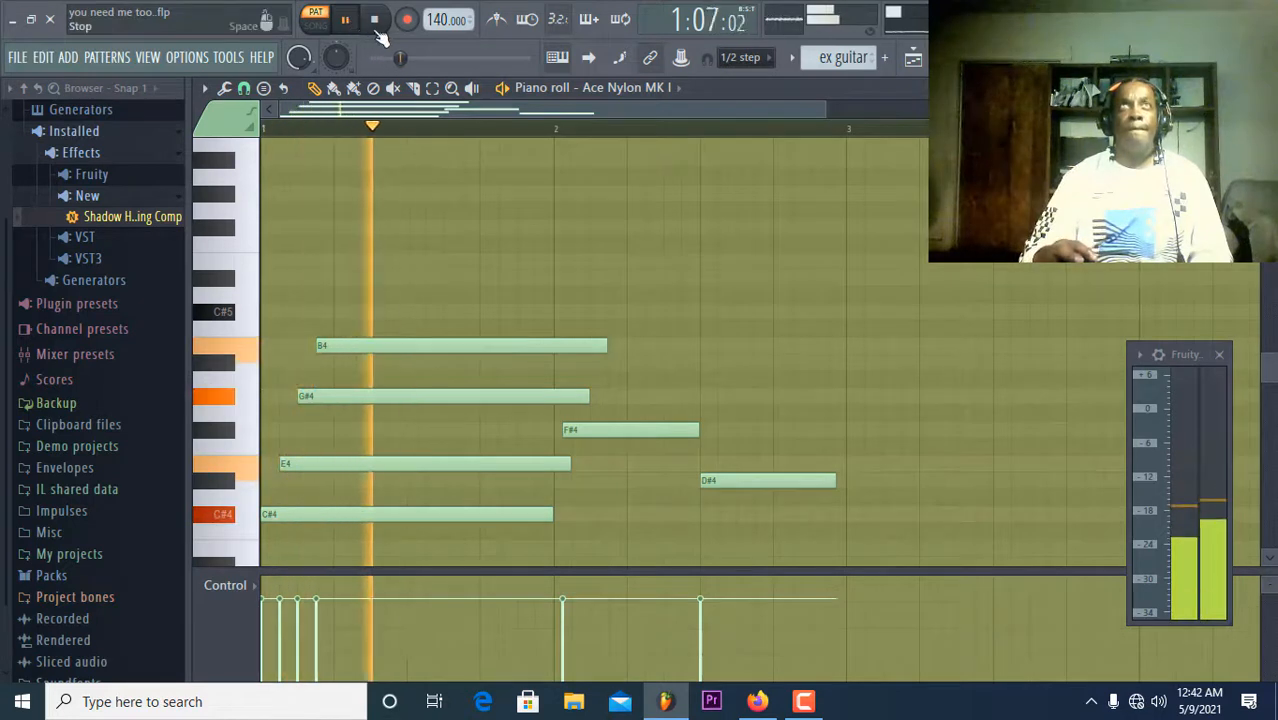
pyautogui.click(376, 22)
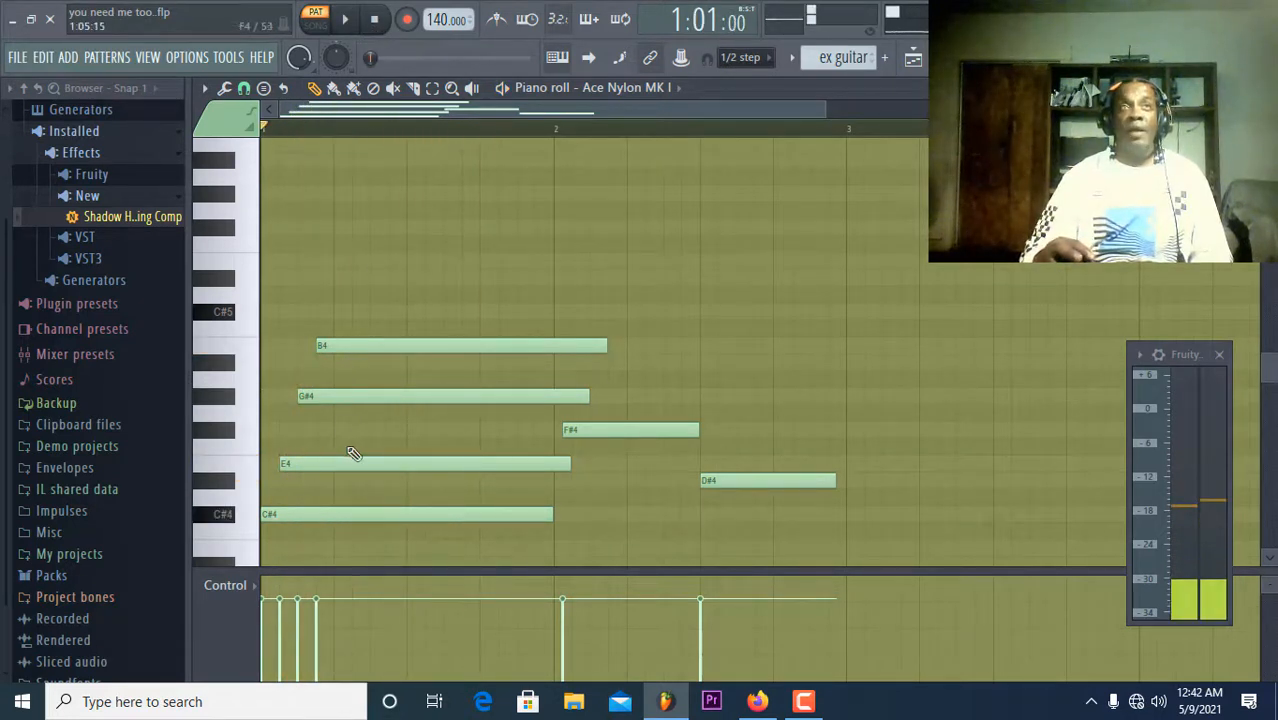
# Align the E4, G#4 and B4 notes with C#4 at the start of bar 1 and play the unstaggered chord.
pyautogui.moveTo(368, 467); pyautogui.dragTo(350, 465)
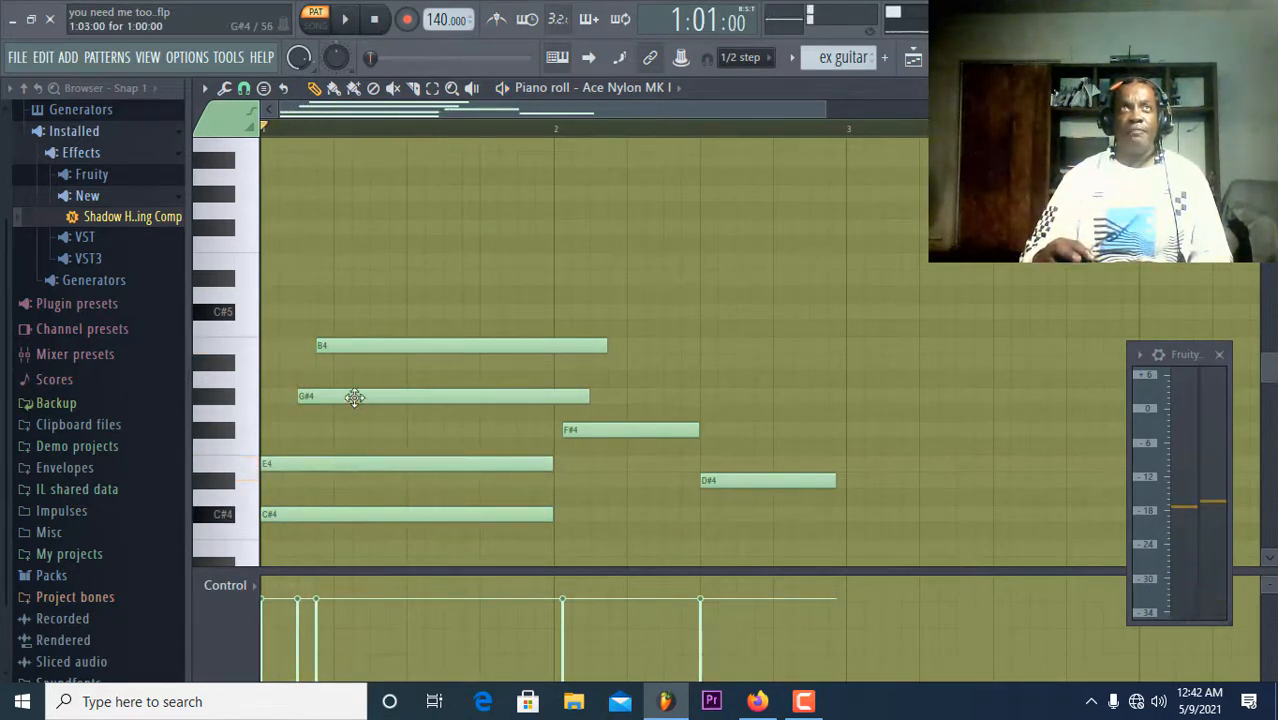
pyautogui.moveTo(355, 400); pyautogui.dragTo(328, 400)
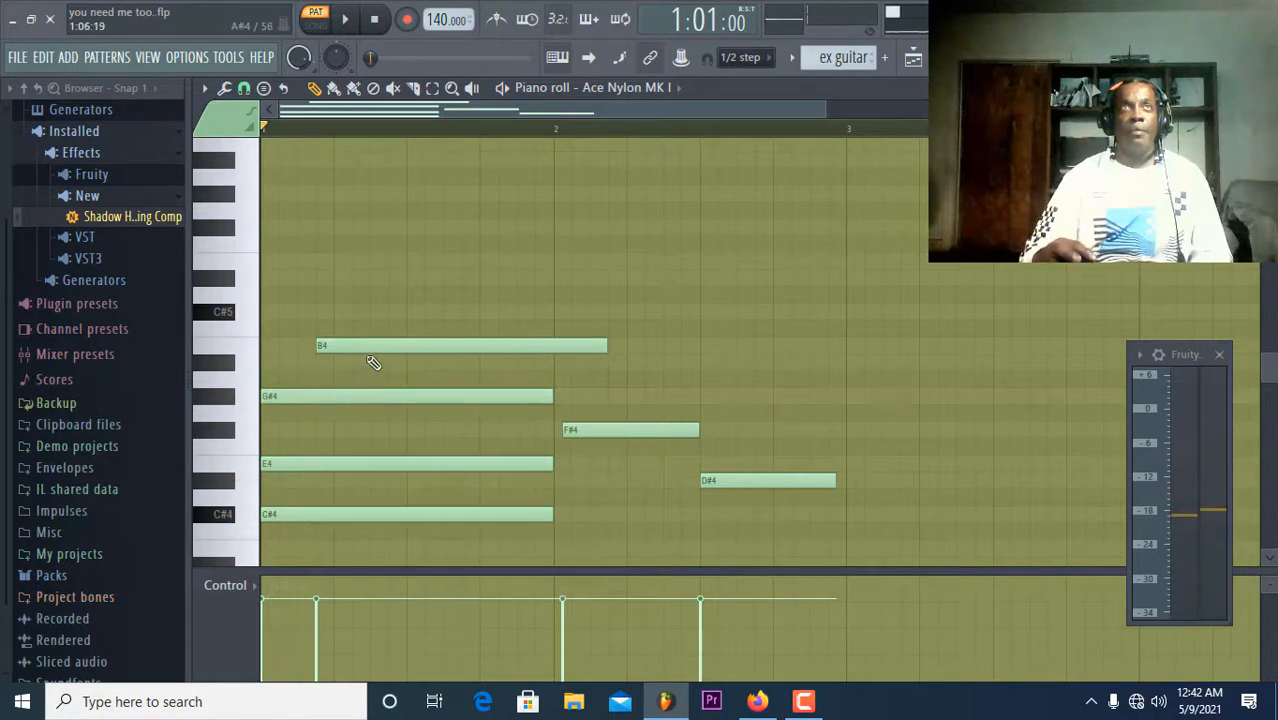
pyautogui.moveTo(363, 345); pyautogui.dragTo(309, 345)
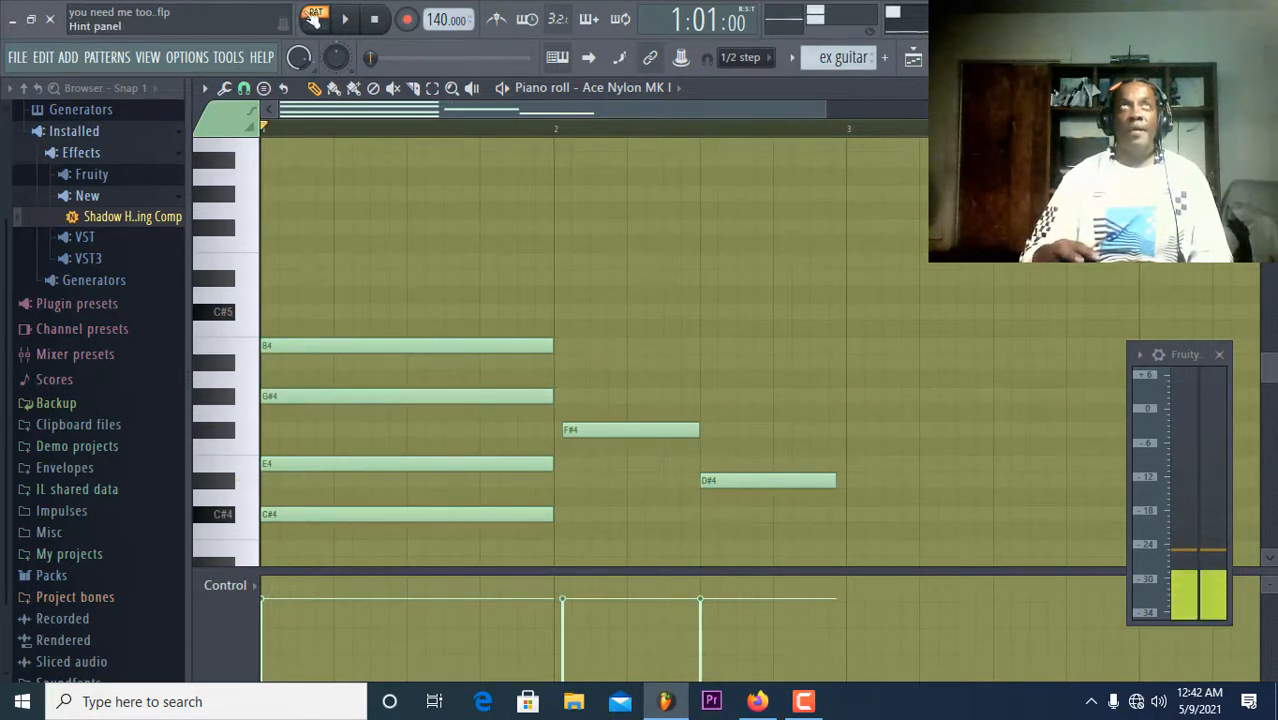
pyautogui.click(348, 19)
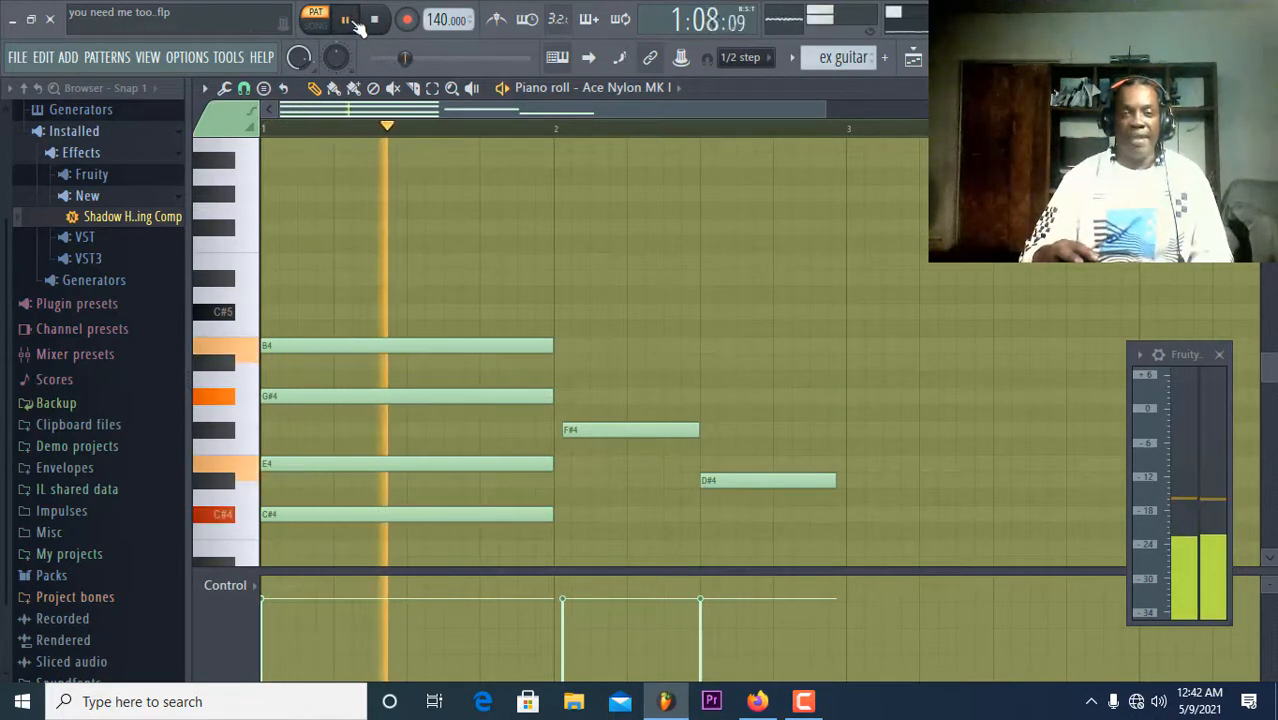
pyautogui.click(373, 22)
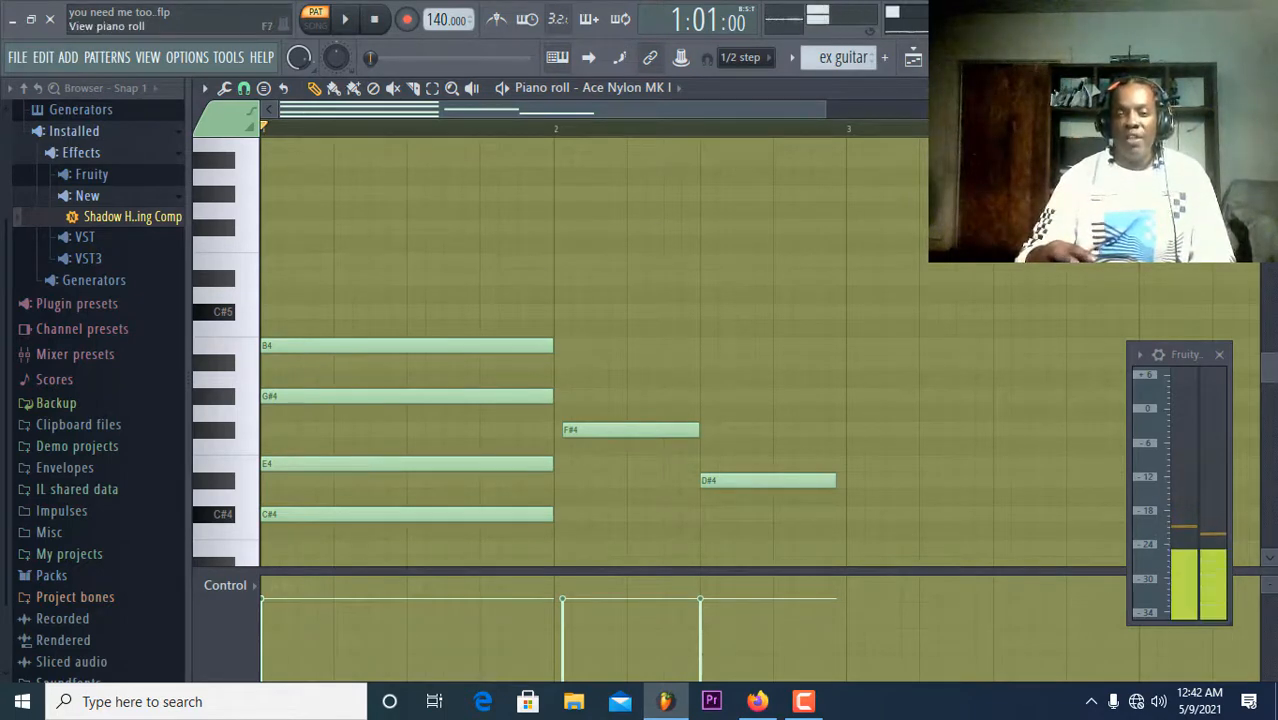
# Examine the FLEX instrument behind the Ace Nylon MK I channel, including its packs and presets, and return to the channel's piano roll.
pyautogui.click(974, 58)
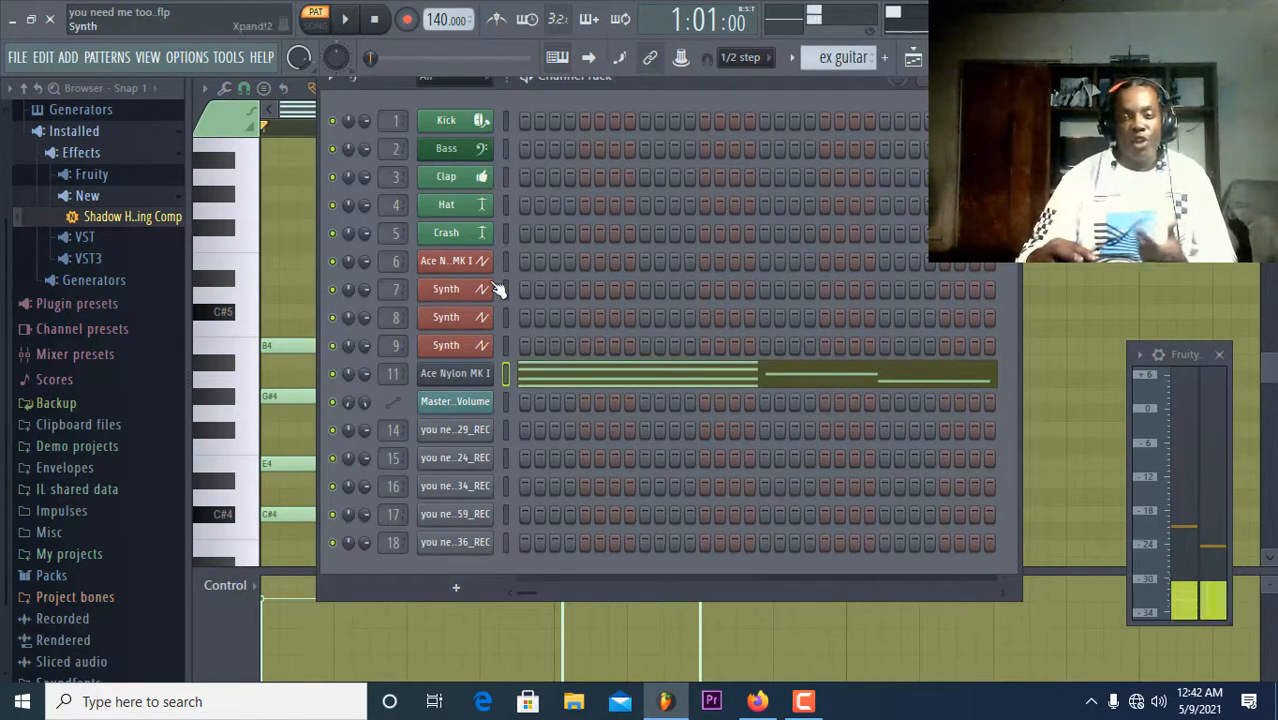
pyautogui.click(455, 373)
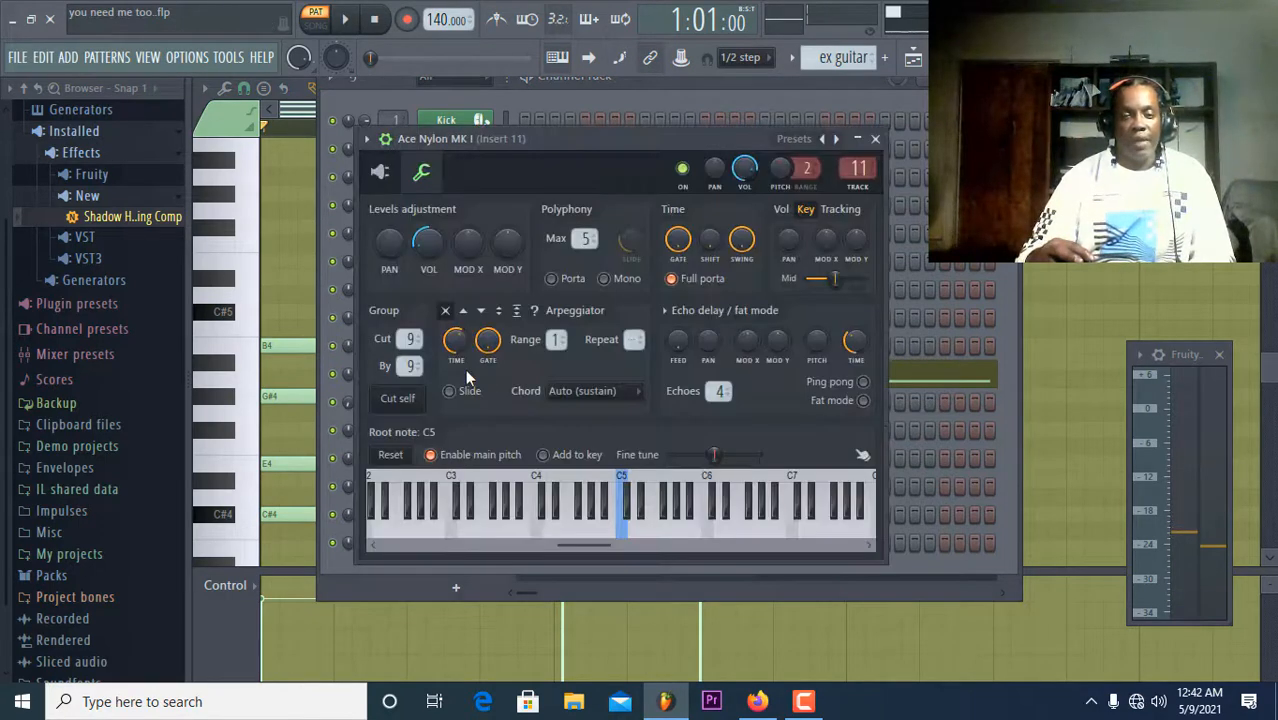
pyautogui.click(381, 173)
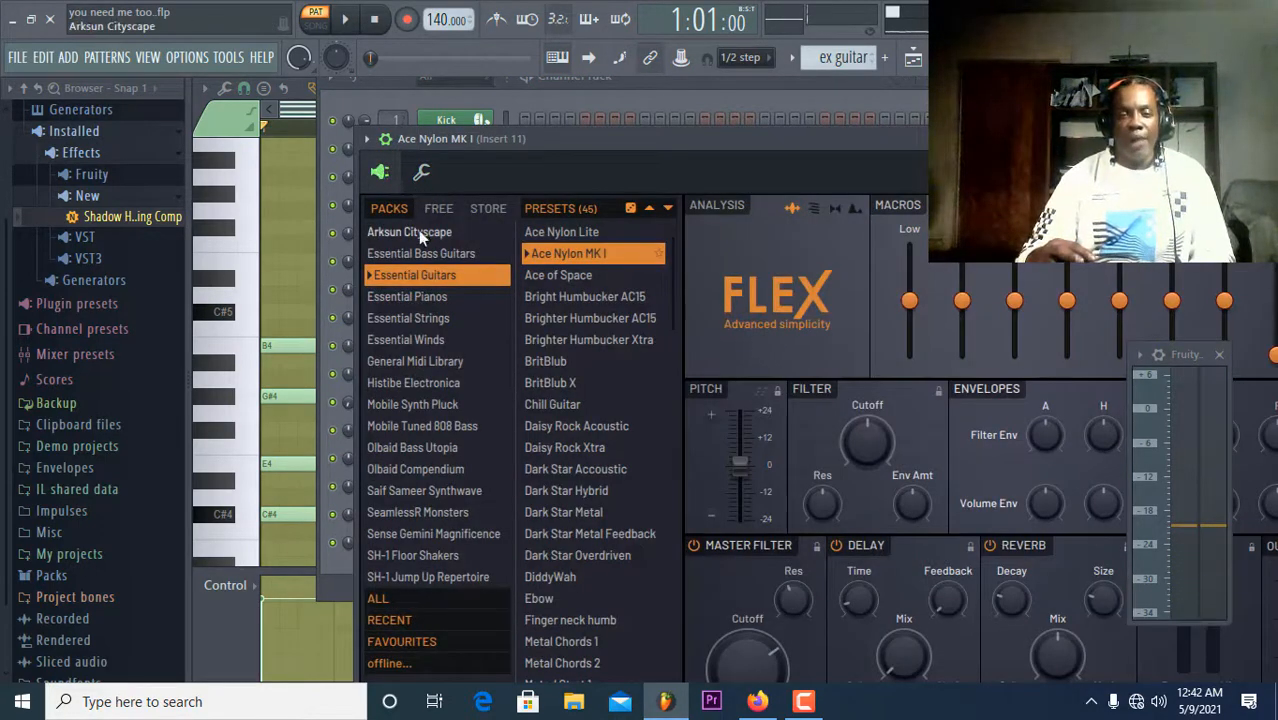
pyautogui.click(442, 212)
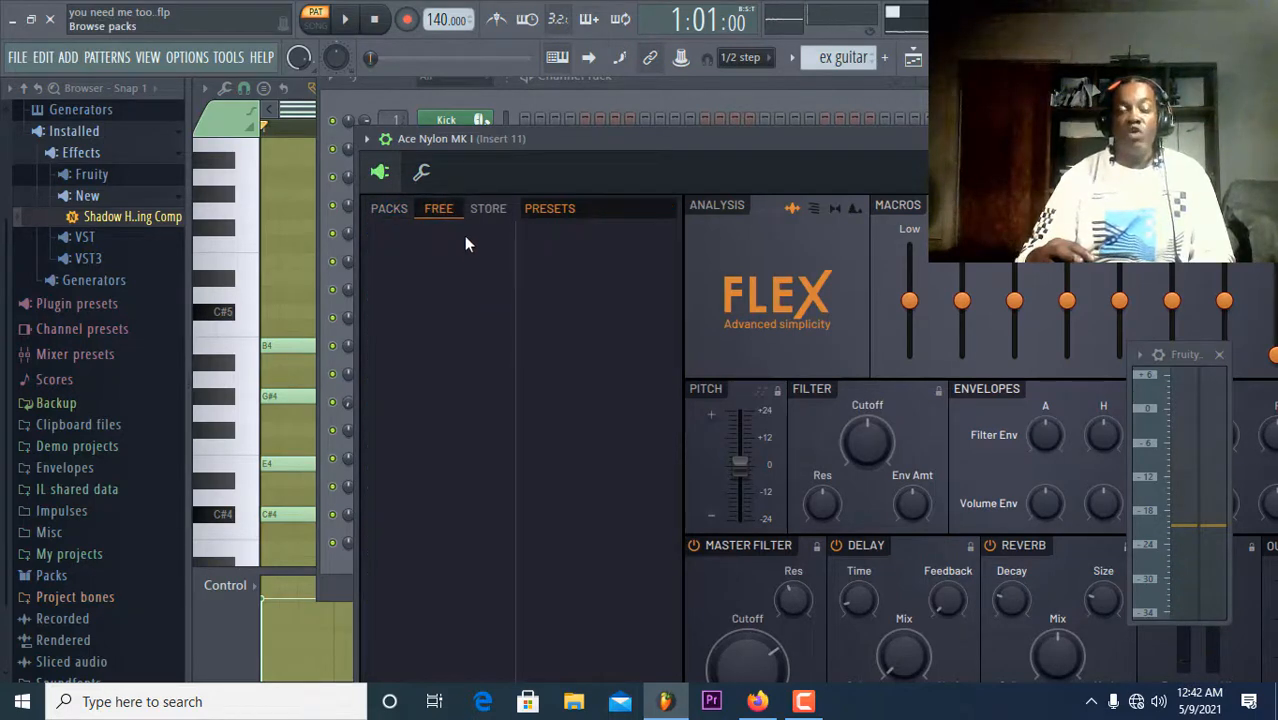
pyautogui.click(396, 212)
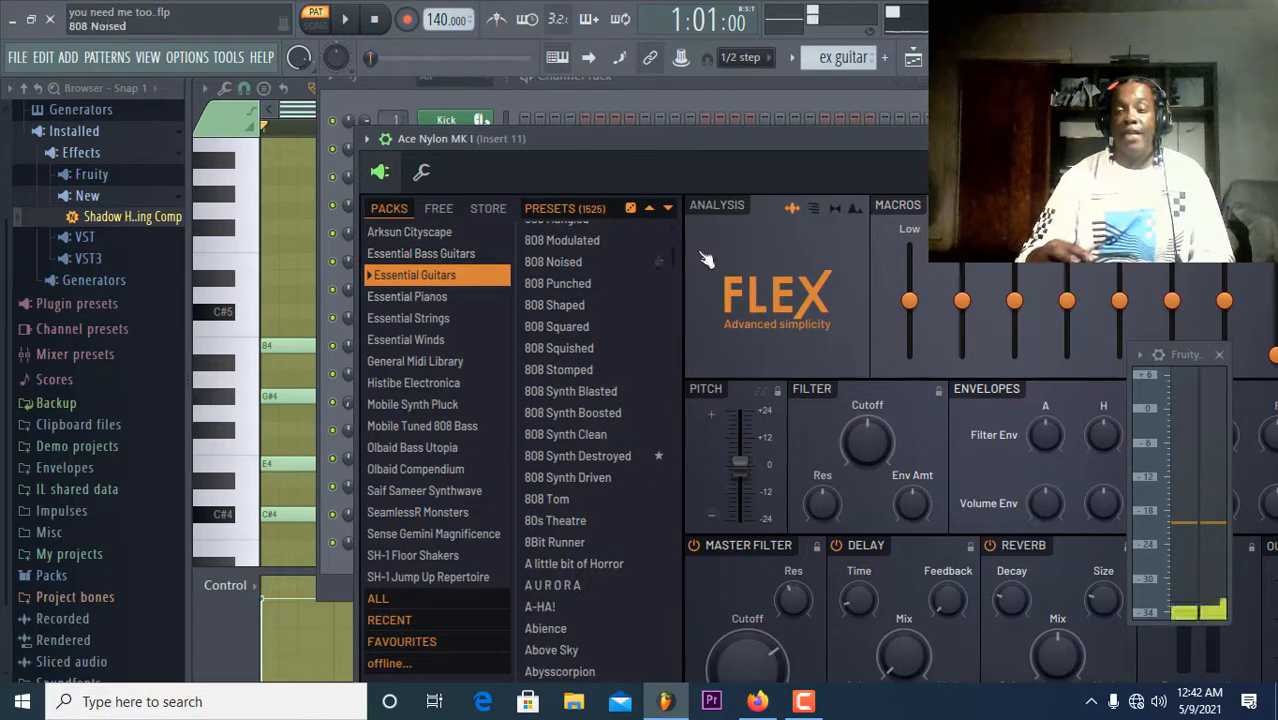
pyautogui.moveTo(862, 155); pyautogui.dragTo(656, 200)
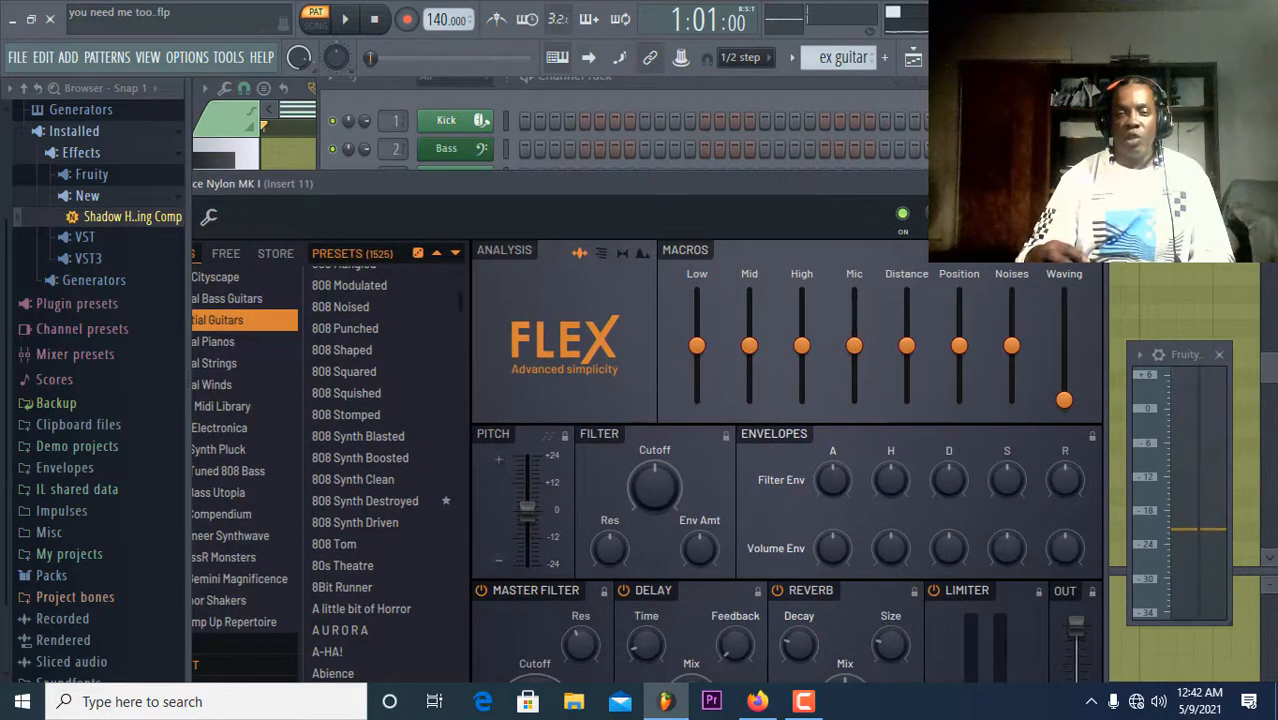
pyautogui.click(1092, 184)
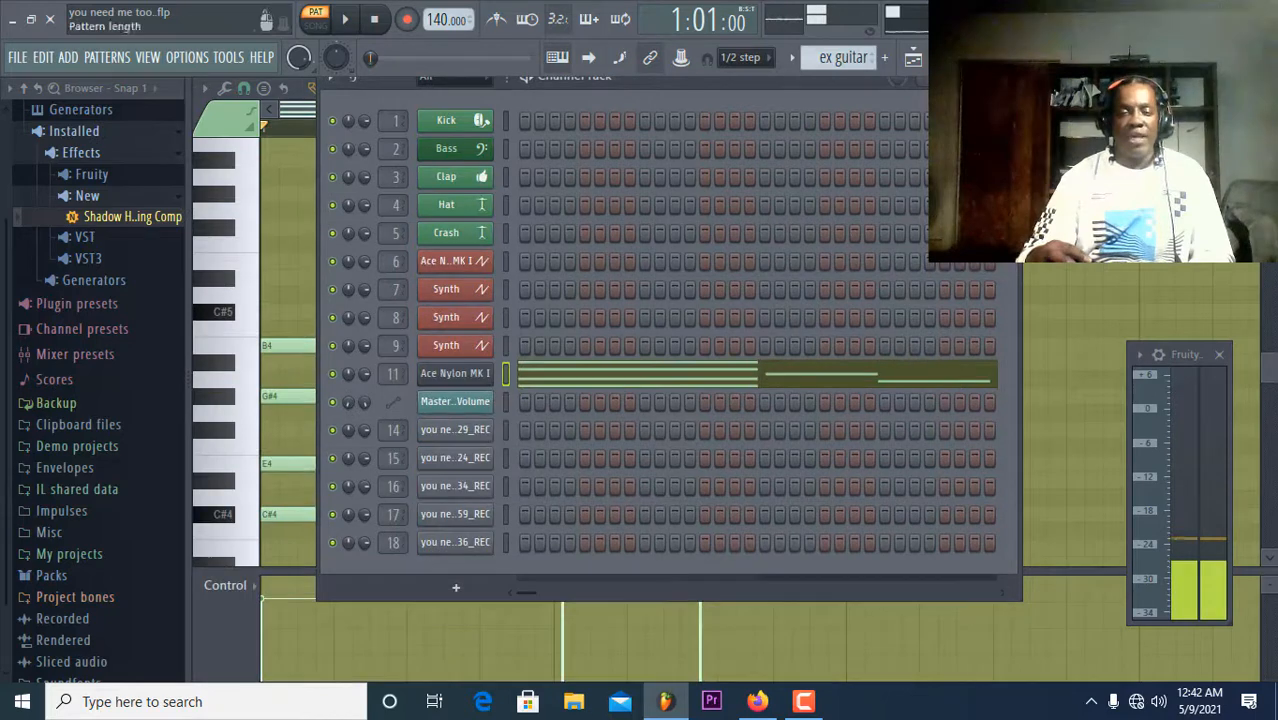
pyautogui.click(648, 387)
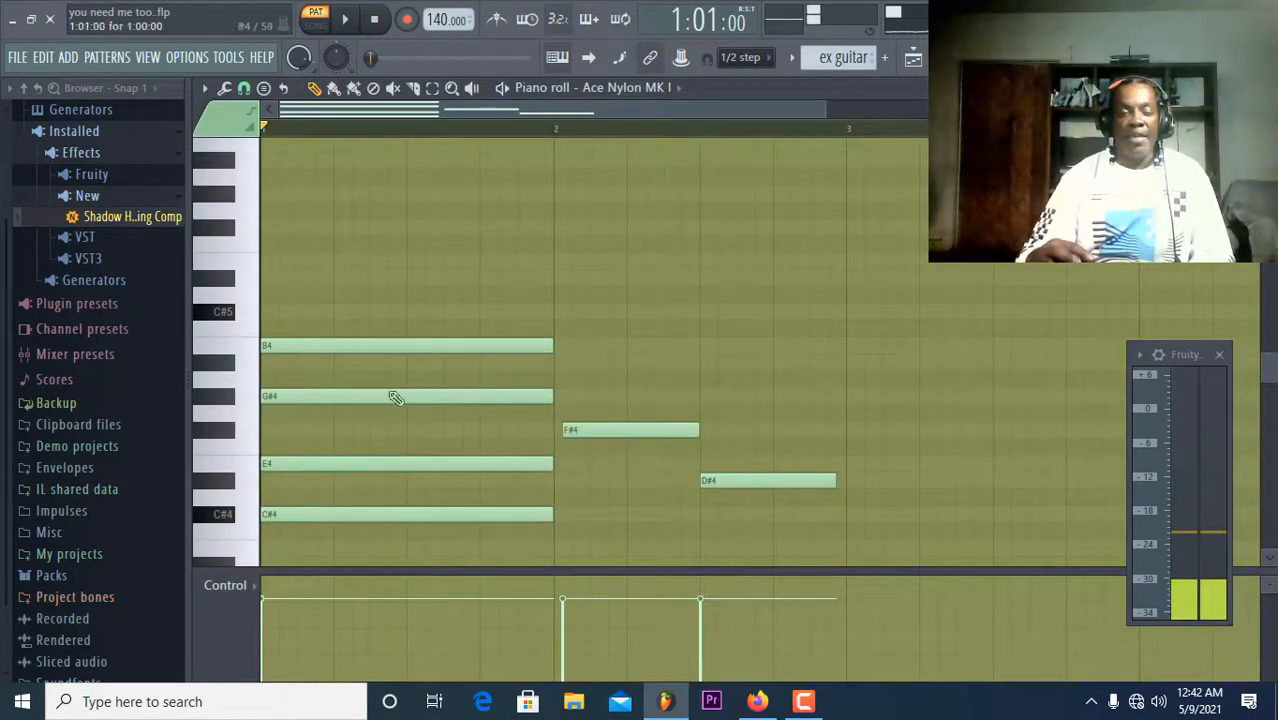
# Stagger the bar 1 chord by starting E4 at 1:02:00, G#4 at 1:03:00 and B4 at 1:04:00, and play it back.
pyautogui.moveTo(352, 467); pyautogui.dragTo(371, 465)
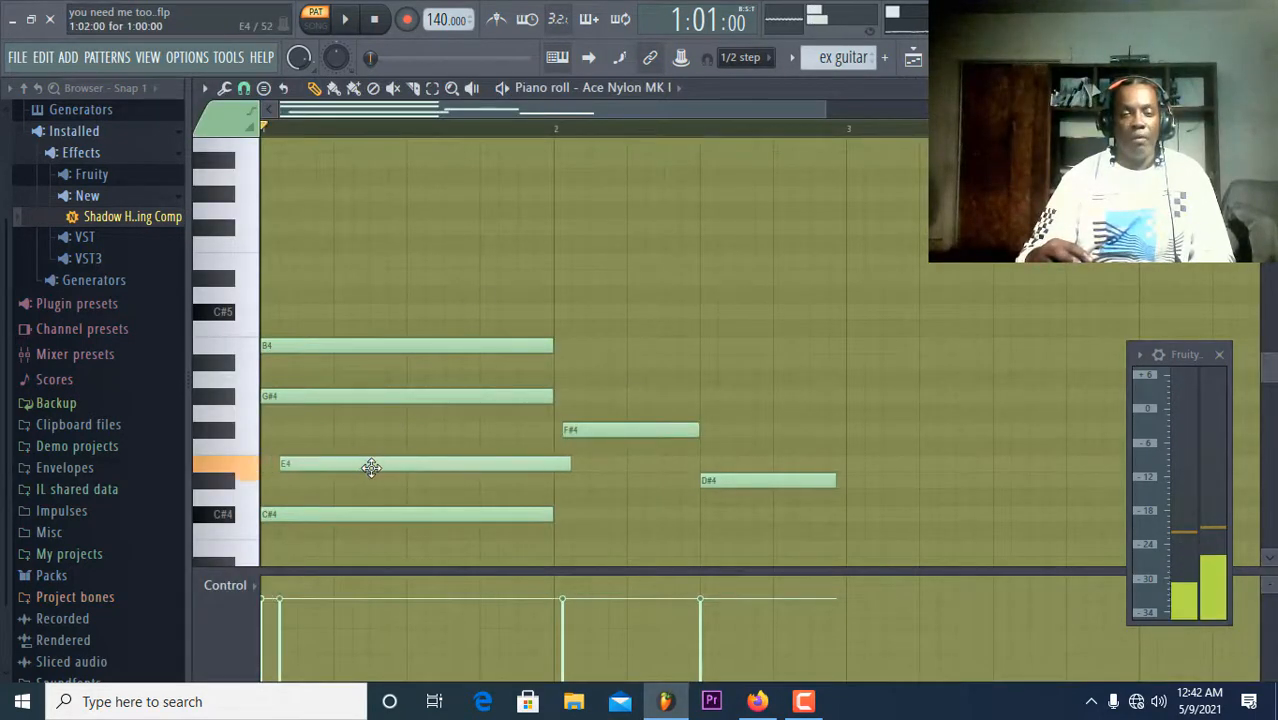
pyautogui.moveTo(347, 401); pyautogui.dragTo(388, 403)
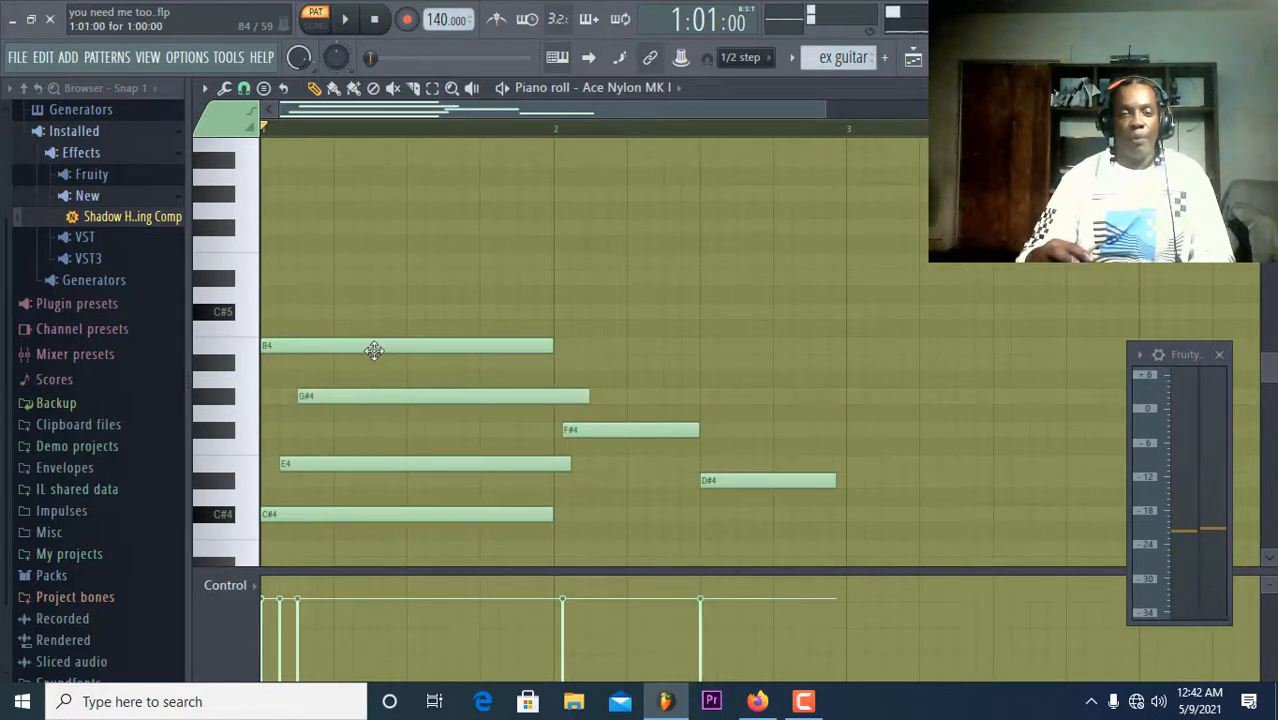
pyautogui.moveTo(373, 349); pyautogui.dragTo(428, 355)
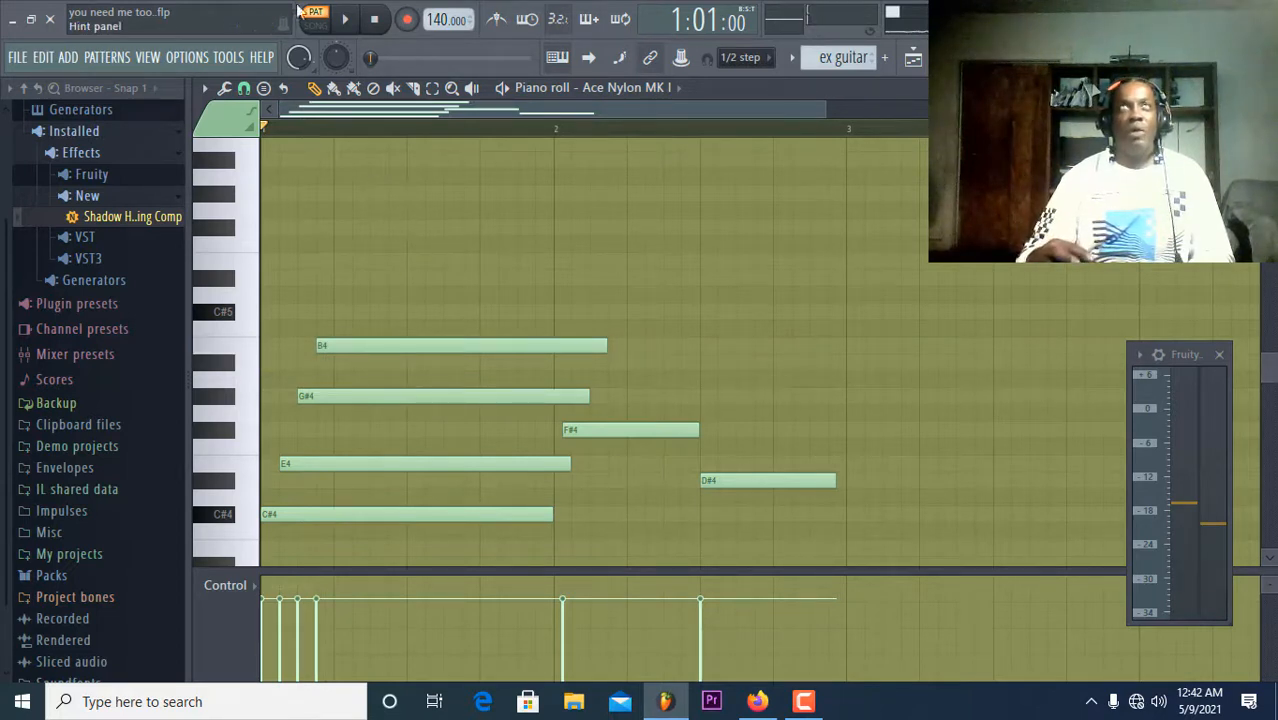
pyautogui.click(366, 22)
pyautogui.click(374, 20)
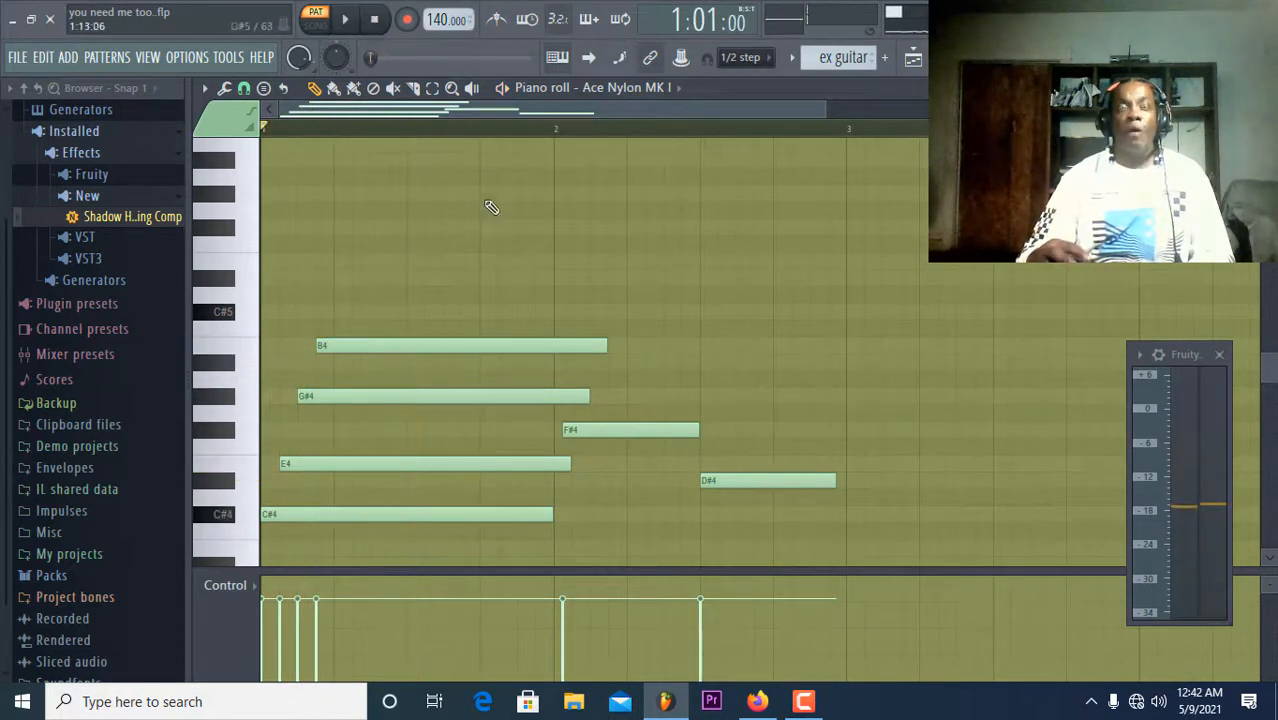
# Slice the E4, G#4 and B4 notes at the start of bar 2 and remove the overhanging ends.
pyautogui.click(414, 89)
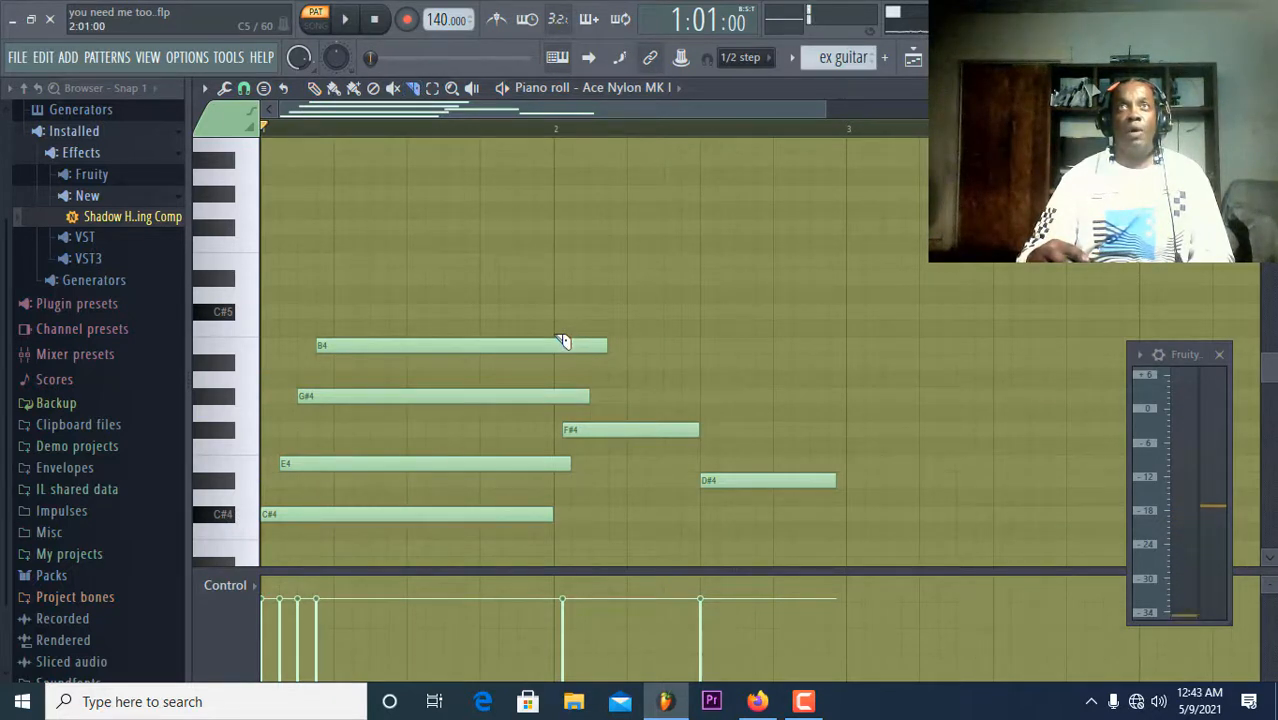
pyautogui.moveTo(563, 342); pyautogui.dragTo(565, 395)
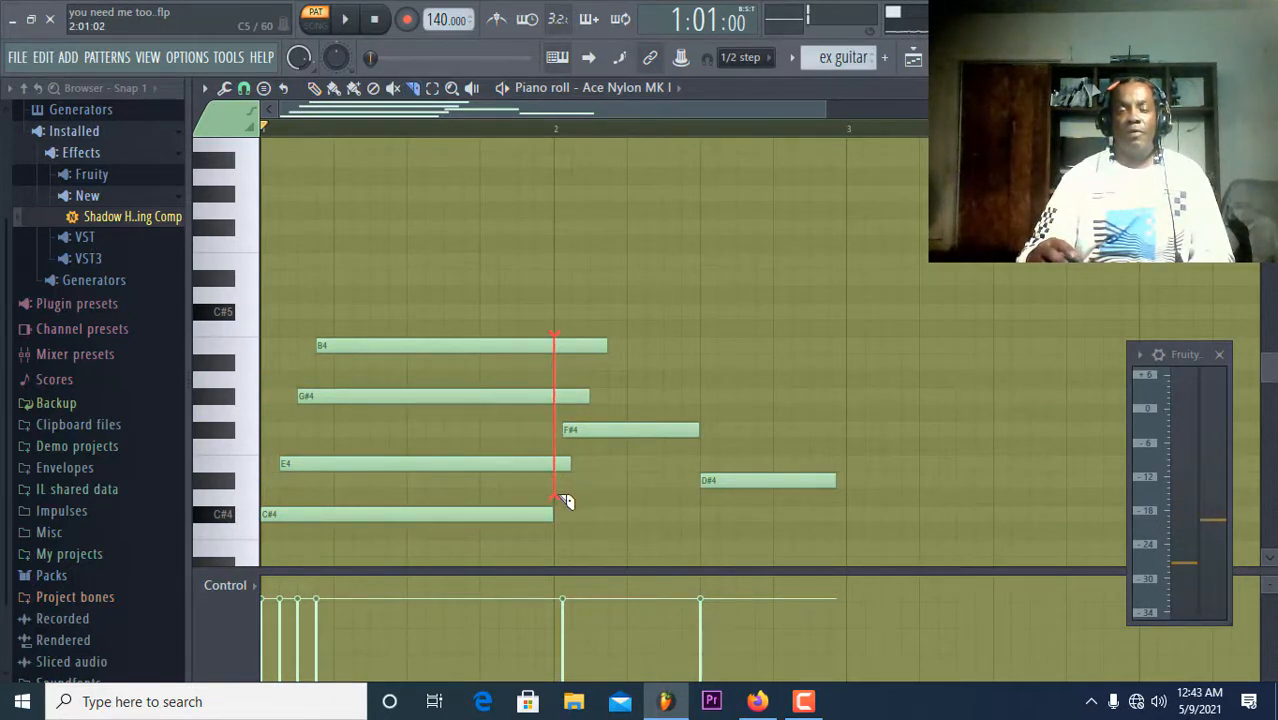
pyautogui.moveTo(563, 500); pyautogui.dragTo(561, 502)
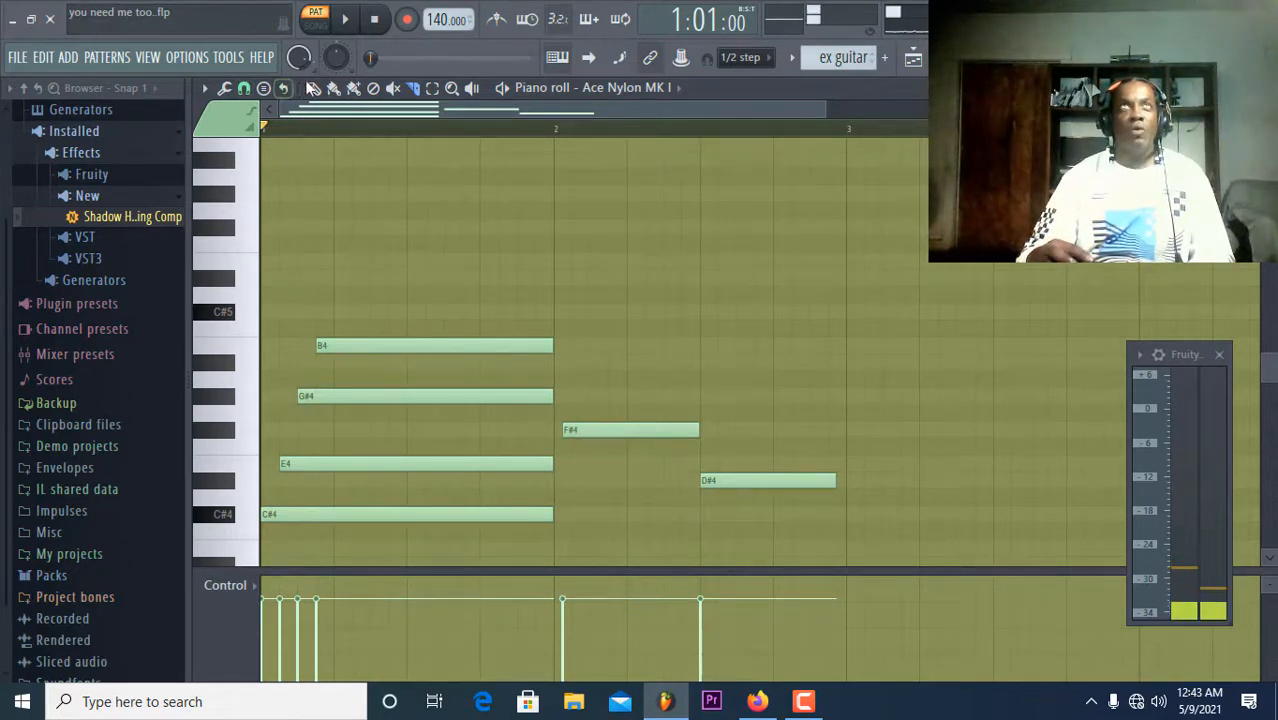
# Start F#4 at 2:01:00, stack half-bar A#4, D#5 and F#5 notes above it, each starting one step later, and play the pattern.
pyautogui.moveTo(597, 428); pyautogui.dragTo(586, 428)
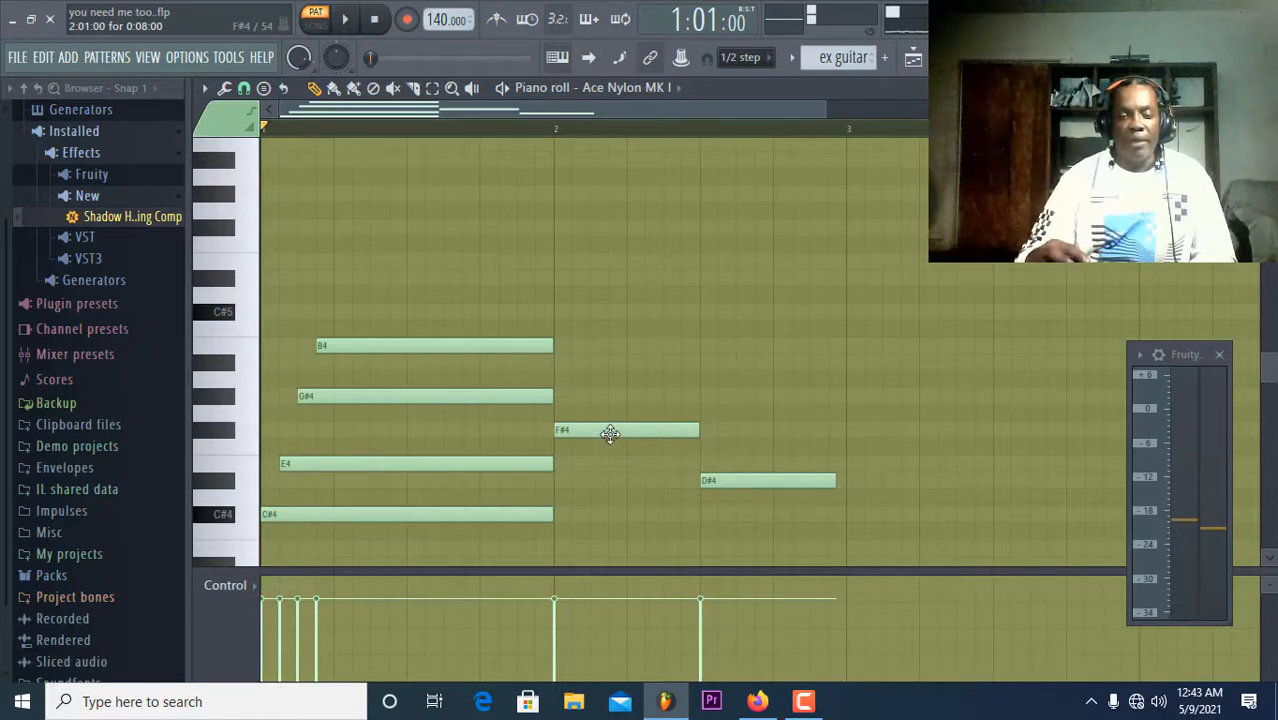
pyautogui.click(578, 366)
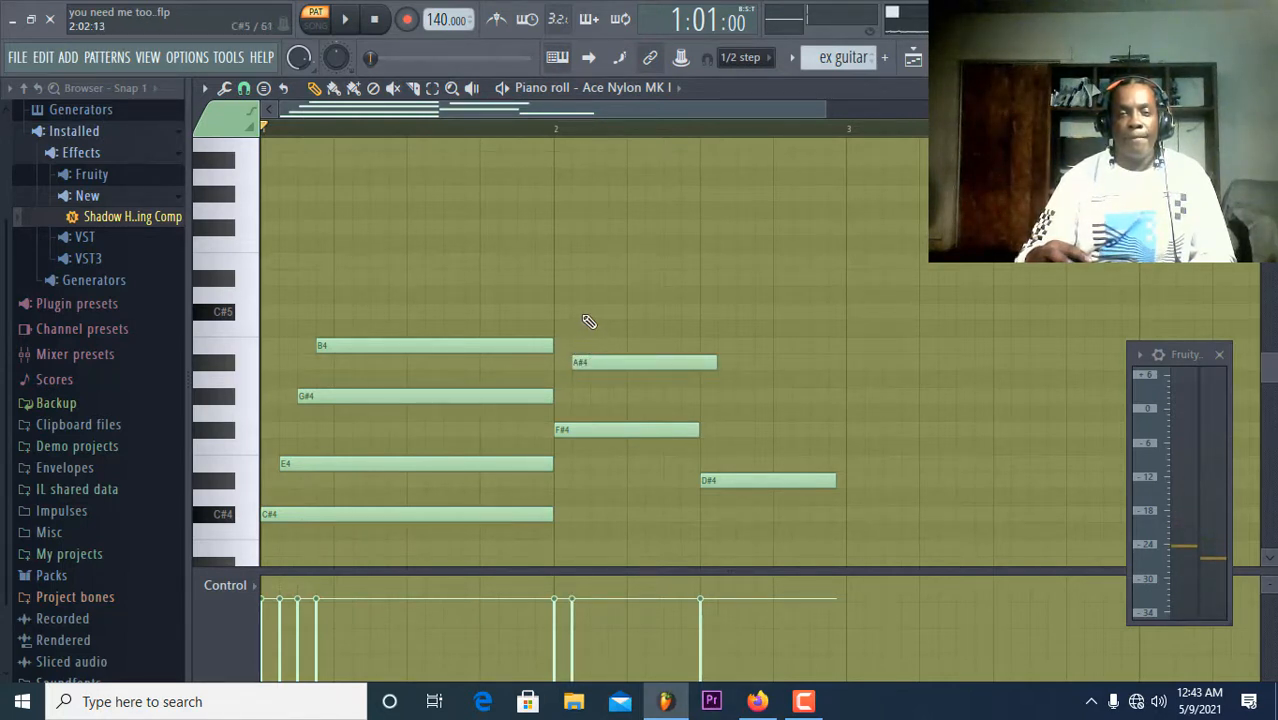
pyautogui.click(592, 284)
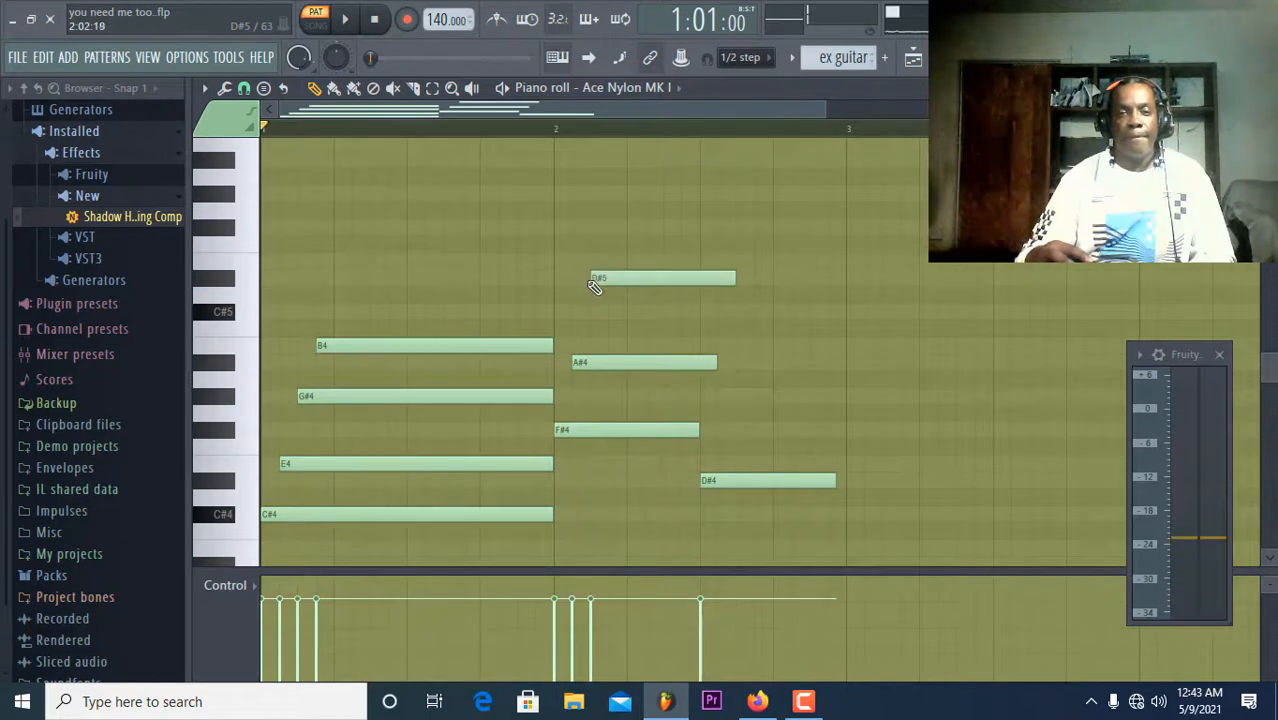
pyautogui.click(614, 232)
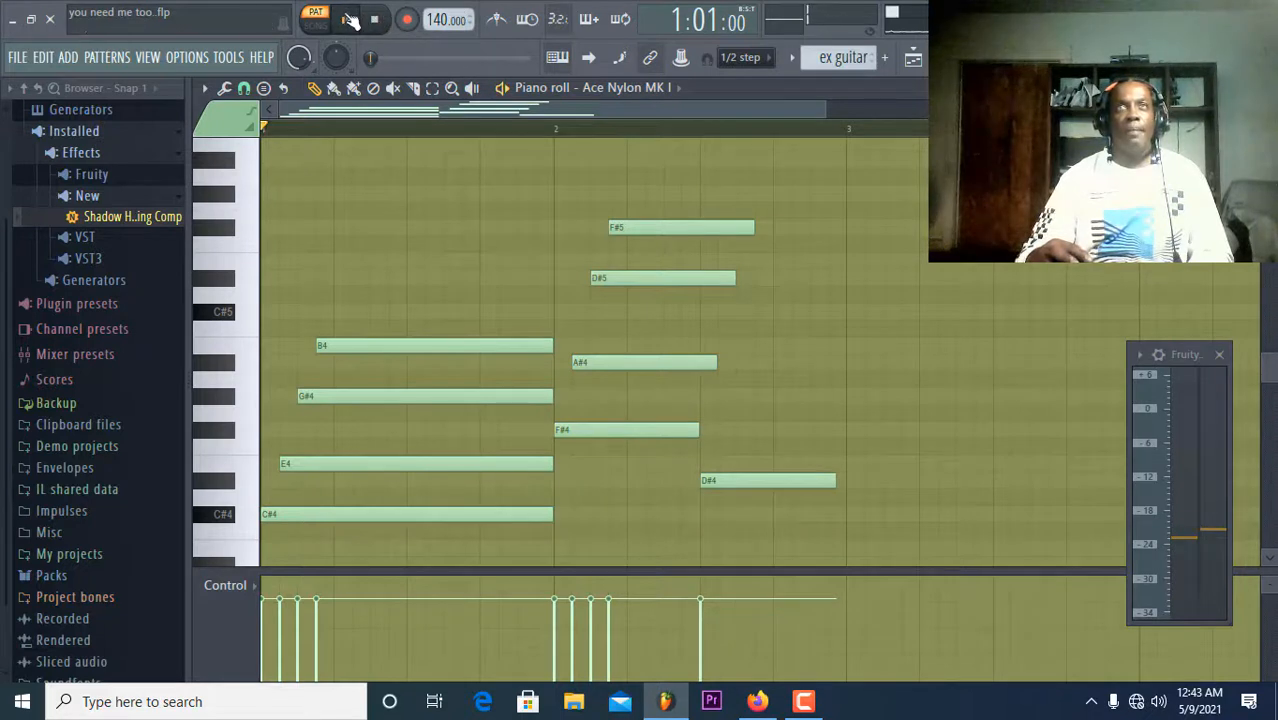
pyautogui.click(348, 19)
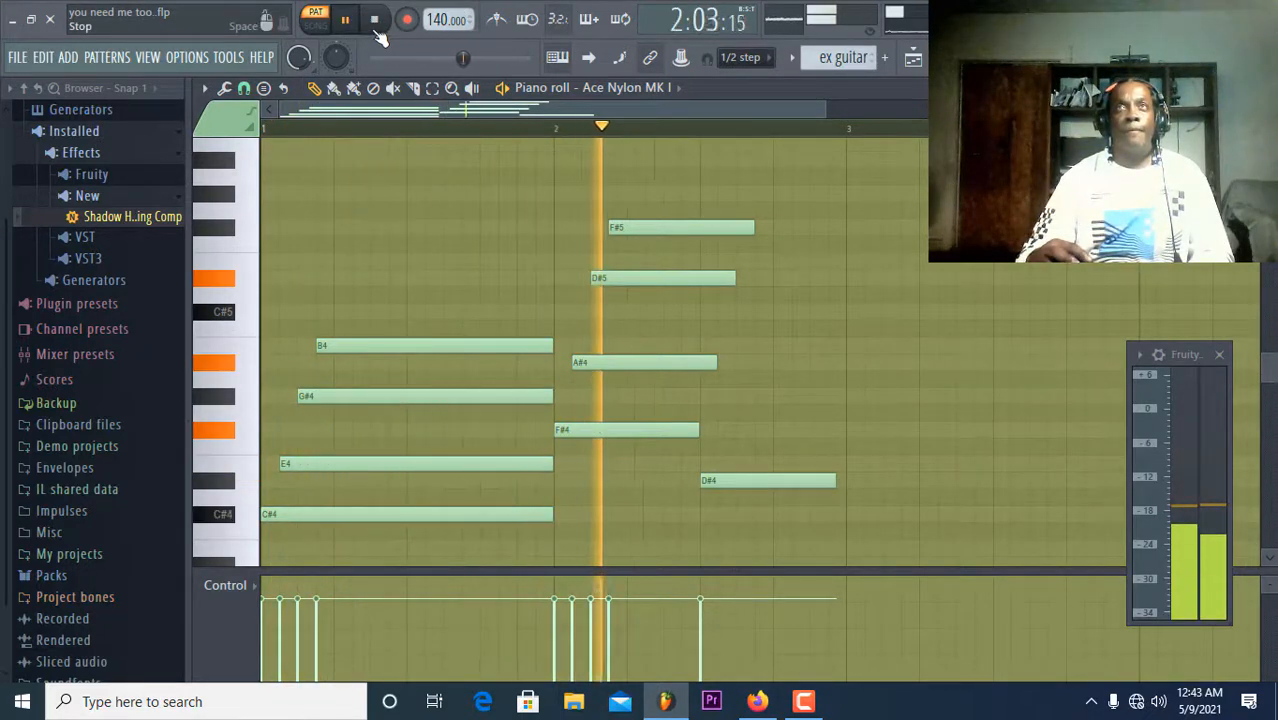
pyautogui.click(374, 20)
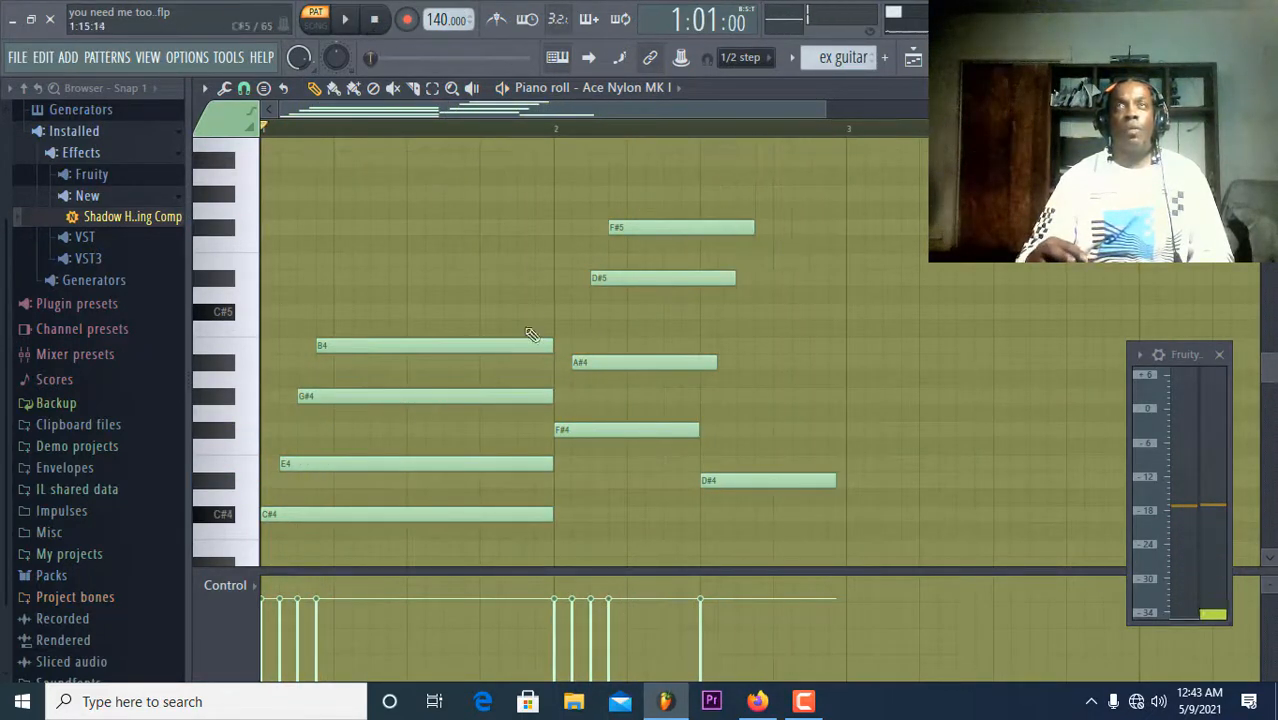
# Start A#4 and D#5 at 2:01:00 with F#4, start F#5 about half a step after them, and play the pattern.
pyautogui.moveTo(663, 366)
pyautogui.mouseDown()
pyautogui.moveTo(645, 374)
pyautogui.moveTo(650, 362)
pyautogui.mouseUp()
pyautogui.moveTo(657, 277); pyautogui.dragTo(633, 277)
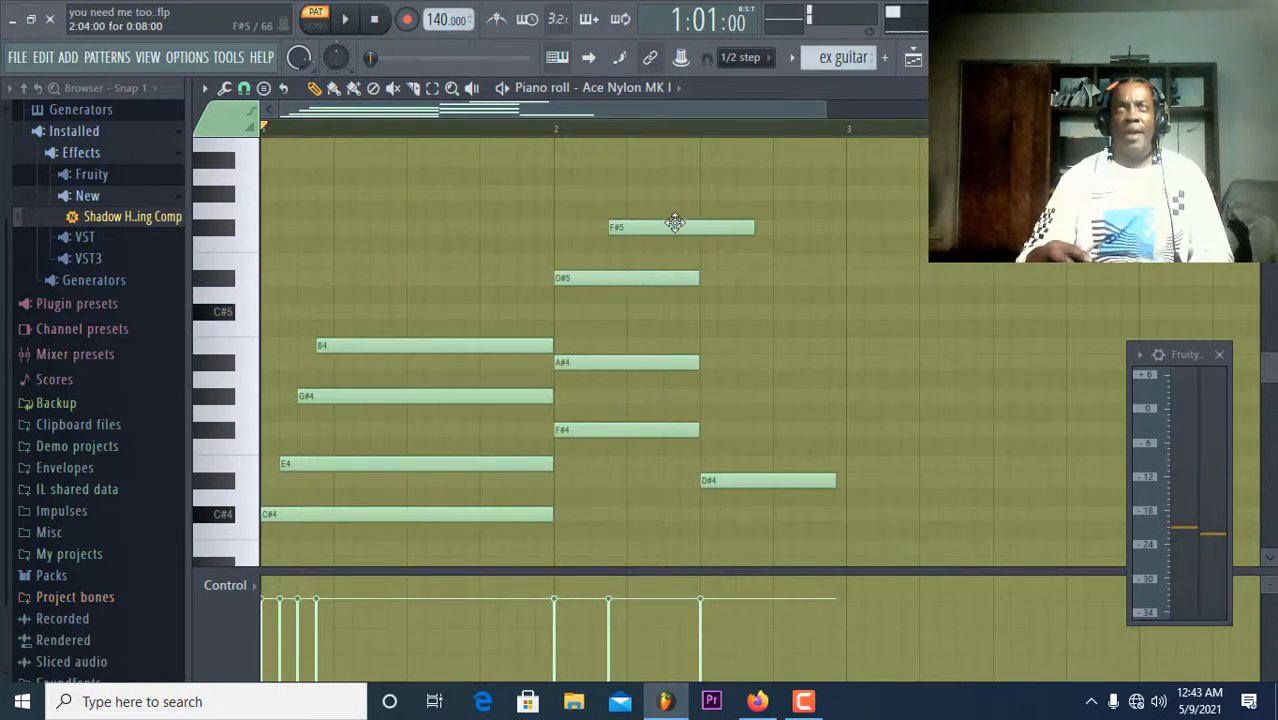
pyautogui.moveTo(670, 222); pyautogui.dragTo(620, 223)
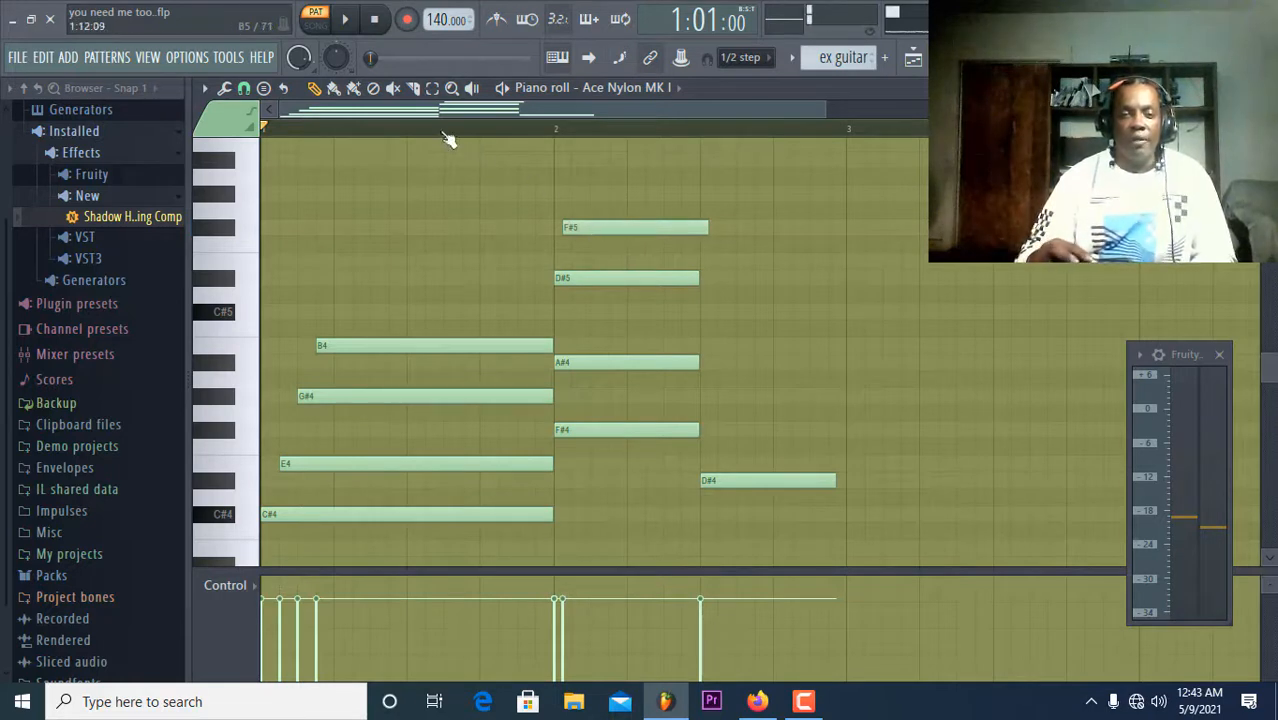
pyautogui.click(345, 19)
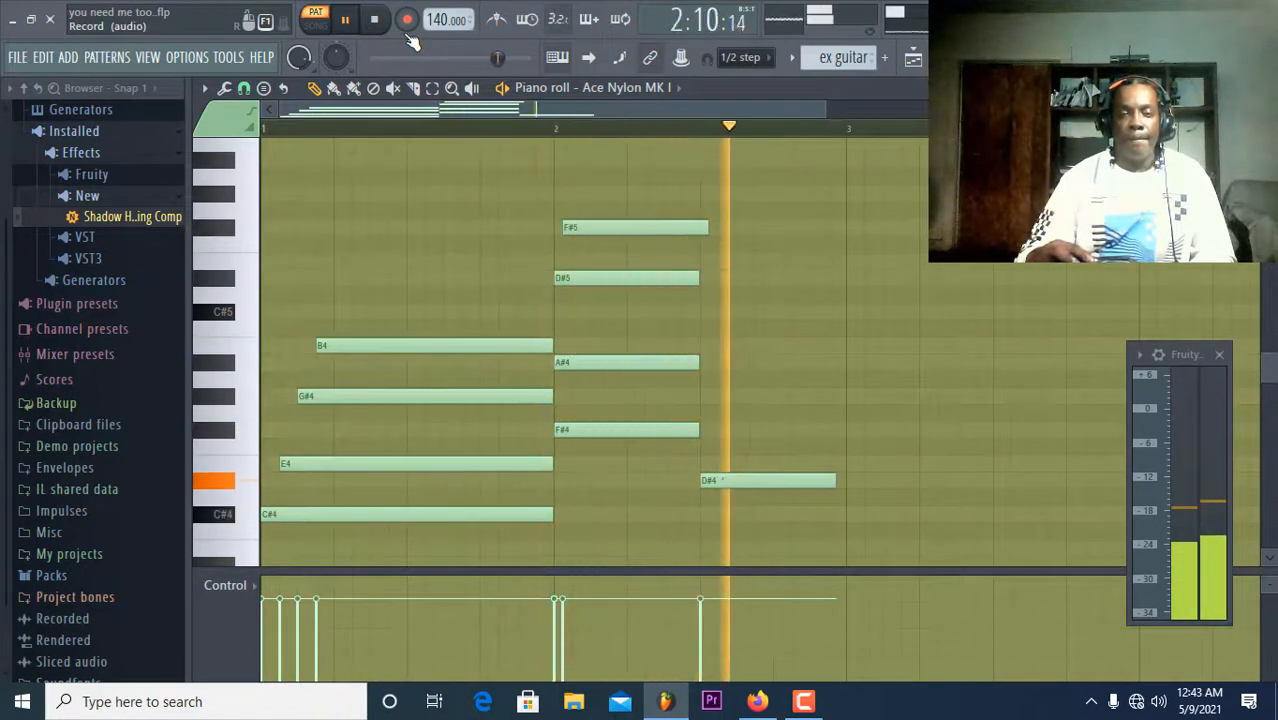
pyautogui.click(407, 21)
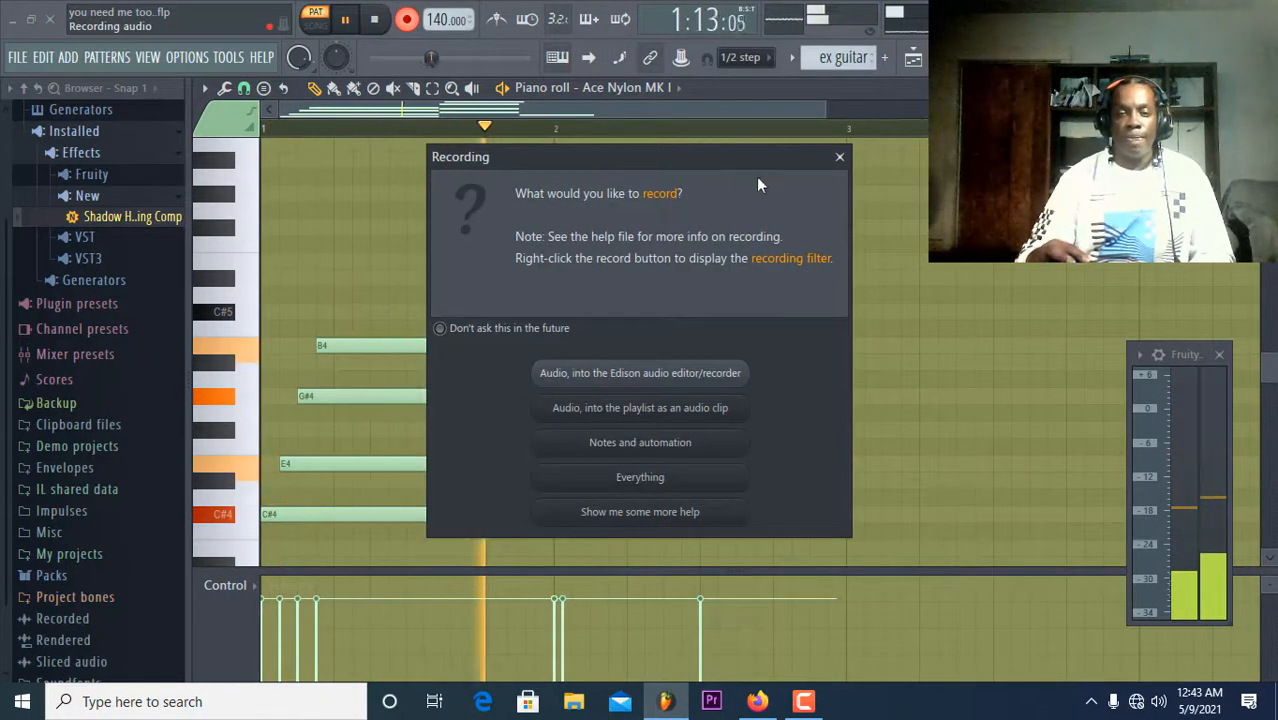
pyautogui.click(842, 160)
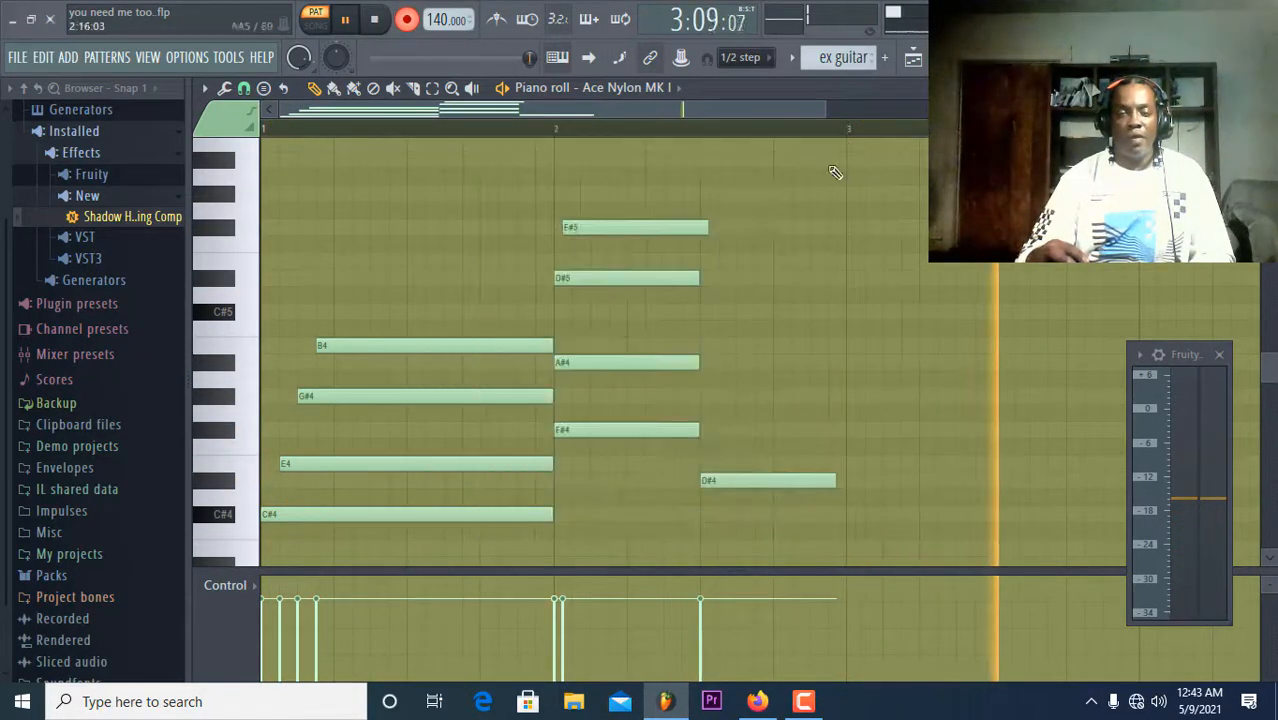
pyautogui.click(386, 16)
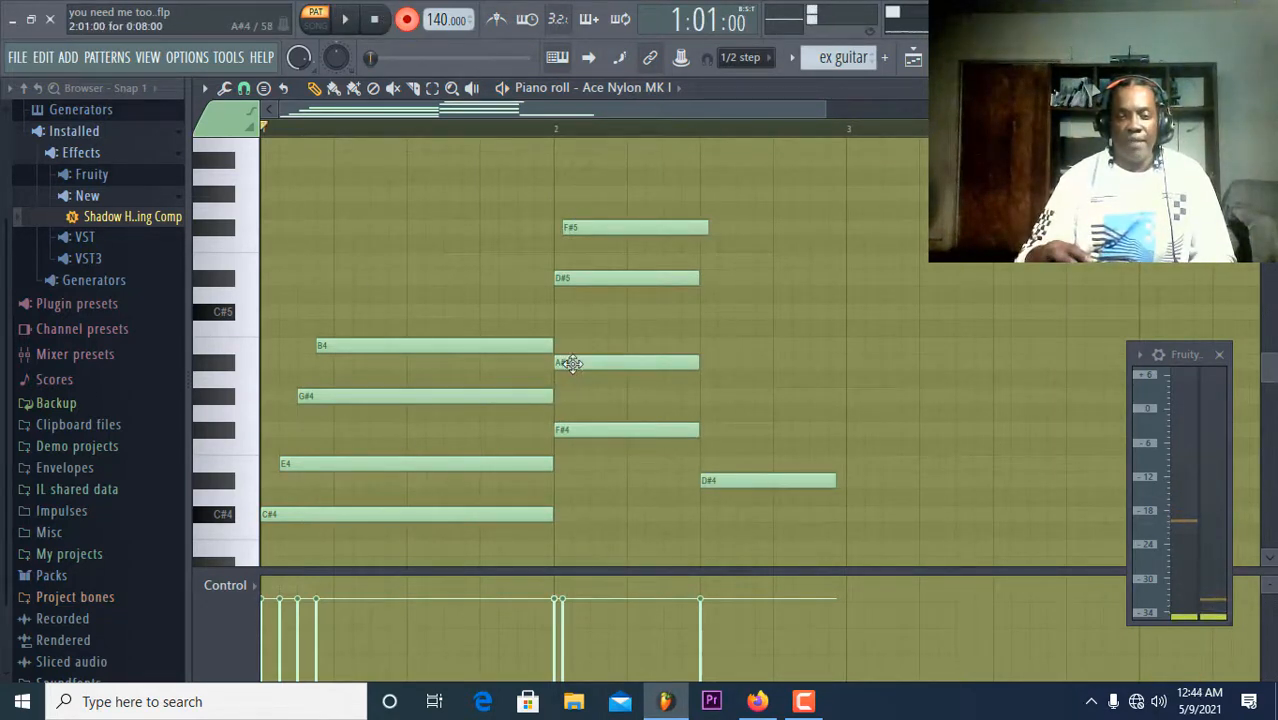
# Delay the A#4 and D#5 notes in bar 2 by one step to start at 2:02:00 and play the pattern.
pyautogui.moveTo(571, 363); pyautogui.dragTo(586, 363)
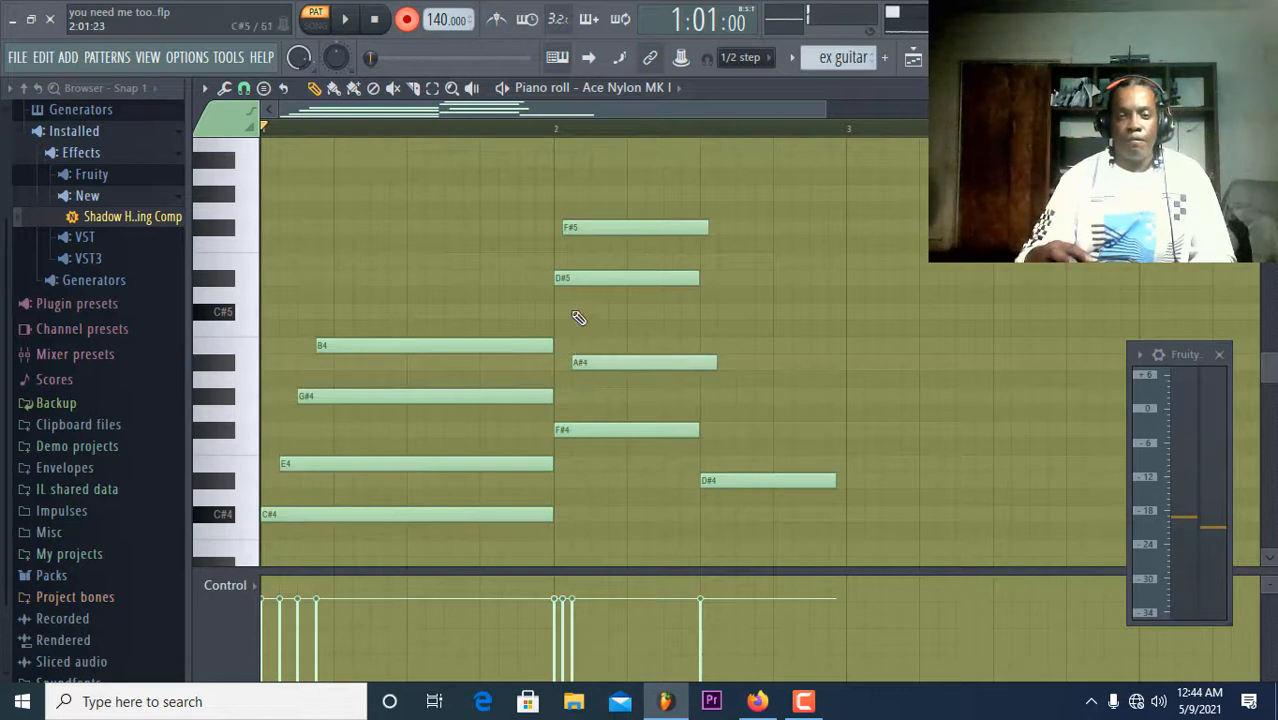
pyautogui.moveTo(594, 284); pyautogui.dragTo(610, 291)
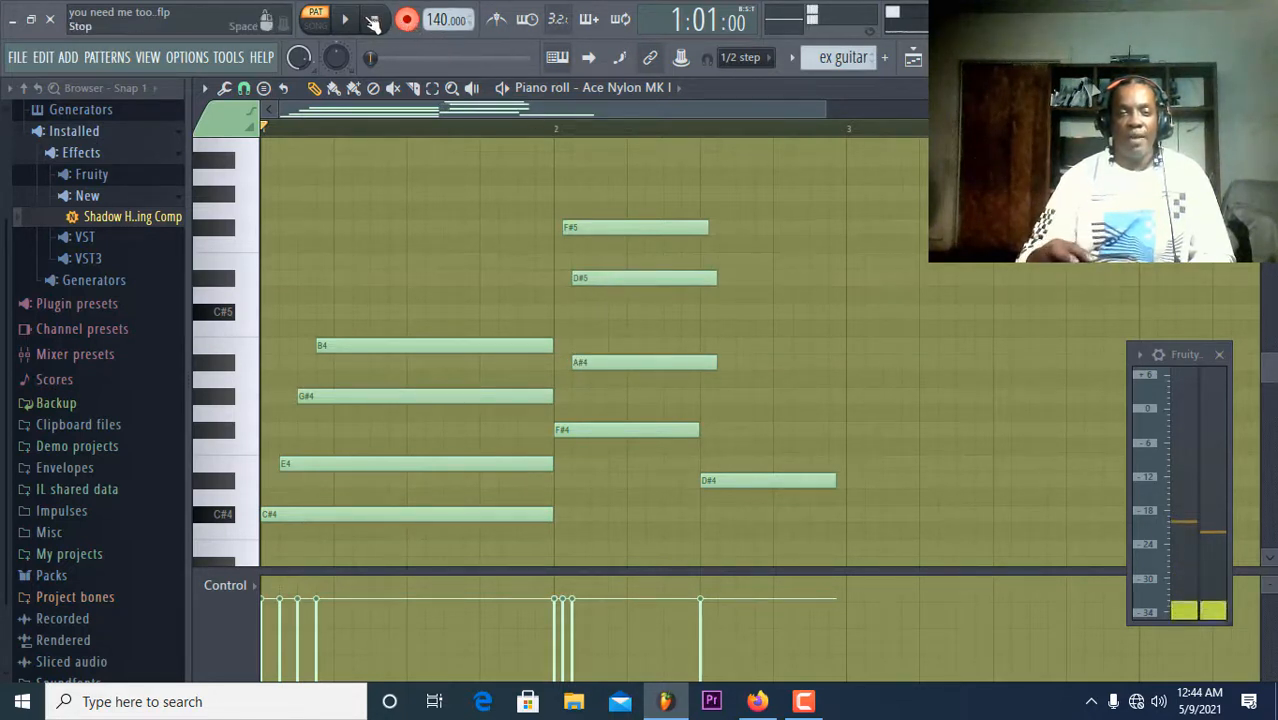
pyautogui.click(345, 20)
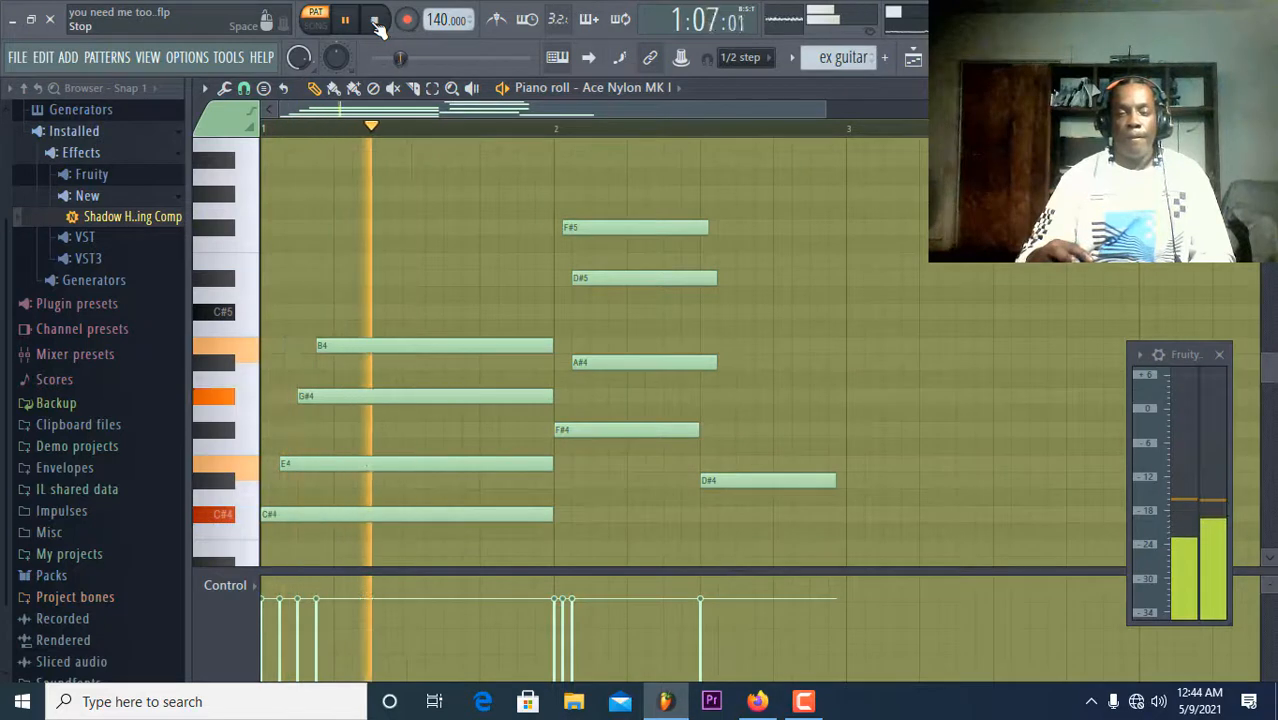
# Stack half-bar F#4, A#4 and C#5 notes above D#4 in bar 2, starting at 2:10:00, 2:11:00 and 2:12:00.
pyautogui.click(375, 20)
pyautogui.click(712, 478)
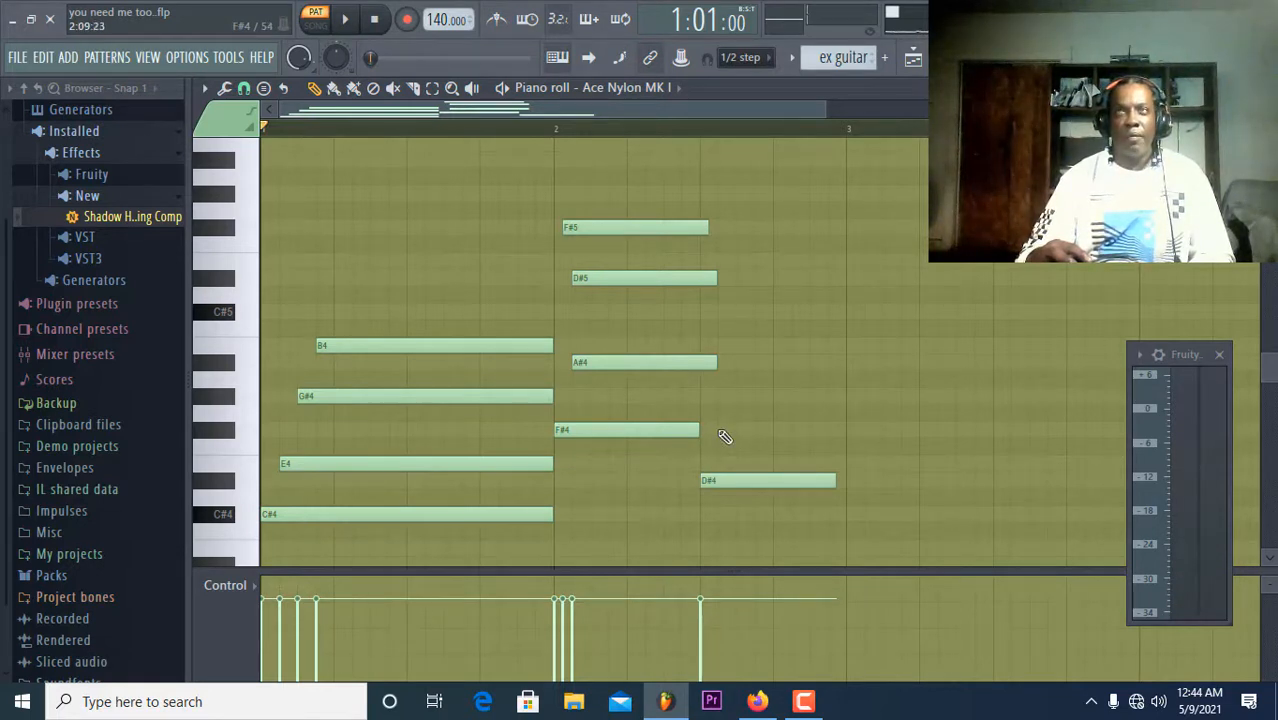
pyautogui.click(722, 430)
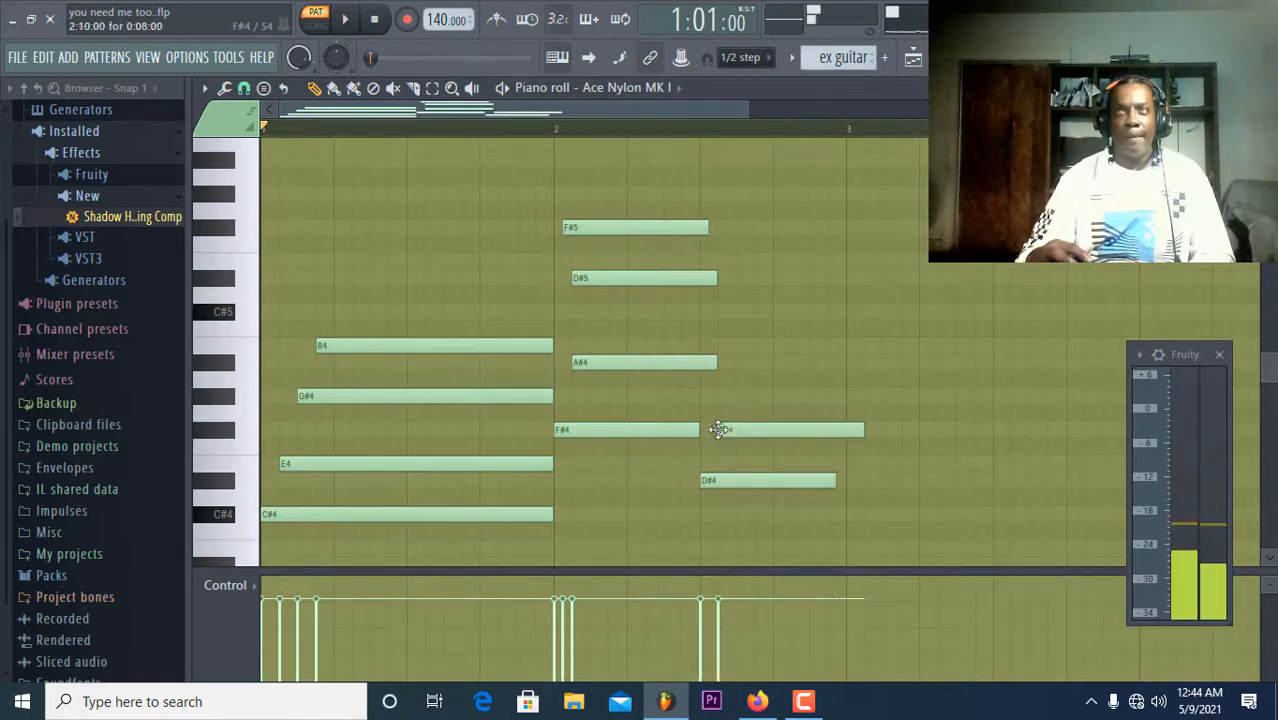
pyautogui.click(741, 362)
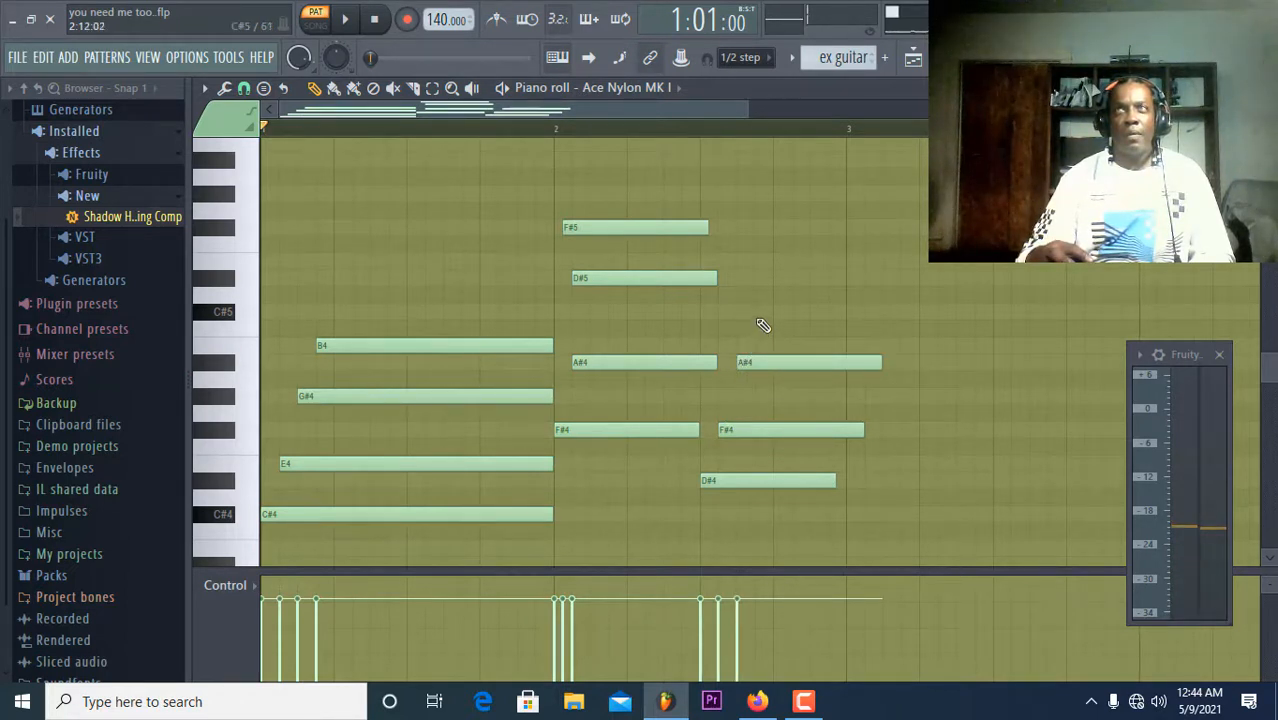
pyautogui.click(758, 312)
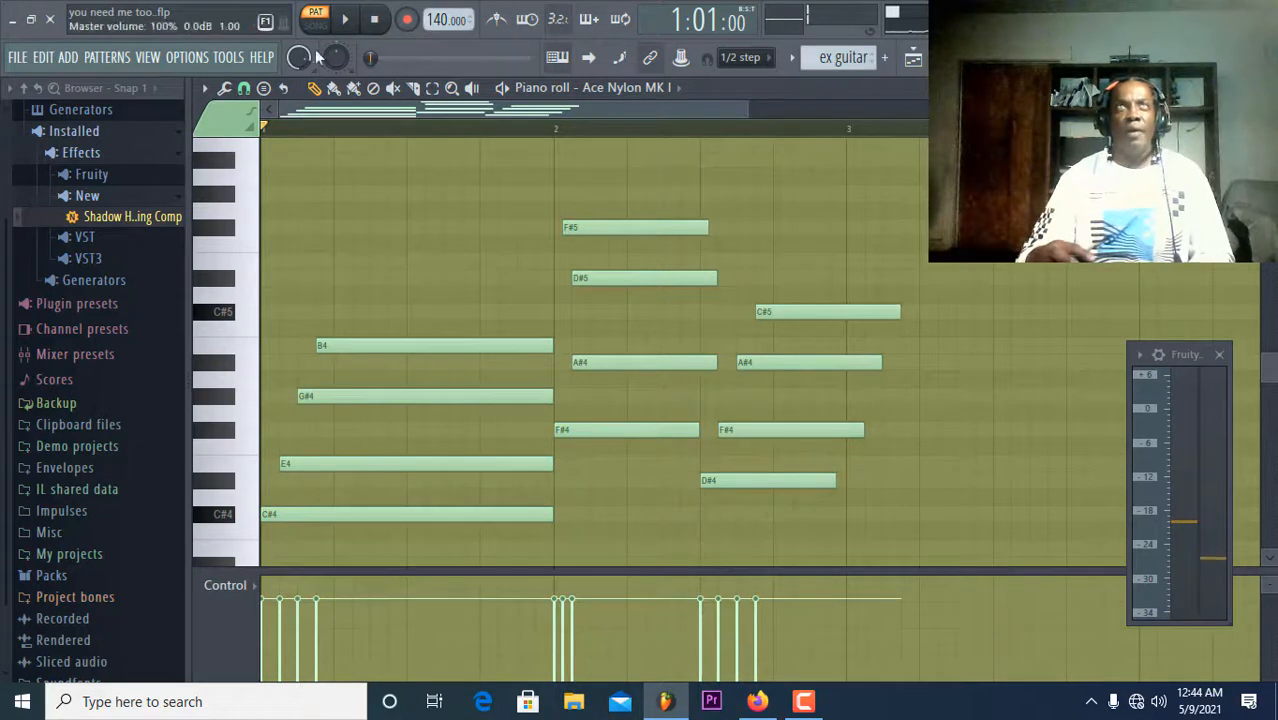
# Slice the F#4, A#4 and C#5 notes at the start of bar 3, remove the overhanging ends and play the pattern.
pyautogui.click(413, 87)
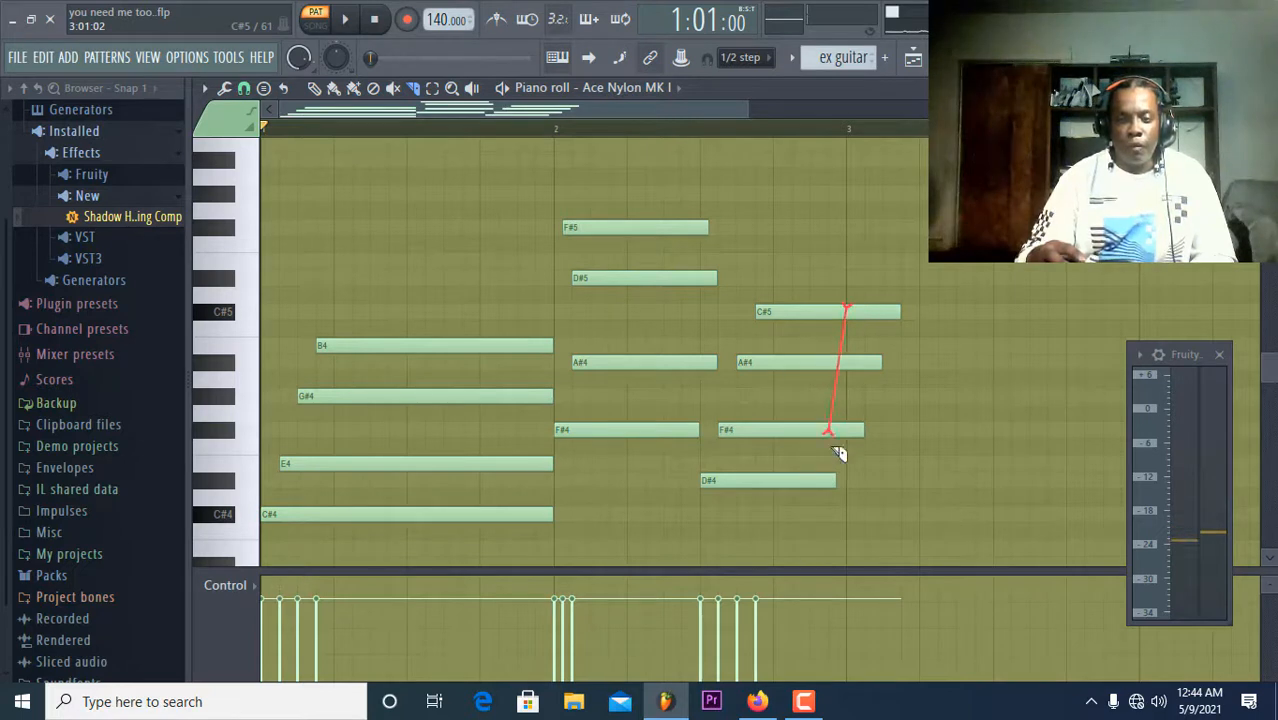
pyautogui.moveTo(855, 535); pyautogui.dragTo(849, 535)
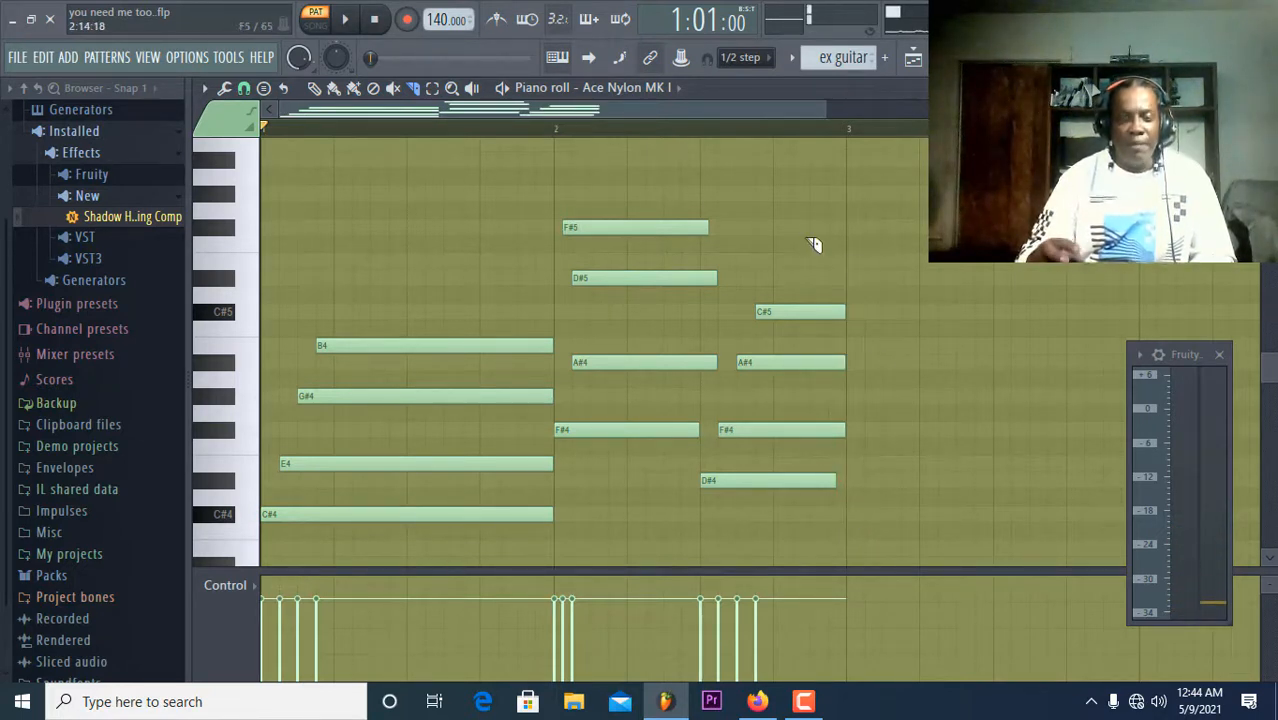
pyautogui.click(360, 24)
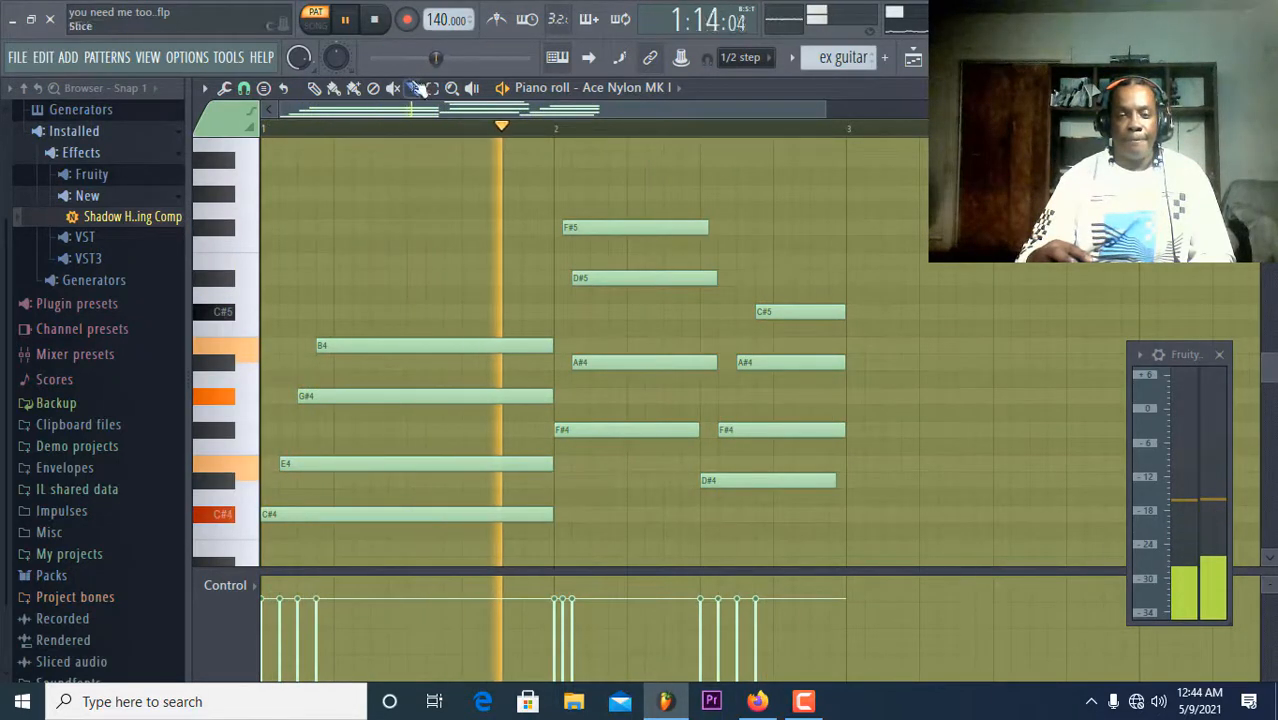
pyautogui.click(383, 24)
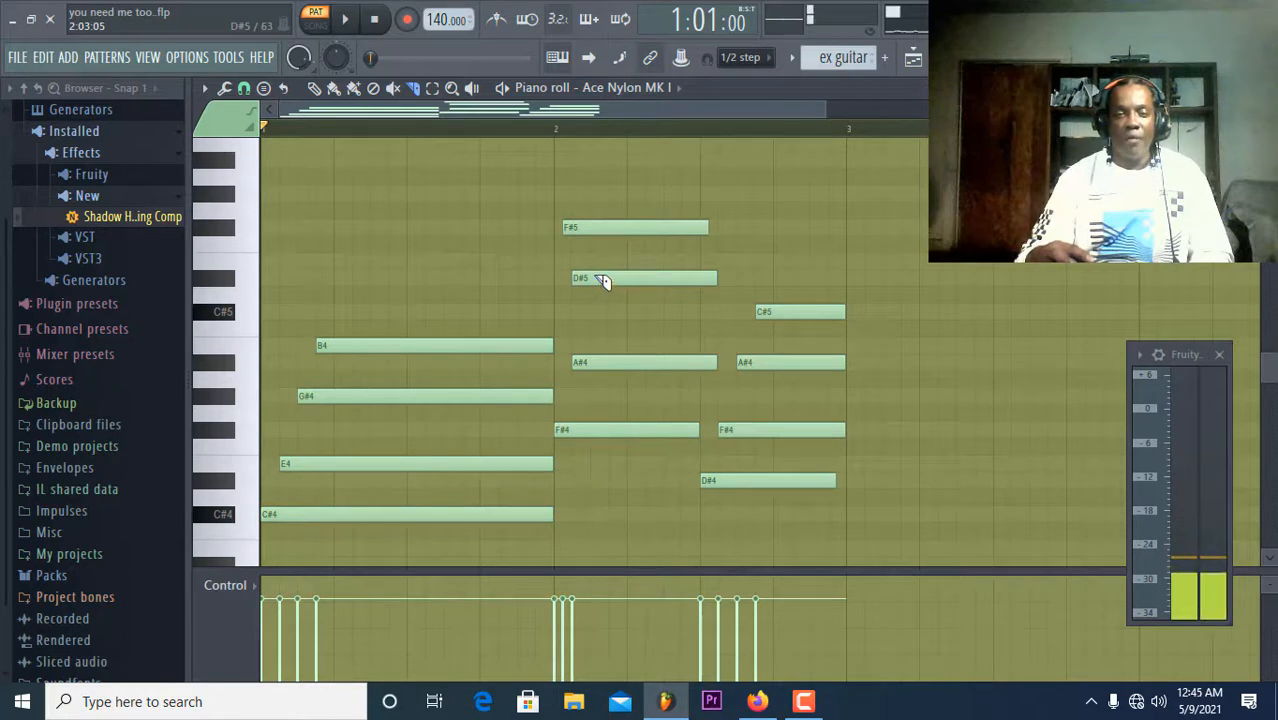
# Delay the D#5 note in bar 2 by about half a step and play the pattern.
pyautogui.moveTo(597, 275); pyautogui.dragTo(612, 278)
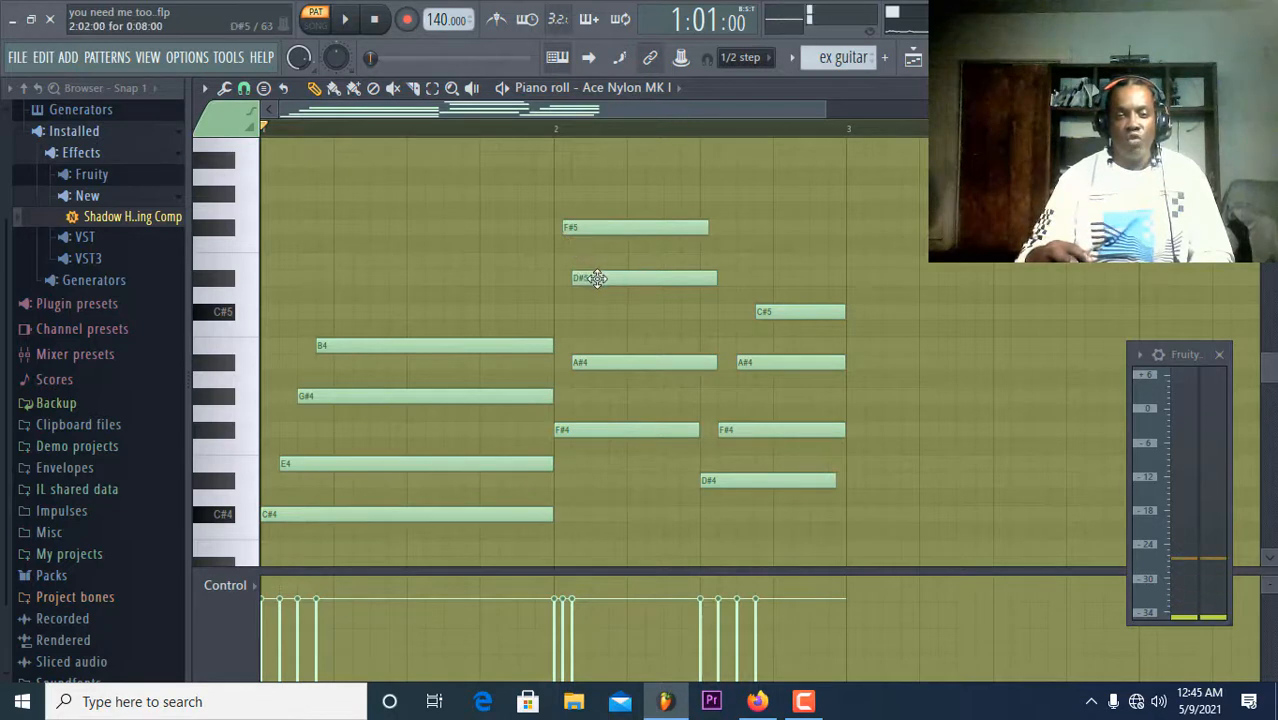
pyautogui.moveTo(588, 277); pyautogui.dragTo(604, 278)
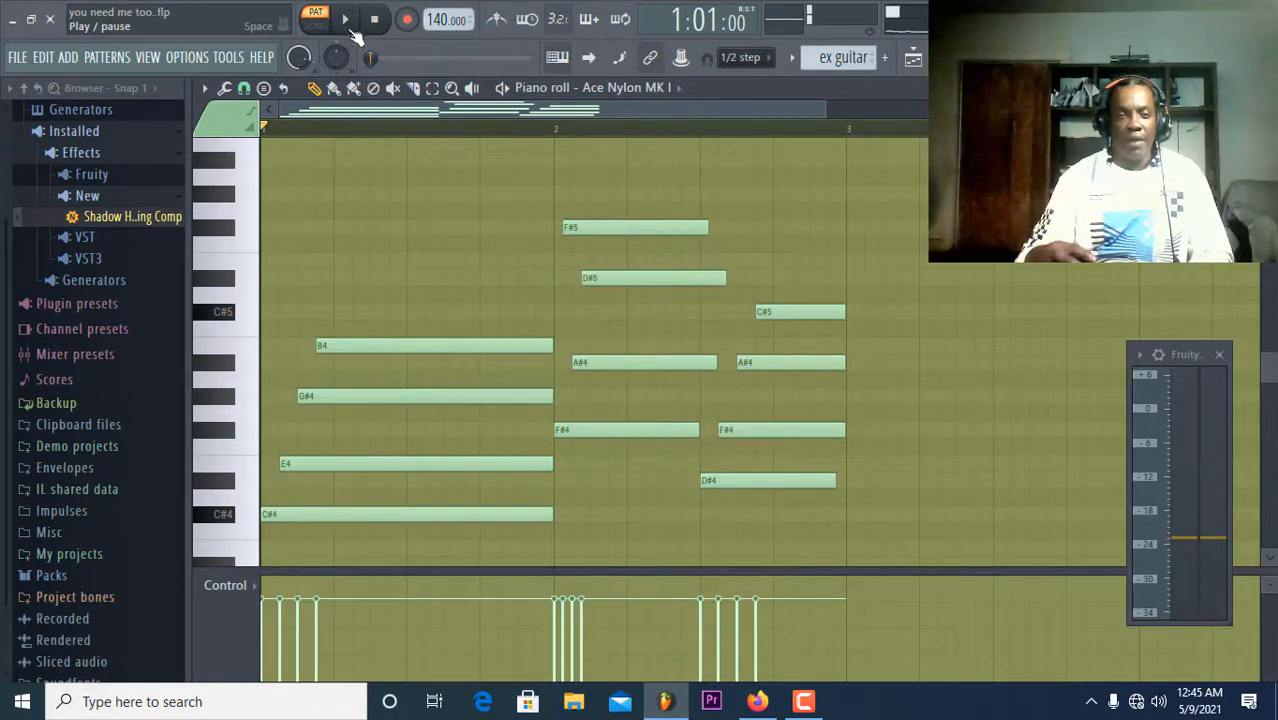
pyautogui.click(350, 20)
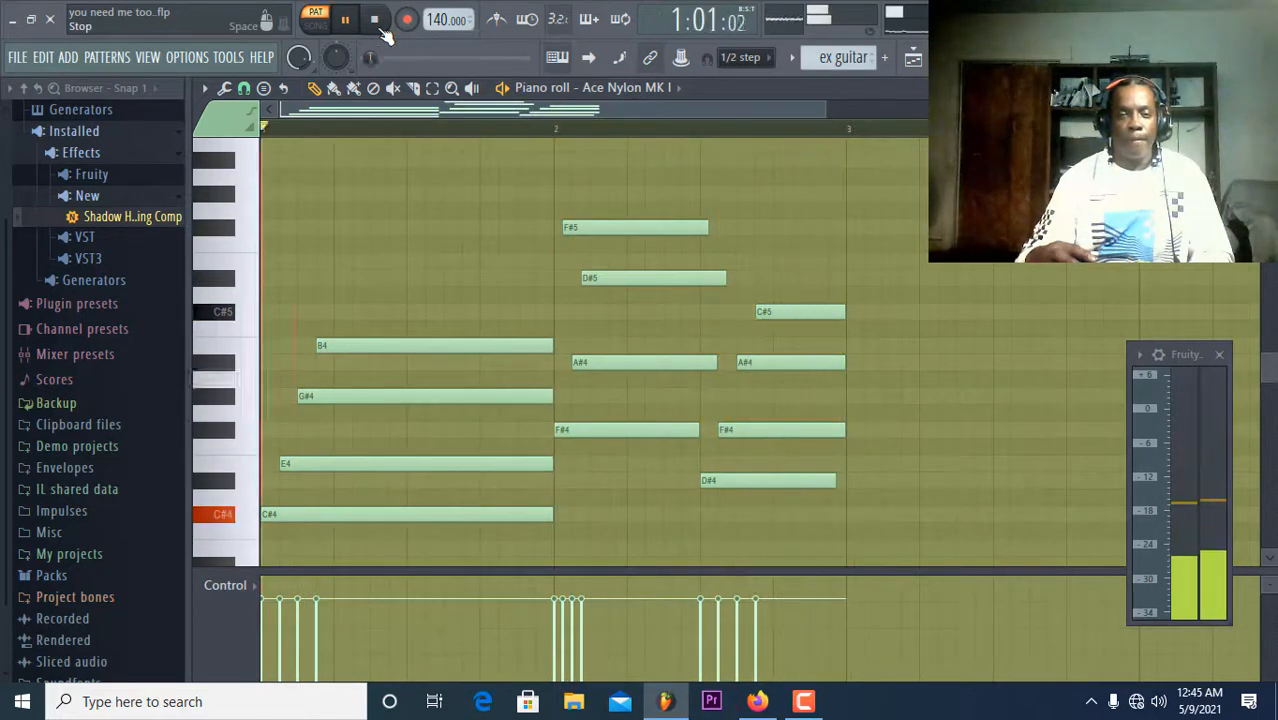
pyautogui.click(374, 20)
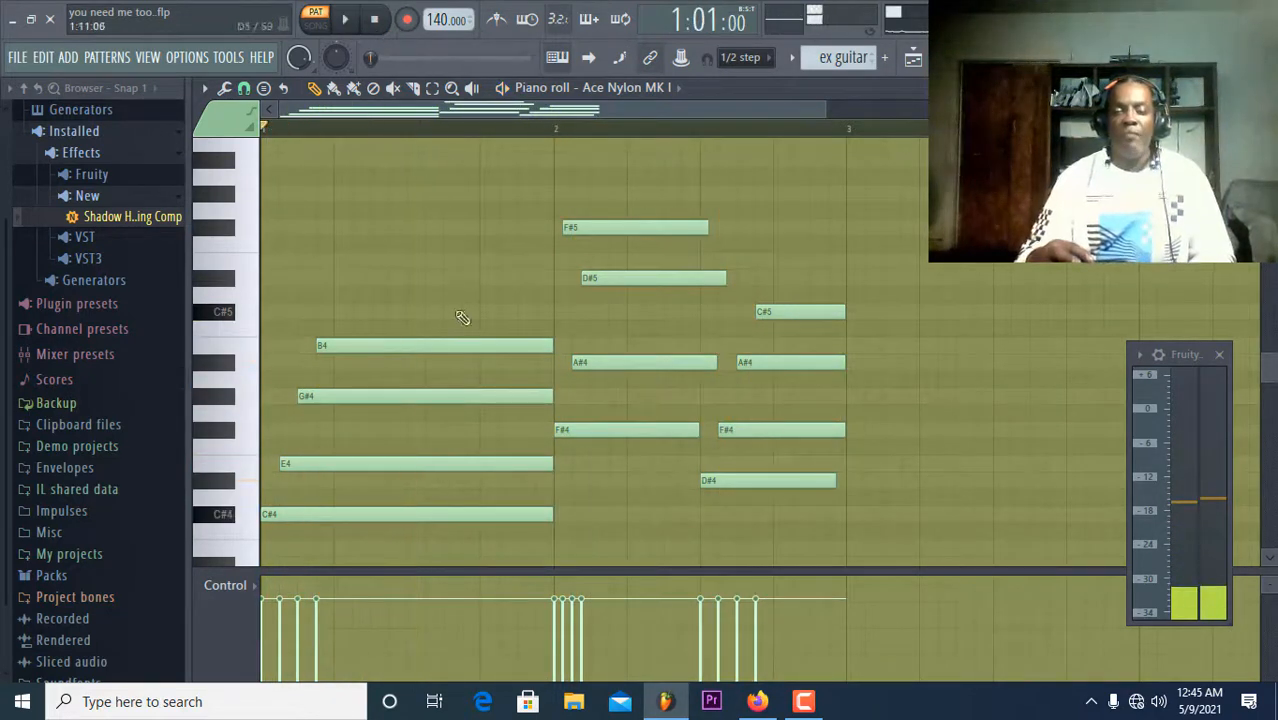
# Randomize the note levels with Pattern off and Bipolar on, and play the pattern.
pyautogui.click(227, 90)
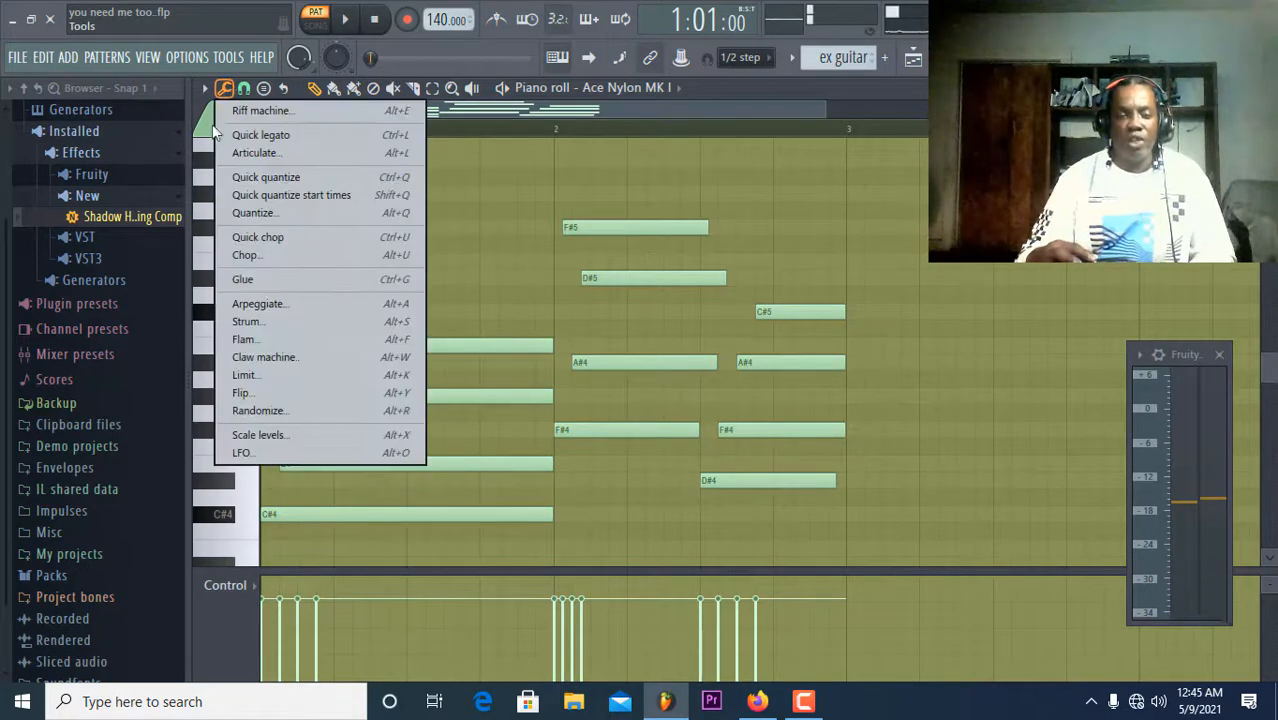
pyautogui.click(277, 413)
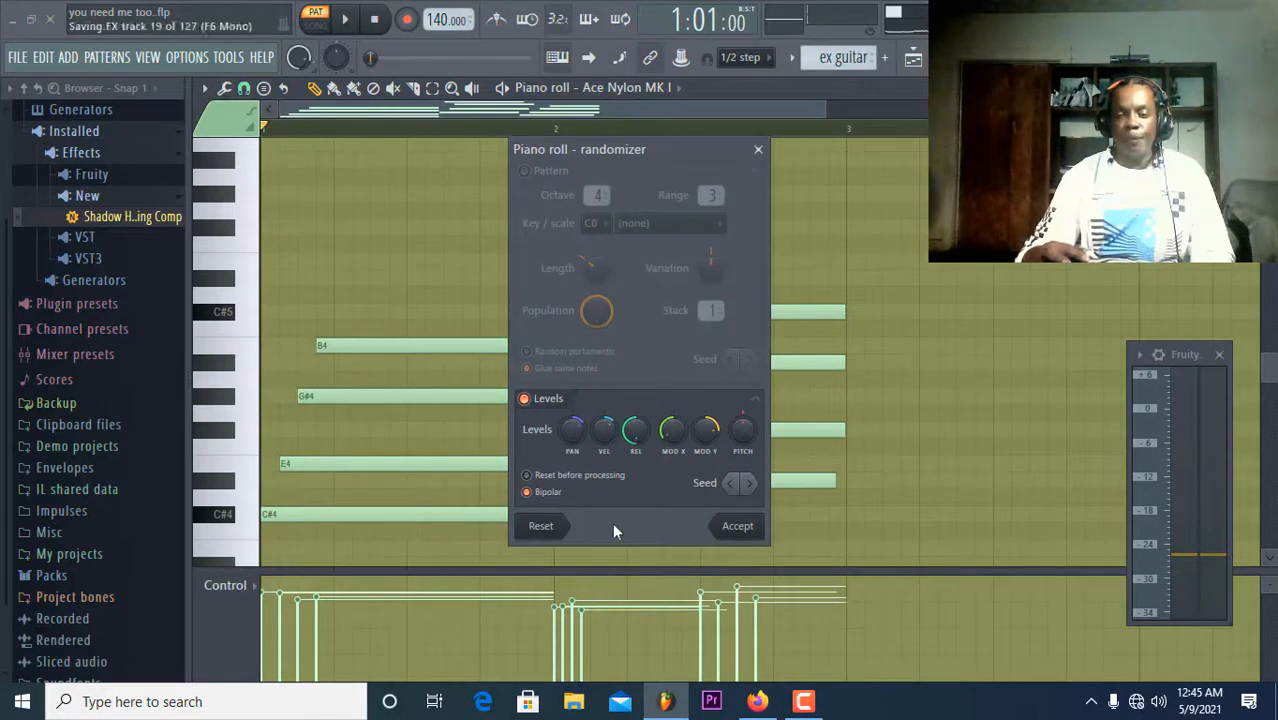
pyautogui.click(737, 526)
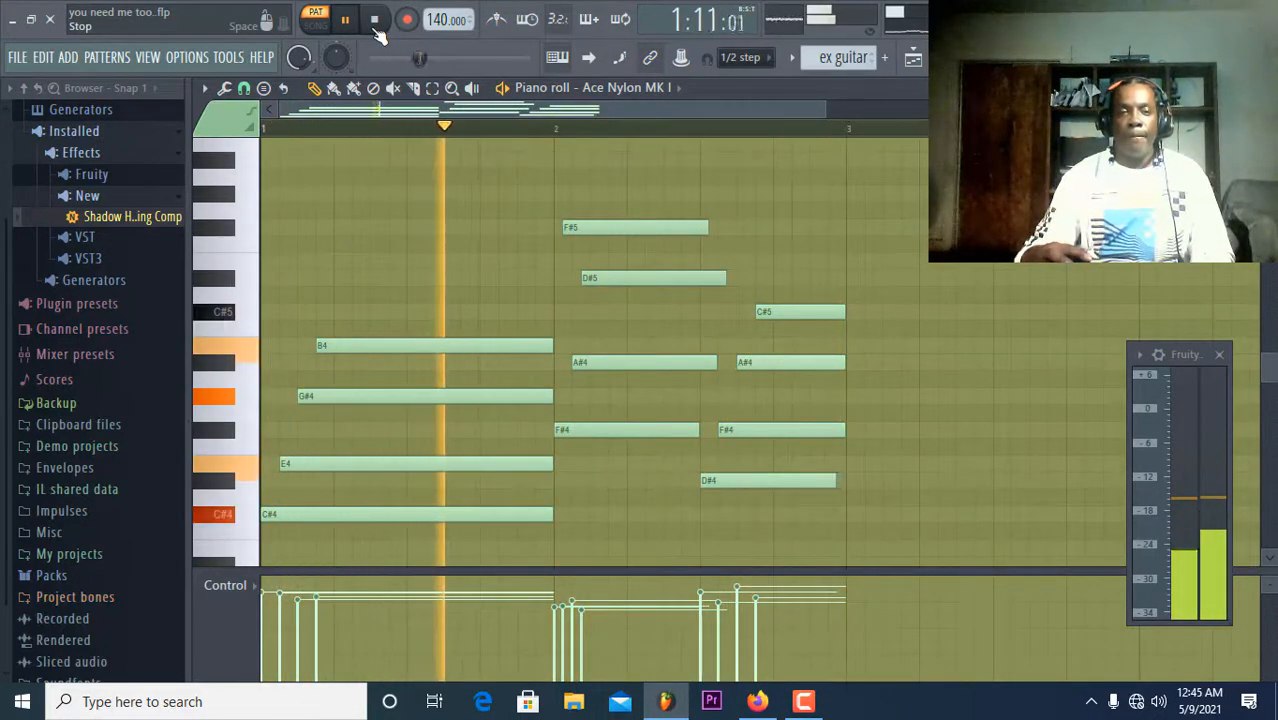
pyautogui.click(375, 24)
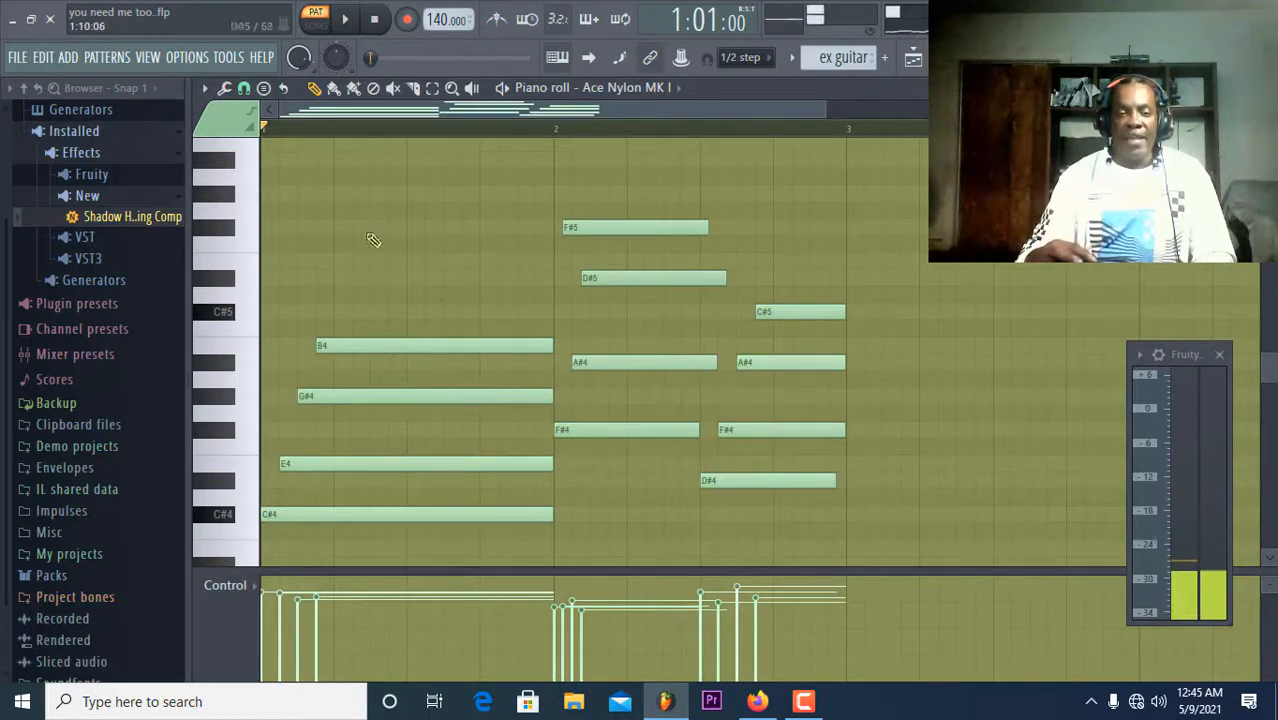
# Apply Strum to the notes with Start and End enabled, and play the pattern.
pyautogui.click(226, 90)
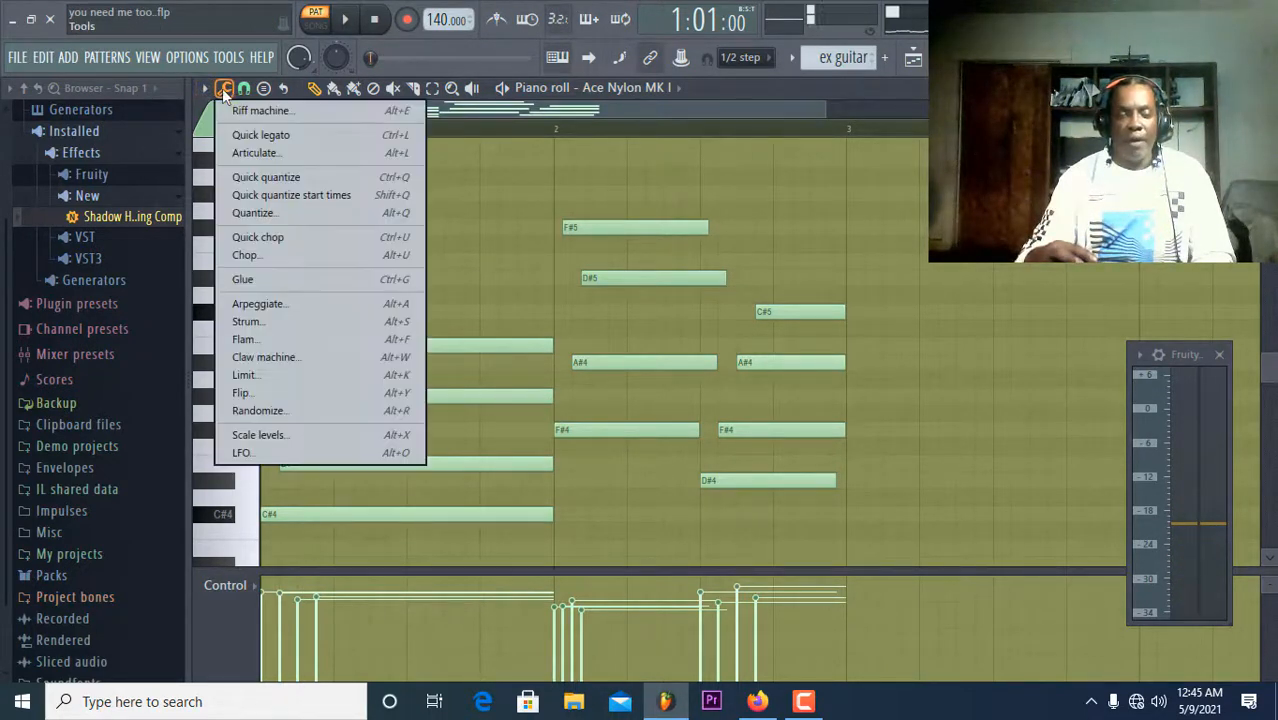
pyautogui.click(254, 321)
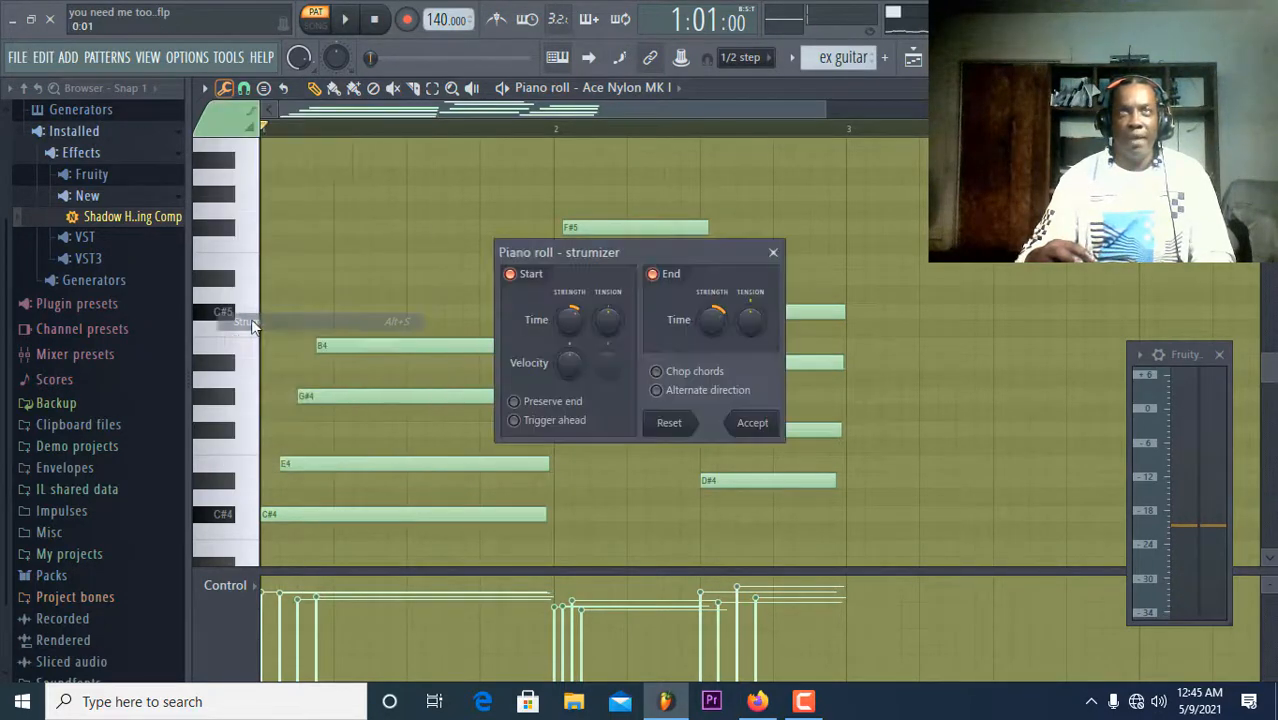
pyautogui.click(744, 426)
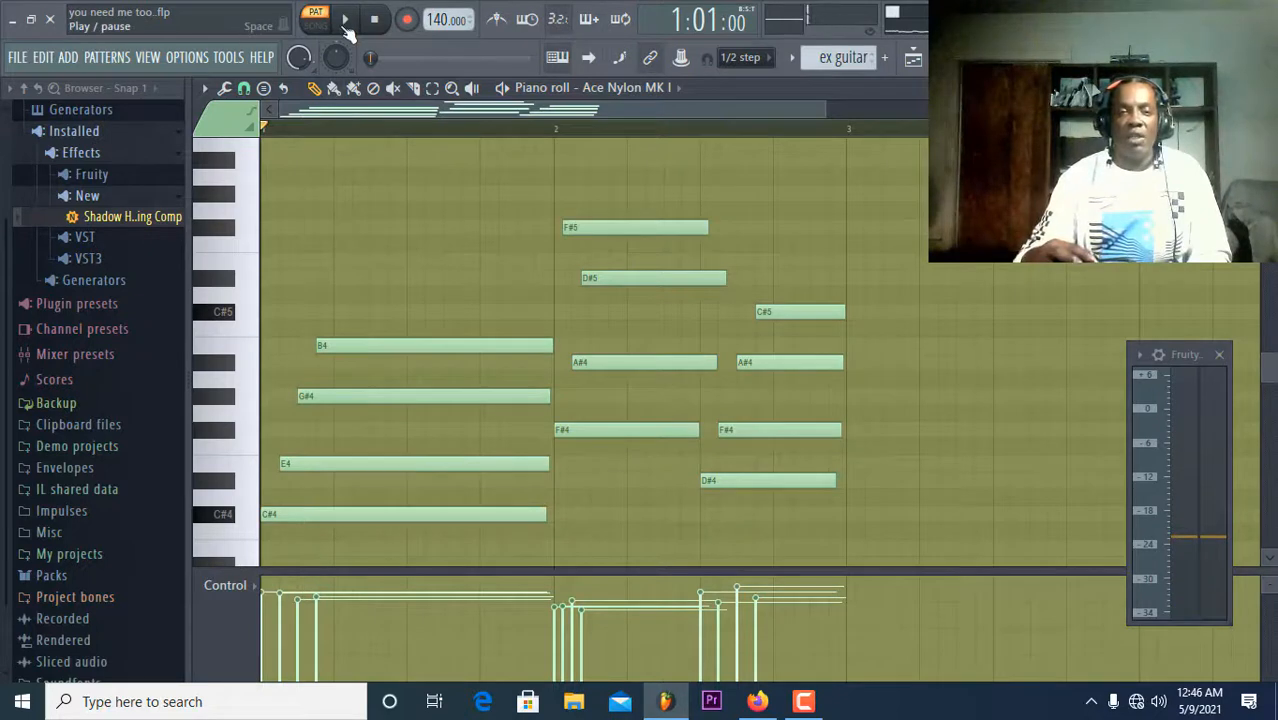
pyautogui.click(345, 20)
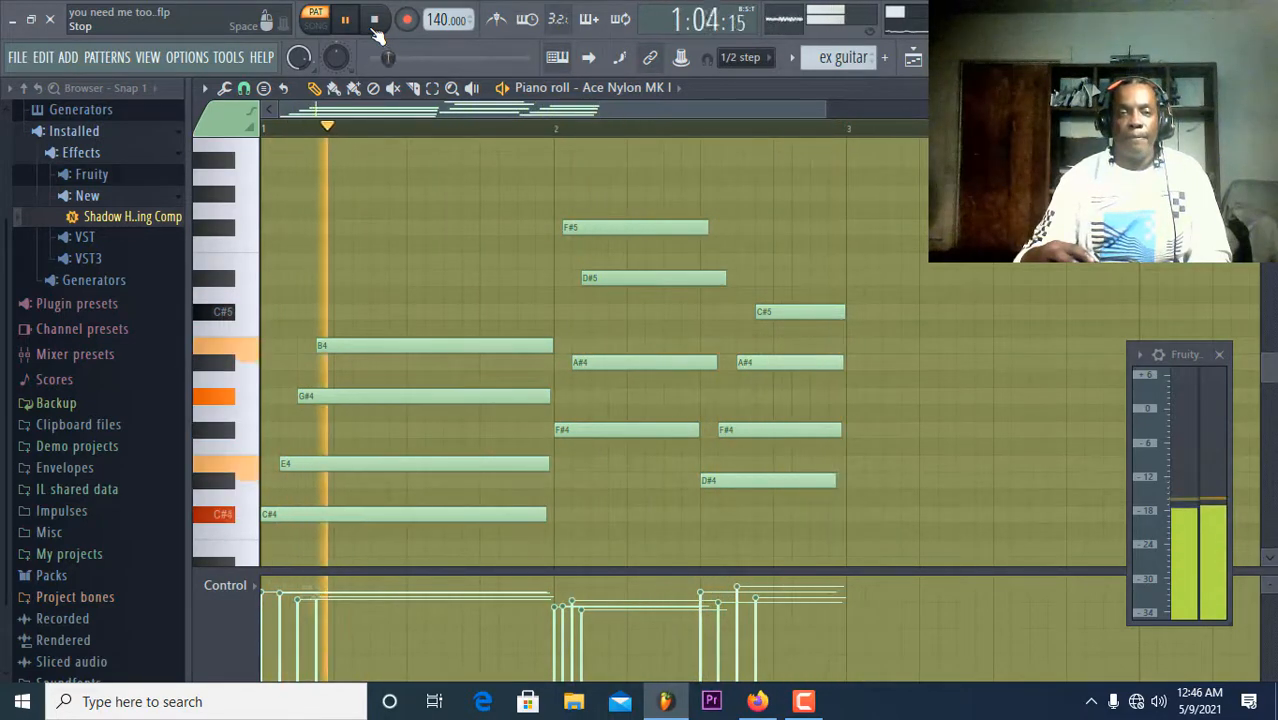
pyautogui.click(375, 22)
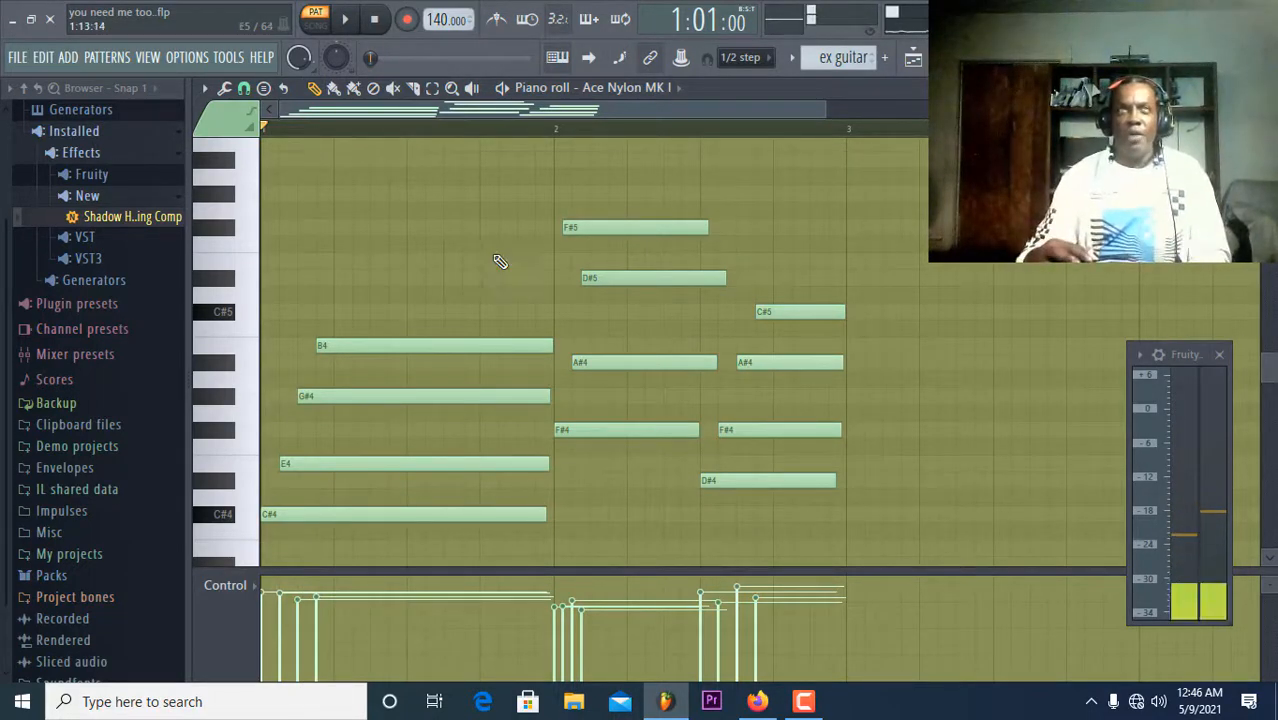
# Add one-step descending runs of G#5, F#5, E5 late in bar 1 and F#5, E5, D#5 late in bar 2.
pyautogui.scroll(2, 452, 258)
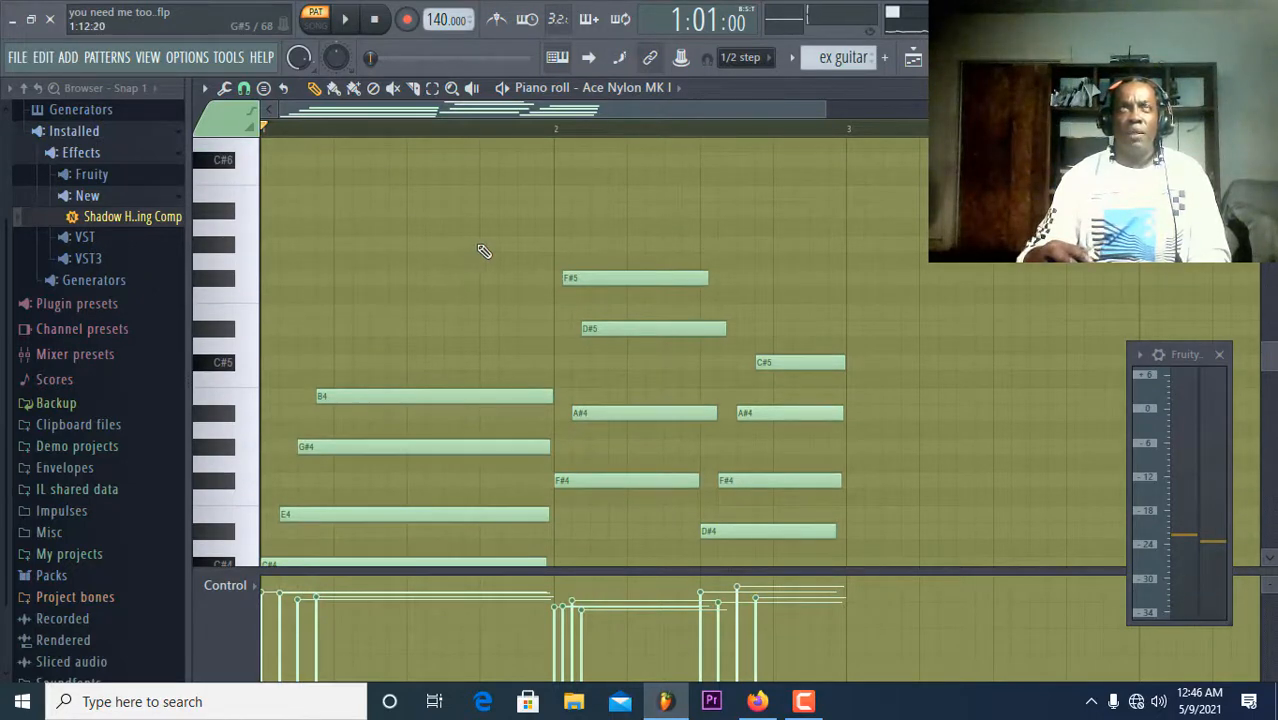
pyautogui.click(479, 245)
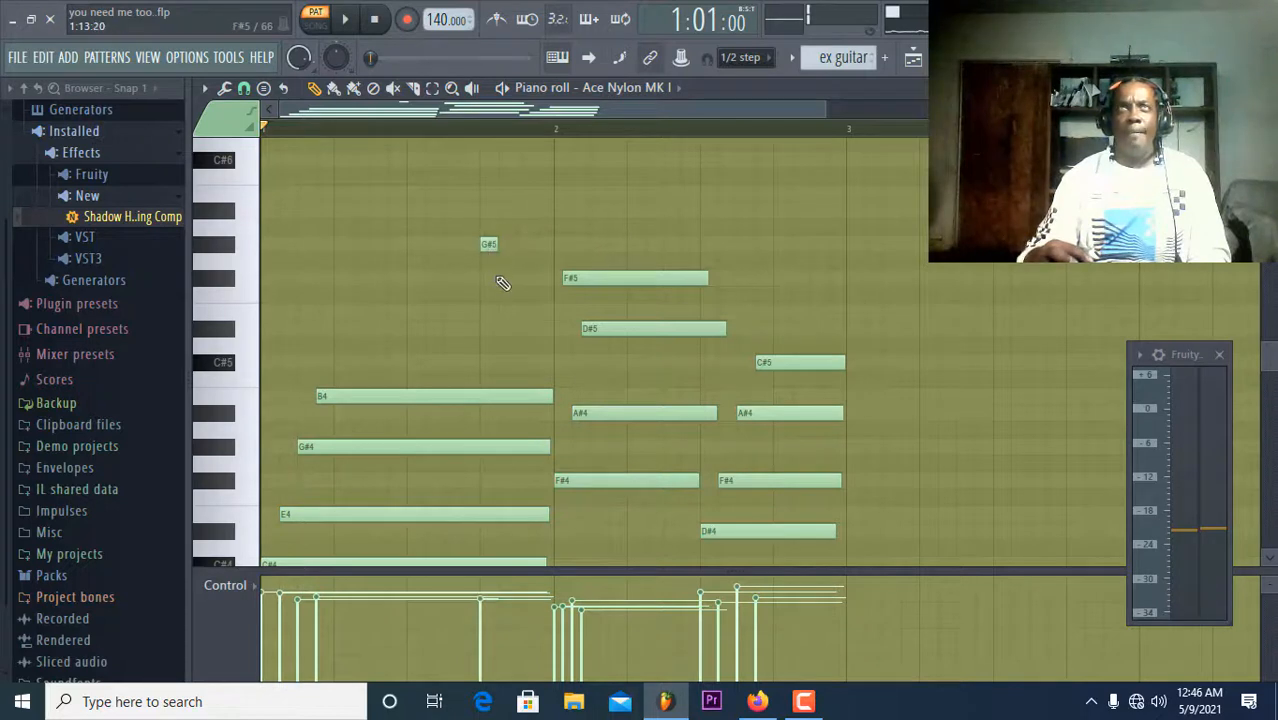
pyautogui.click(539, 312)
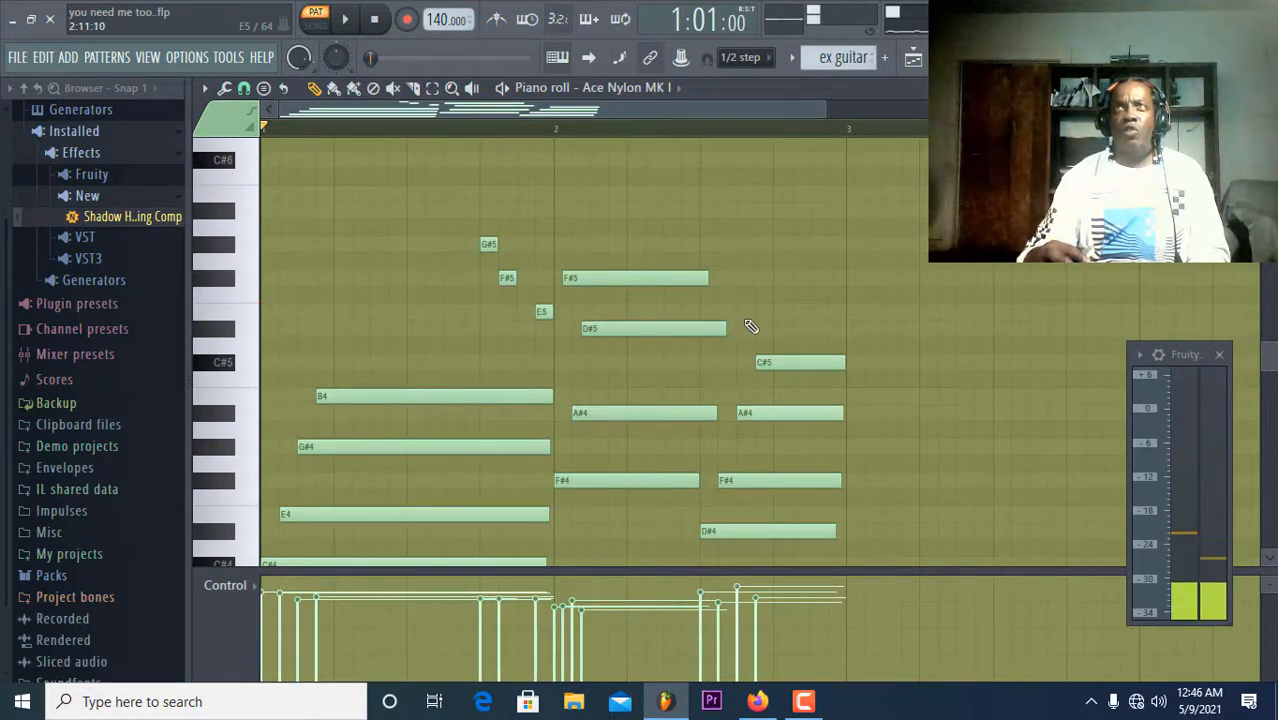
pyautogui.click(740, 279)
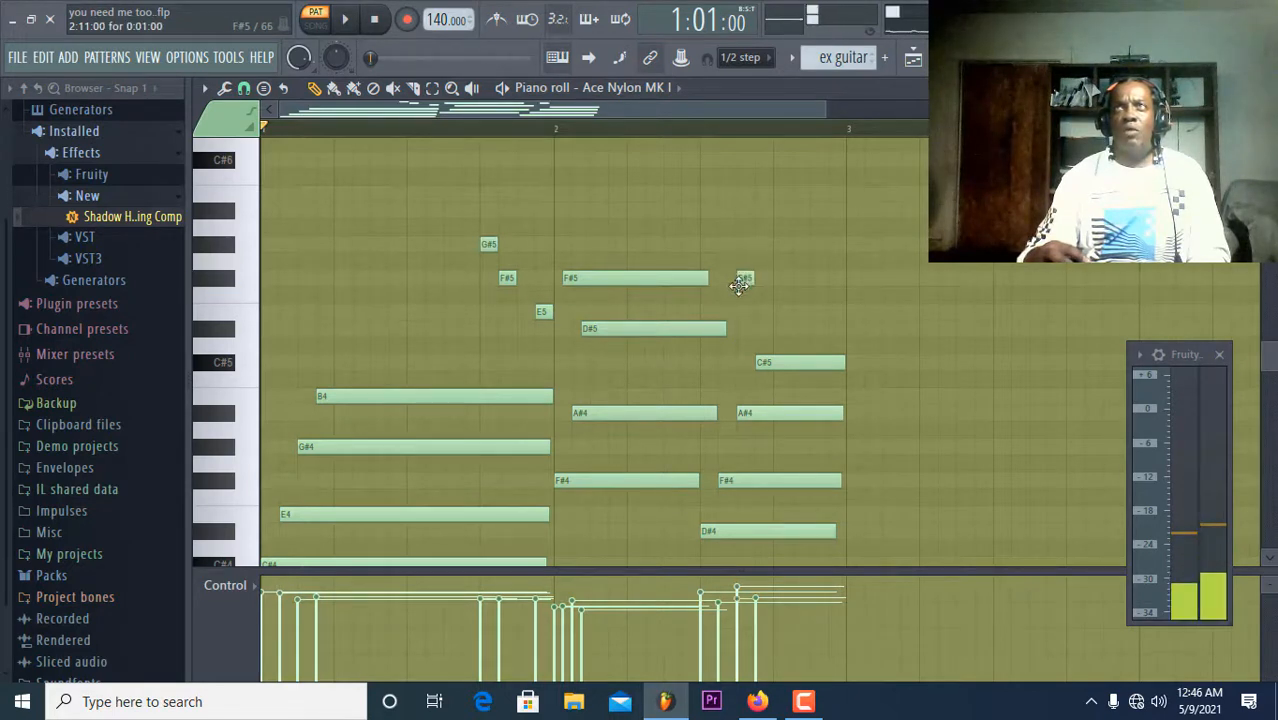
pyautogui.click(759, 312)
pyautogui.click(796, 329)
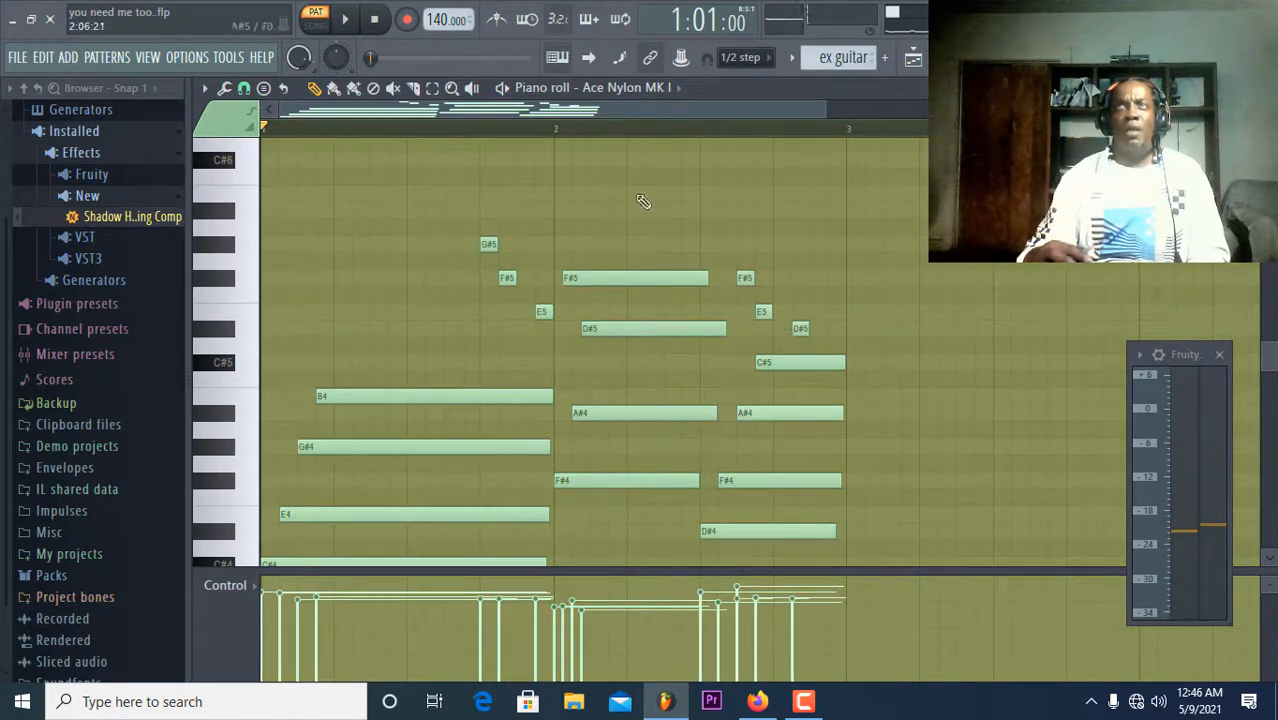
# Play the pattern and add a one-step F#5 note at 1:15:12.
pyautogui.click(346, 19)
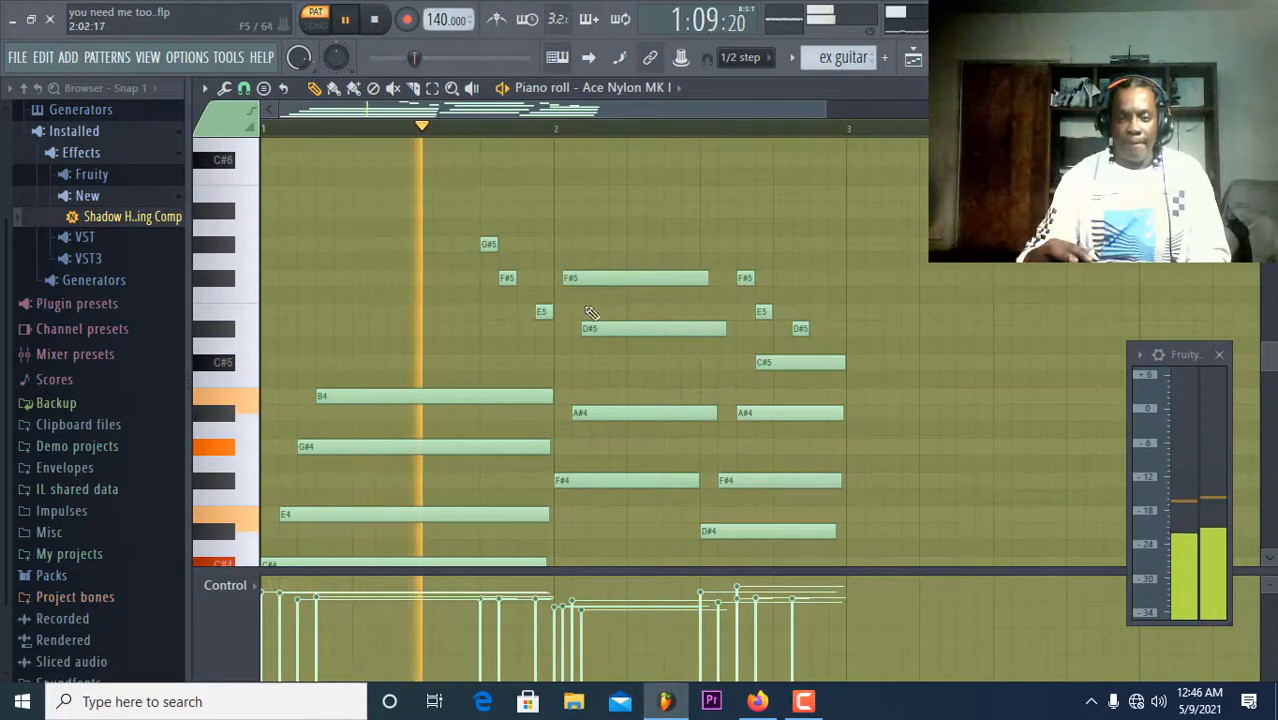
pyautogui.click(525, 279)
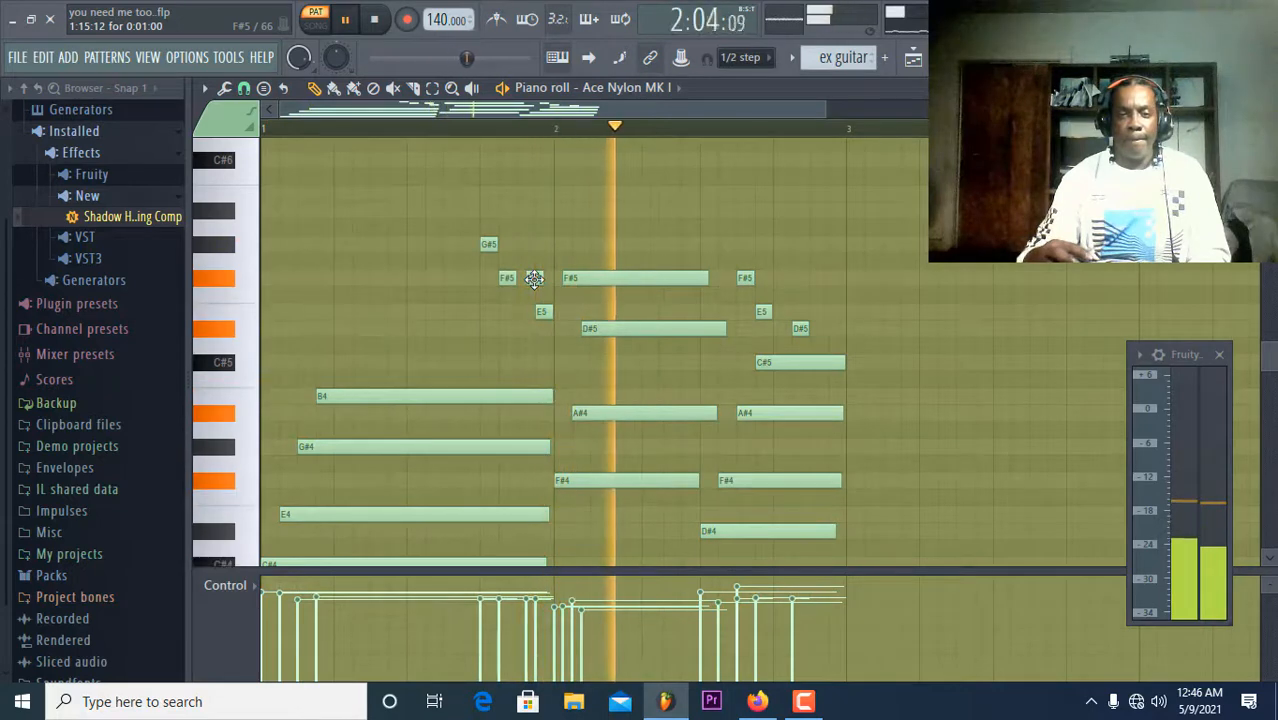
pyautogui.press('space')
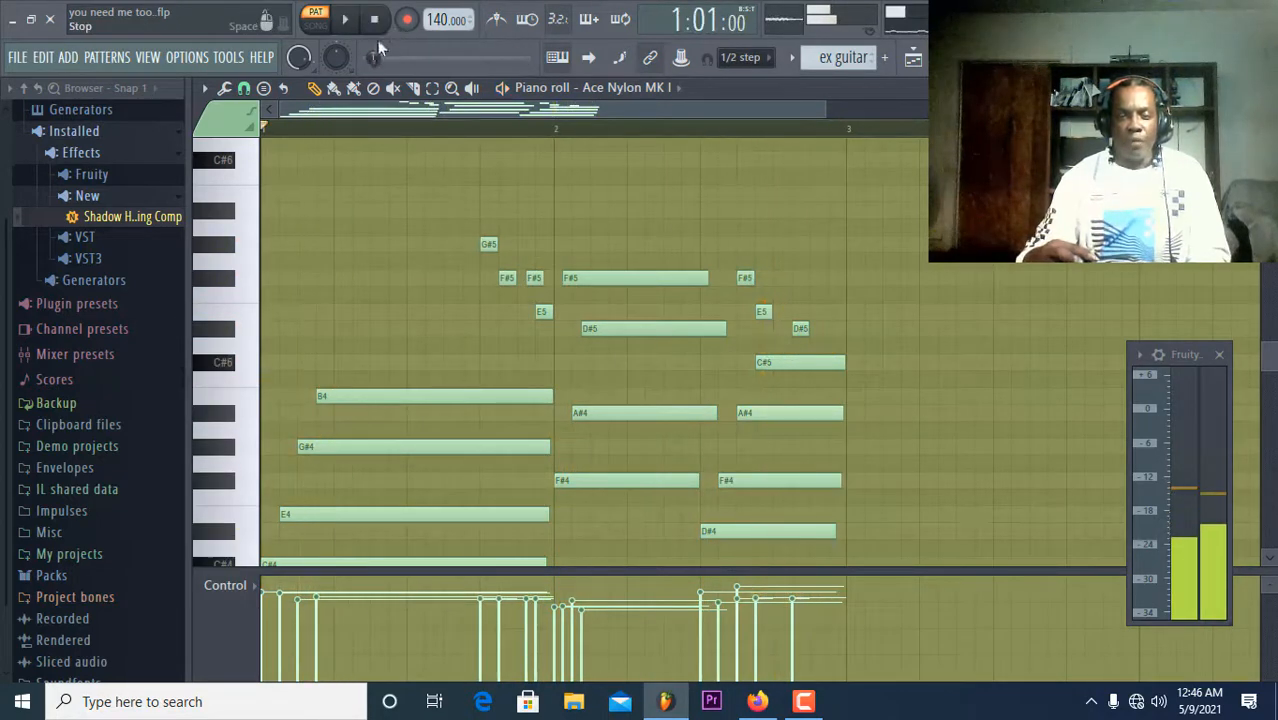
# Replace the short run in bar 1 with one-step G#5, E5 and C#5 notes at 1:13:12, 1:15:00 and 1:16:00, and play the pattern.
pyautogui.rightClick(492, 244)
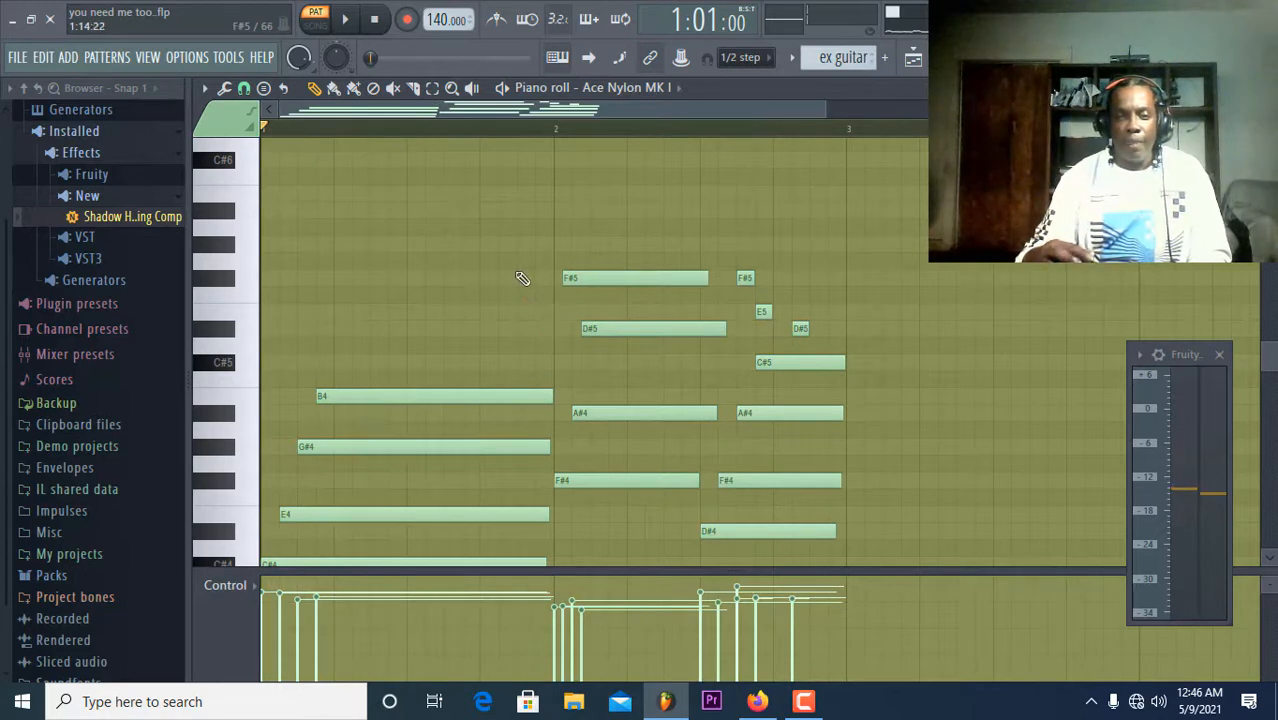
pyautogui.click(492, 248)
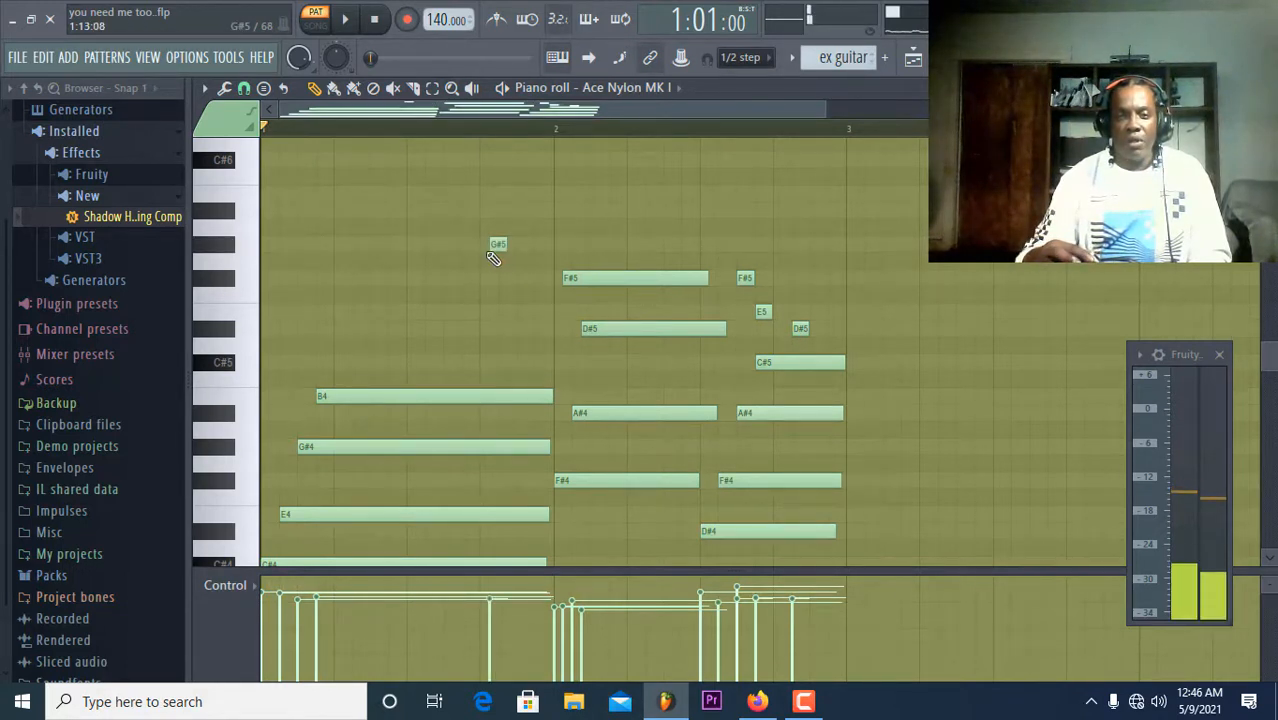
pyautogui.click(520, 311)
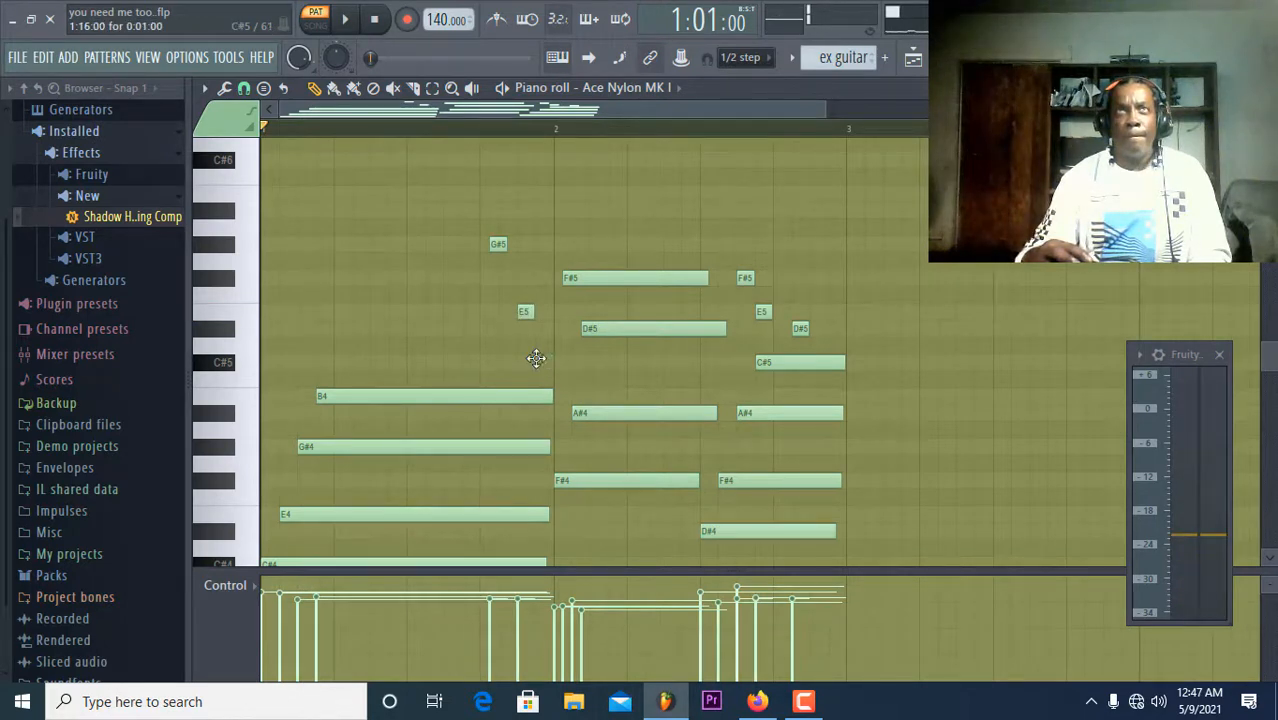
pyautogui.click(536, 360)
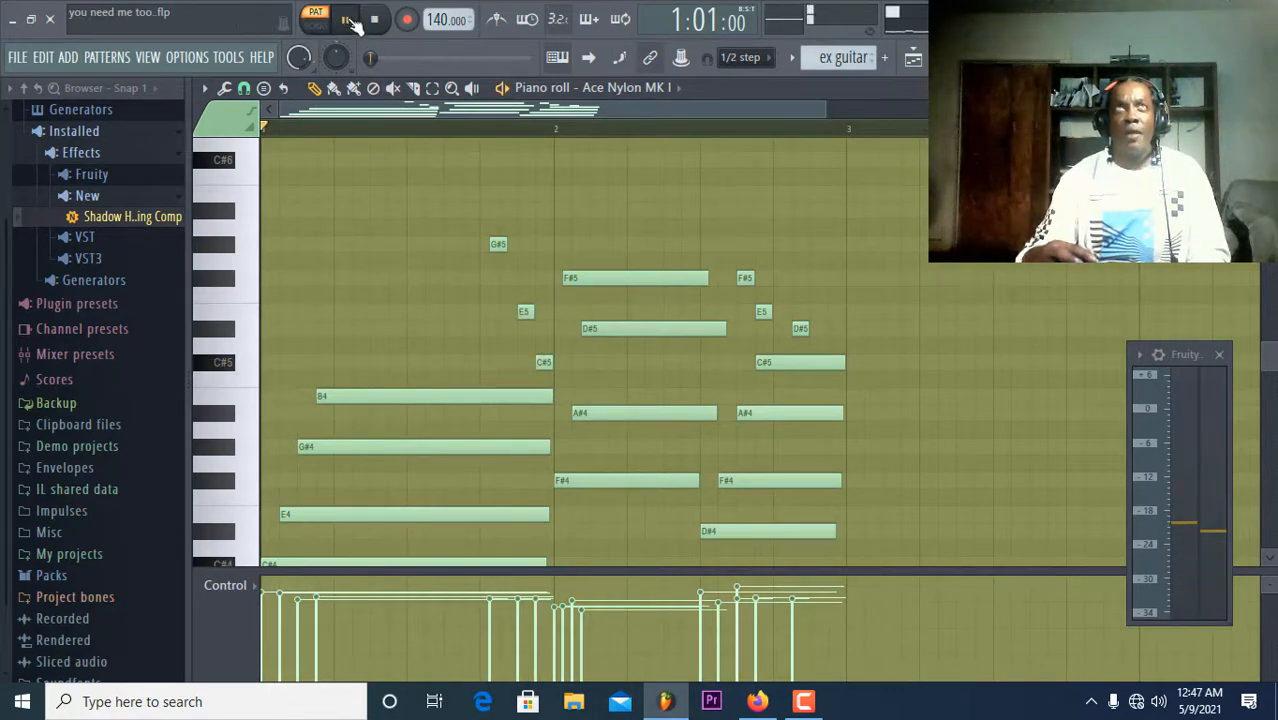
pyautogui.click(347, 20)
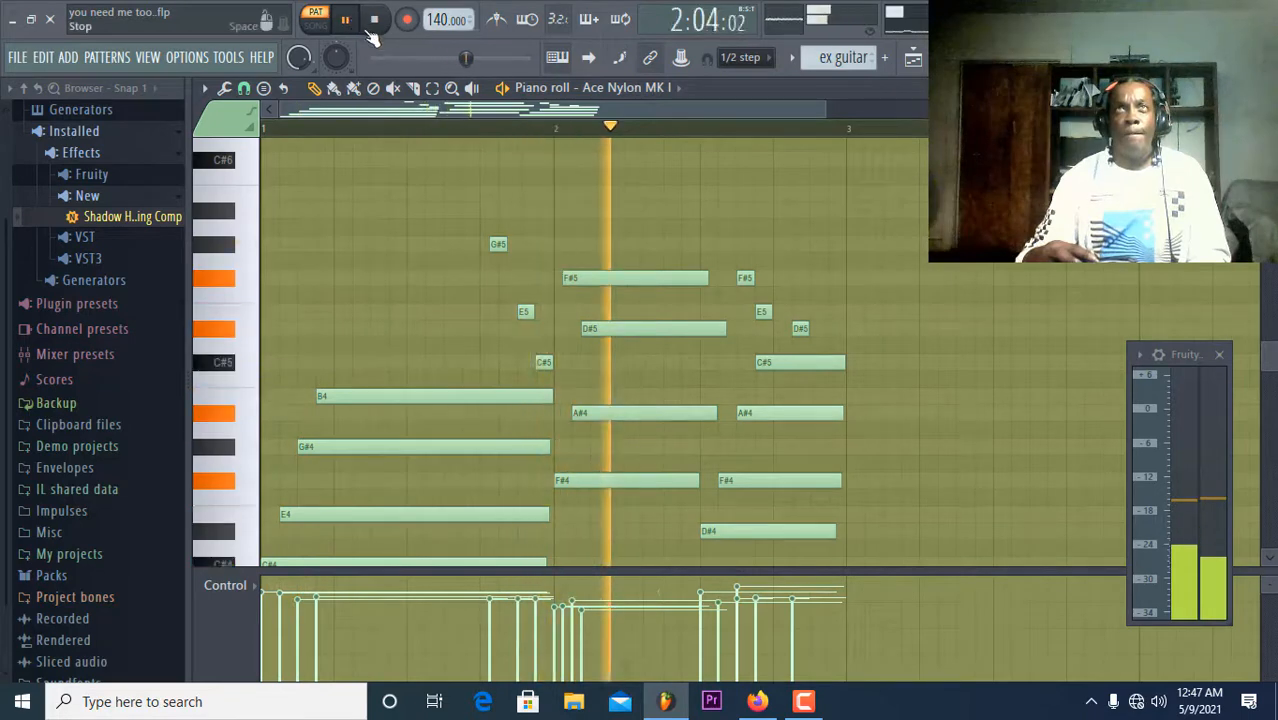
pyautogui.click(372, 26)
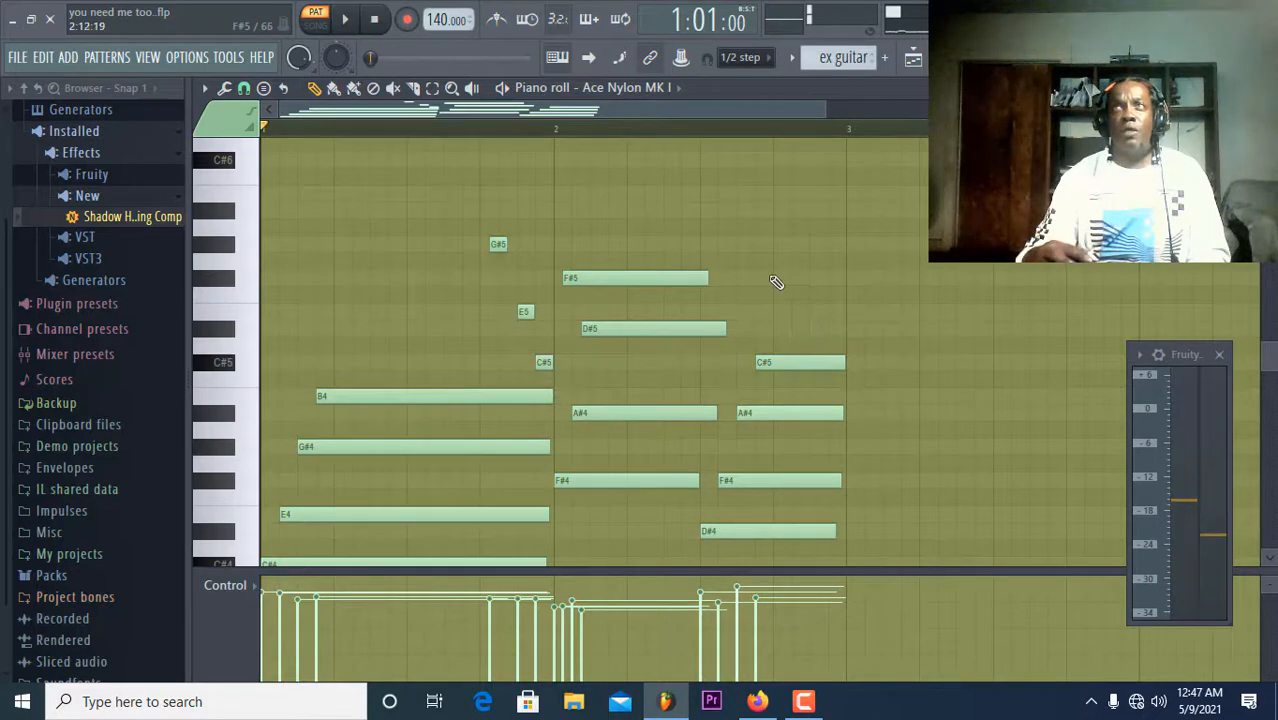
# Add one-step F#5, E5 and D#5 notes at 2:13:00, 2:14:00 and 2:16:00.
pyautogui.click(777, 279)
pyautogui.click(797, 312)
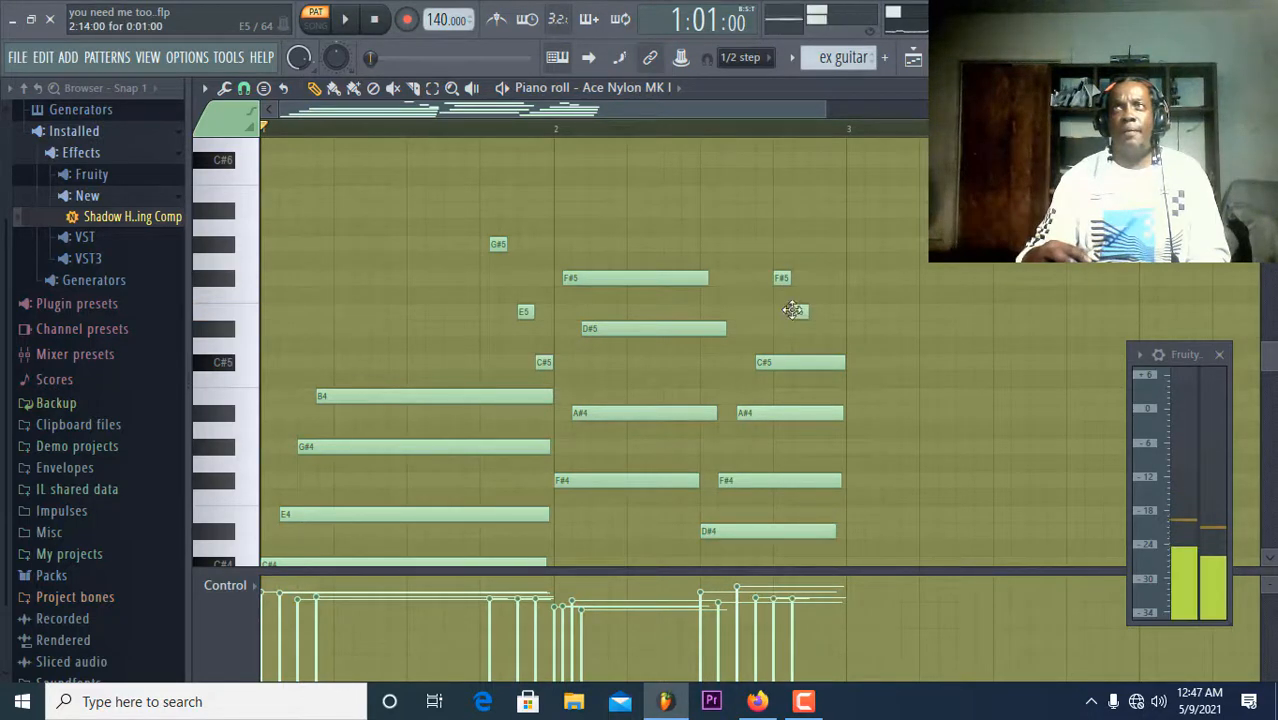
pyautogui.click(832, 330)
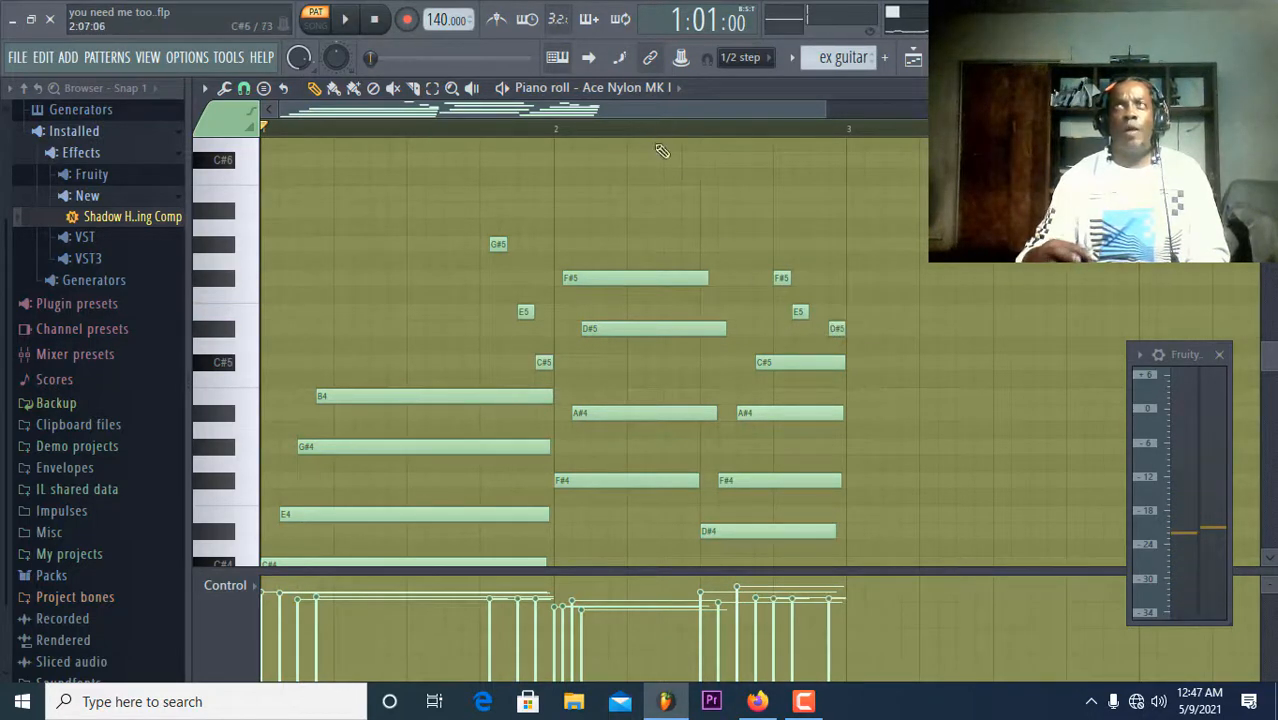
# Play the pattern while lengthening the fill's E5 to two steps in bar 2 and to 0:01:12 in bar 1.
pyautogui.click(362, 21)
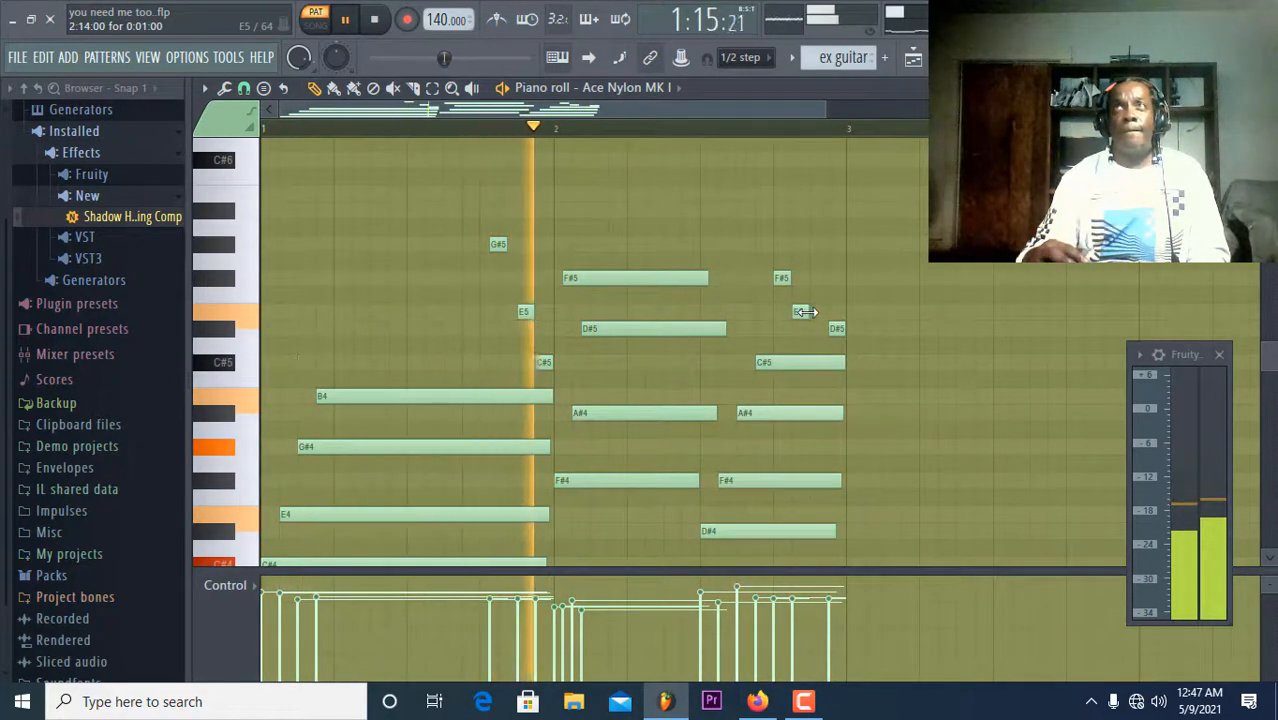
pyautogui.moveTo(806, 312); pyautogui.dragTo(826, 318)
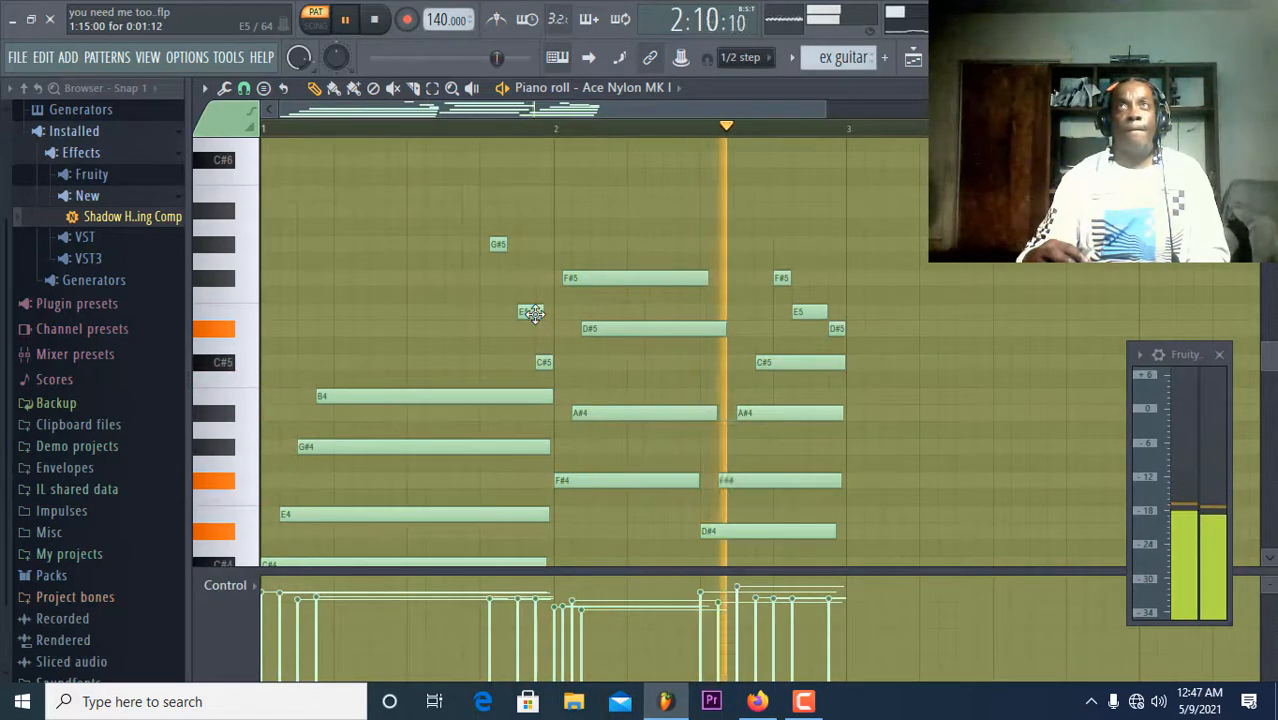
pyautogui.click(375, 22)
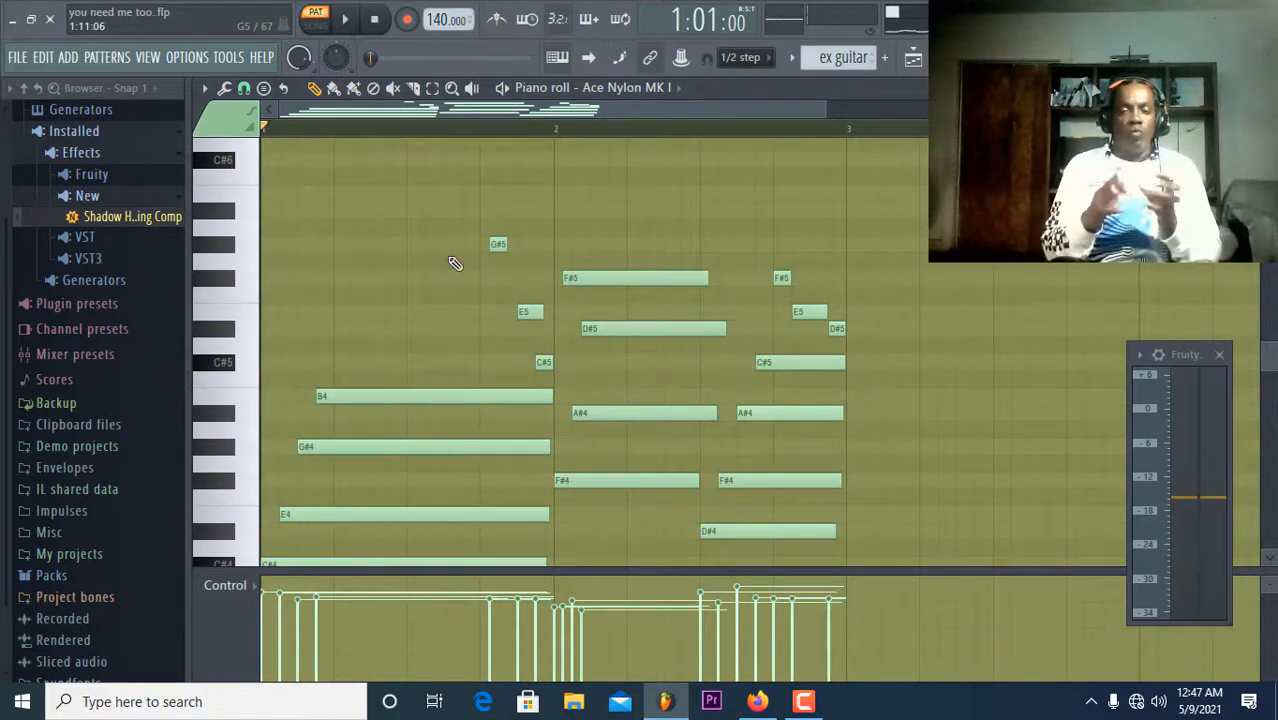
# Randomize the levels of the notes with Bipolar enabled and the Pattern section off, and play the pattern.
pyautogui.click(224, 88)
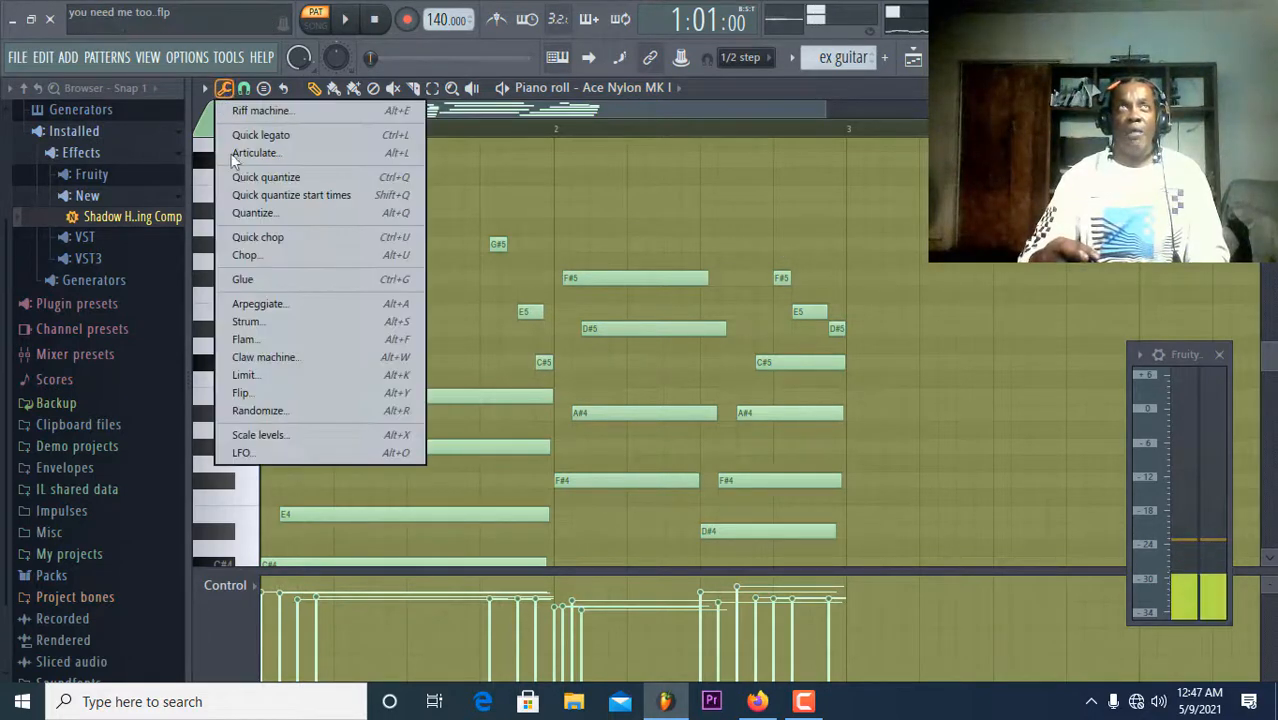
pyautogui.click(278, 410)
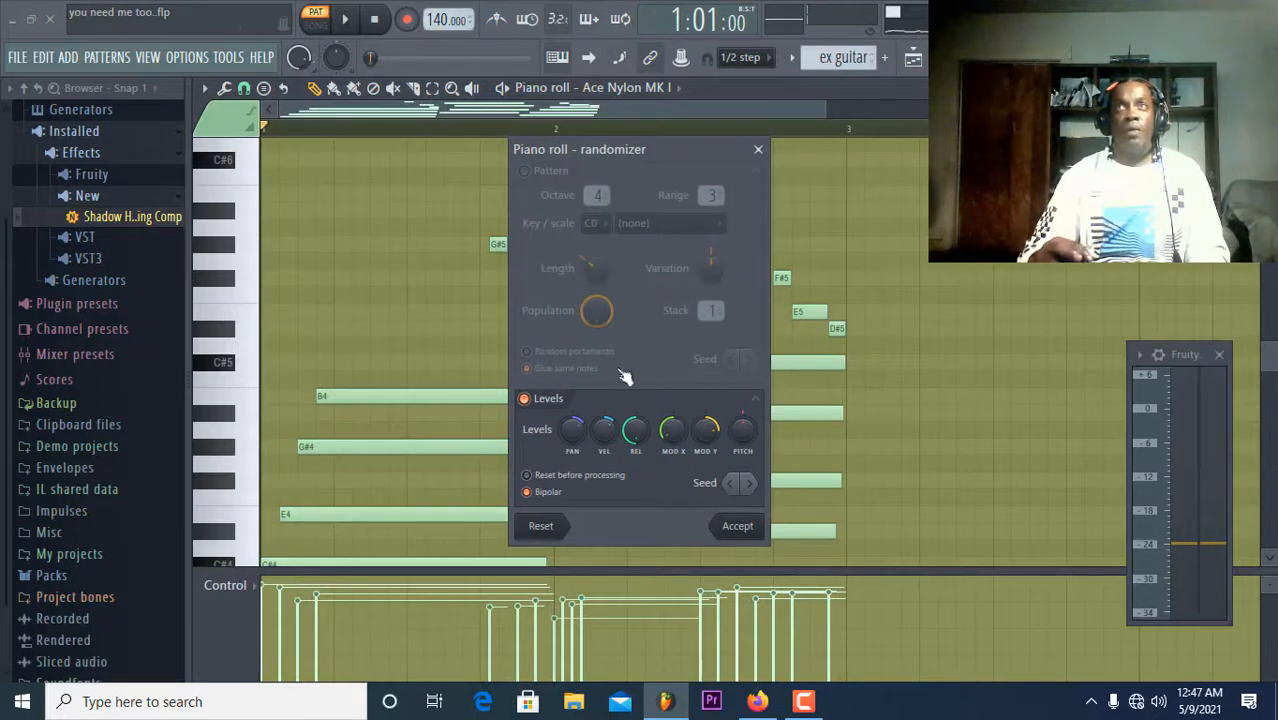
pyautogui.click(737, 527)
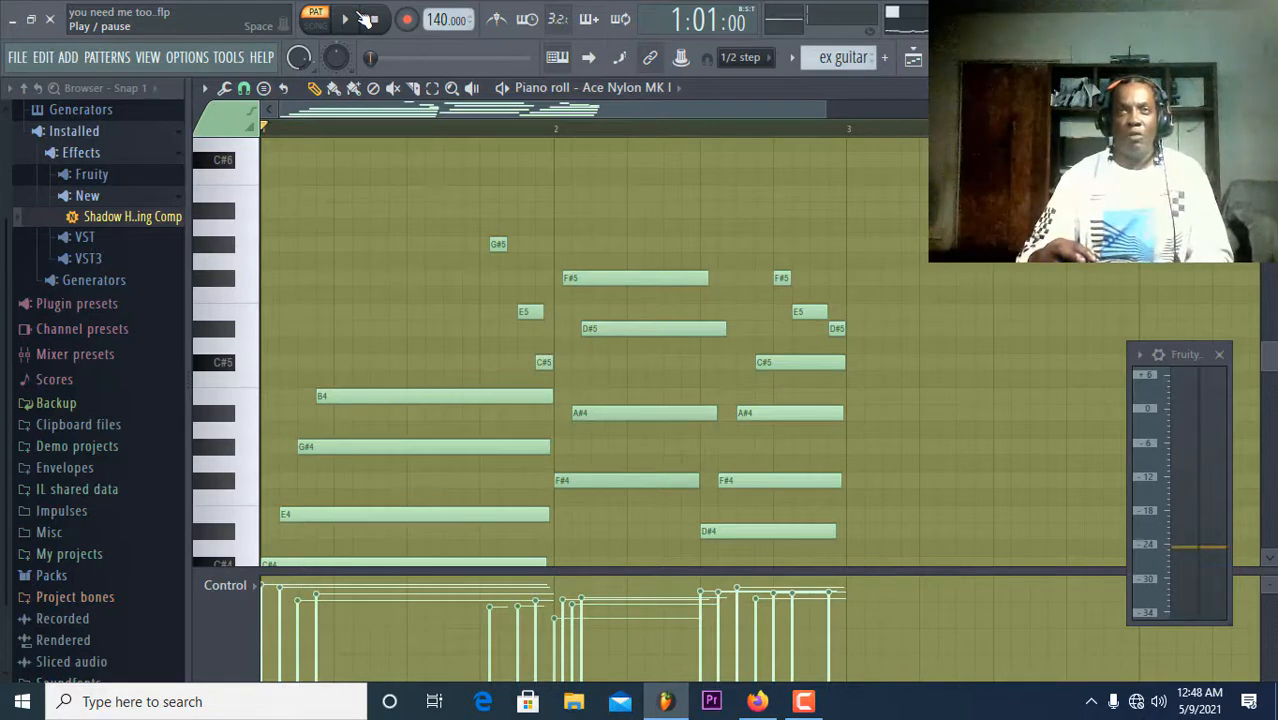
pyautogui.click(364, 18)
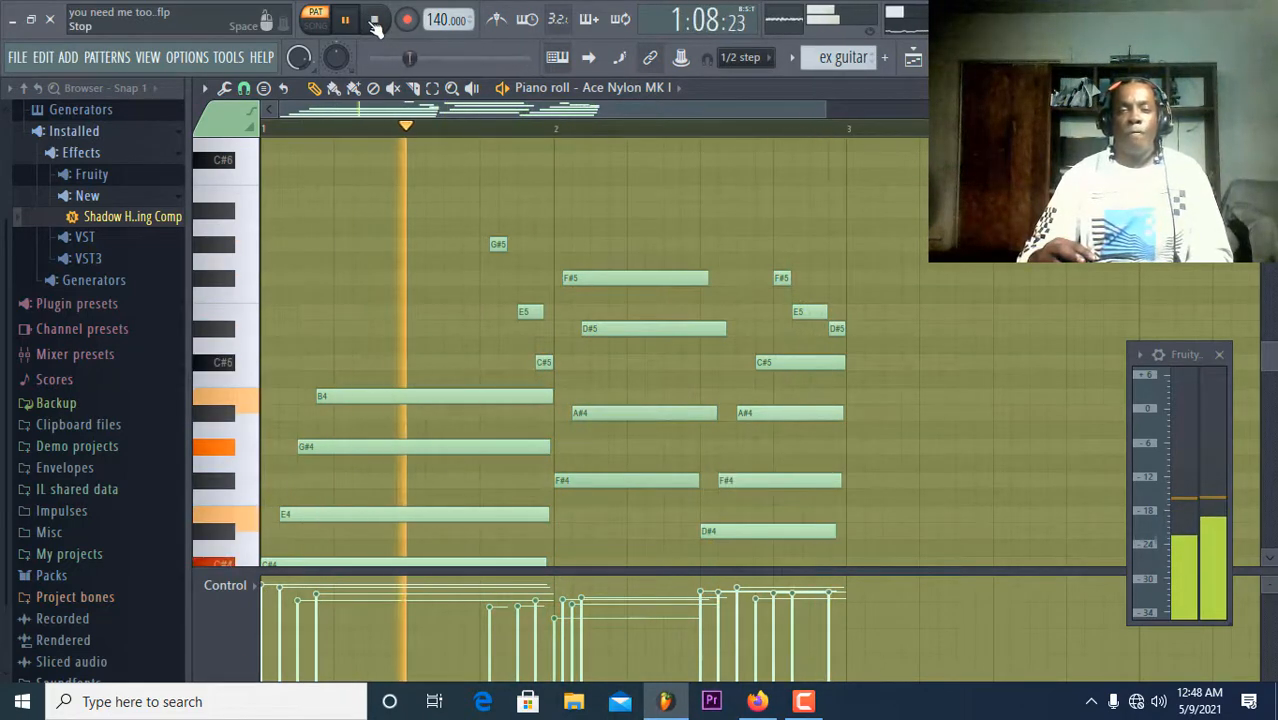
pyautogui.click(375, 21)
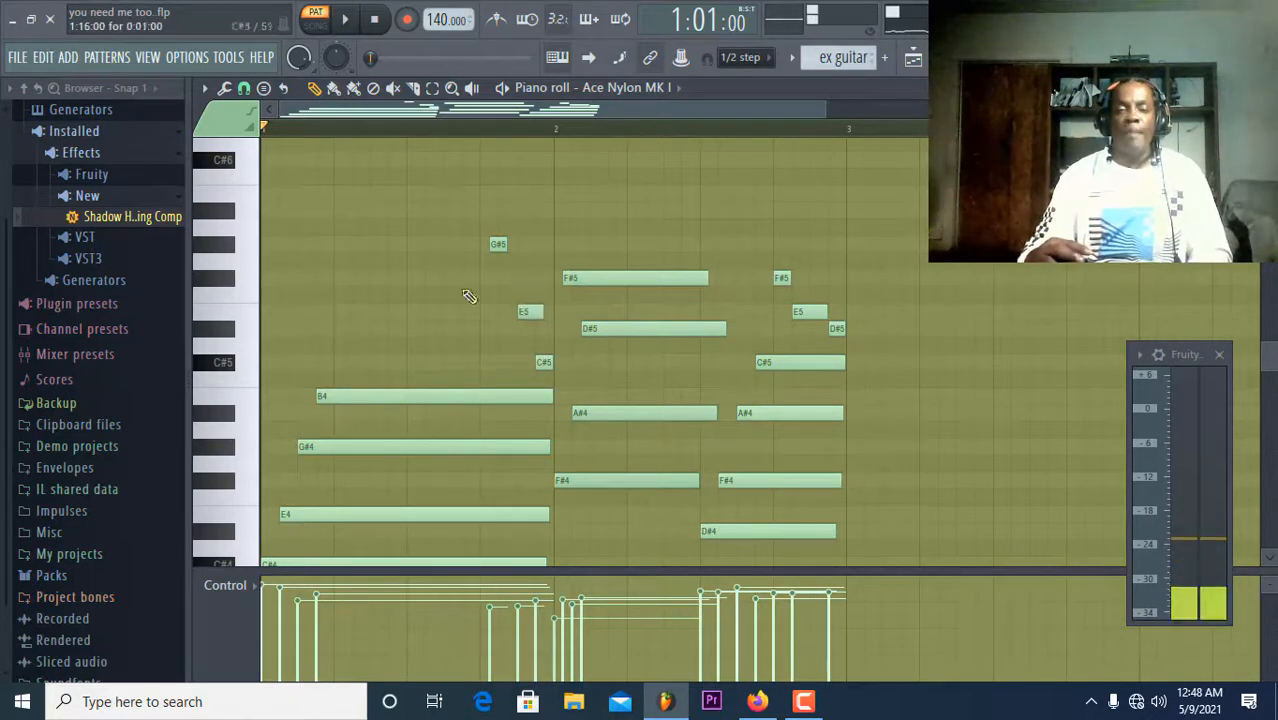
pyautogui.click(366, 24)
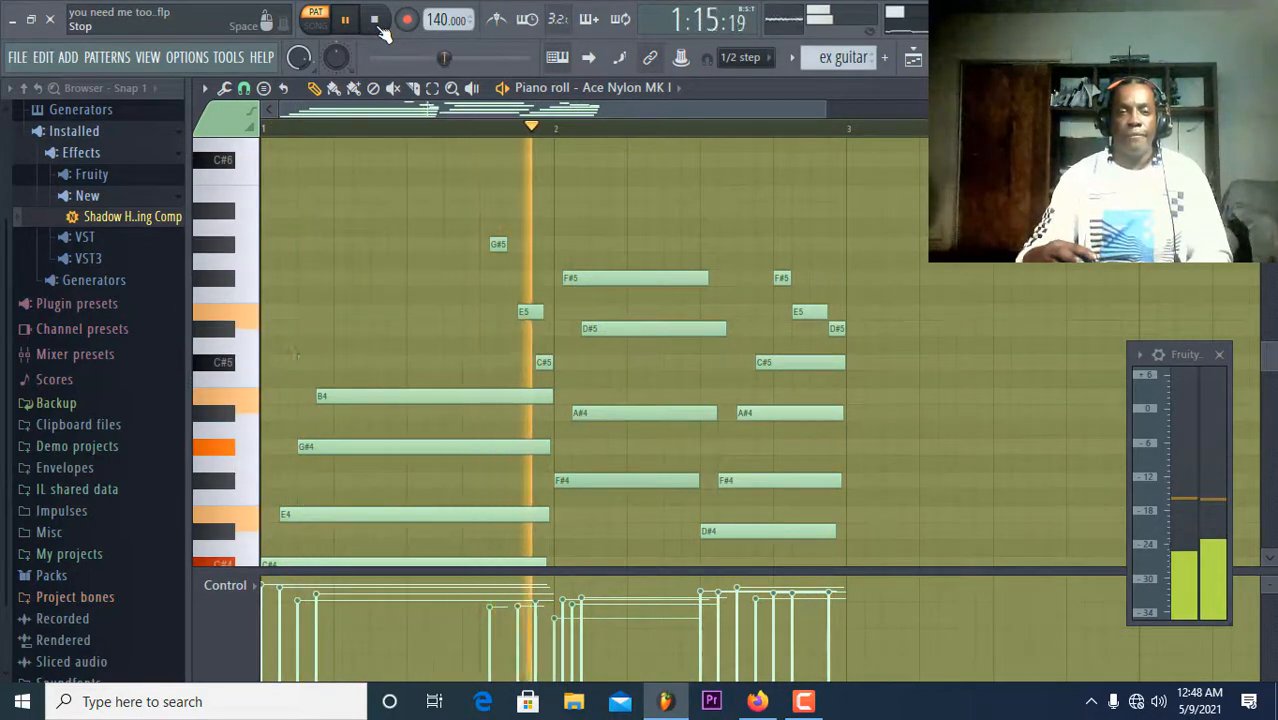
pyautogui.click(381, 28)
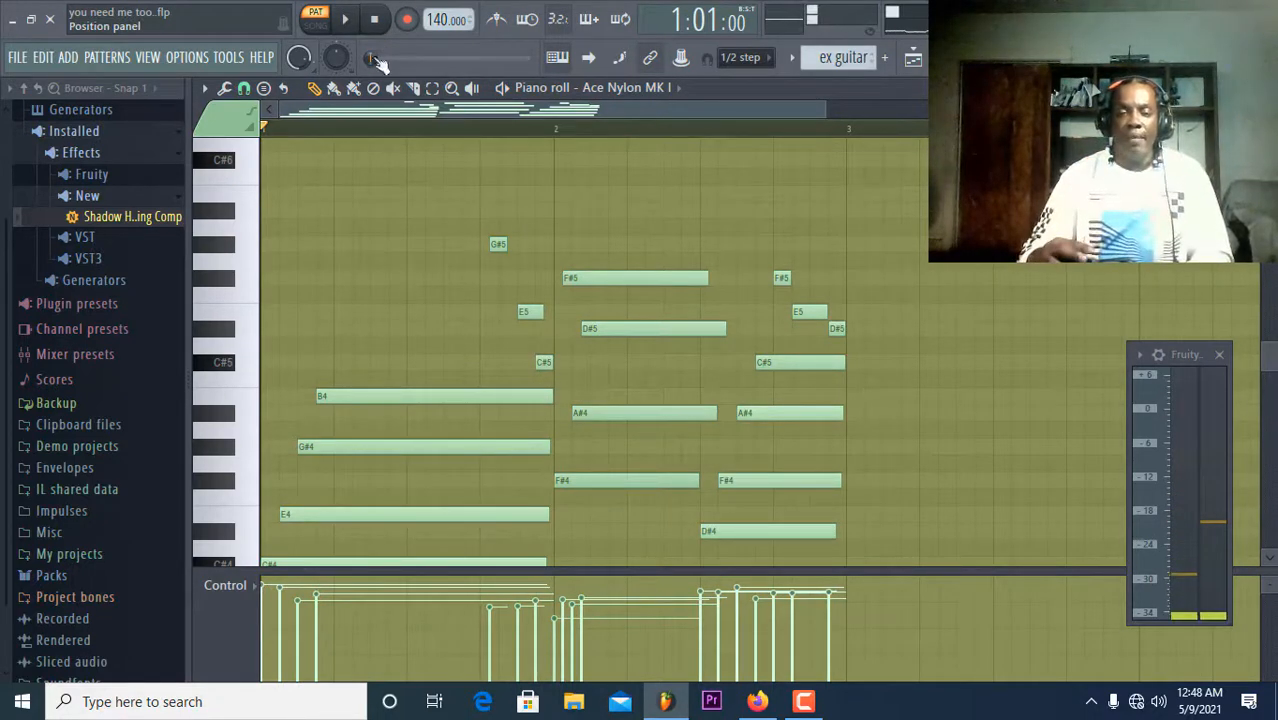
# Delete all chord and fill notes in bars 1 and 2 of the piano roll.
pyautogui.scroll(-1, 432, 256)
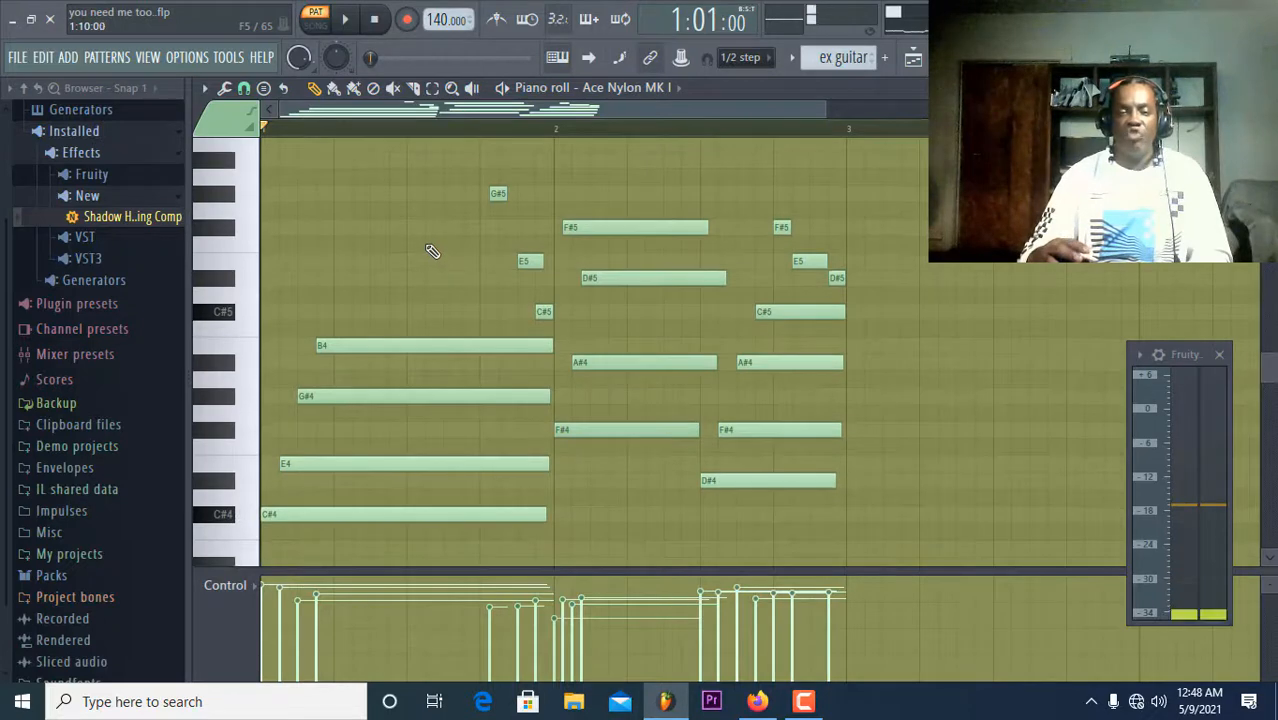
pyautogui.moveTo(432, 256); pyautogui.dragTo(456, 520)
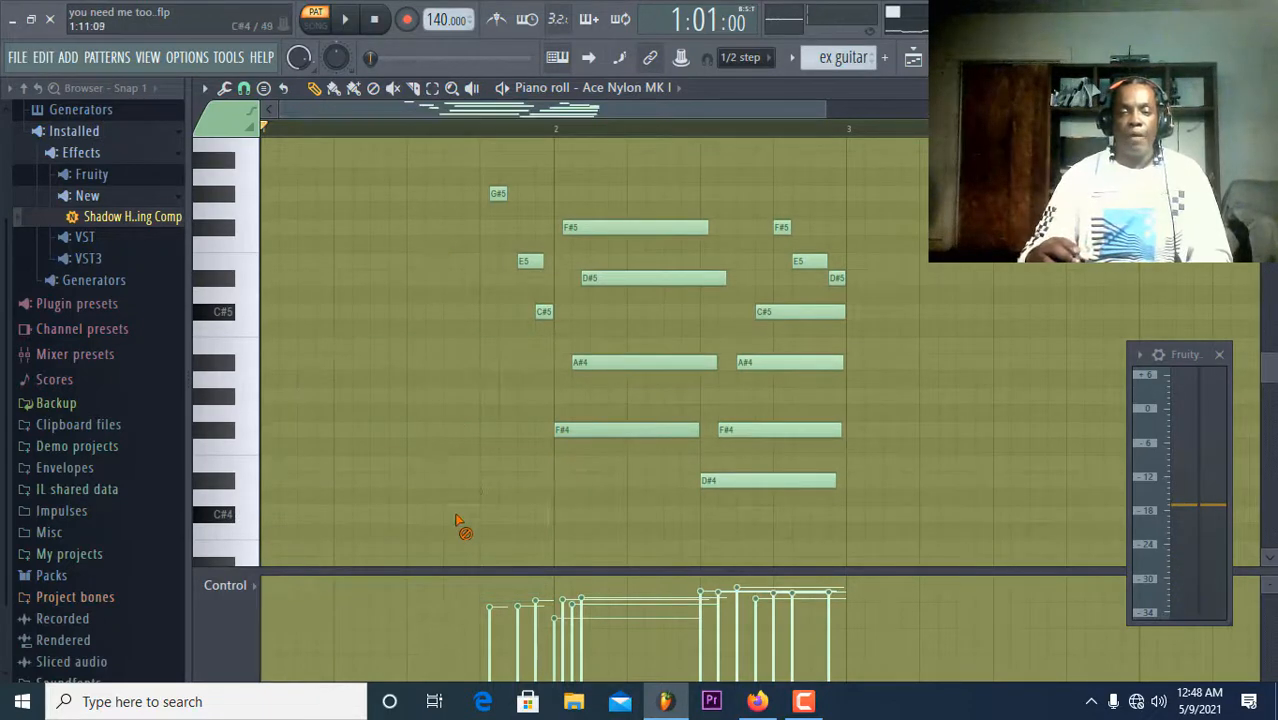
pyautogui.click(504, 198)
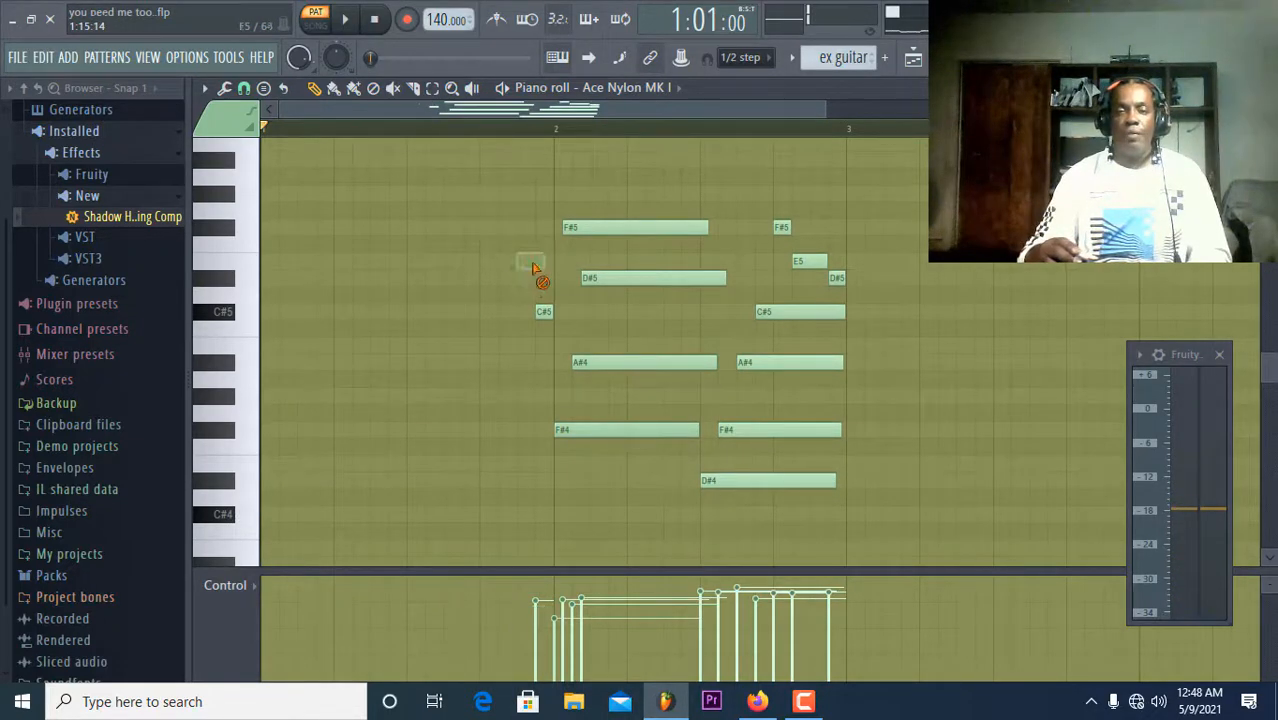
pyautogui.moveTo(541, 328)
pyautogui.mouseDown()
pyautogui.moveTo(648, 228)
pyautogui.moveTo(653, 434)
pyautogui.moveTo(810, 411)
pyautogui.moveTo(797, 248)
pyautogui.mouseUp()
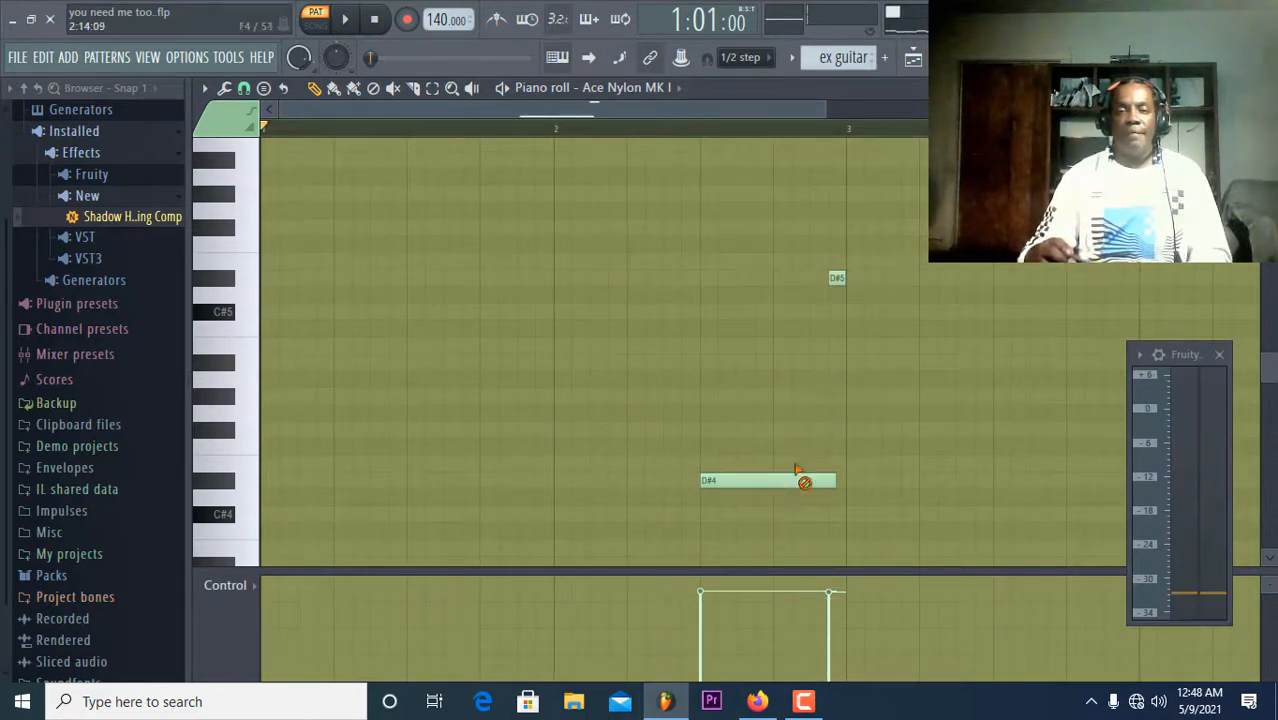
pyautogui.moveTo(797, 470)
pyautogui.mouseDown()
pyautogui.moveTo(850, 372)
pyautogui.moveTo(835, 284)
pyautogui.mouseUp()
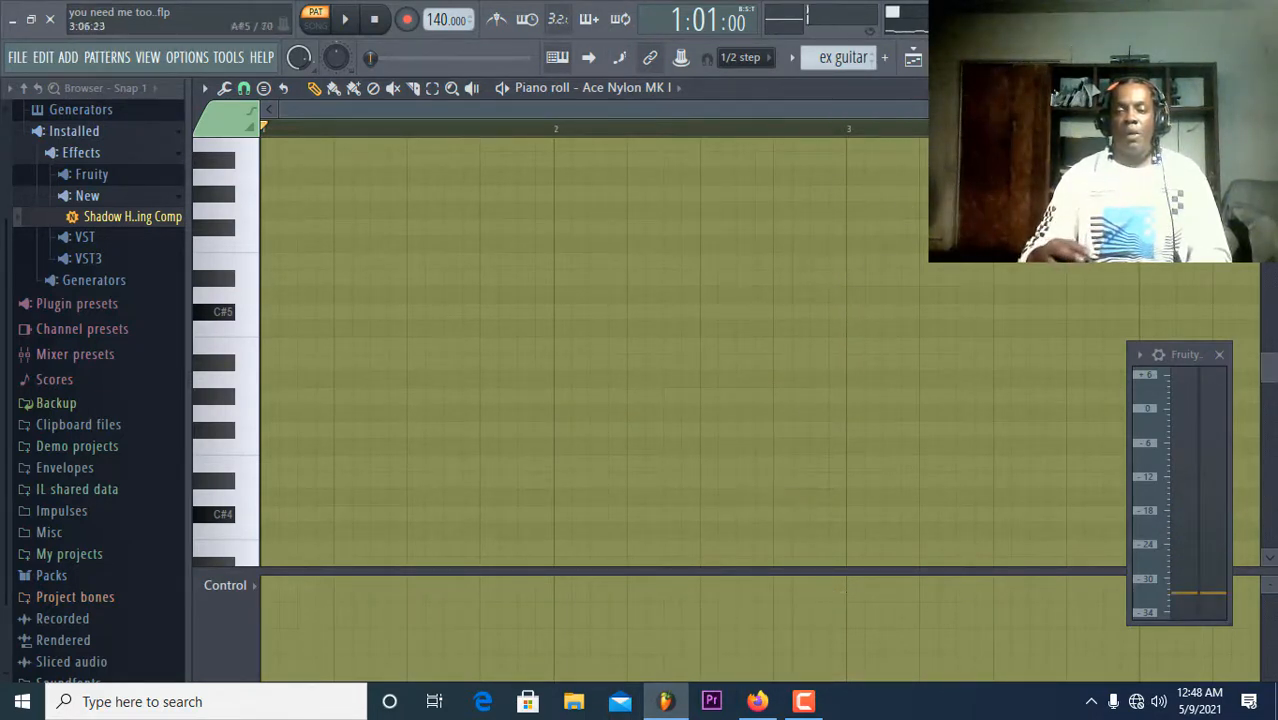
# Close the piano roll and play the song briefly from bar 9.
pyautogui.click(1268, 88)
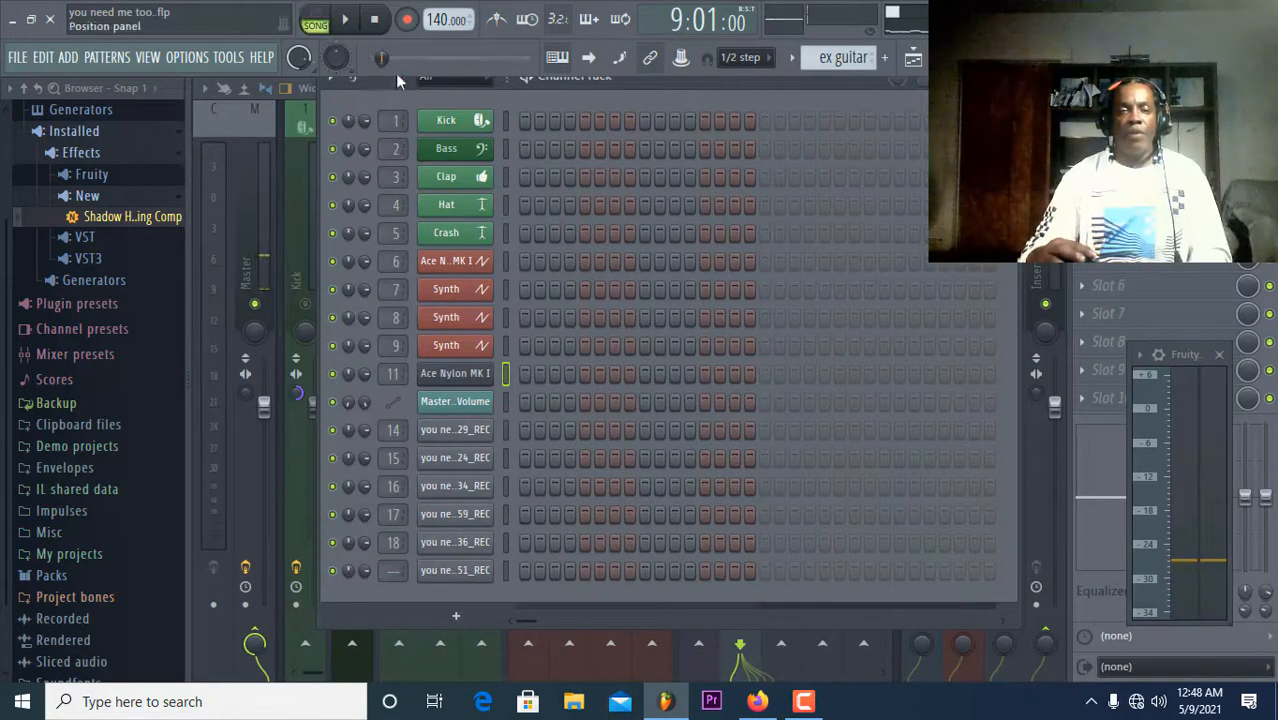
pyautogui.click(352, 22)
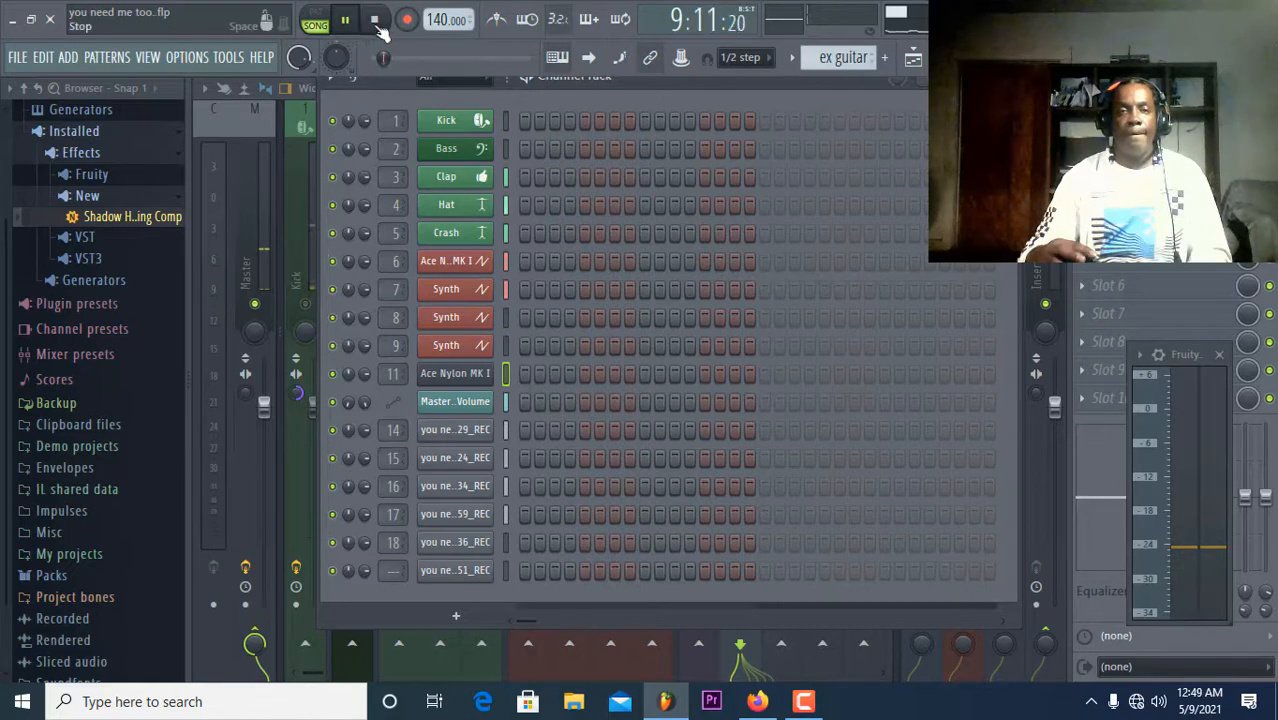
pyautogui.click(374, 20)
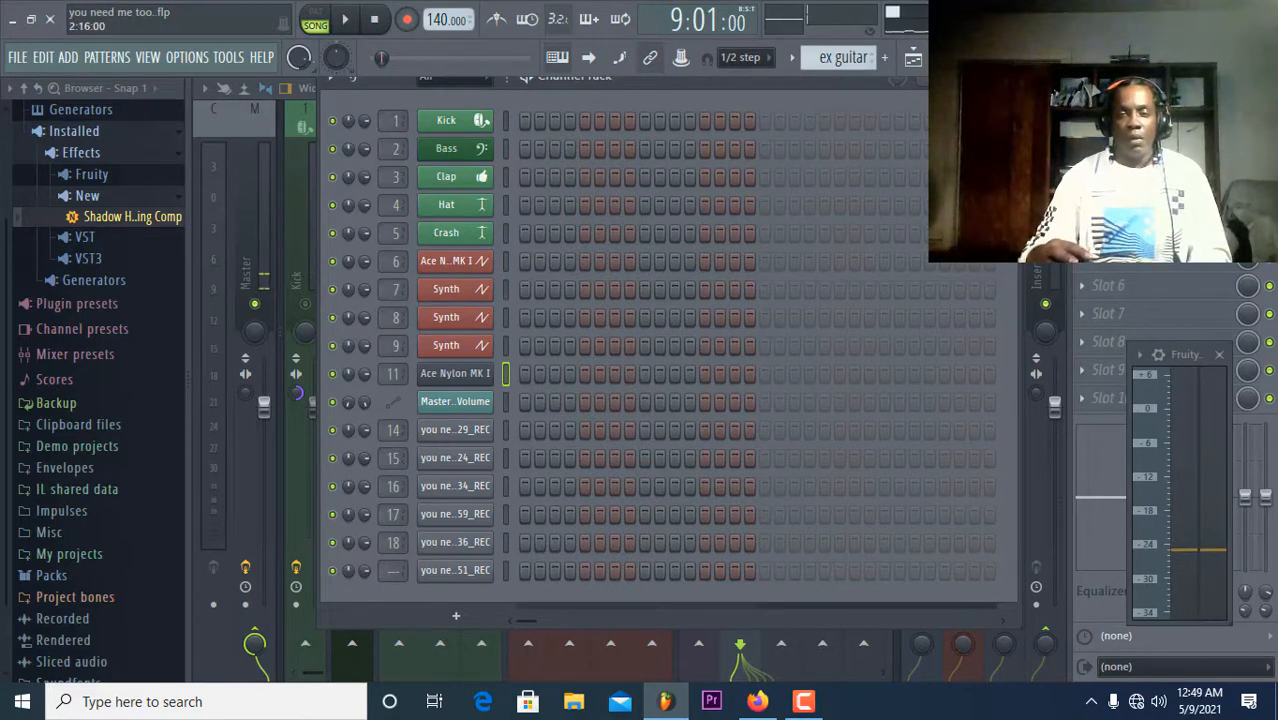
# Close the channel rack and unmute mixer tracks 1 to 9, from Kick through the last Synth.
pyautogui.click(1005, 58)
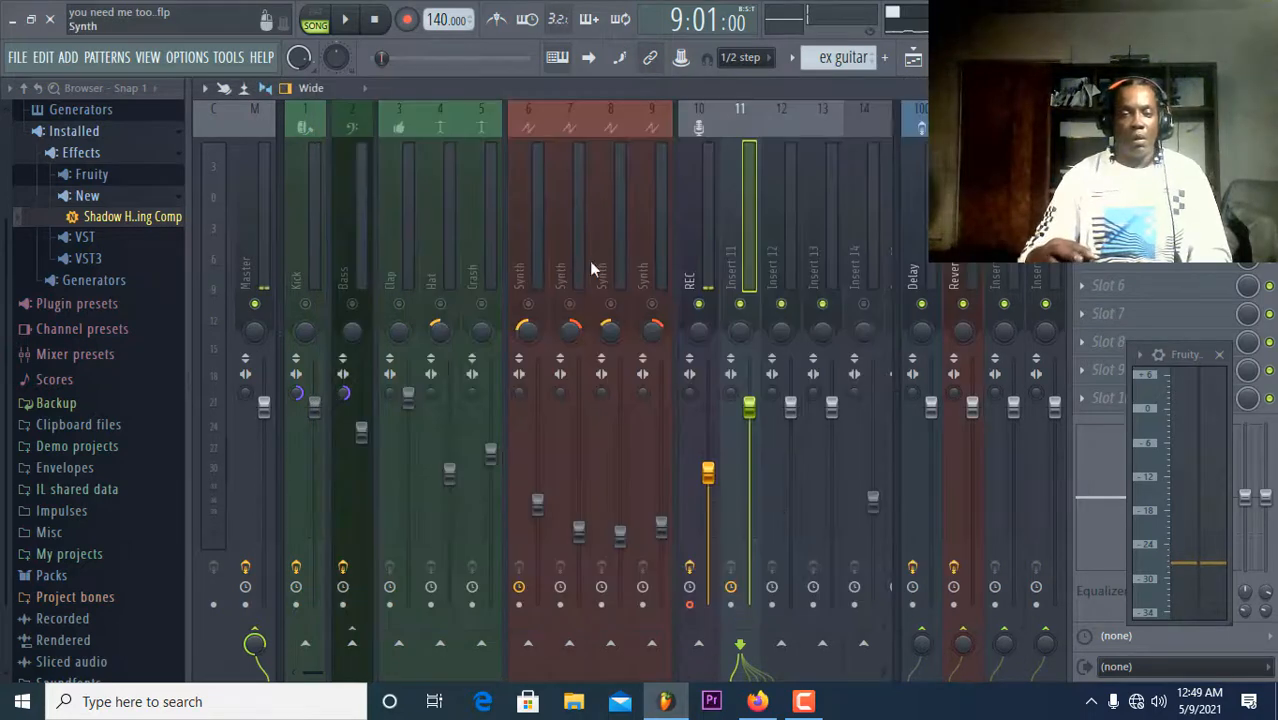
pyautogui.click(306, 304)
pyautogui.click(352, 304)
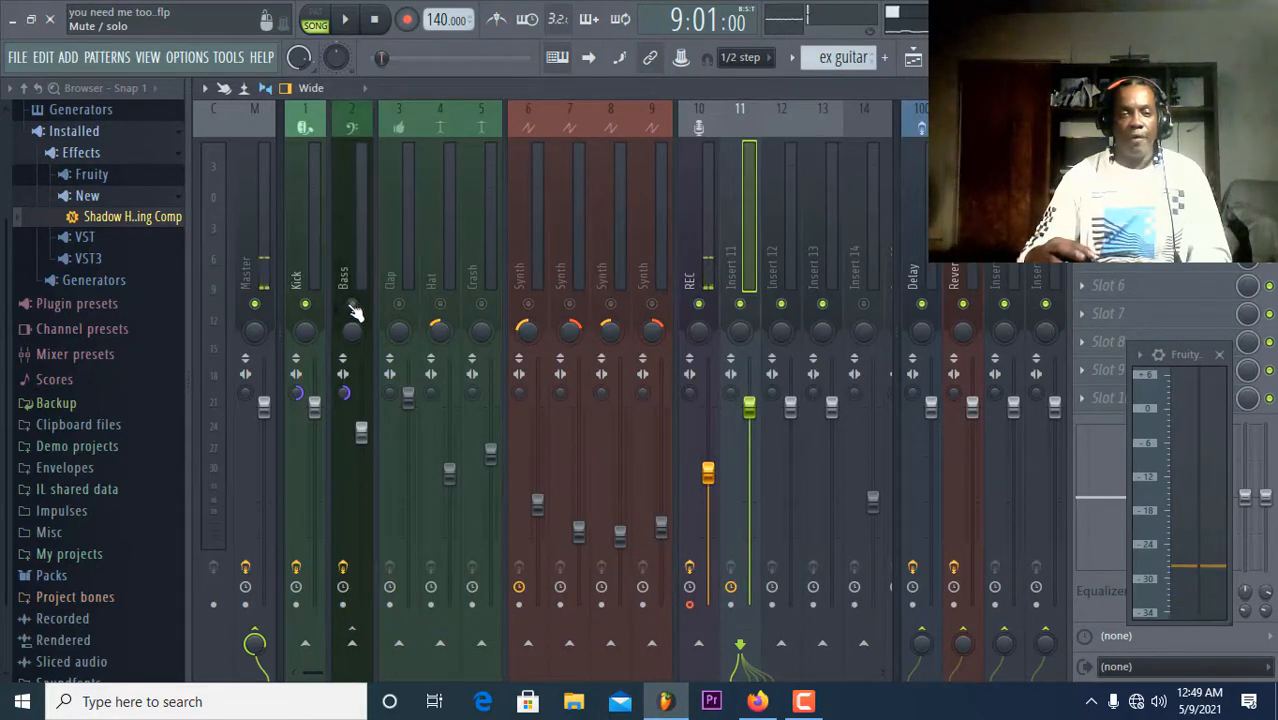
pyautogui.click(440, 304)
pyautogui.click(481, 304)
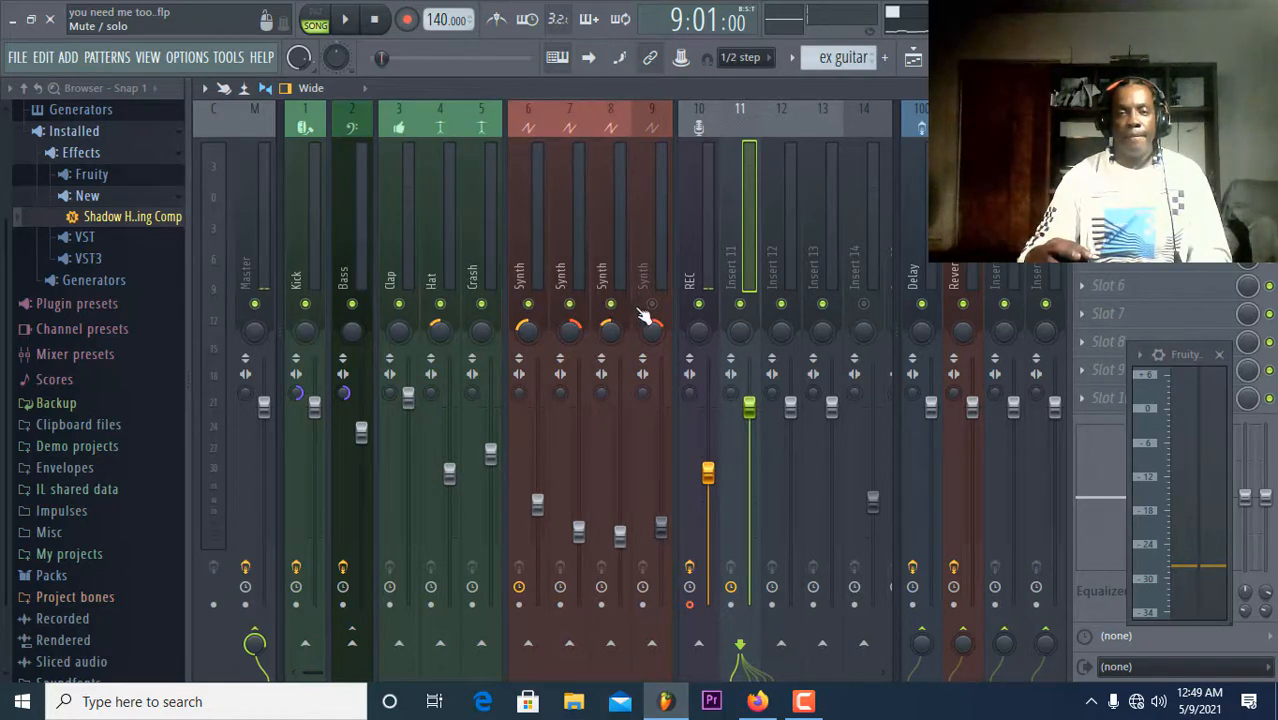
# Play the song from bar 9 and set the volume of Synth mixer track 6 to -12.4 dB.
pyautogui.click(344, 19)
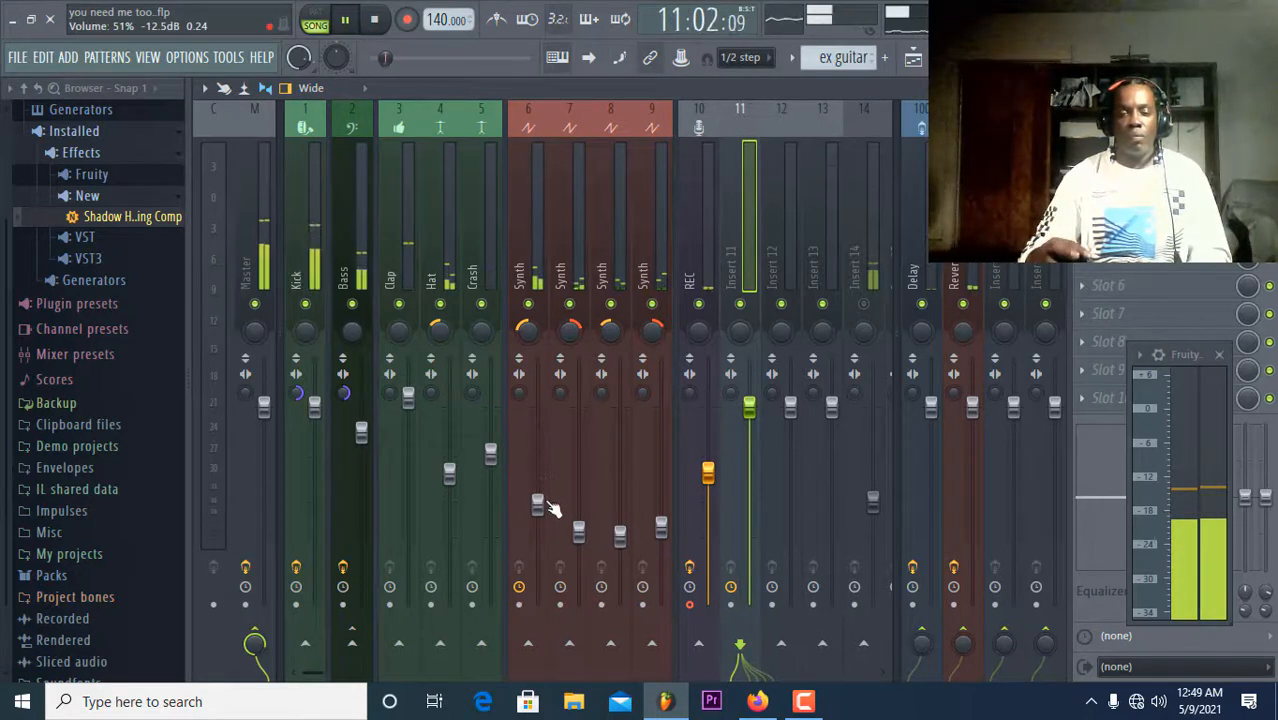
pyautogui.moveTo(538, 505); pyautogui.dragTo(538, 504)
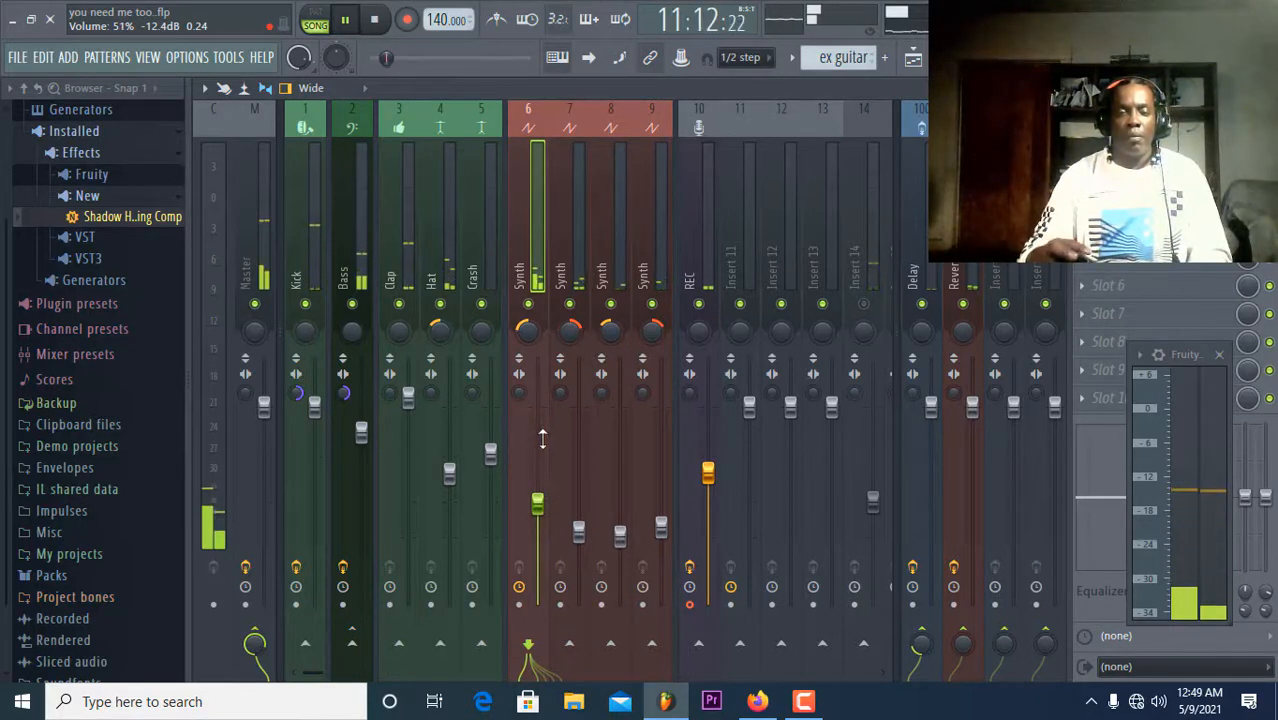
pyautogui.click(374, 19)
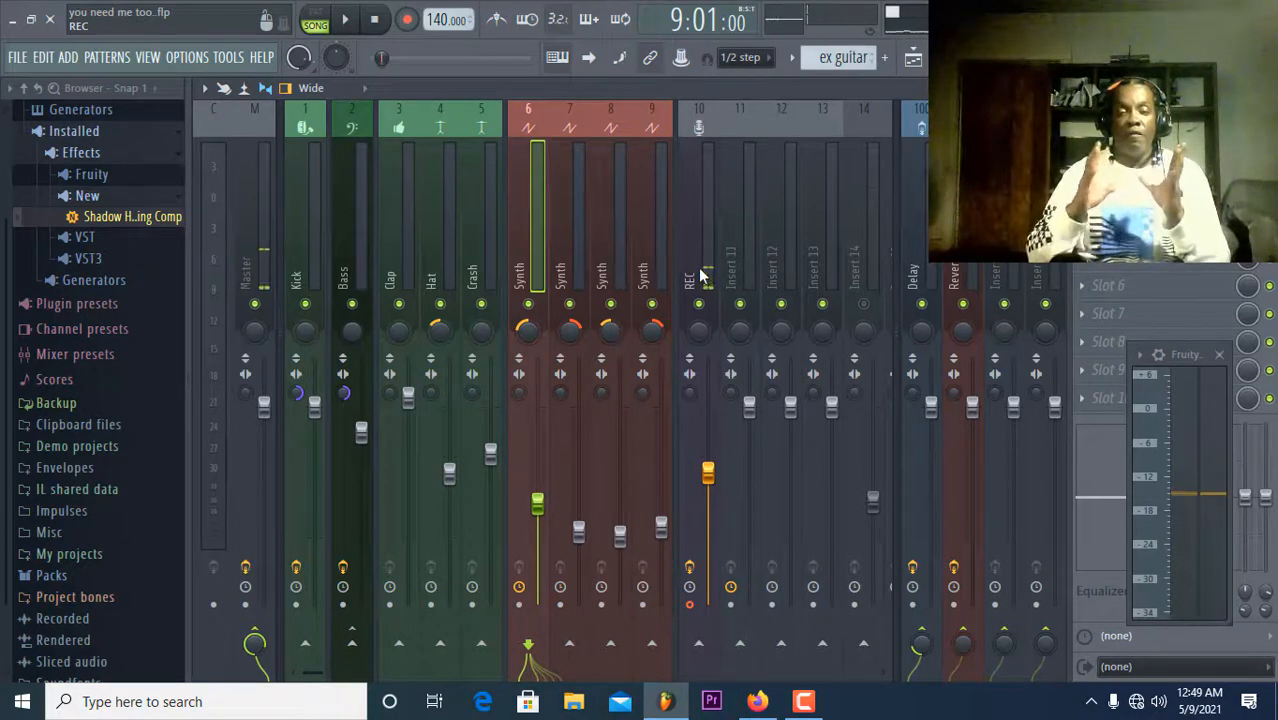
# Unmute mixer tracks Insert 14, Insert 15, Insert 16 and Insert 17.
pyautogui.scroll(-6, 728, 255)
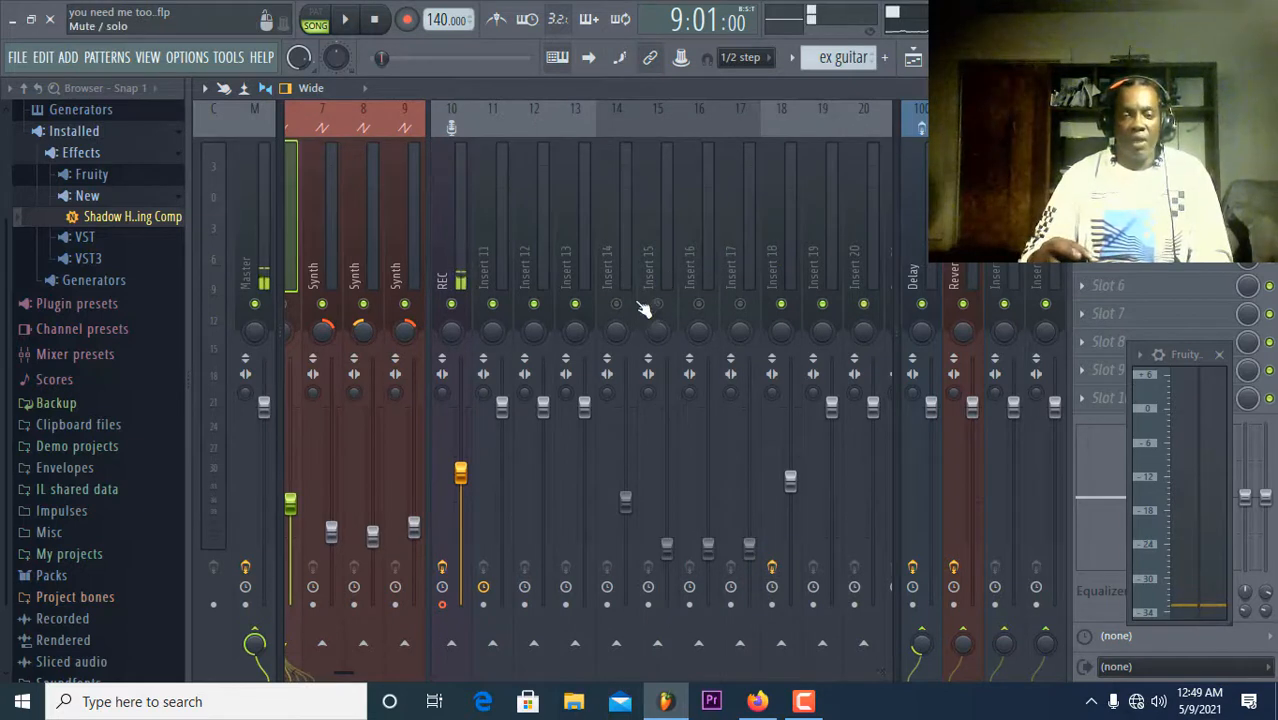
pyautogui.click(620, 306)
pyautogui.click(660, 308)
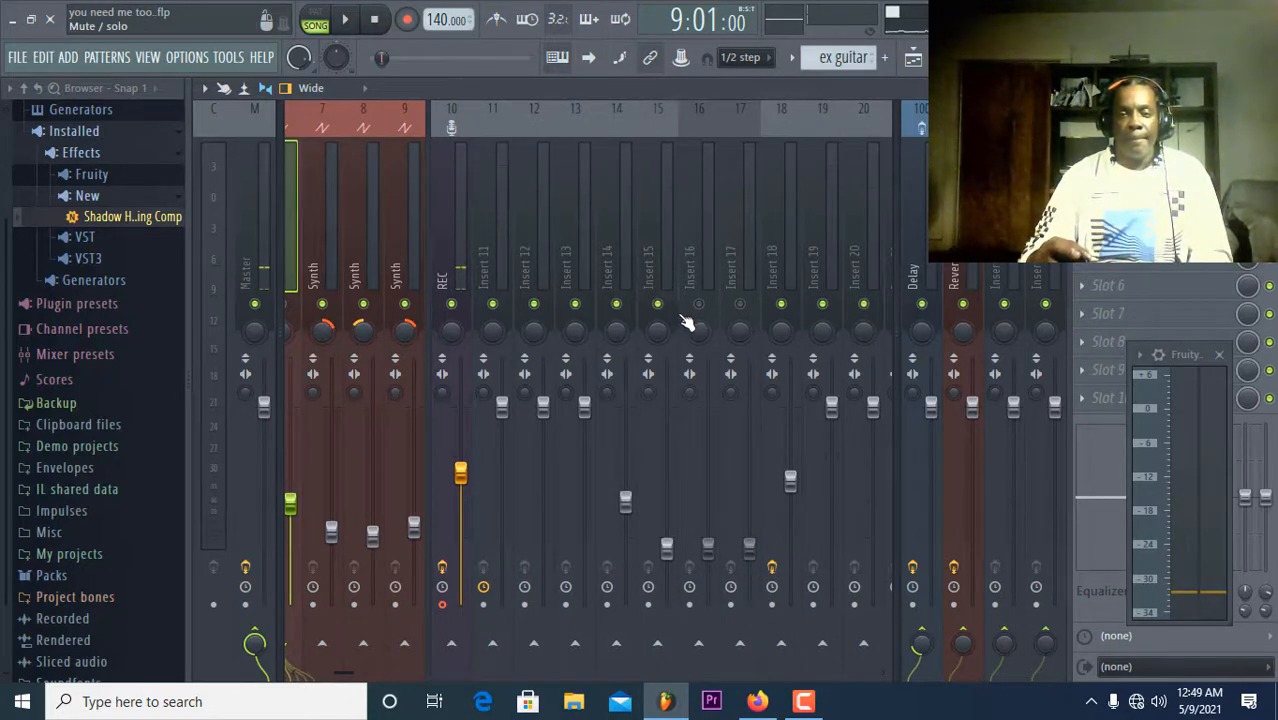
pyautogui.click(698, 308)
pyautogui.click(738, 306)
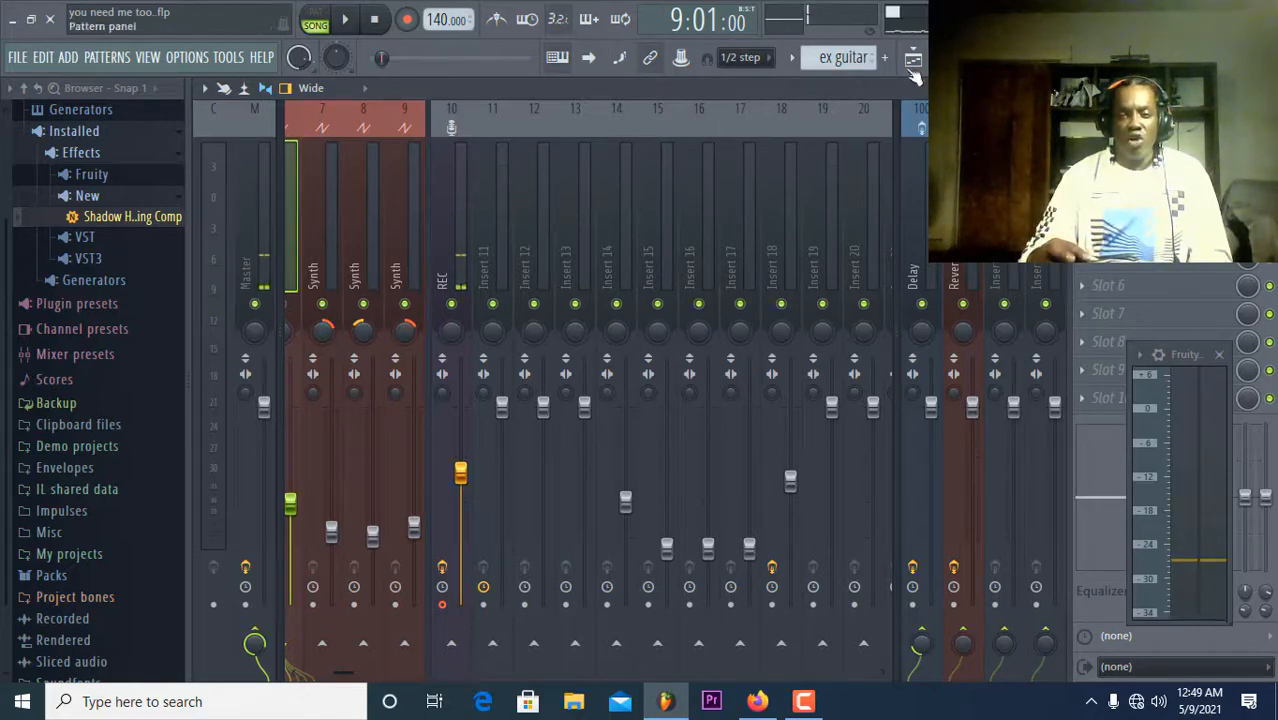
# Open the playlist, extend the time selection to cover bars 9 through 24, and play it.
pyautogui.click(914, 61)
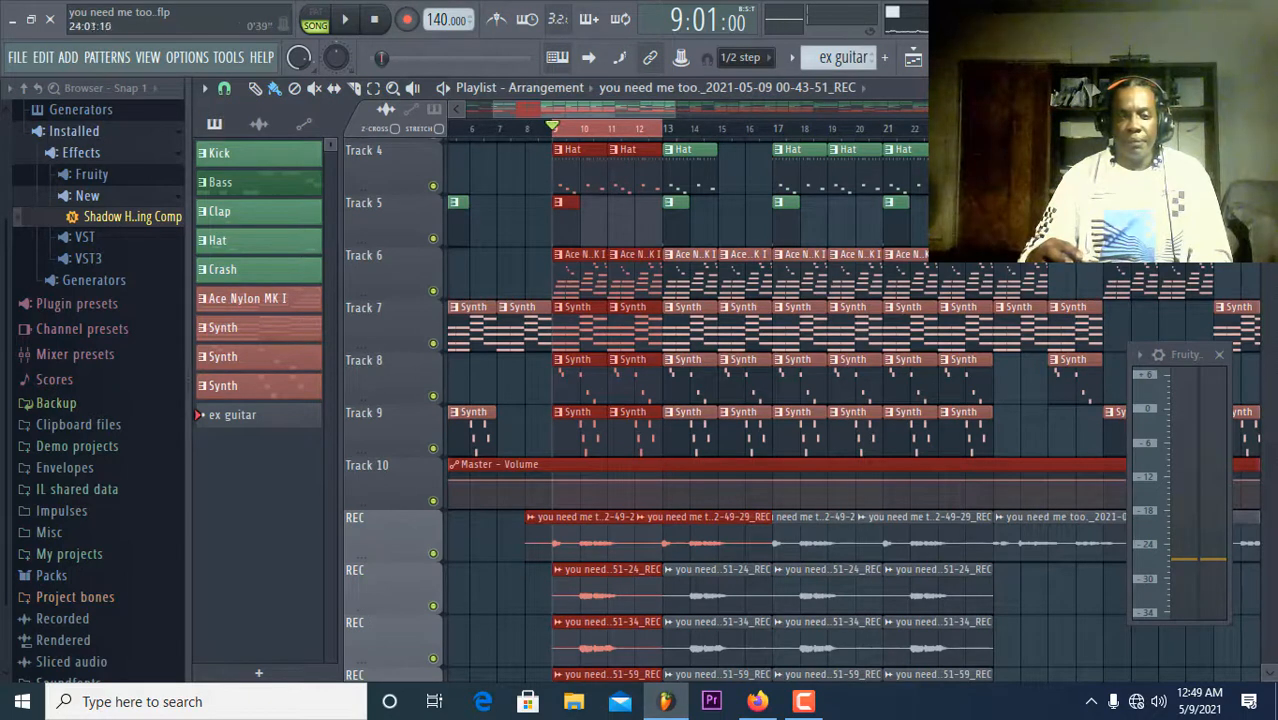
pyautogui.rightClick(968, 129)
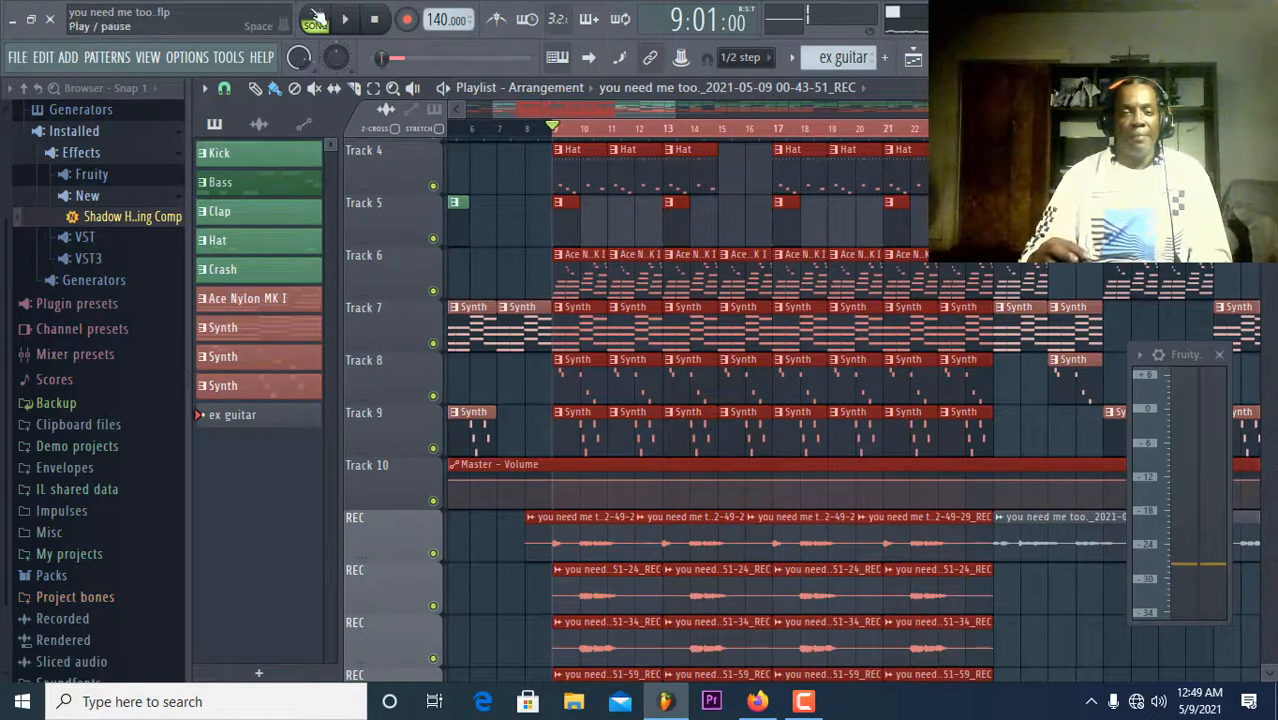
pyautogui.click(348, 21)
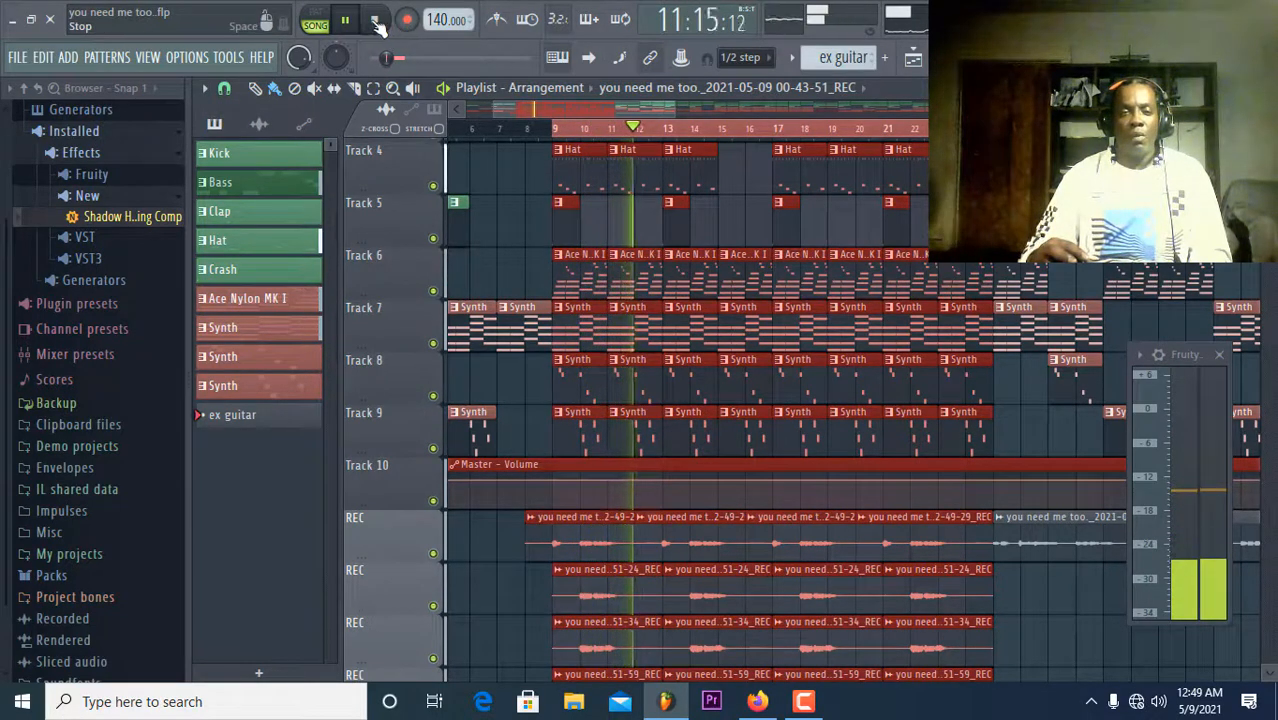
pyautogui.click(372, 22)
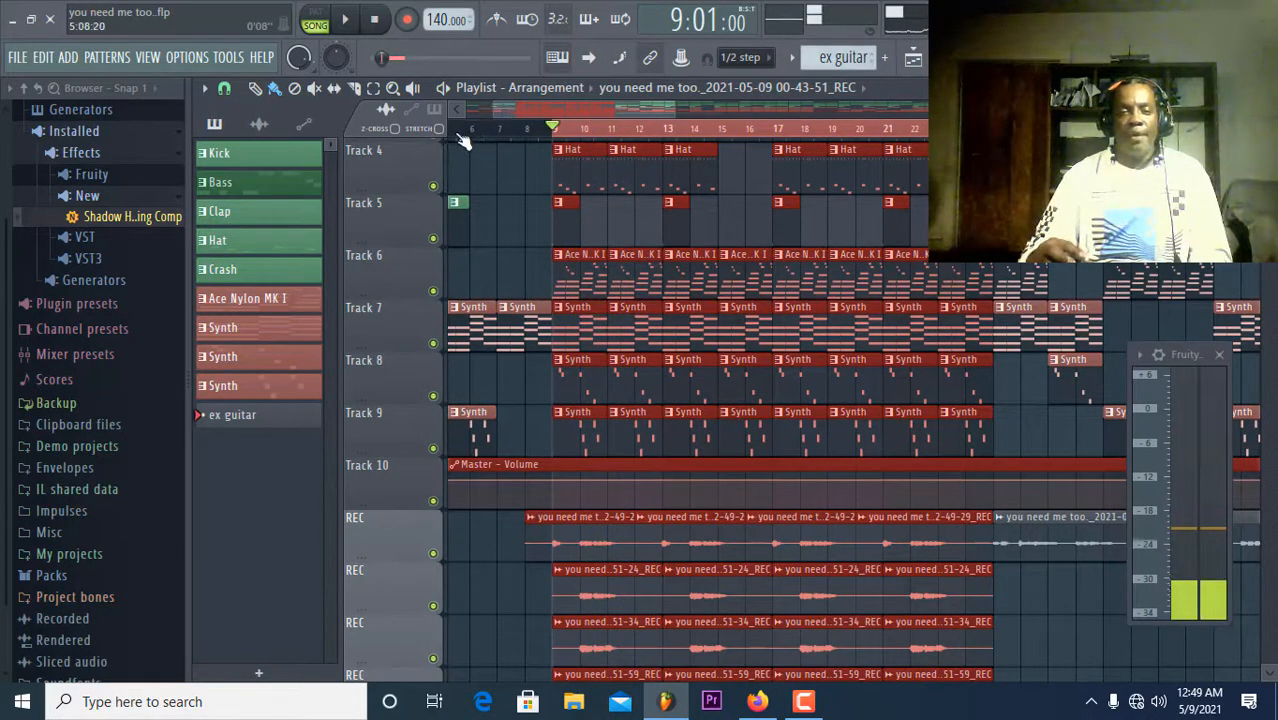
# Extend the start of the playlist time selection back to bar 5 and play the selection.
pyautogui.keyDown('ctrl'); pyautogui.keyDown('shift'); pyautogui.click(460, 136); pyautogui.keyUp('shift'); pyautogui.keyUp('ctrl')
pyautogui.click(350, 22)
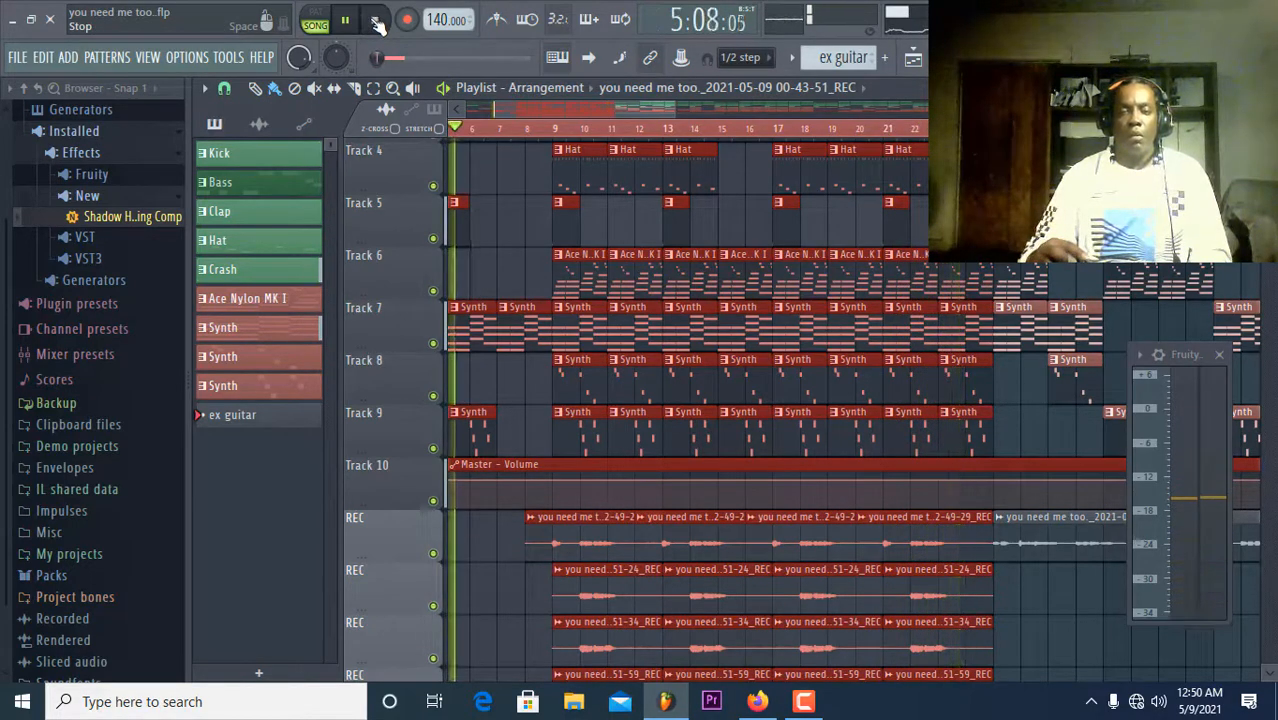
pyautogui.click(376, 20)
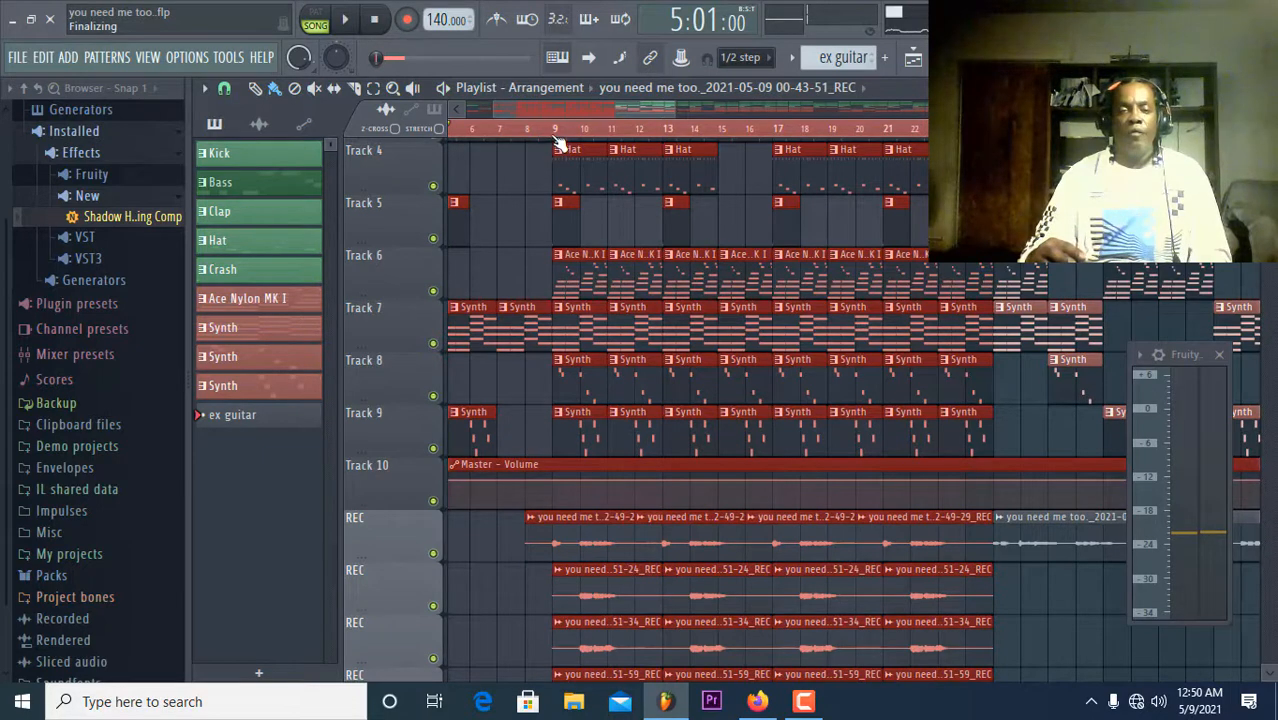
# Move the start of the playlist time selection to bar 9, play the selection and stop it.
pyautogui.click(556, 133)
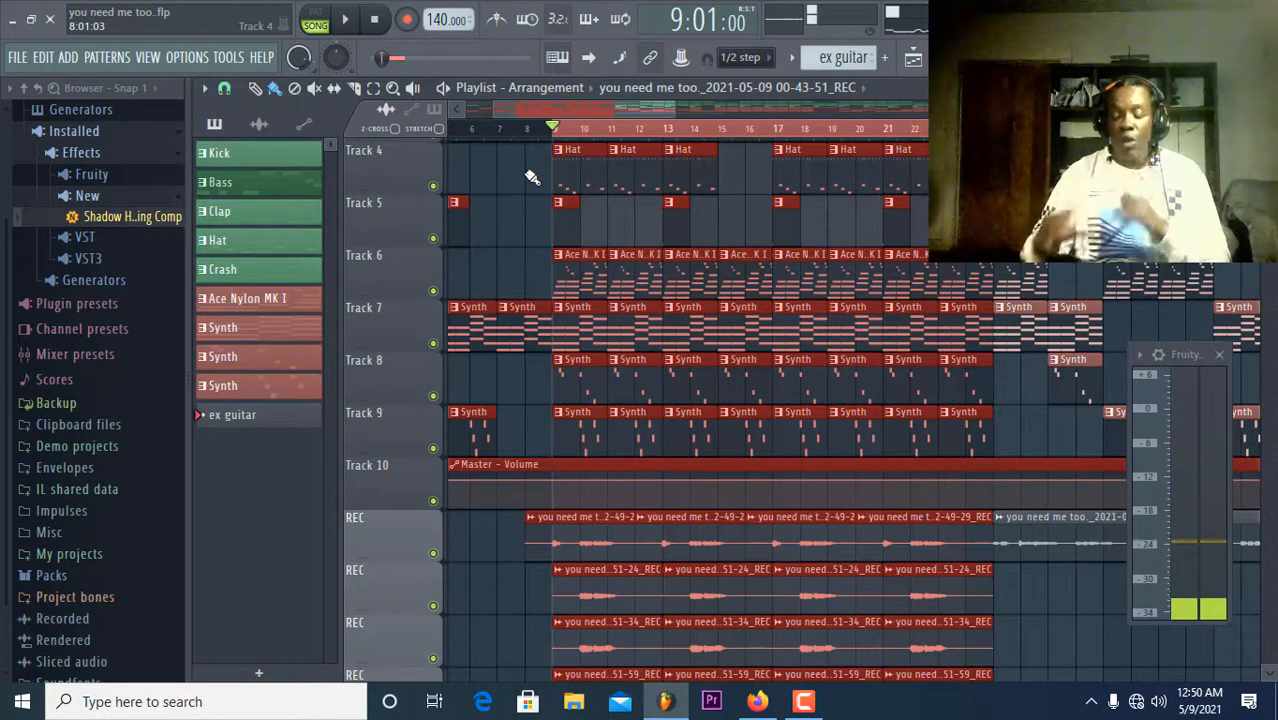
pyautogui.press('space')
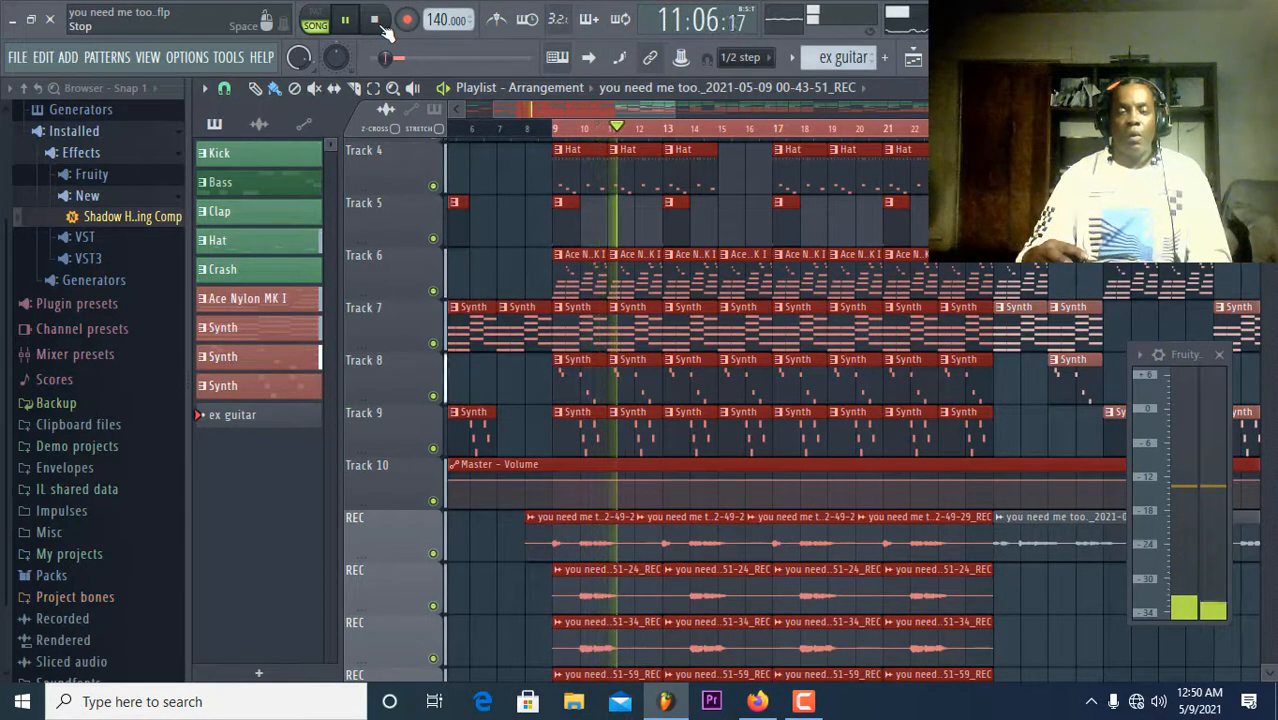
pyautogui.click(376, 20)
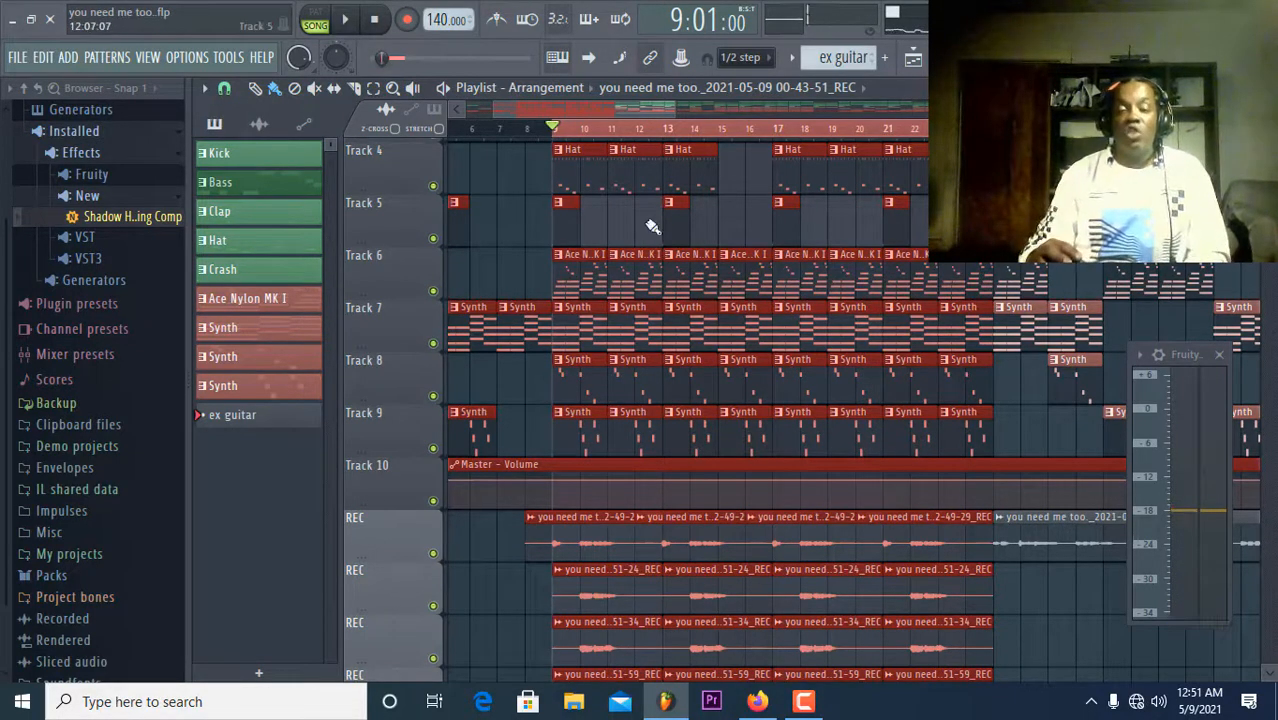
# Replace the playlist time selection with one covering bars 25 through 44 and play it.
pyautogui.scroll(-1, 652, 224)
pyautogui.scroll(3, 652, 220)
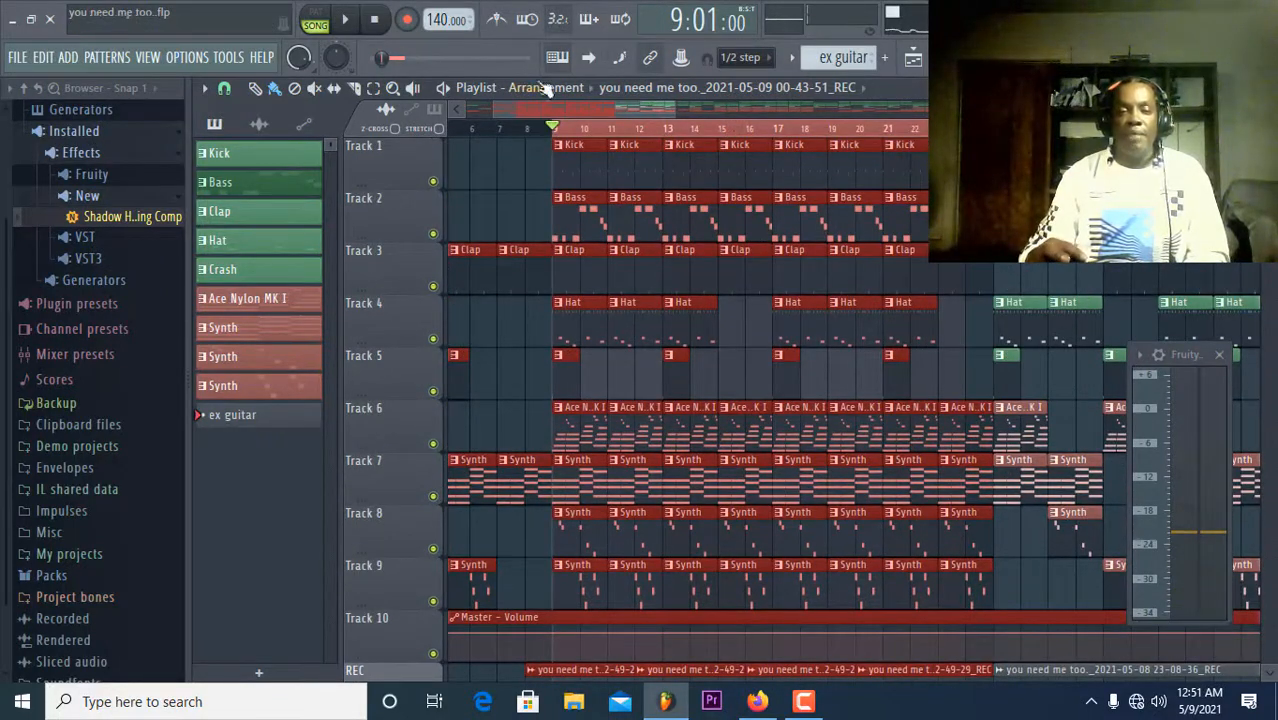
pyautogui.moveTo(562, 107); pyautogui.dragTo(642, 111)
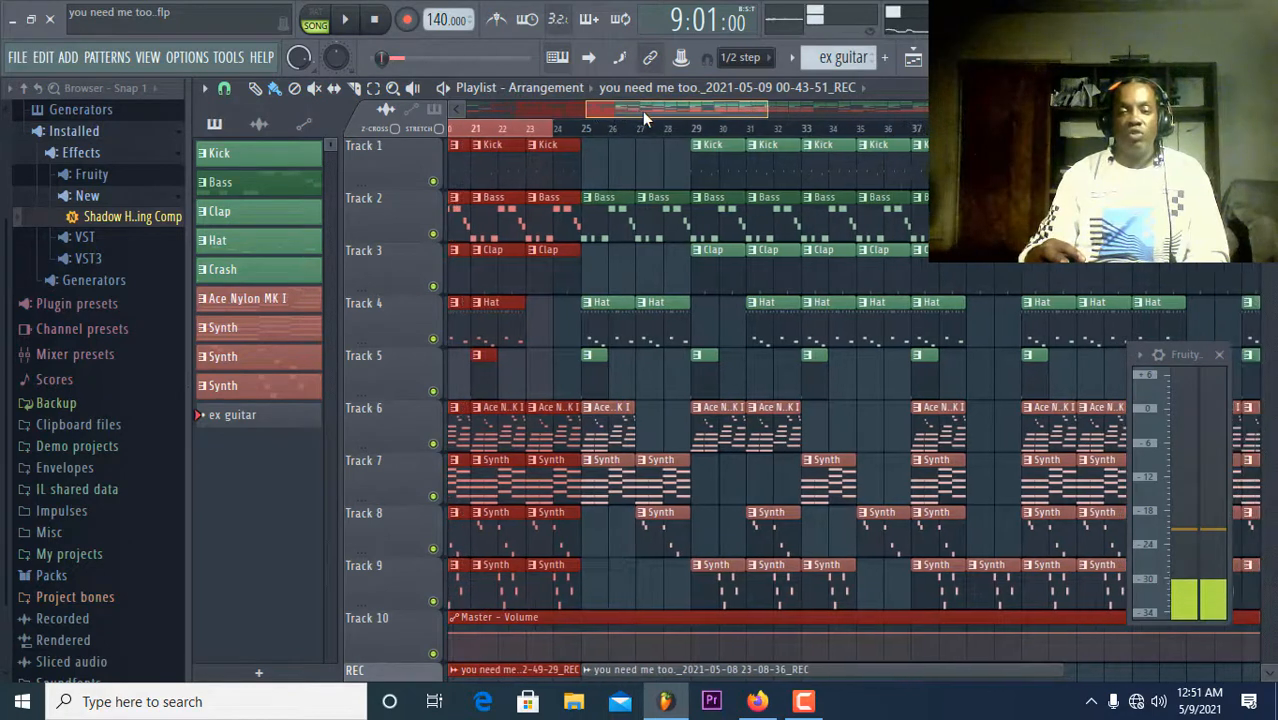
pyautogui.click(648, 137)
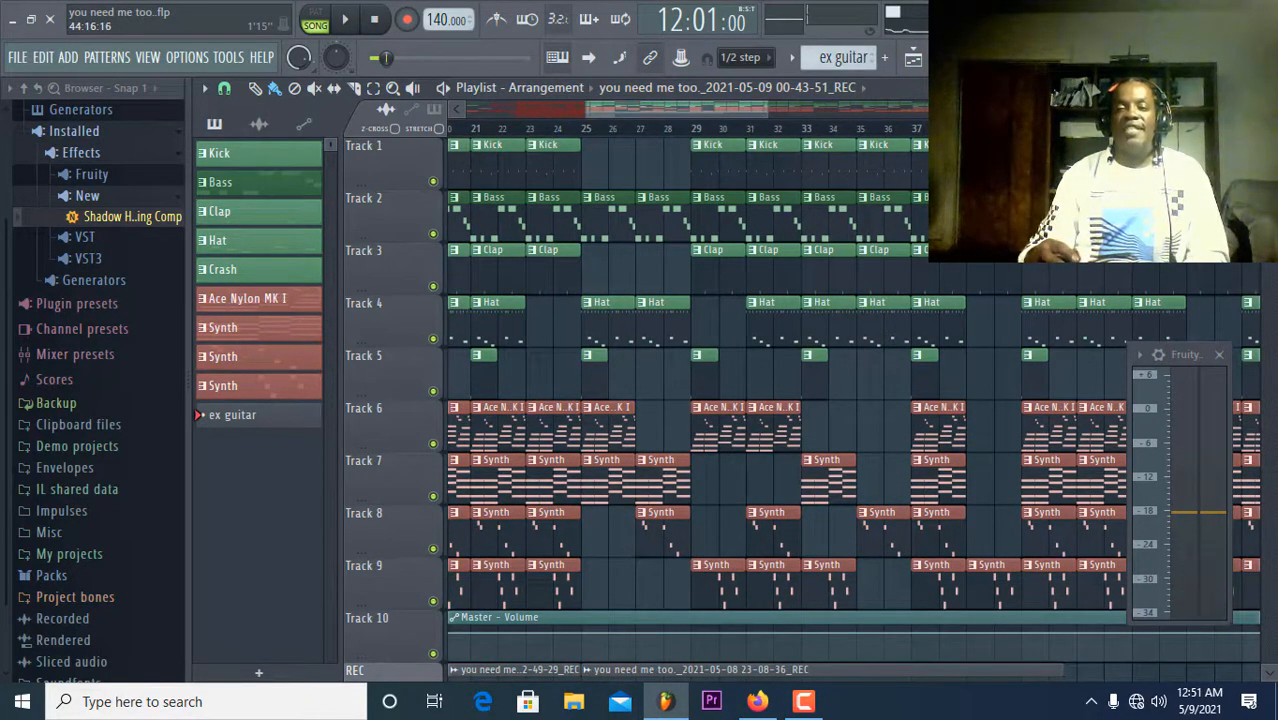
pyautogui.moveTo(1130, 135); pyautogui.dragTo(621, 140)
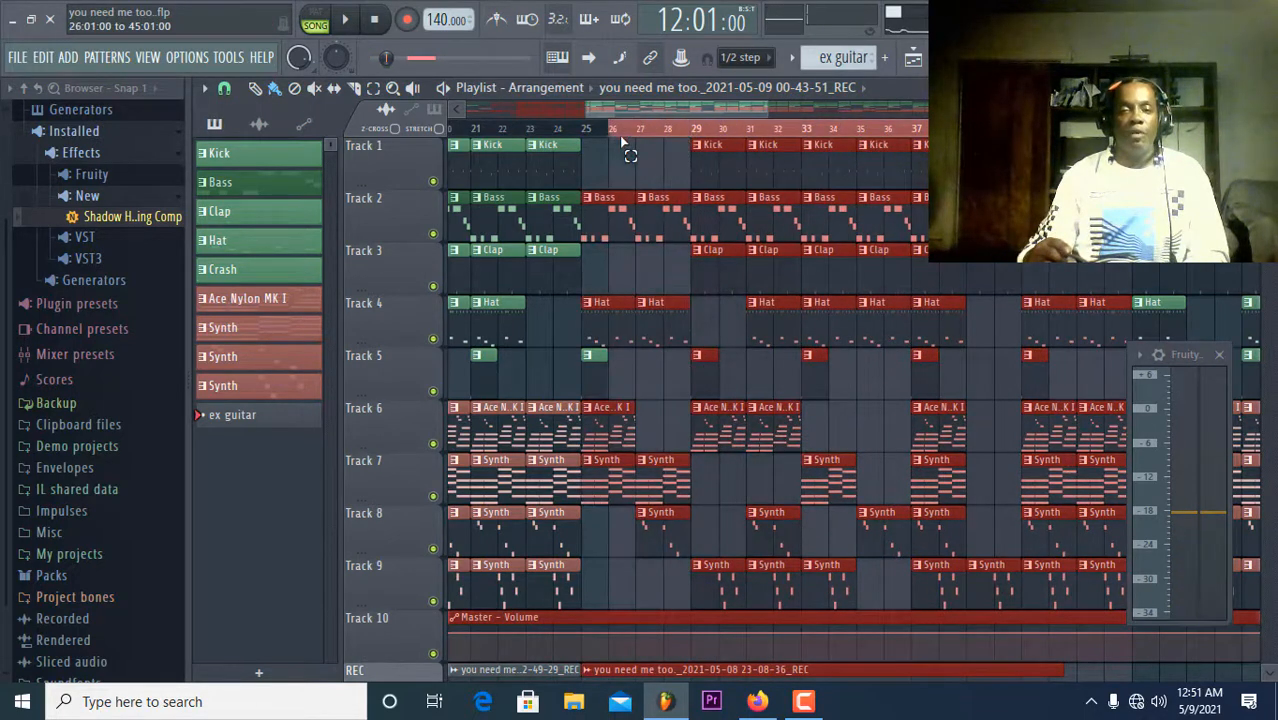
pyautogui.click(608, 140)
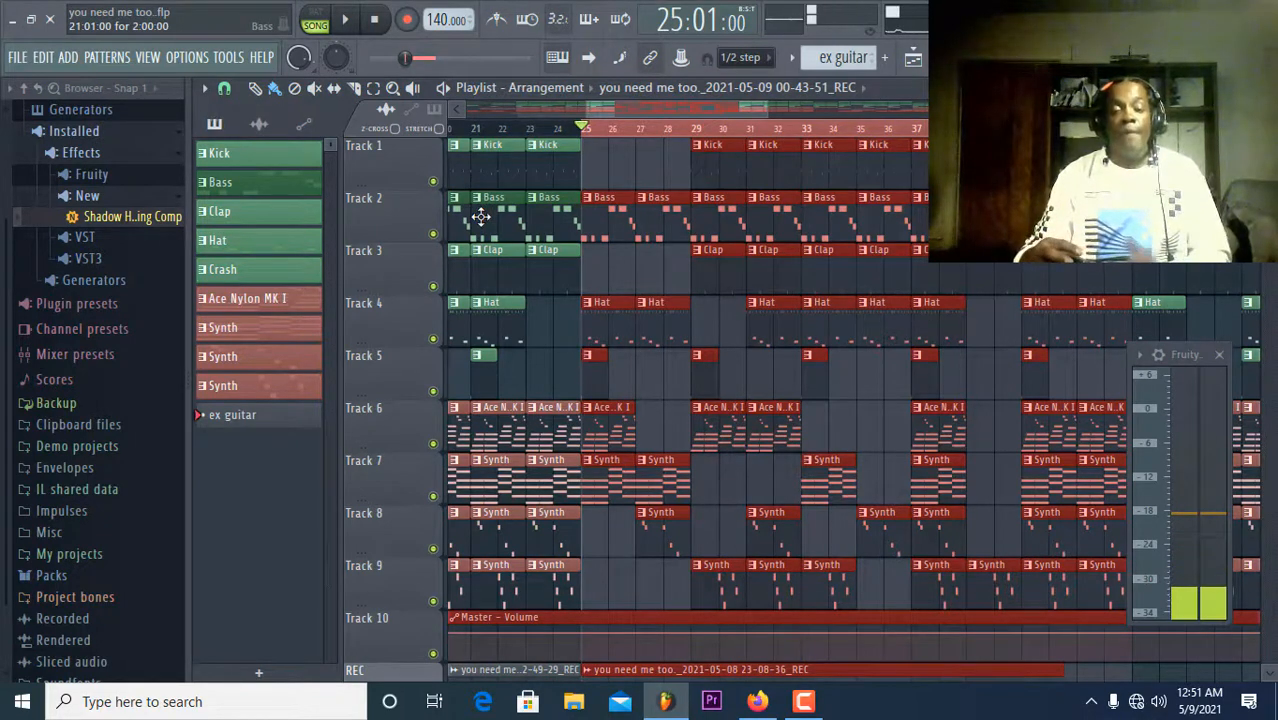
pyautogui.click(358, 27)
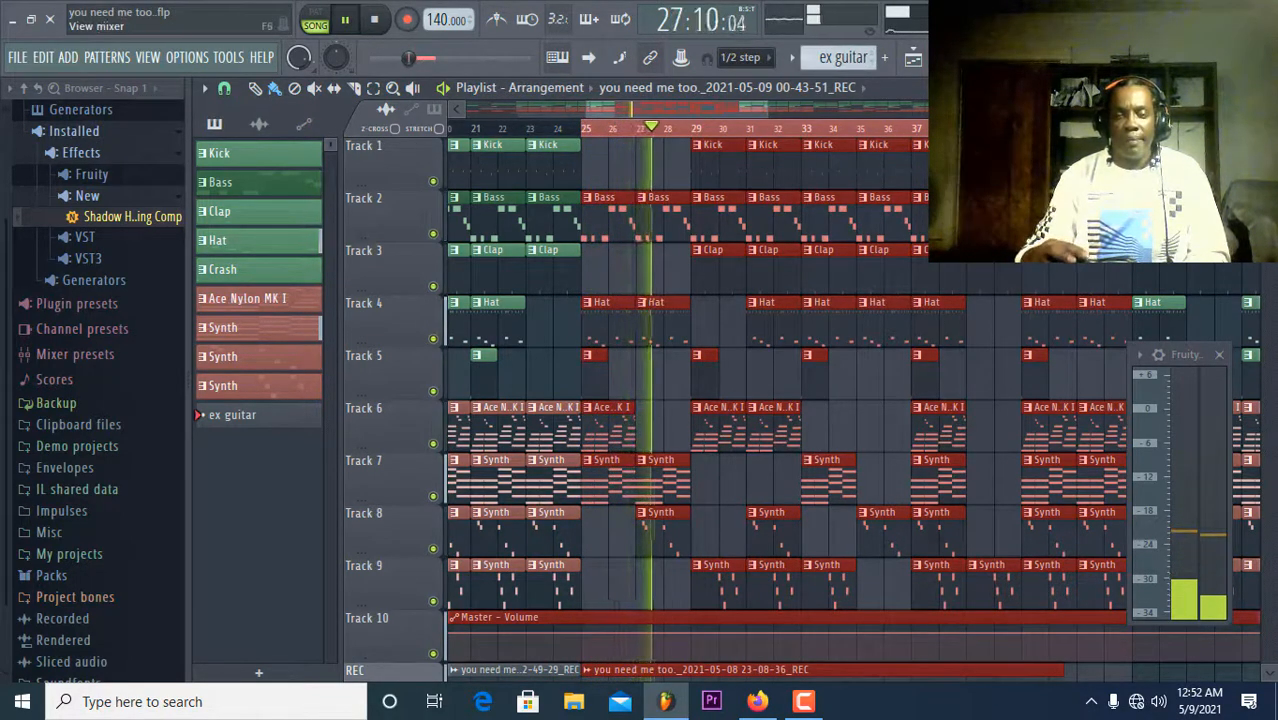
# Lower the volume of mixer track Insert 18 slightly while the song plays, and stop playback.
pyautogui.press('F9')
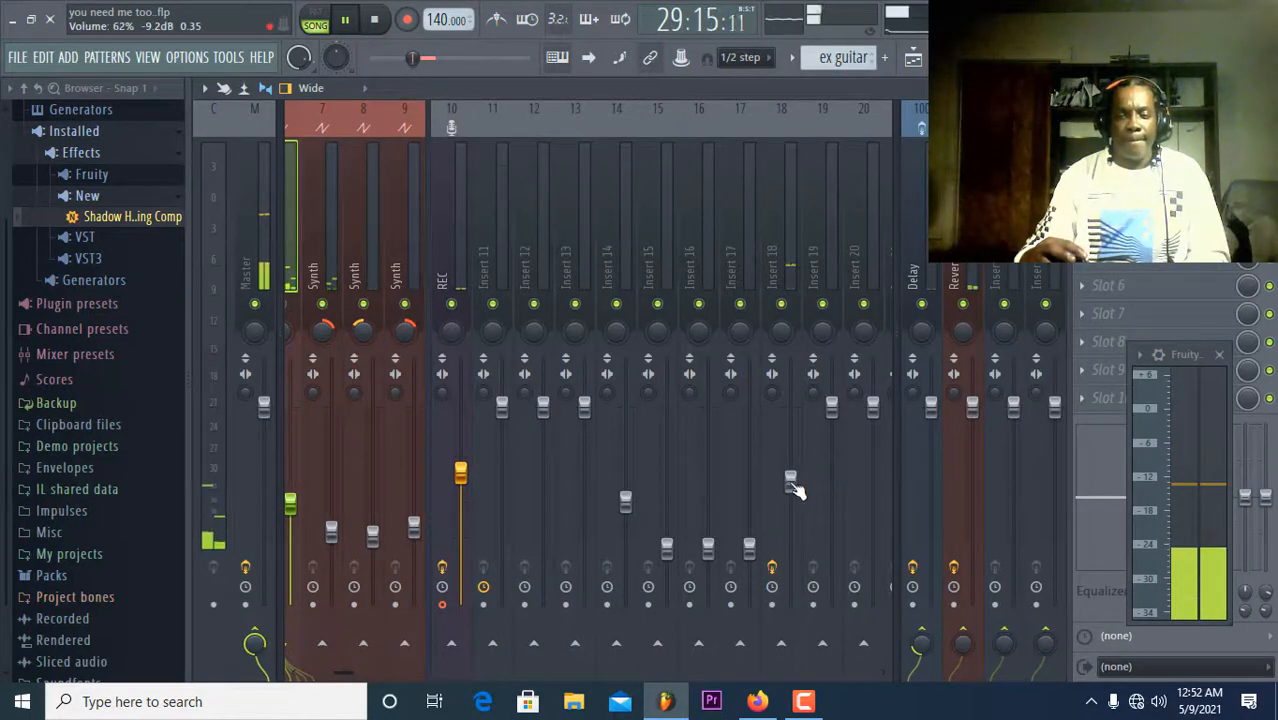
pyautogui.moveTo(790, 483); pyautogui.dragTo(790, 492)
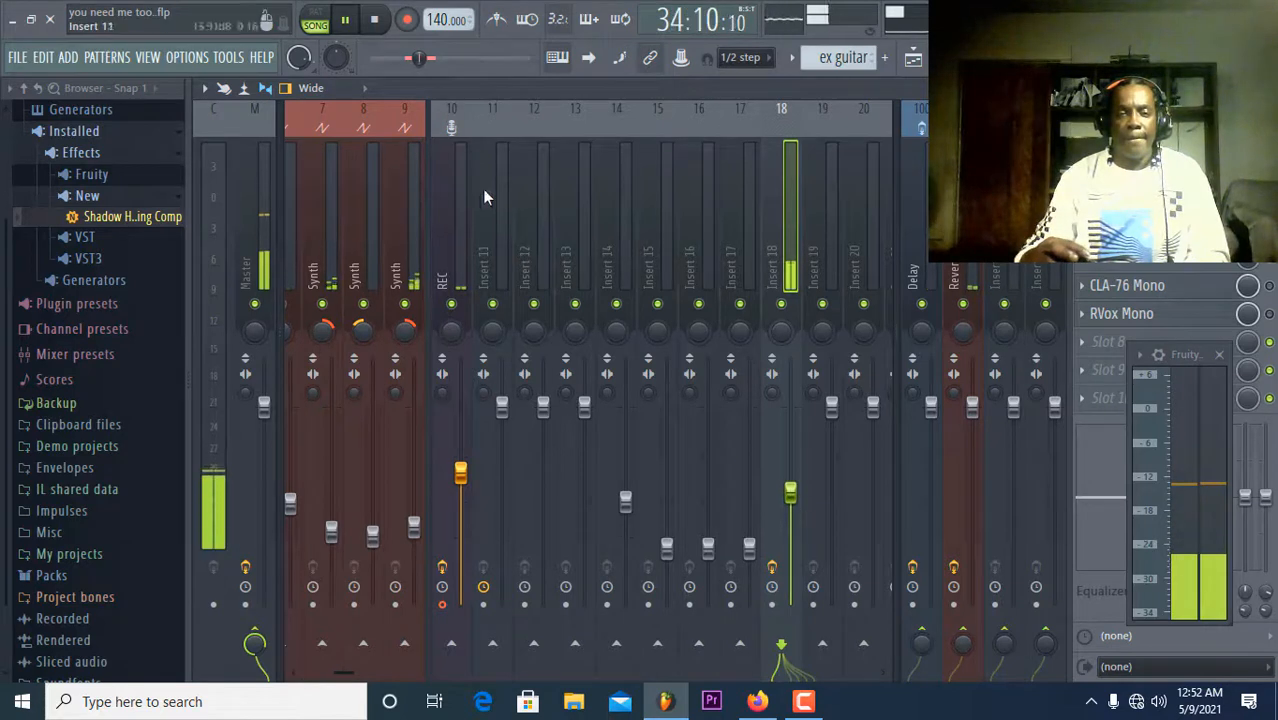
pyautogui.click(376, 22)
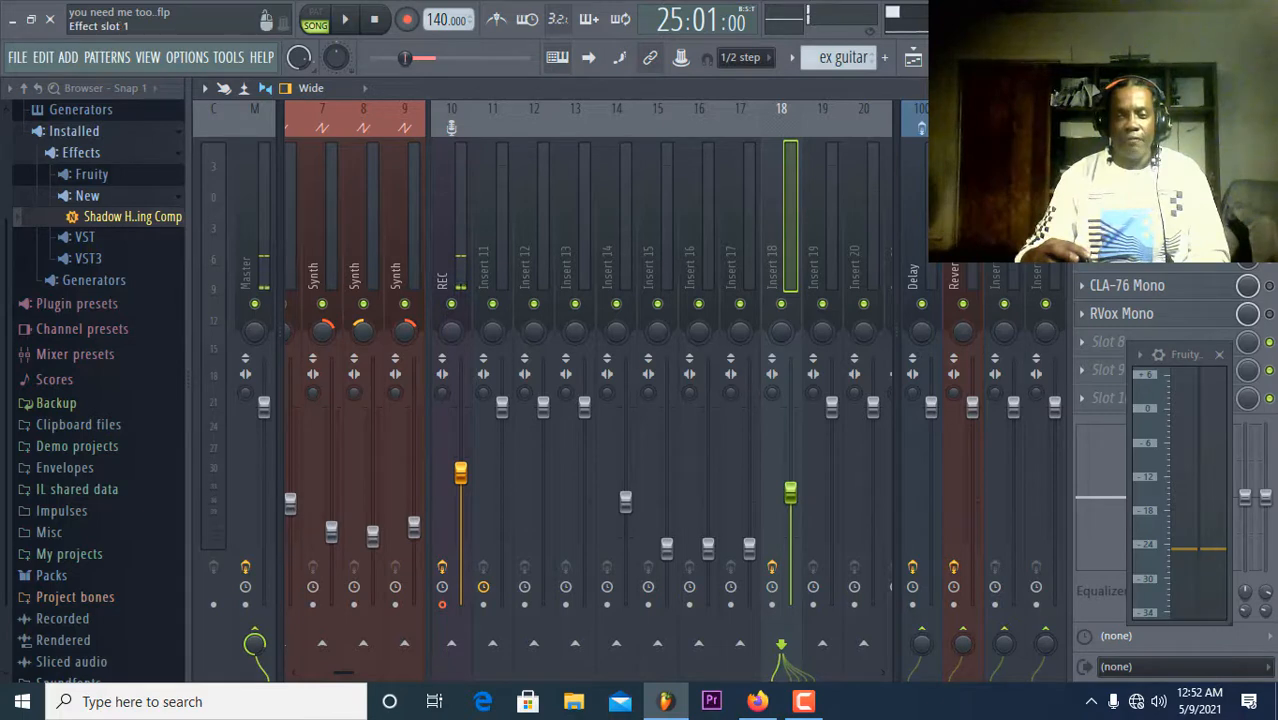
# Set the threshold of the DeEsser Mono on Insert 18 to -13.2 dB during playback, and close the plugin.
pyautogui.click(1130, 145)
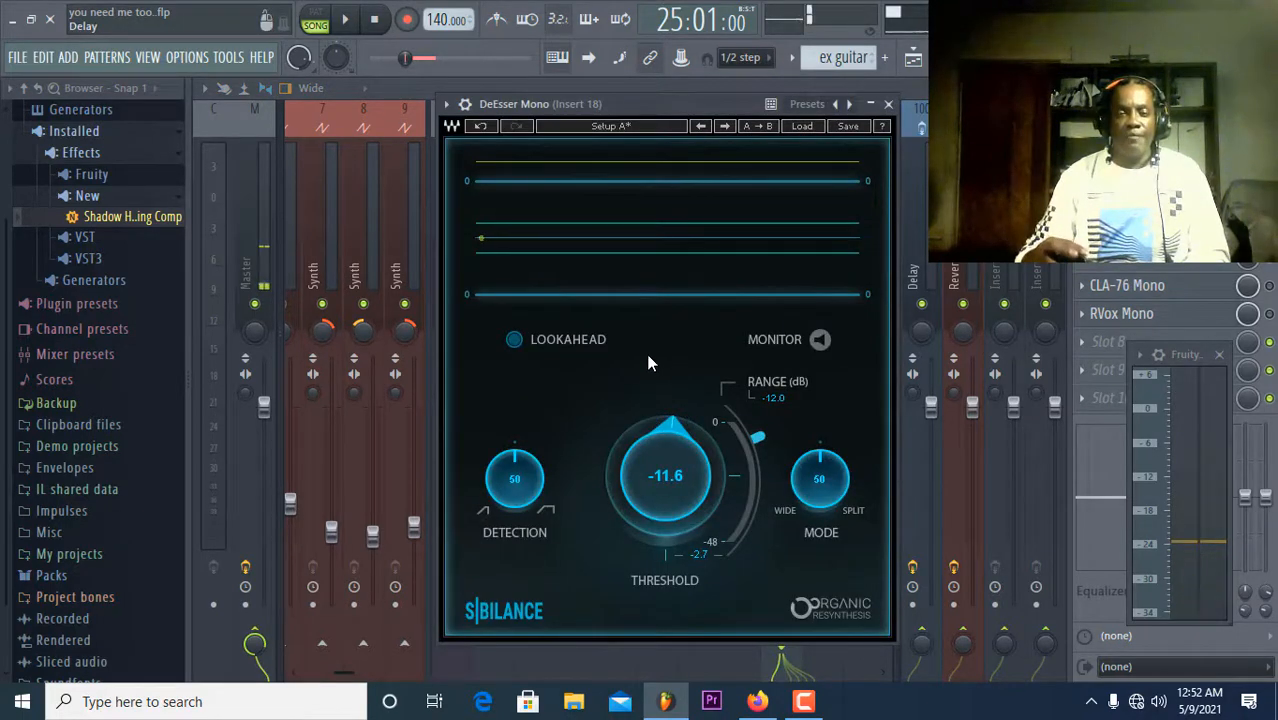
pyautogui.click(347, 22)
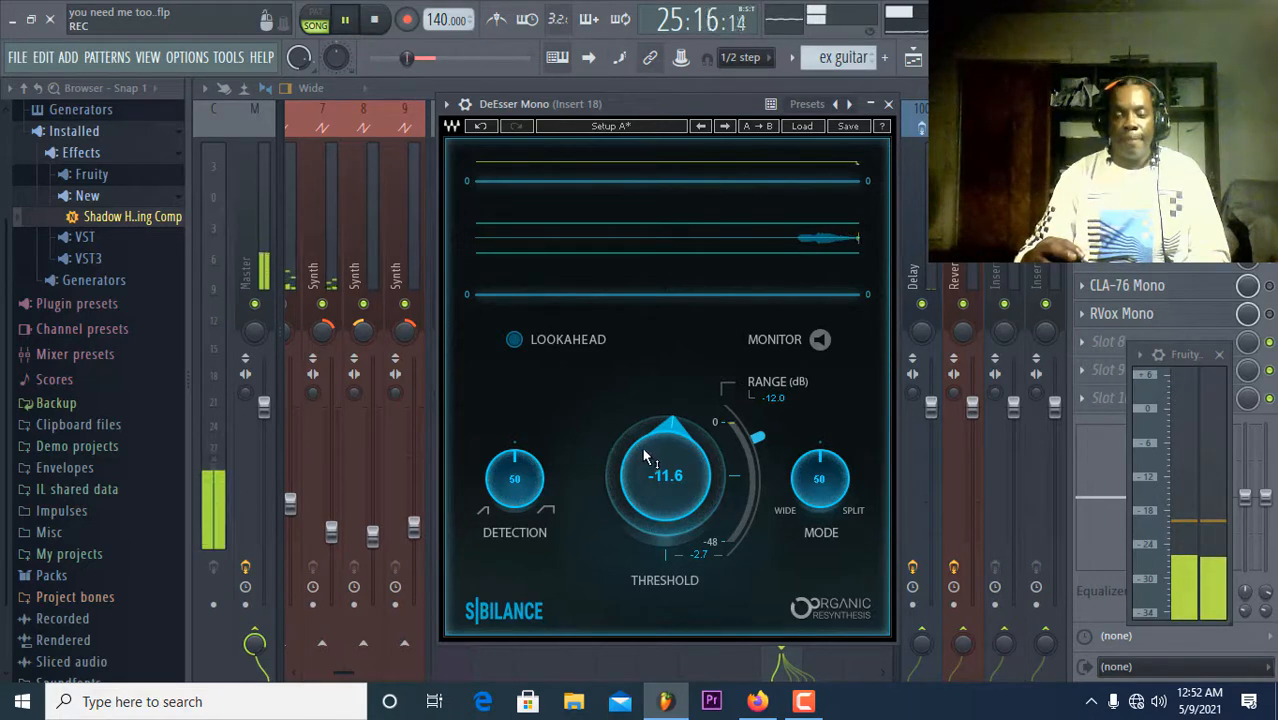
pyautogui.moveTo(645, 457); pyautogui.dragTo(645, 466)
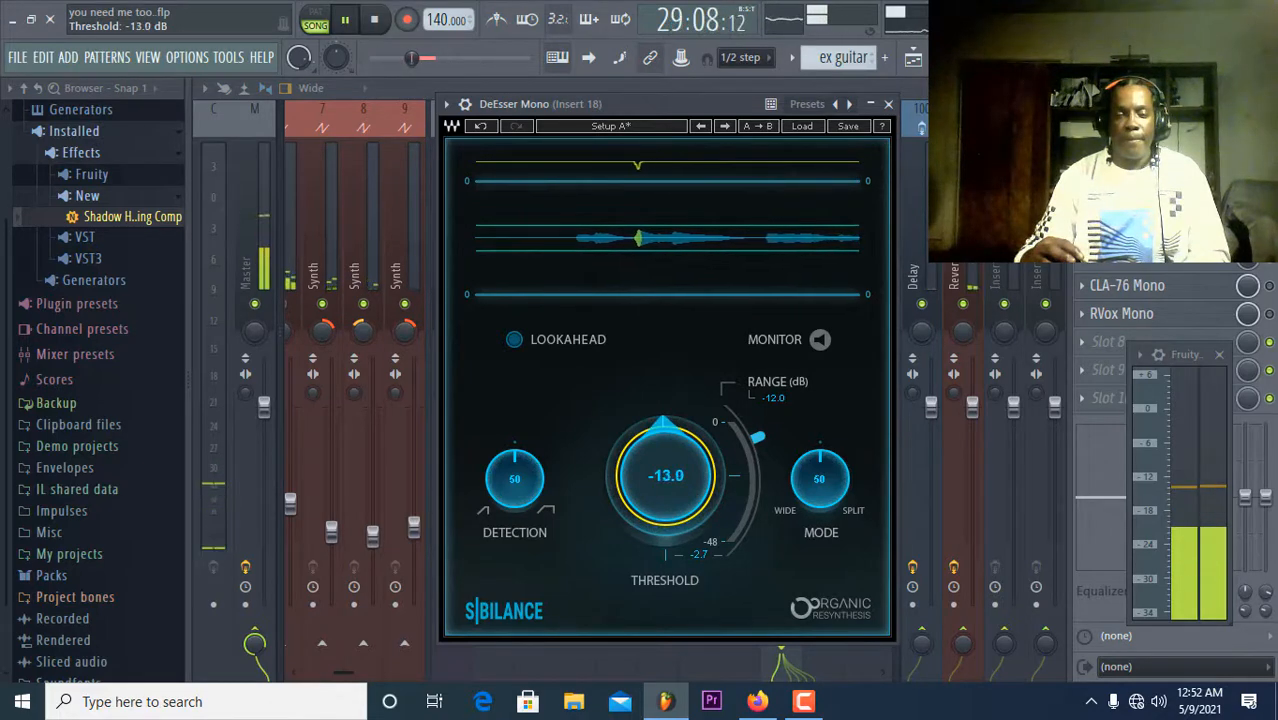
pyautogui.moveTo(665, 476); pyautogui.dragTo(665, 480)
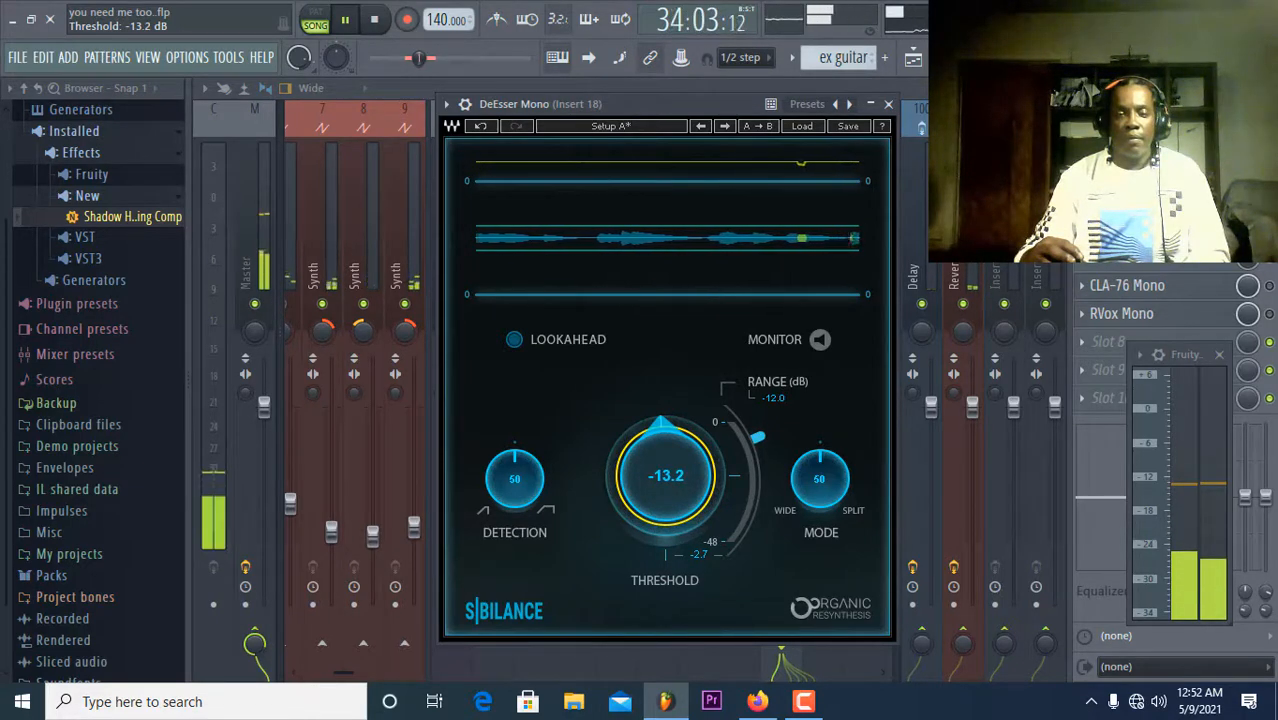
pyautogui.click(889, 105)
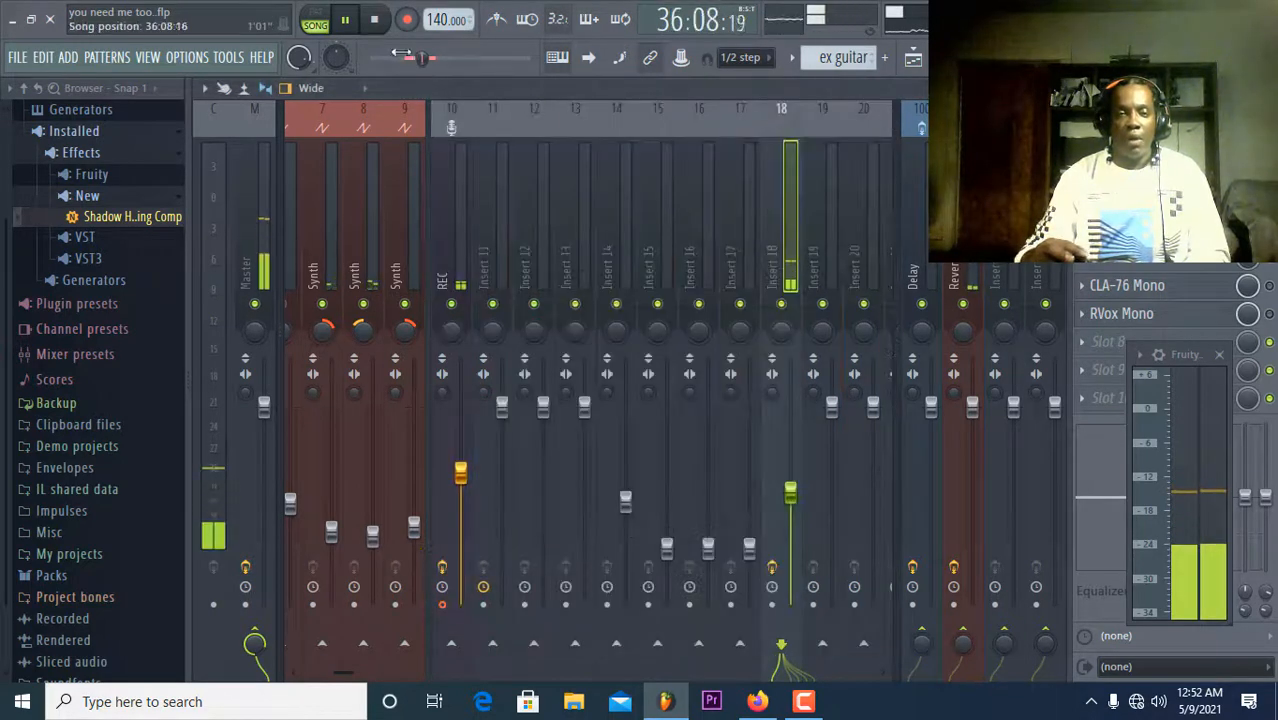
pyautogui.click(378, 20)
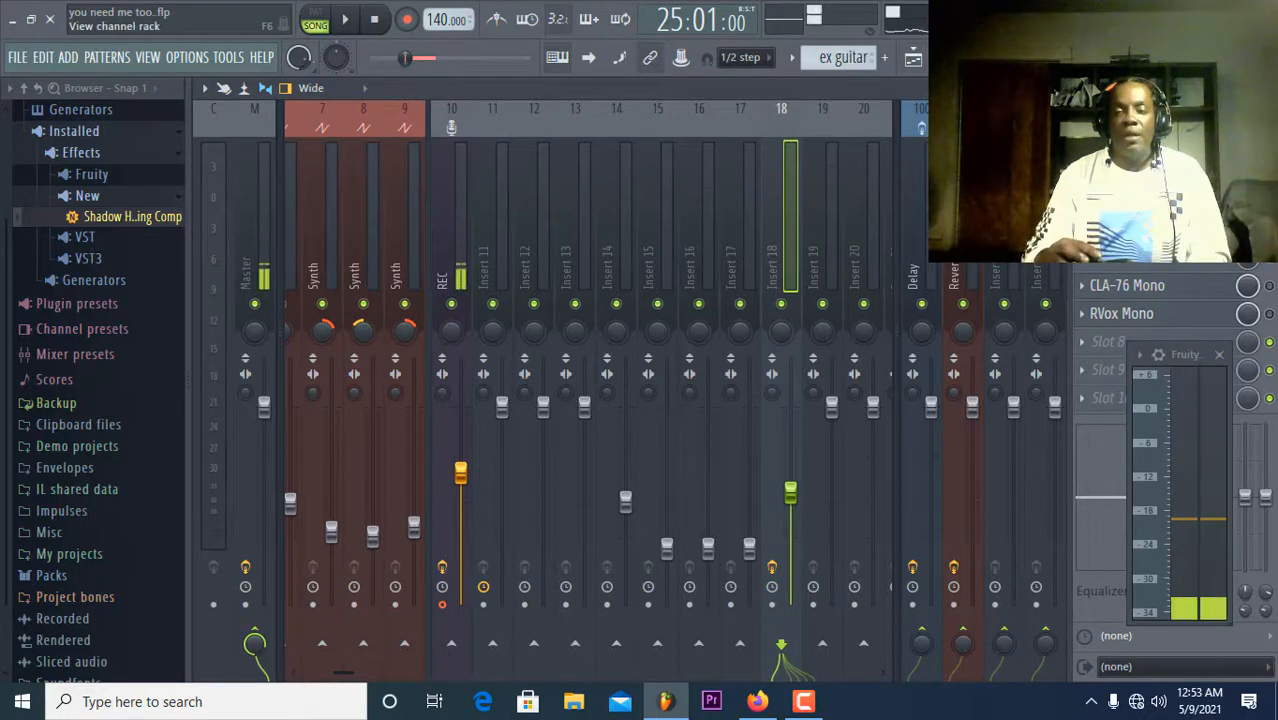
# Open the 00-43-51_REC recording from the channel rack in the audio editor.
pyautogui.press('F6')
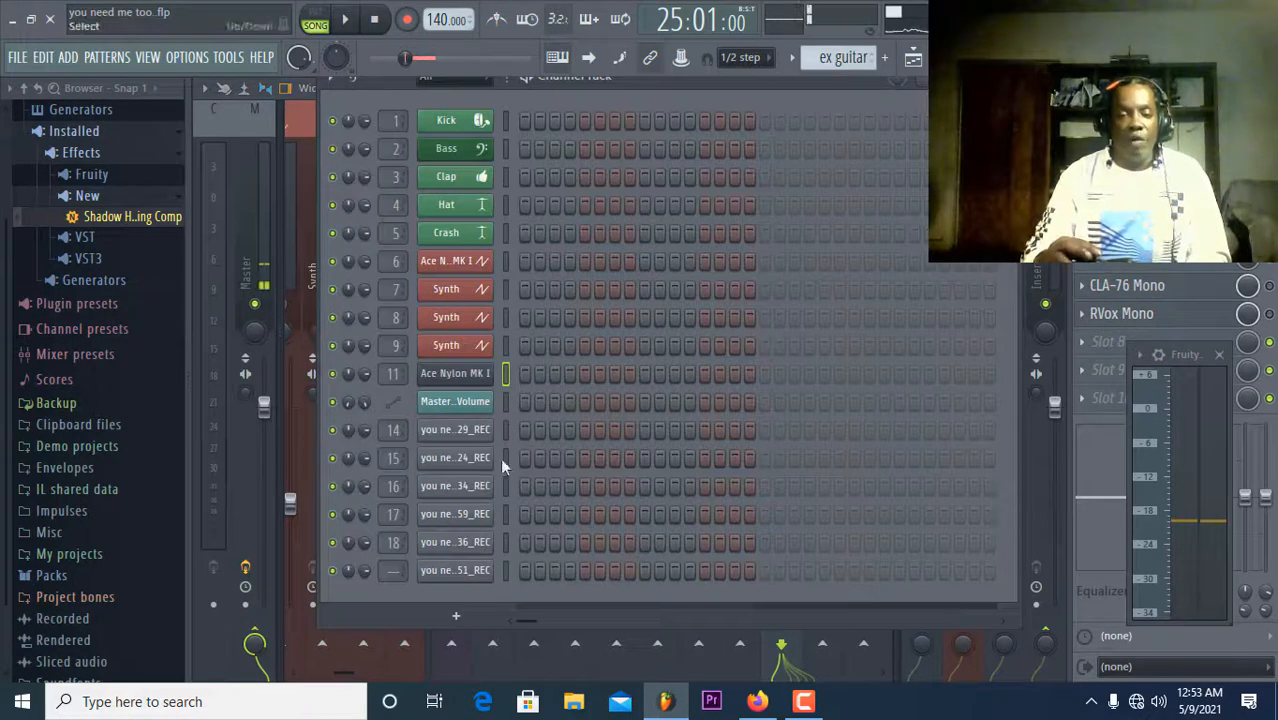
pyautogui.click(476, 577)
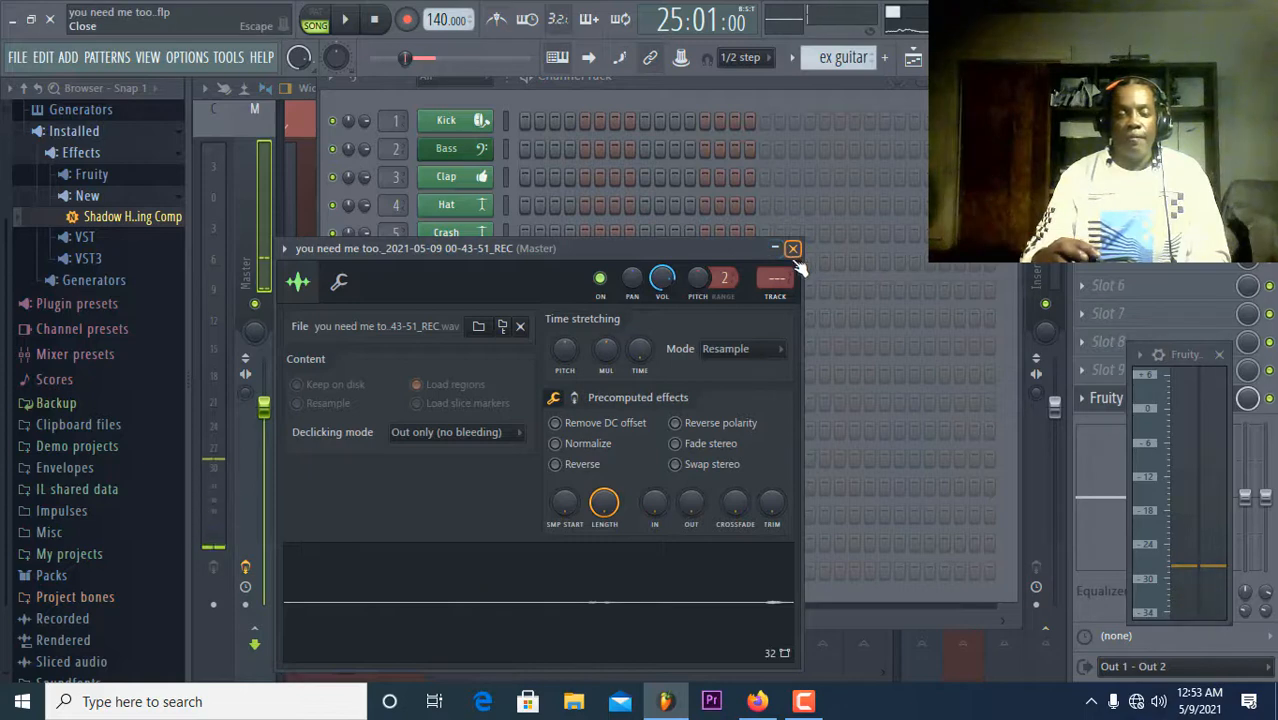
pyautogui.click(793, 251)
pyautogui.click(479, 571)
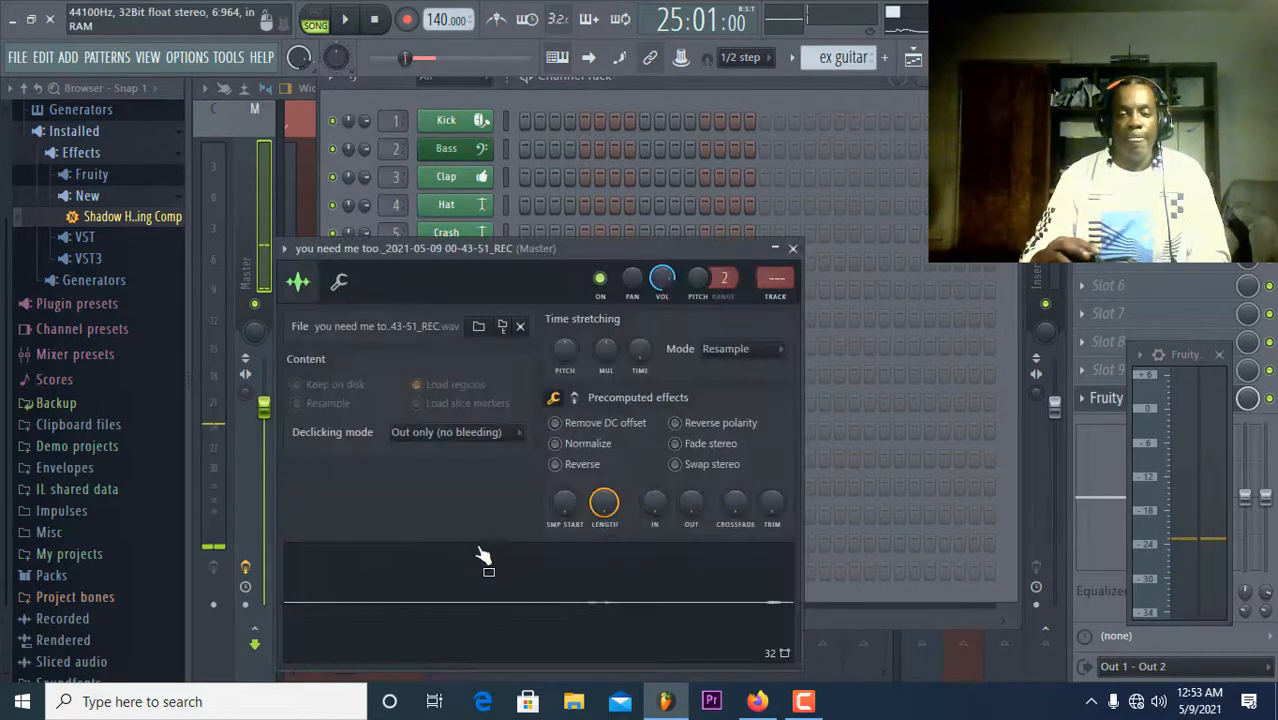
pyautogui.rightClick(498, 579)
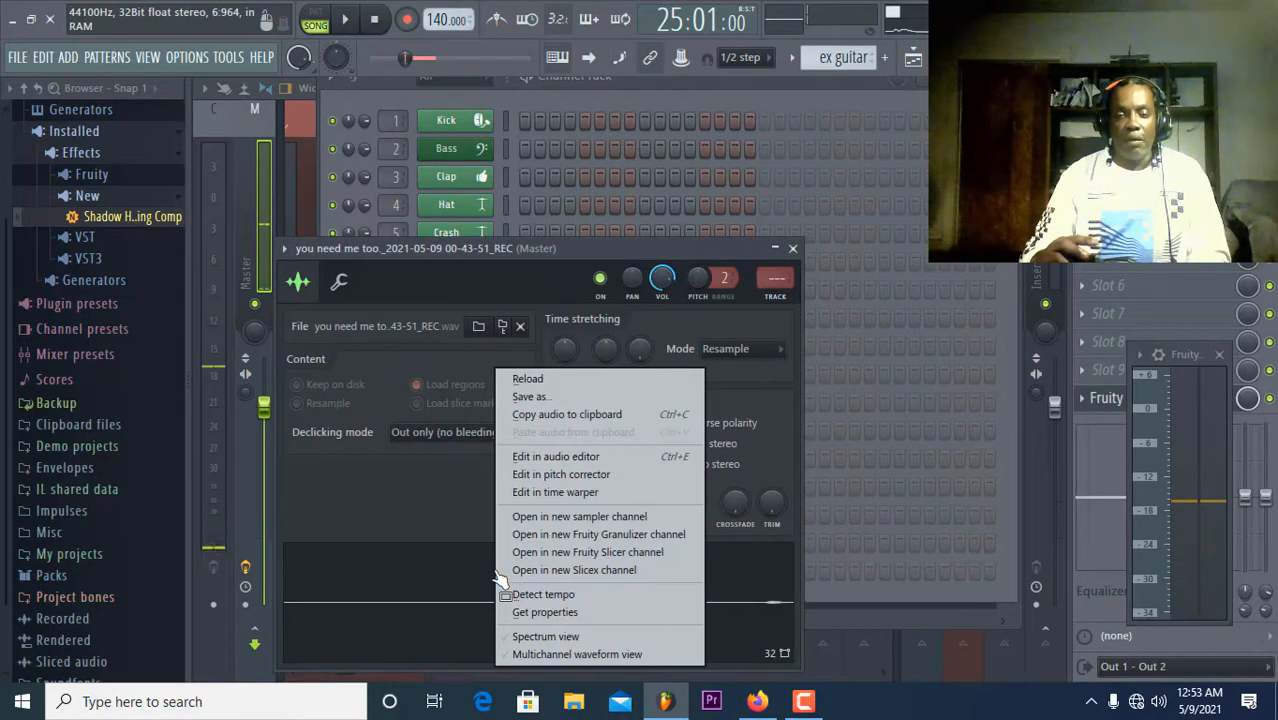
pyautogui.click(539, 456)
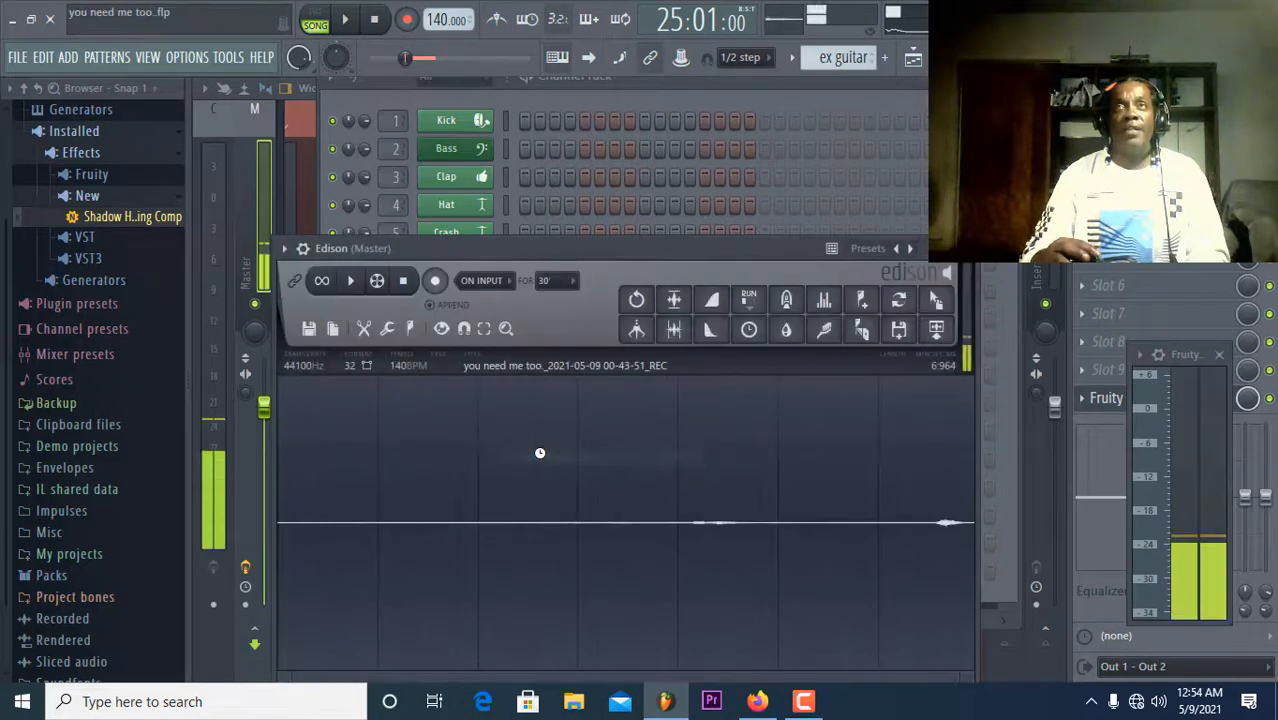
# Play the recording in Edison and close the editor window.
pyautogui.click(352, 281)
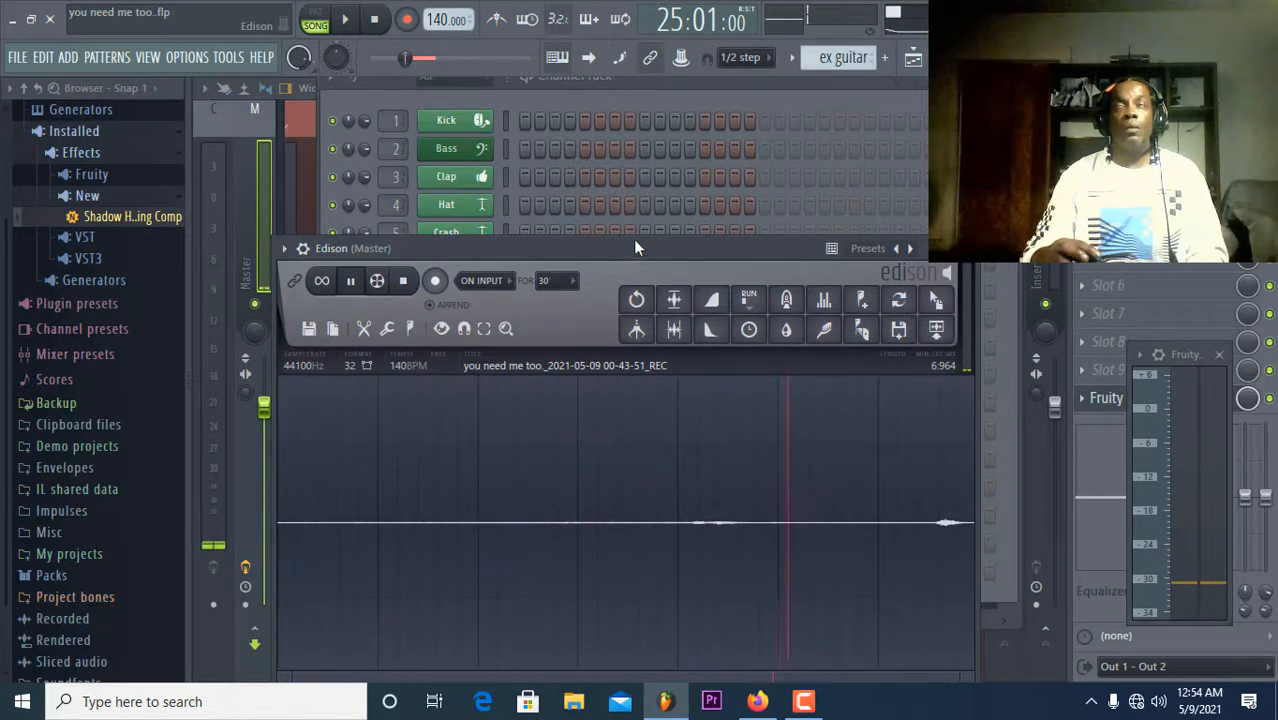
pyautogui.moveTo(632, 250); pyautogui.dragTo(657, 189)
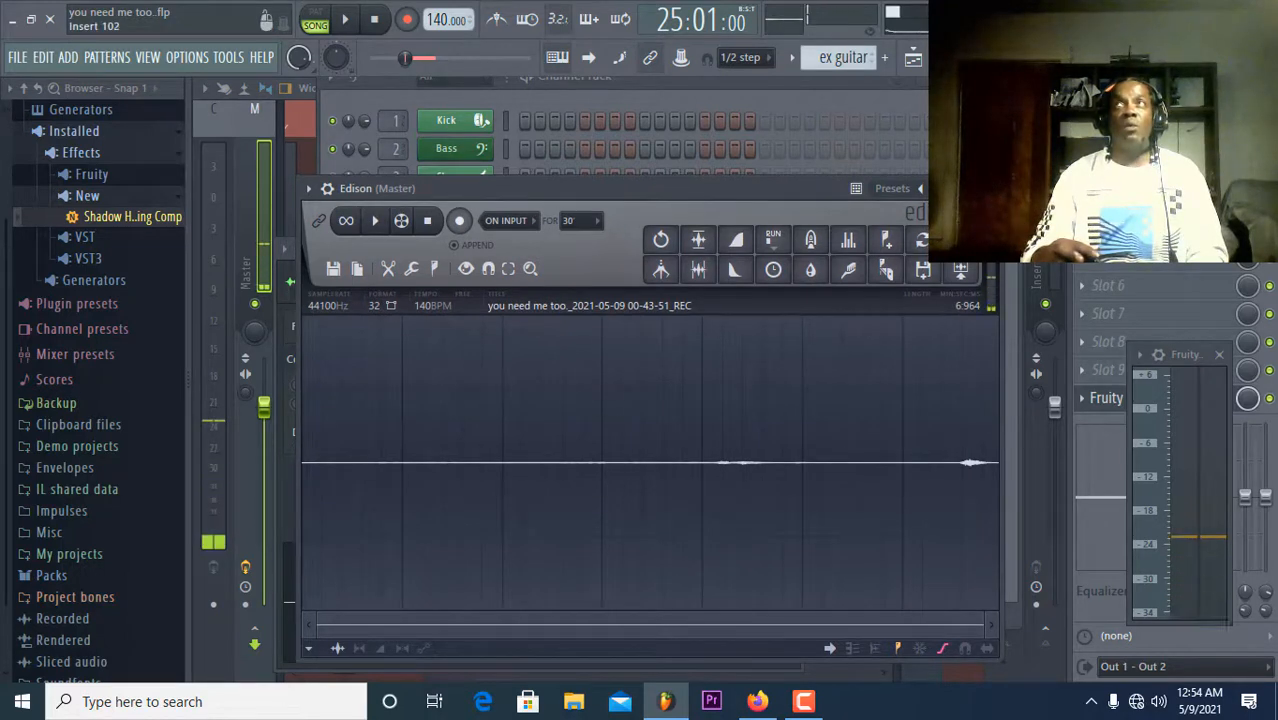
pyautogui.click(989, 188)
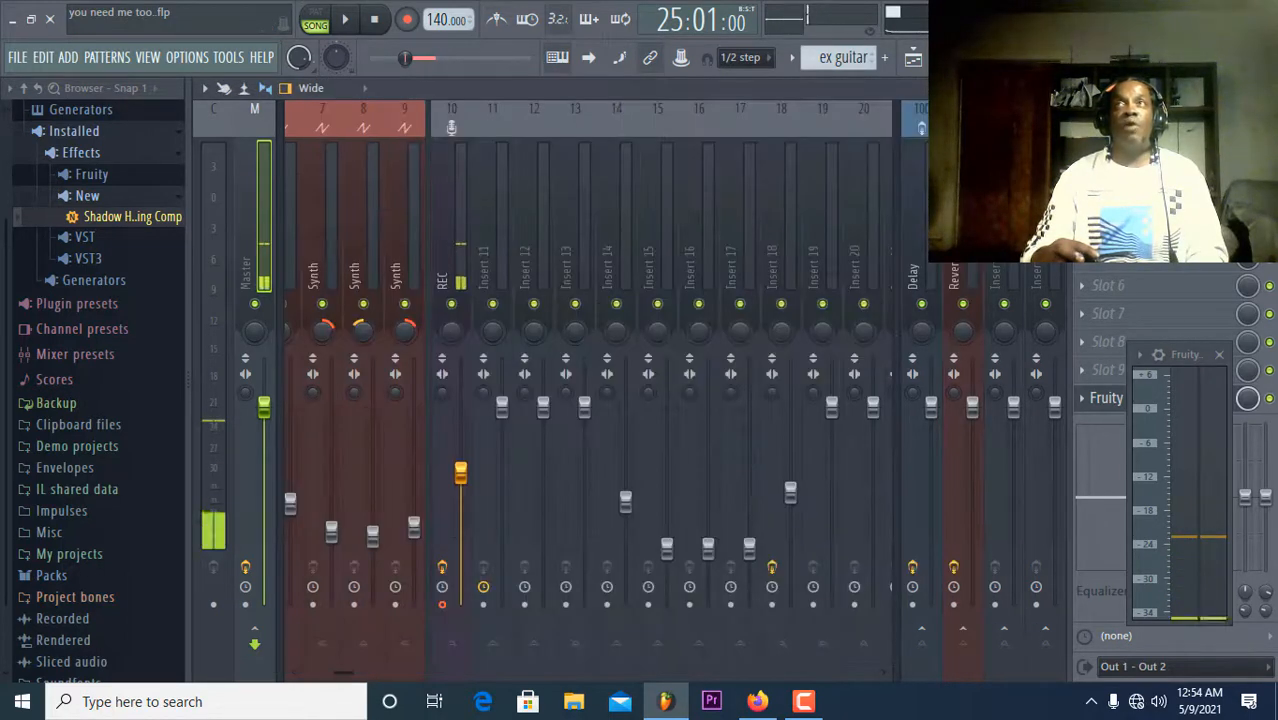
# Reopen Edison, select a quiet stretch from 2:780 to 2:920, and examine the denoise clean-up tool for acquiring a noise profile.
pyautogui.click(1130, 202)
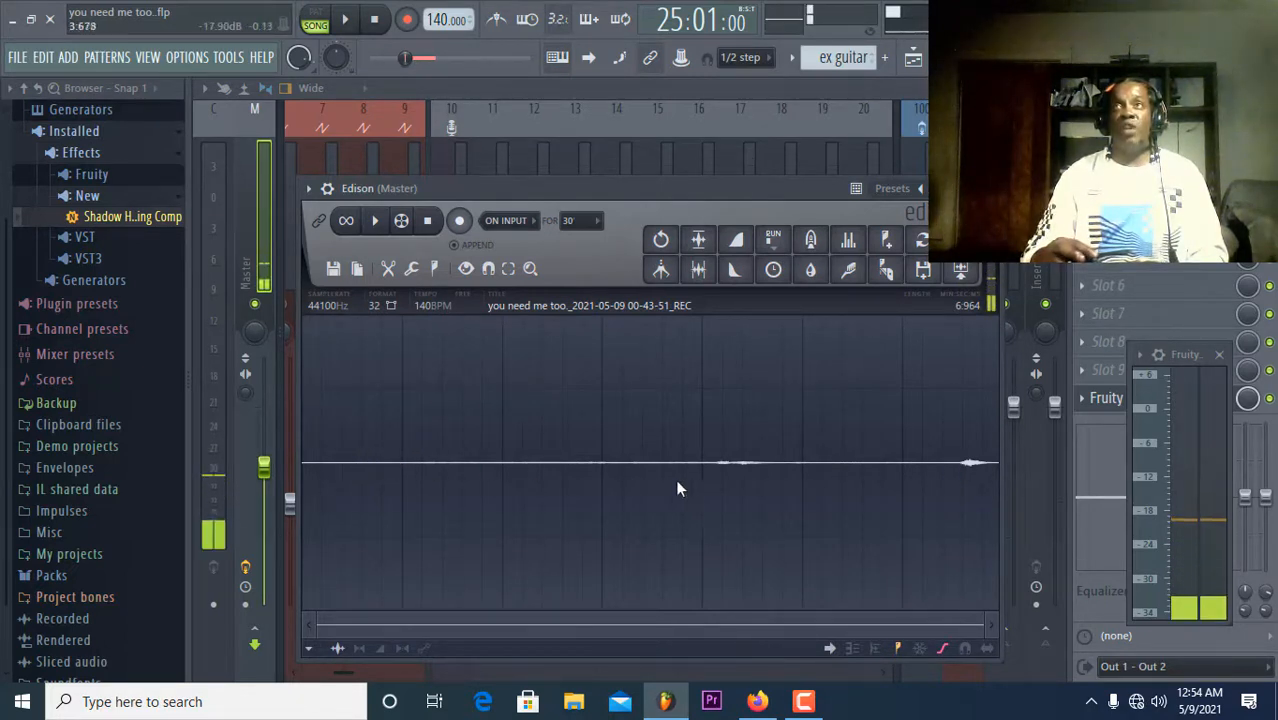
pyautogui.moveTo(581, 416); pyautogui.dragTo(596, 416)
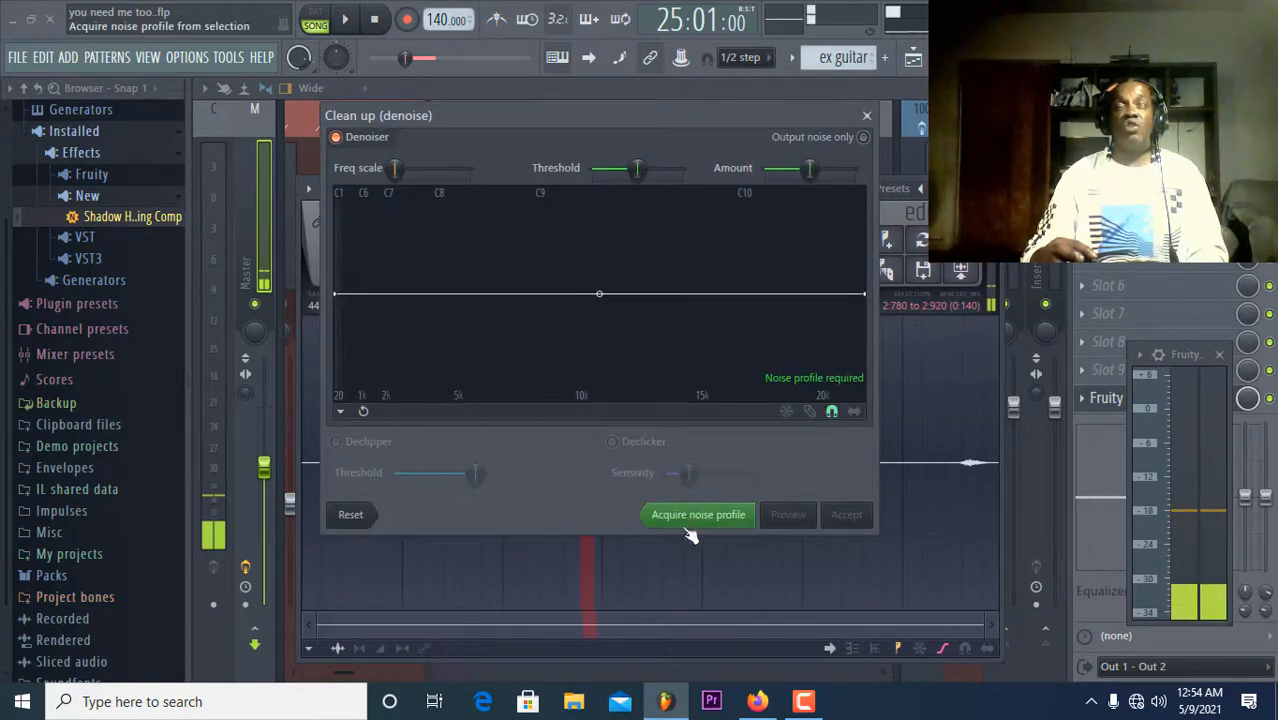
pyautogui.click(866, 115)
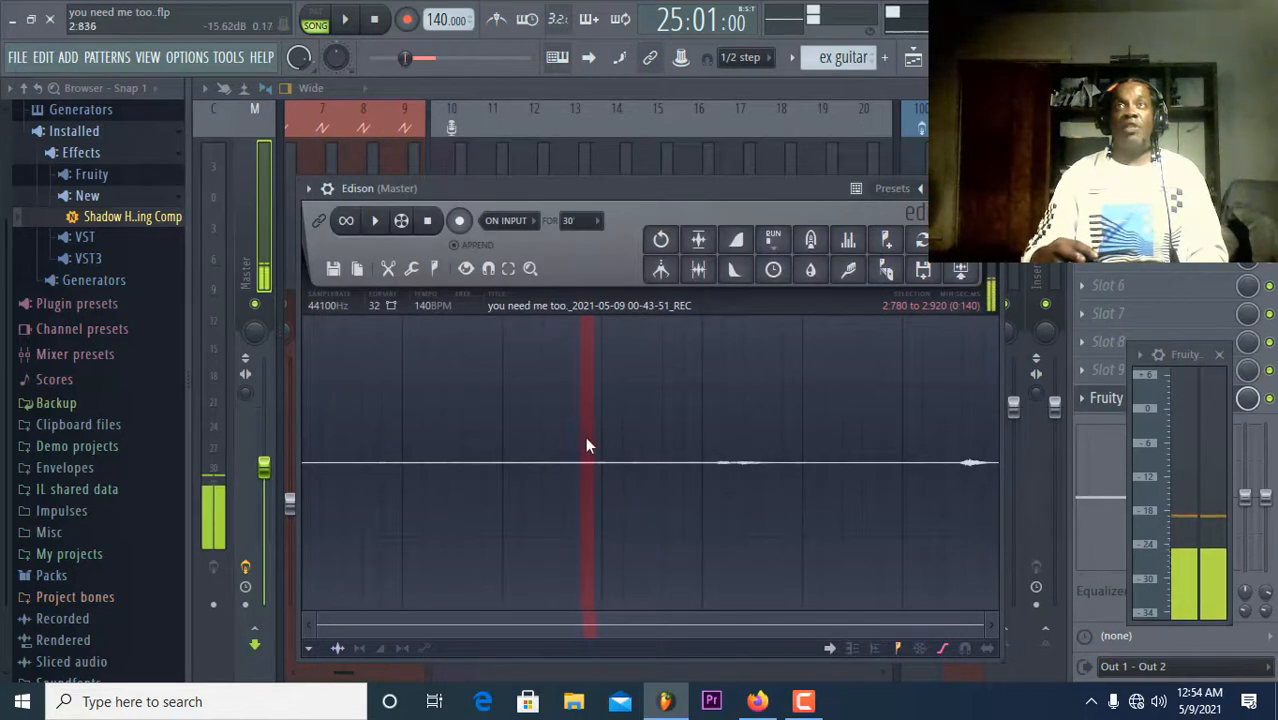
# Select the whole recording in Edison and examine the denoise clean-up options without applying them.
pyautogui.moveTo(592, 441); pyautogui.dragTo(1092, 465)
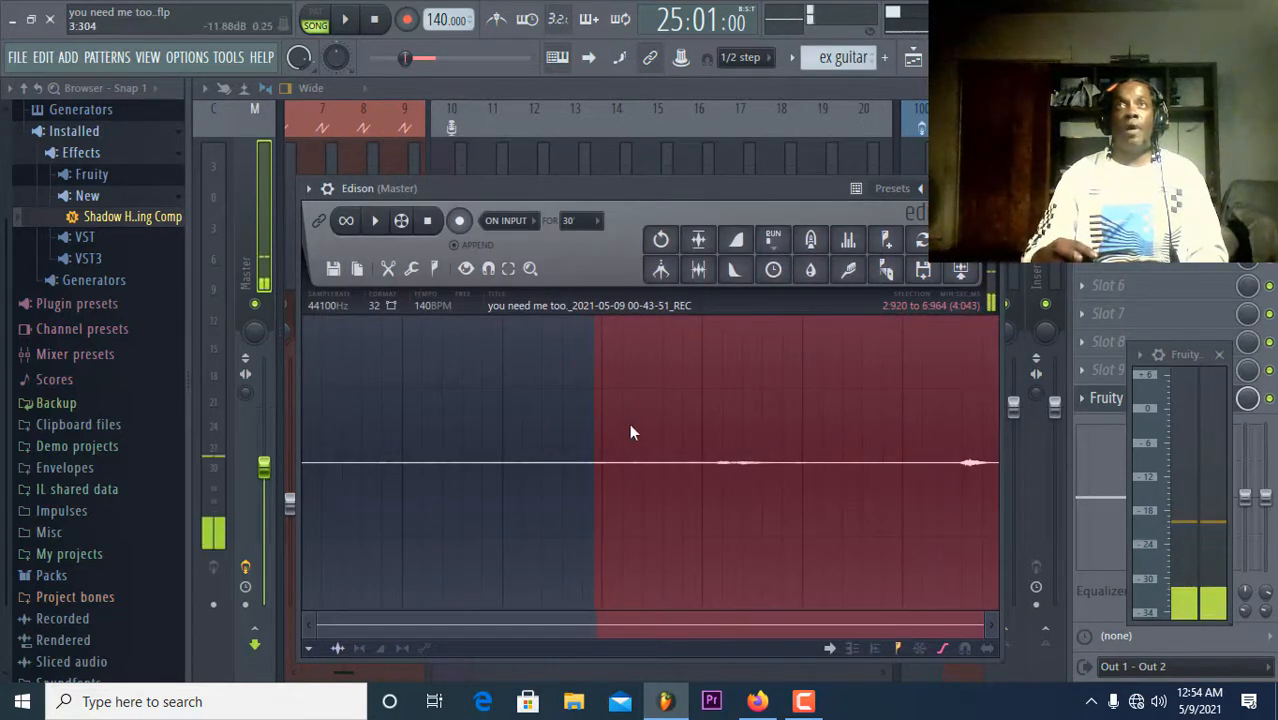
pyautogui.moveTo(596, 437); pyautogui.dragTo(290, 426)
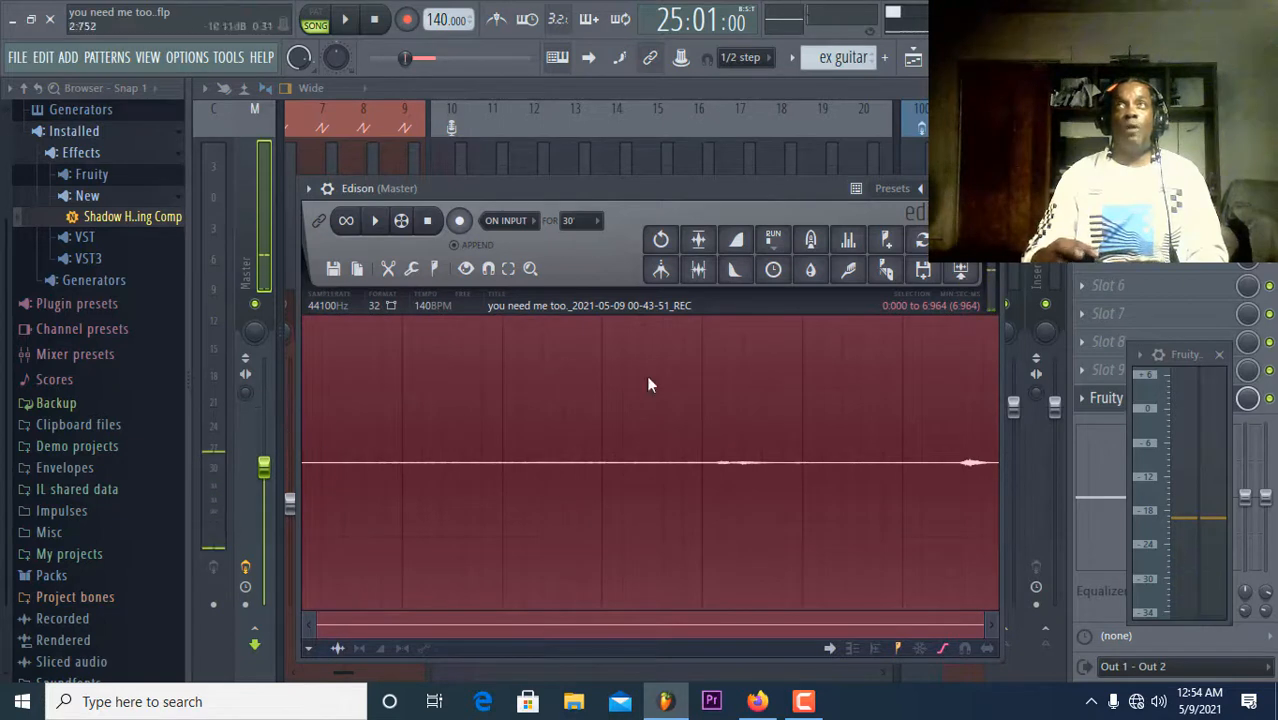
pyautogui.click(851, 272)
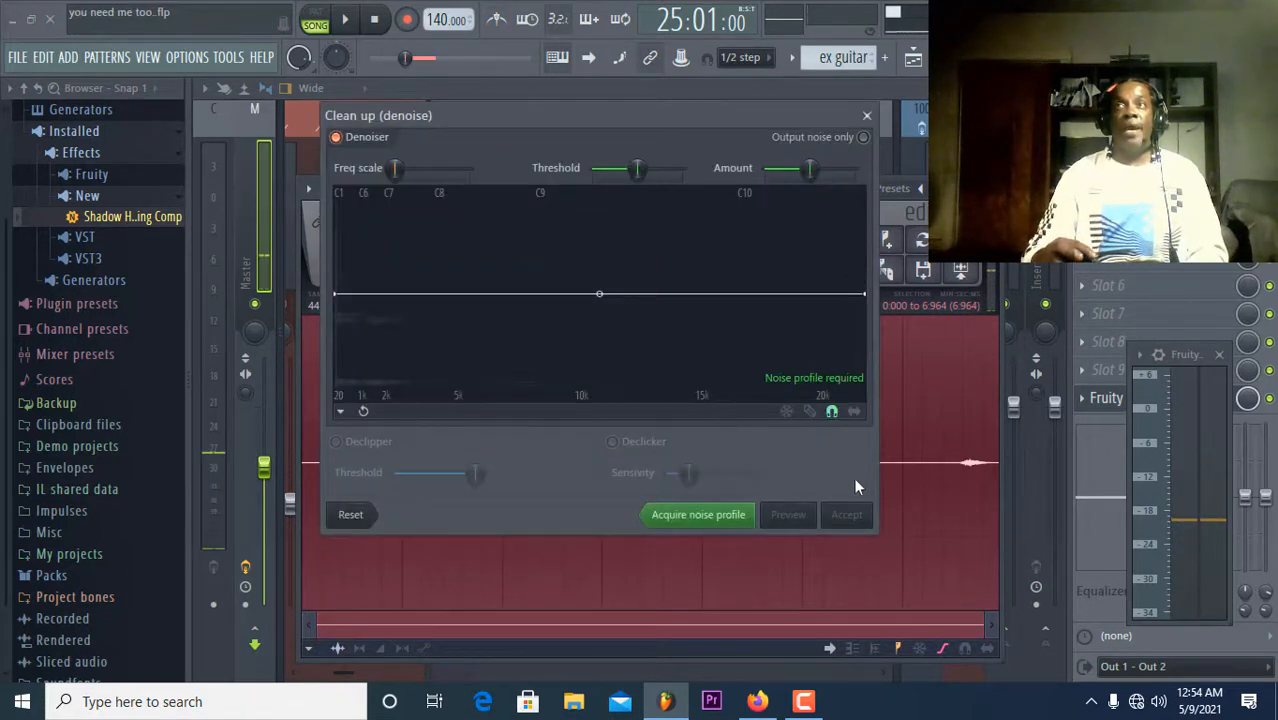
pyautogui.click(867, 116)
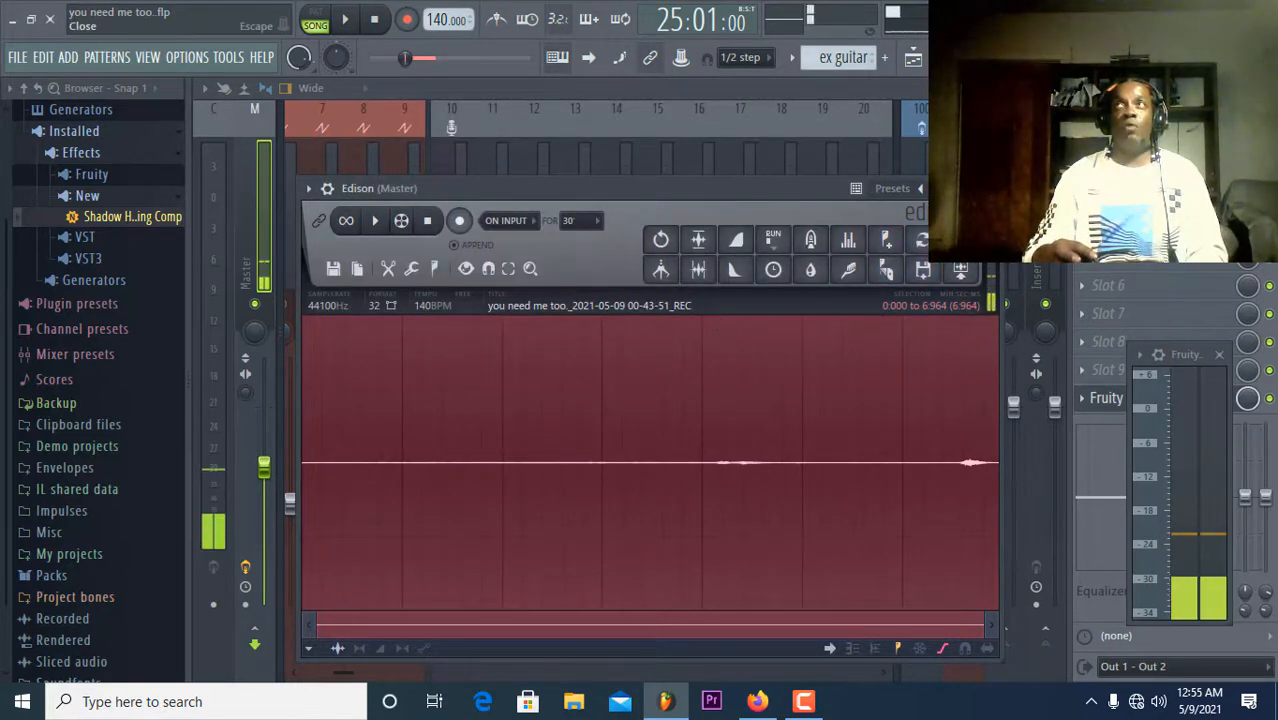
# Close Edison and delete it from effect slot 3 of the Master mixer track.
pyautogui.click(988, 188)
pyautogui.rightClick(1066, 312)
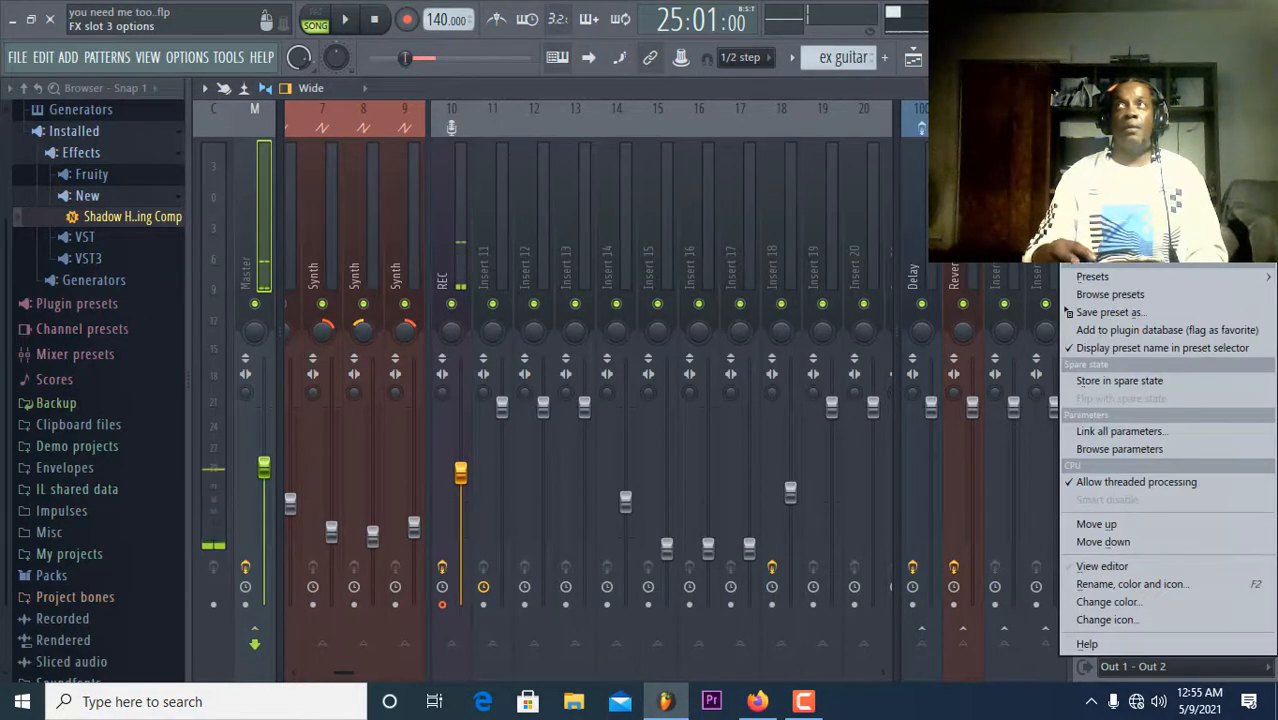
pyautogui.click(1094, 243)
pyautogui.click(731, 411)
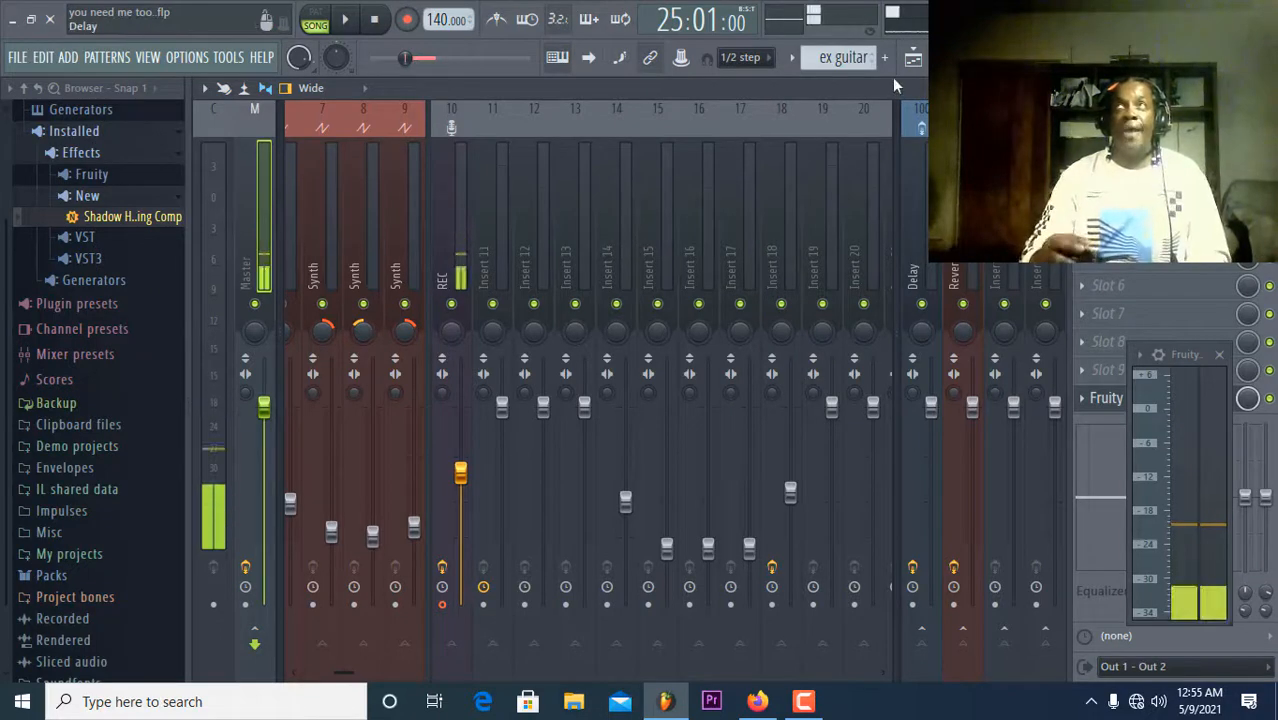
# Open the channel settings of the recording ending in 00-43-51_REC and load its sample into the audio editor.
pyautogui.click(913, 57)
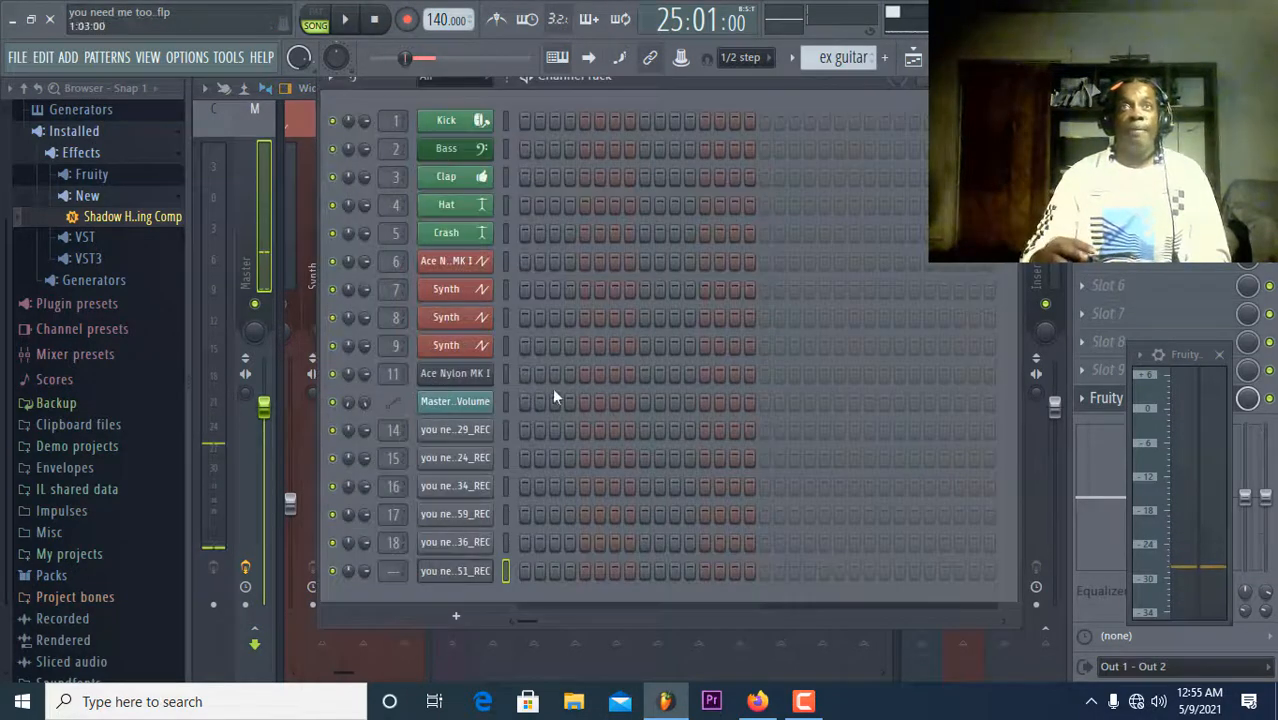
pyautogui.rightClick(459, 572)
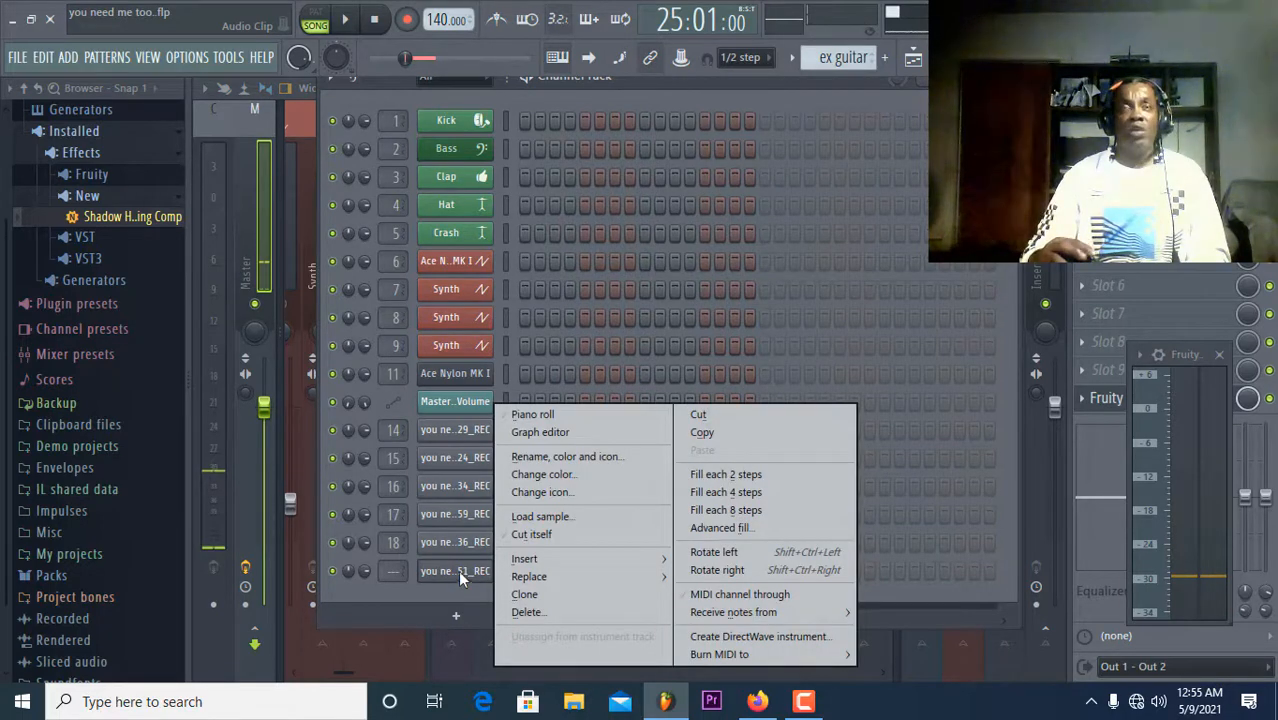
pyautogui.click(458, 570)
pyautogui.click(464, 572)
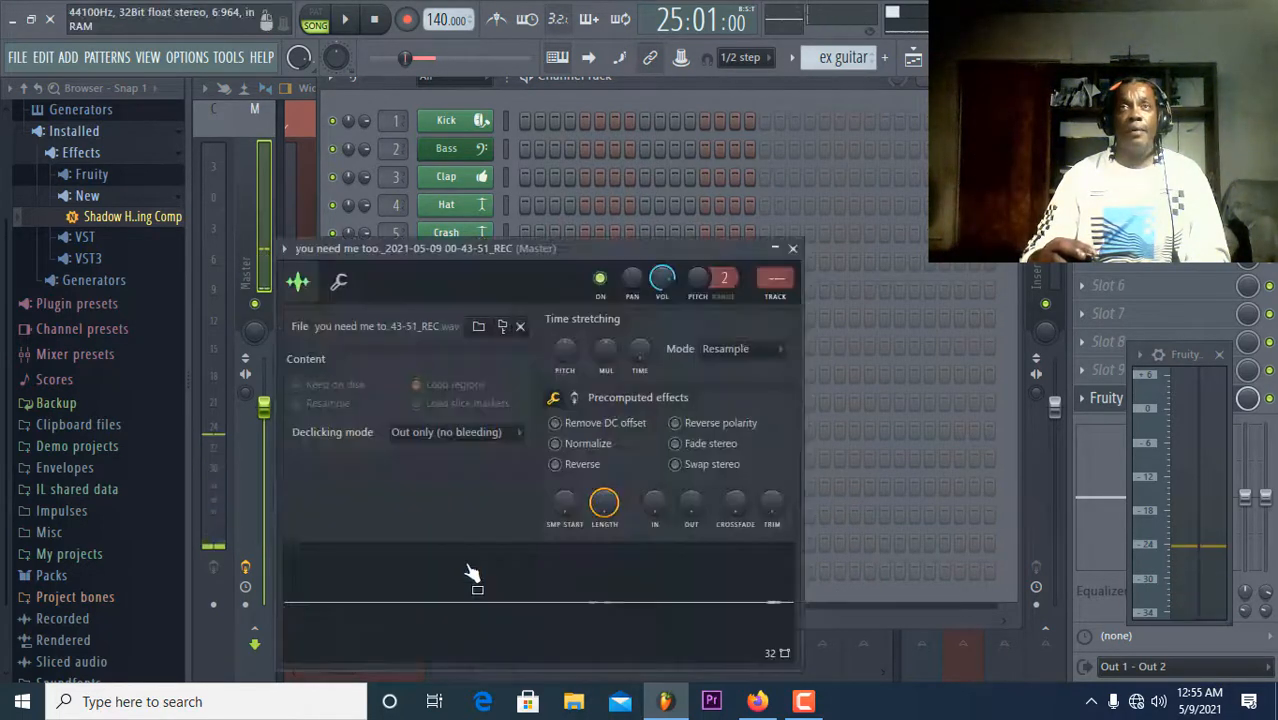
pyautogui.rightClick(584, 591)
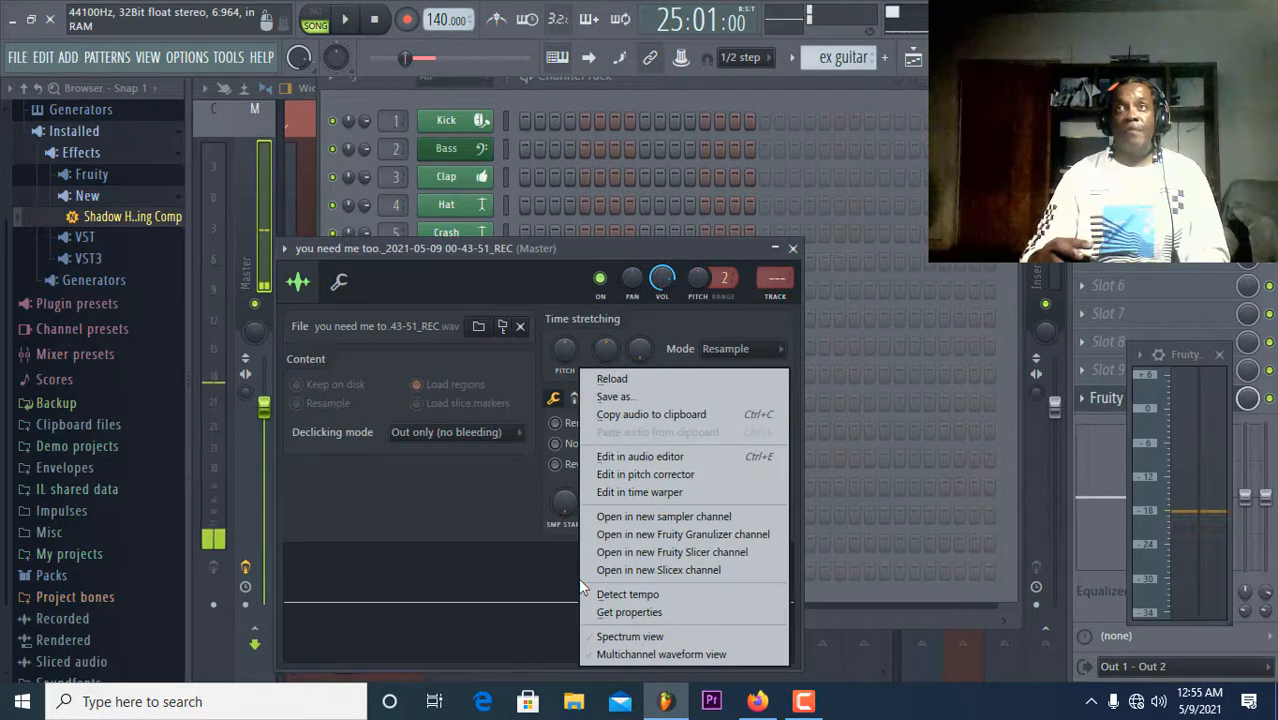
pyautogui.click(643, 462)
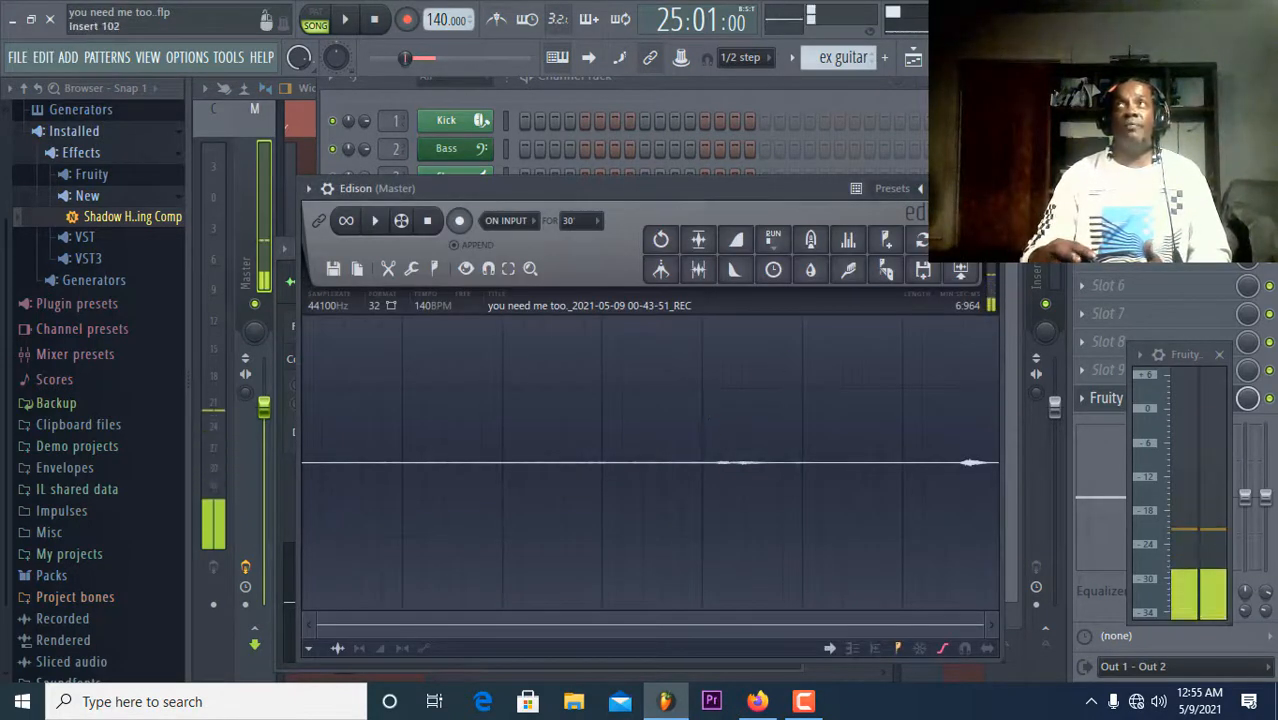
# Close the audio editor and remove Edison from effect slot 3 of the Master track.
pyautogui.click(988, 188)
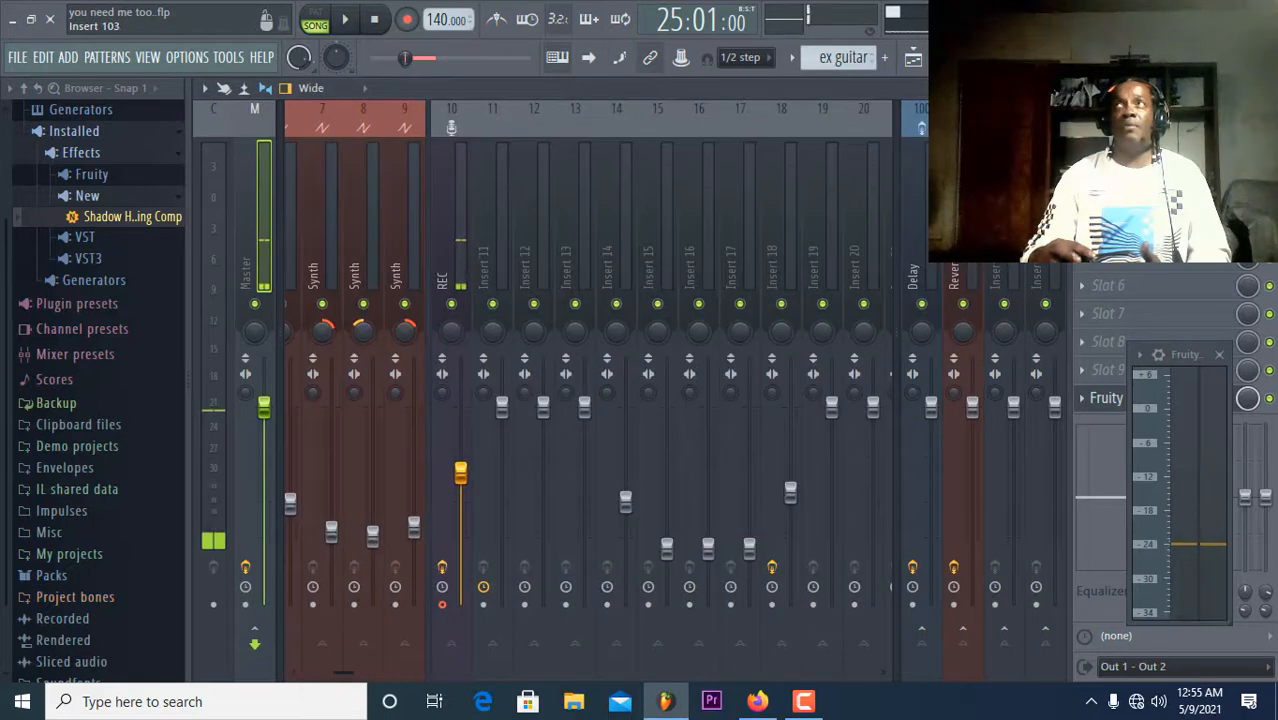
pyautogui.click(1082, 201)
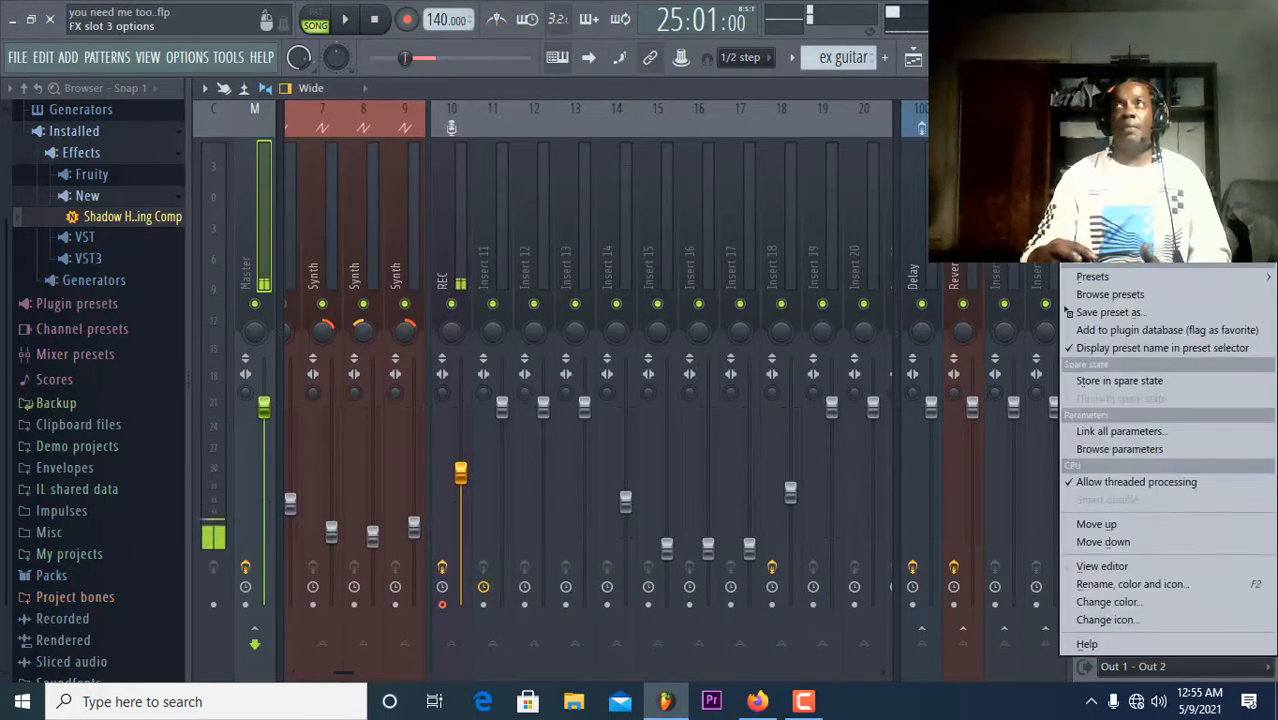
pyautogui.click(1096, 243)
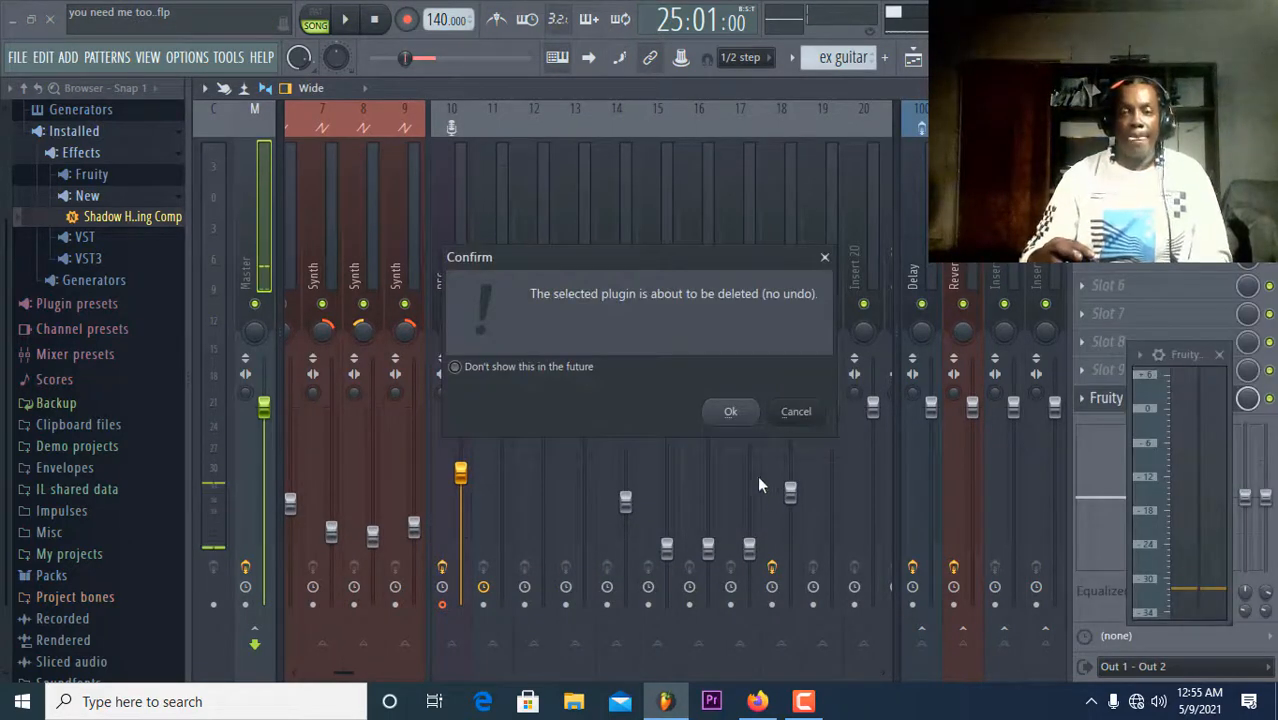
pyautogui.click(731, 414)
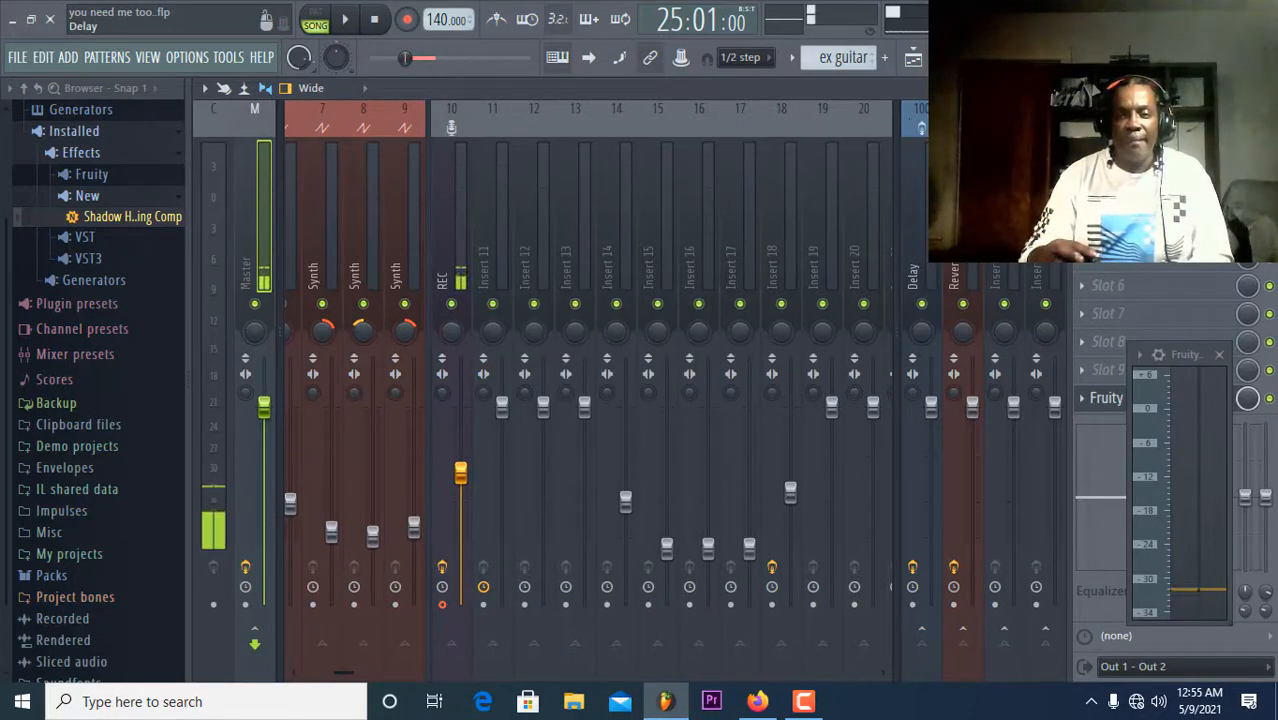
# Open the 00-43-51_REC recording's sample in the Newtone pitch corrector.
pyautogui.click(974, 58)
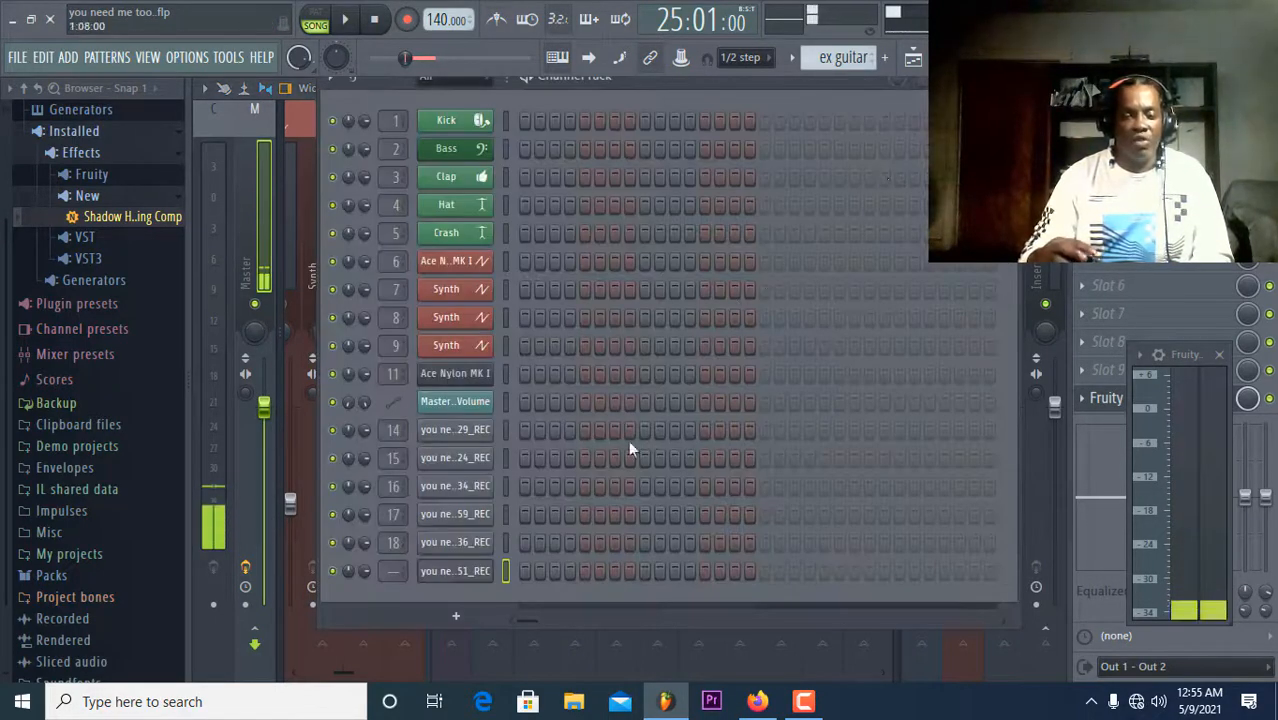
pyautogui.click(452, 572)
pyautogui.rightClick(458, 570)
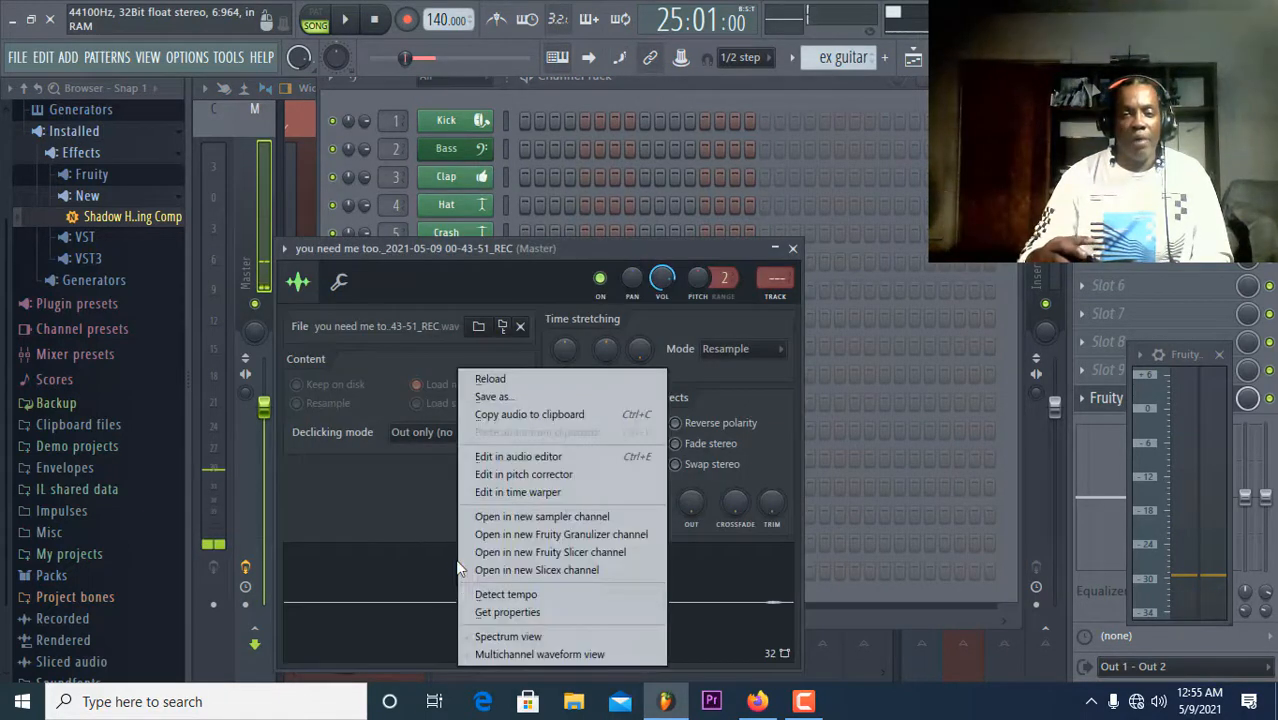
pyautogui.click(490, 478)
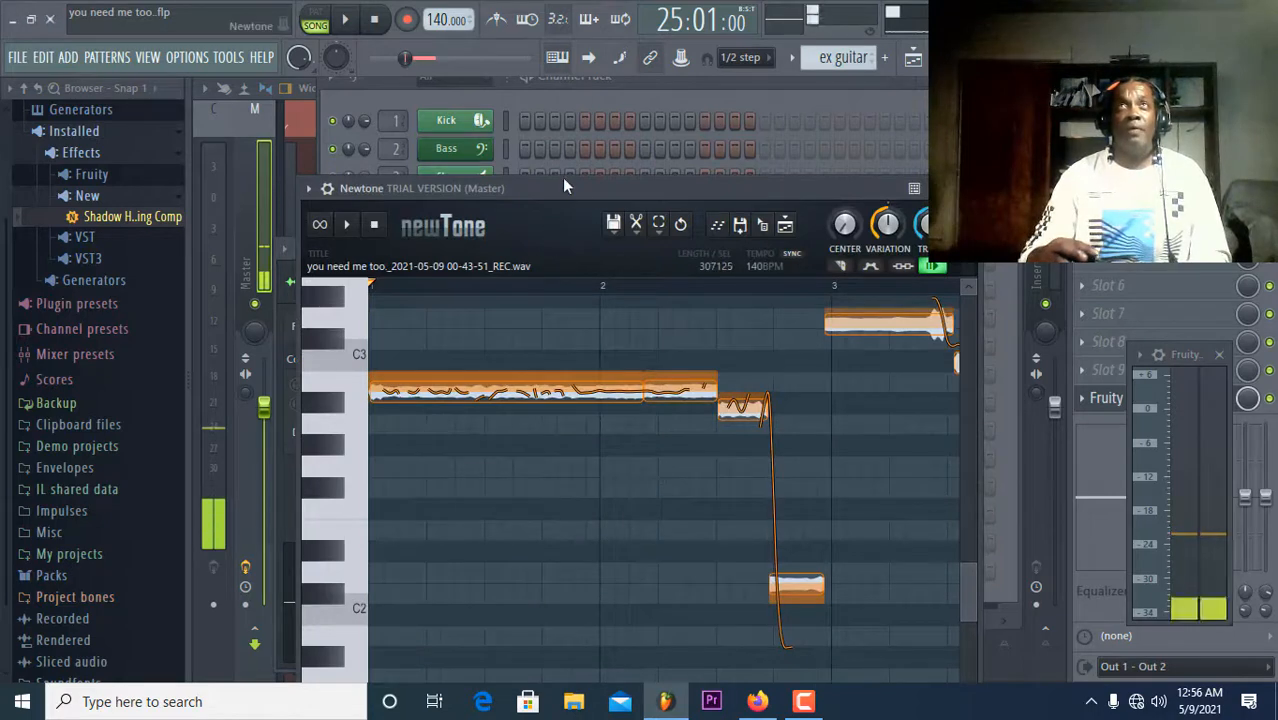
# Reposition the Newtone window, fit all detected notes of the recording in view, and play part of it.
pyautogui.moveTo(563, 183); pyautogui.dragTo(620, 58)
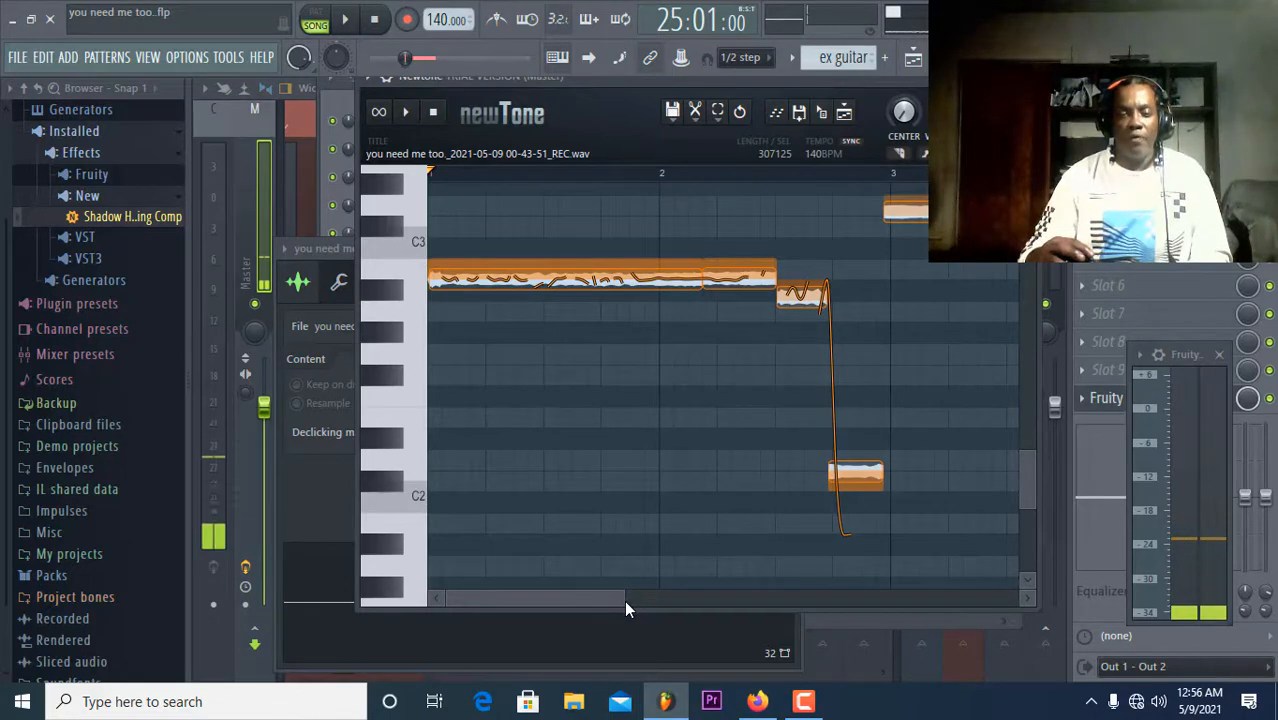
pyautogui.moveTo(624, 600); pyautogui.dragTo(810, 605)
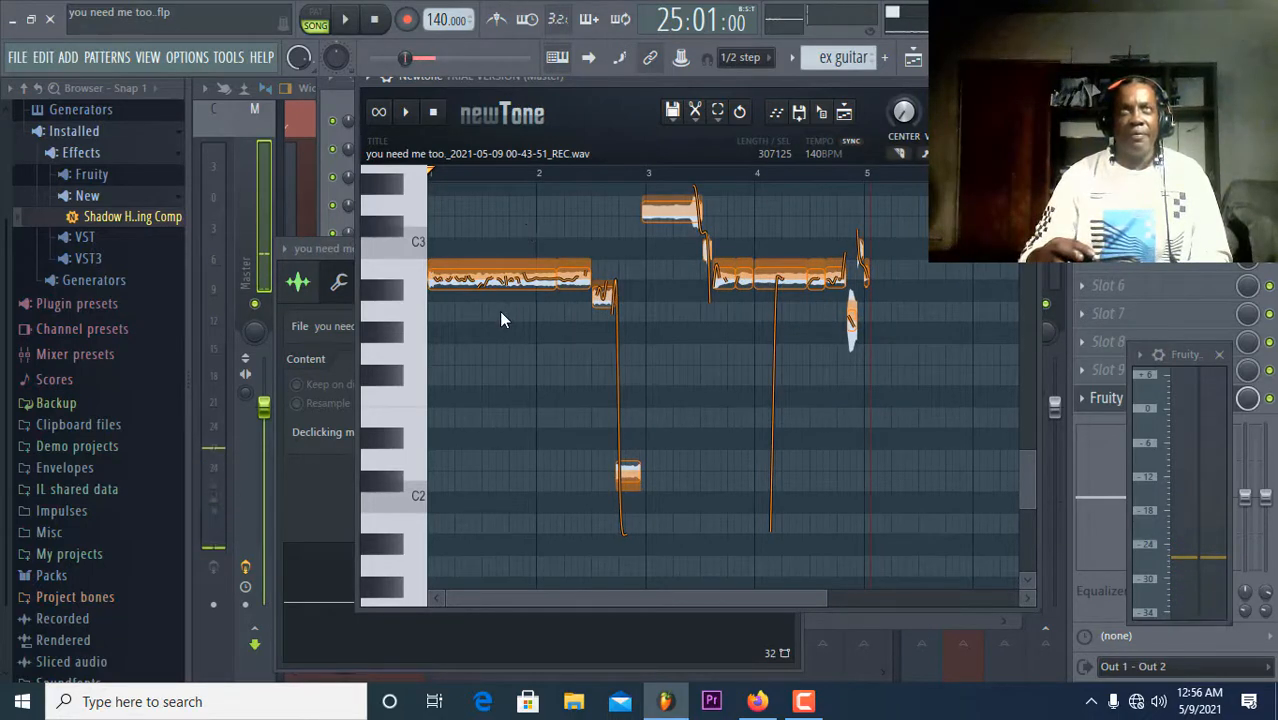
pyautogui.click(410, 113)
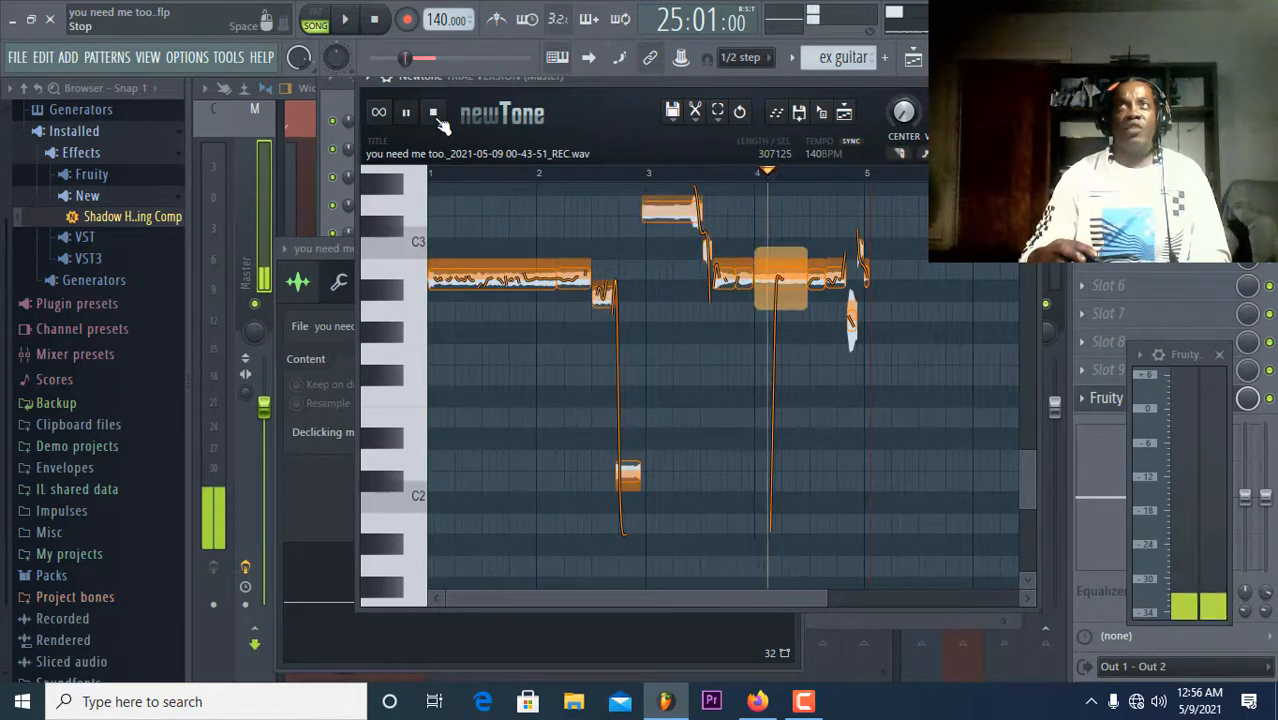
pyautogui.click(438, 116)
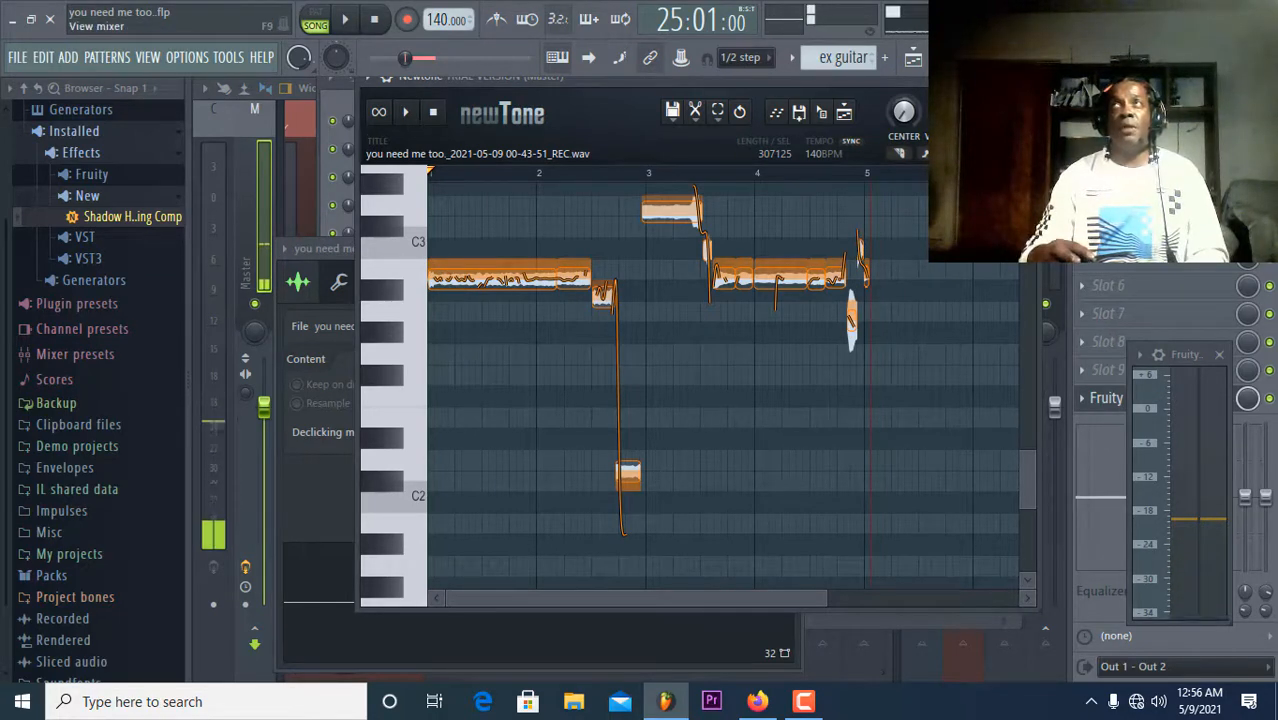
# Return to the mixer and briefly play the song from bar 25.
pyautogui.press('F9')
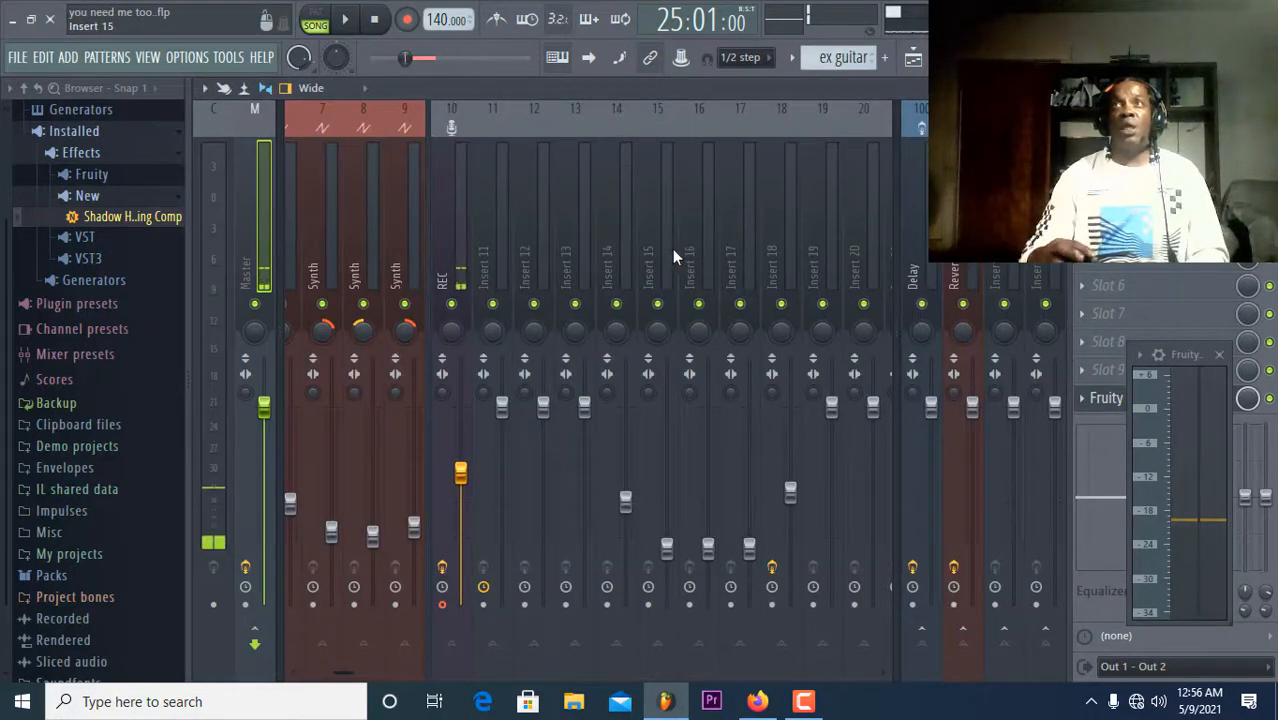
pyautogui.click(352, 25)
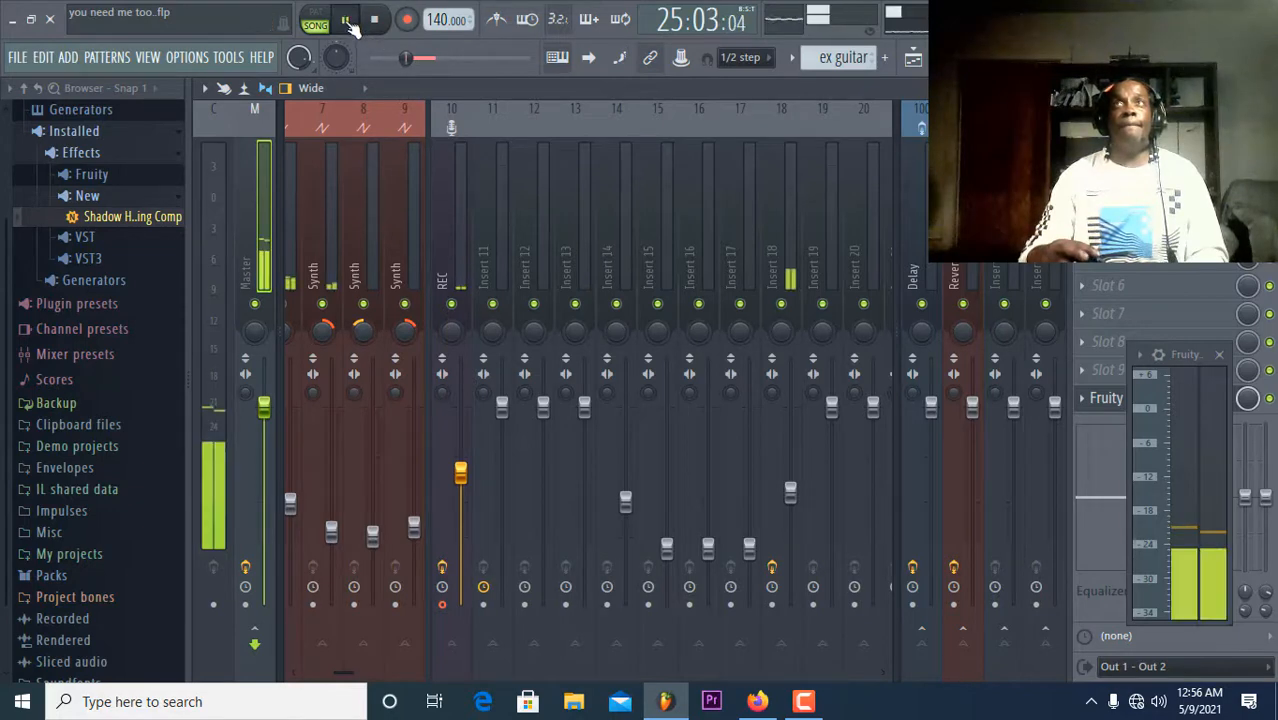
pyautogui.click(372, 22)
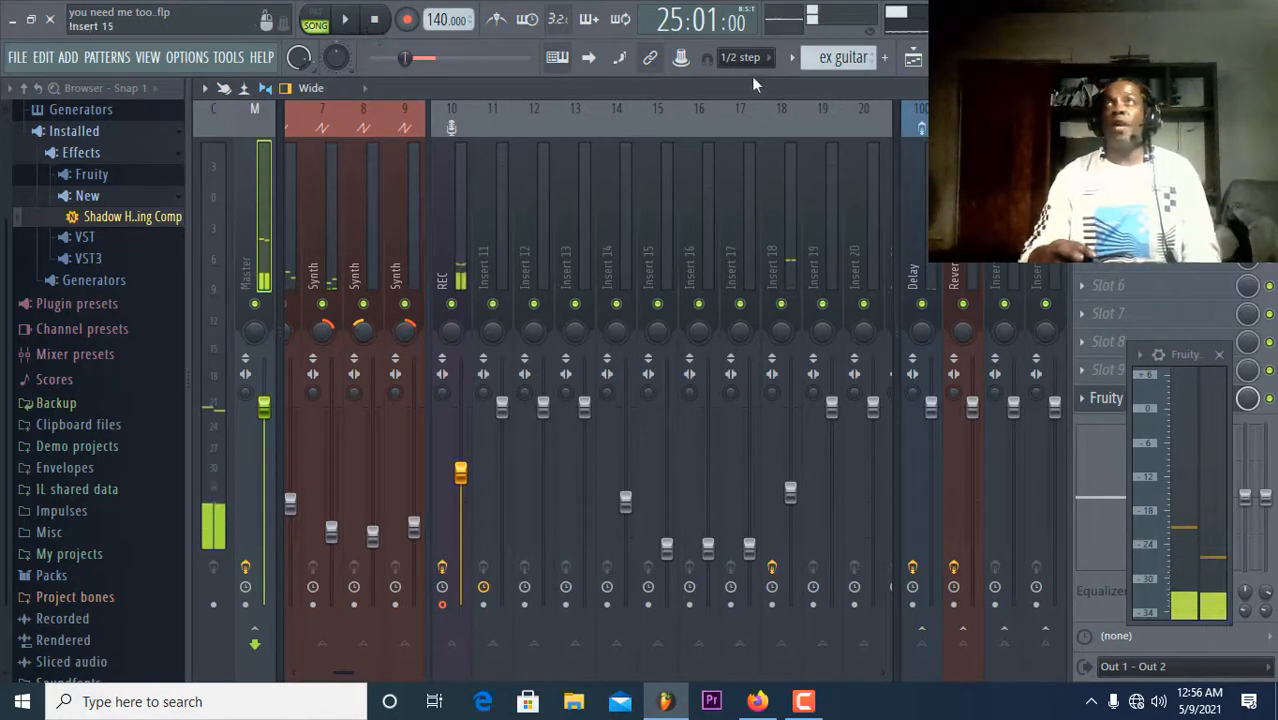
# Clear the playlist selection, select bars 9 to 12 near the song's start, and play that section.
pyautogui.click(916, 61)
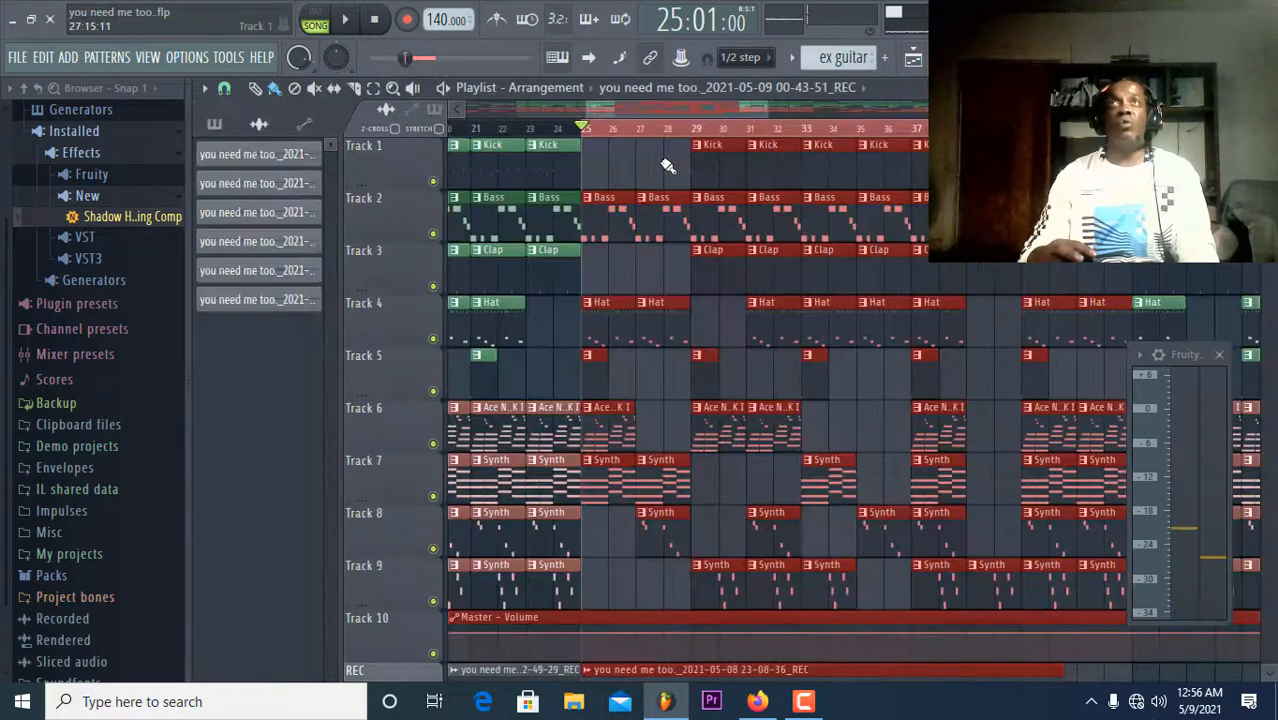
pyautogui.click(582, 140)
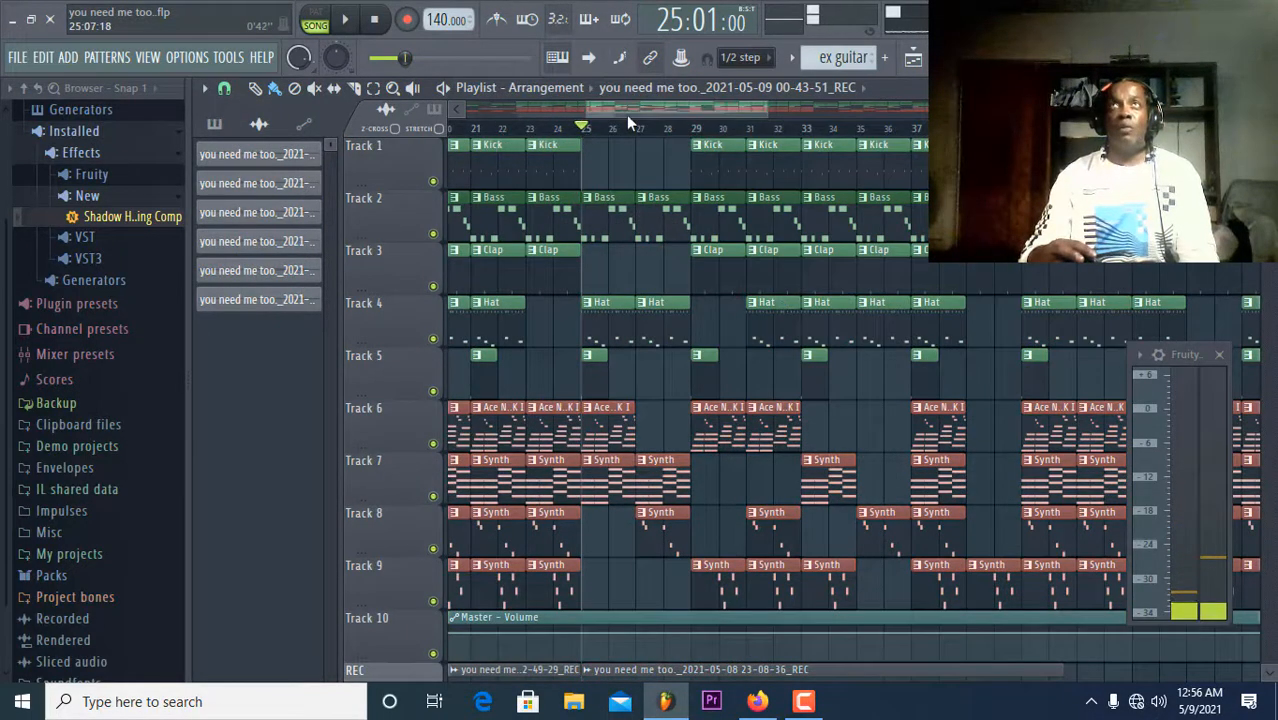
pyautogui.moveTo(626, 115); pyautogui.dragTo(444, 126)
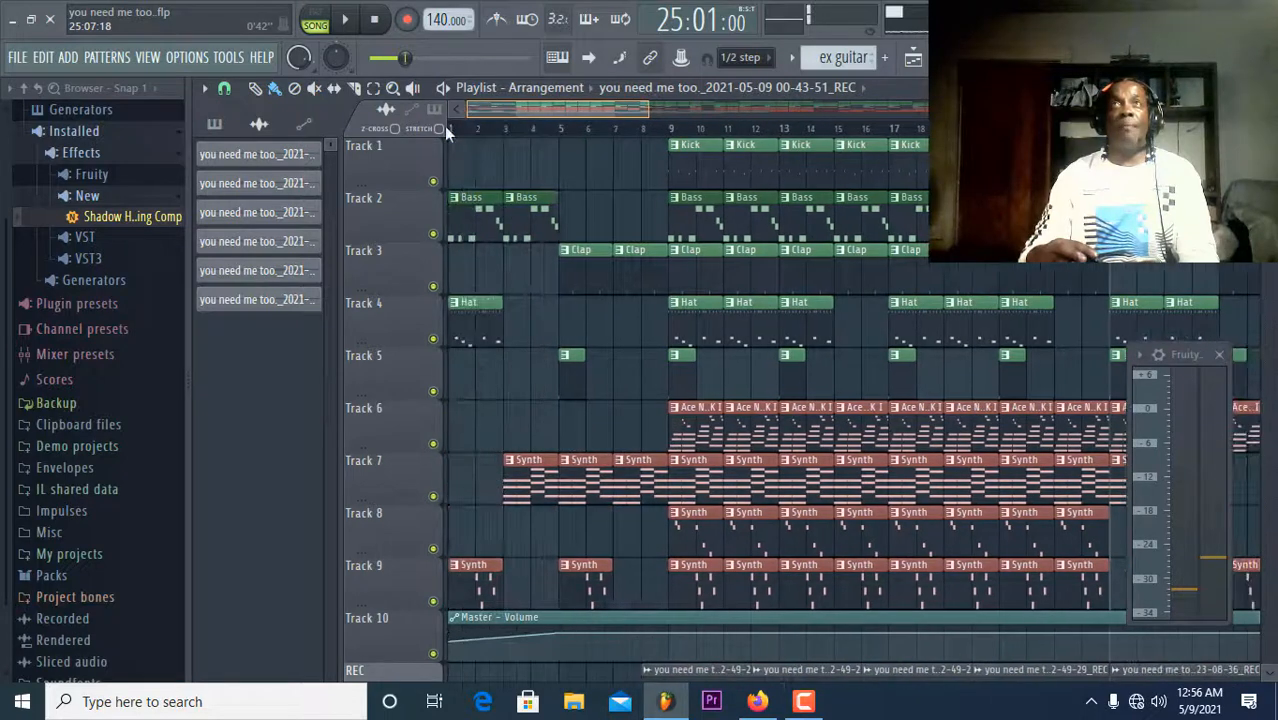
pyautogui.moveTo(778, 140); pyautogui.dragTo(668, 128)
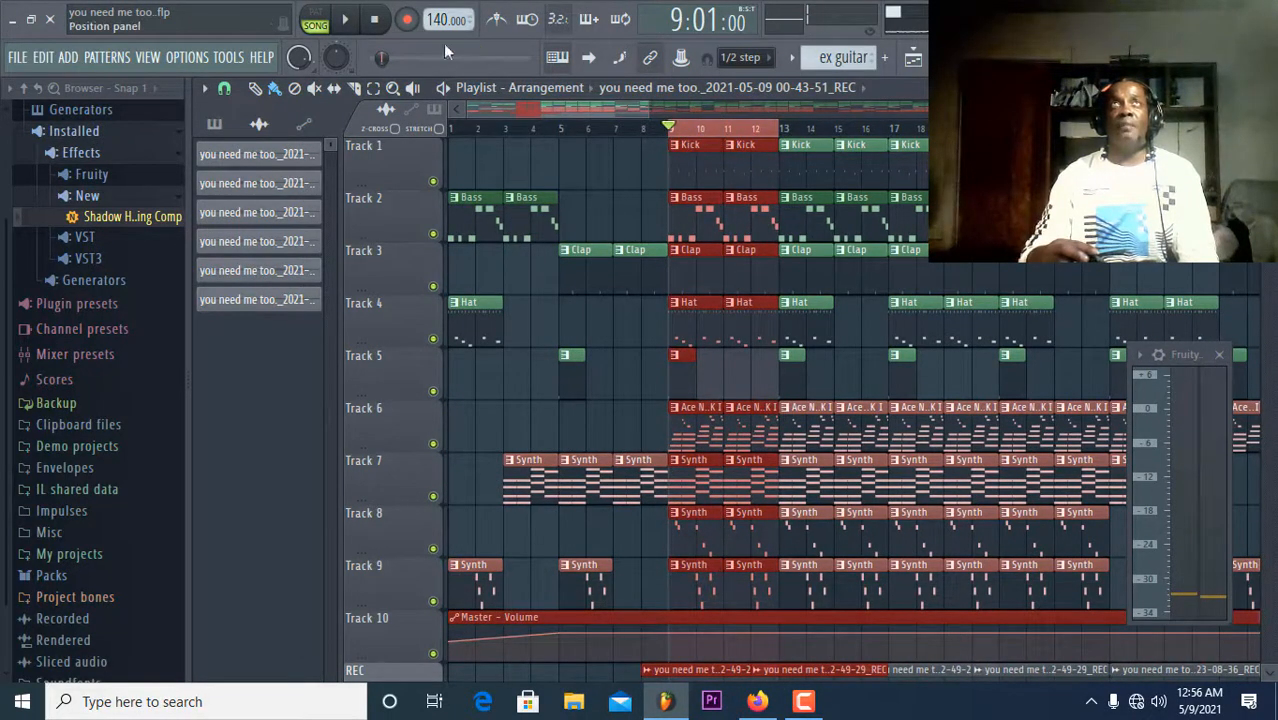
pyautogui.click(350, 22)
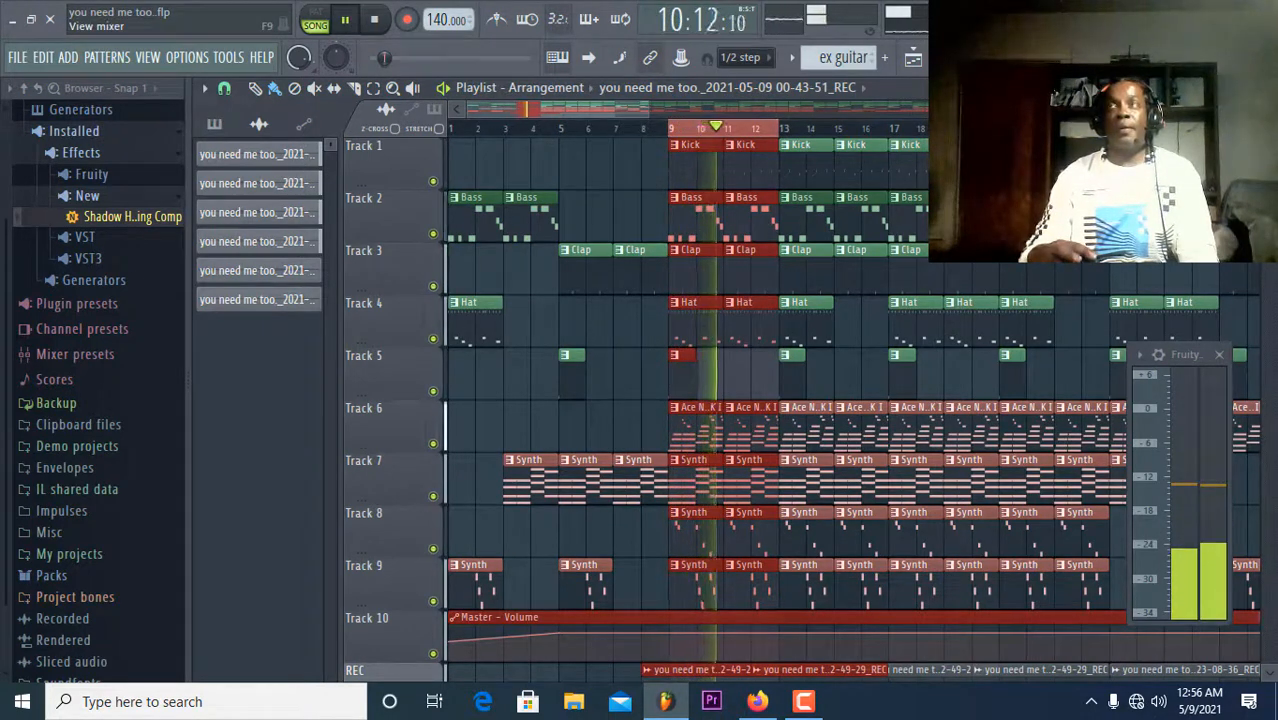
# Reopen Newtone from the Master track's effect slot 3, stop the song, and play the recording in Newtone.
pyautogui.press('F9')
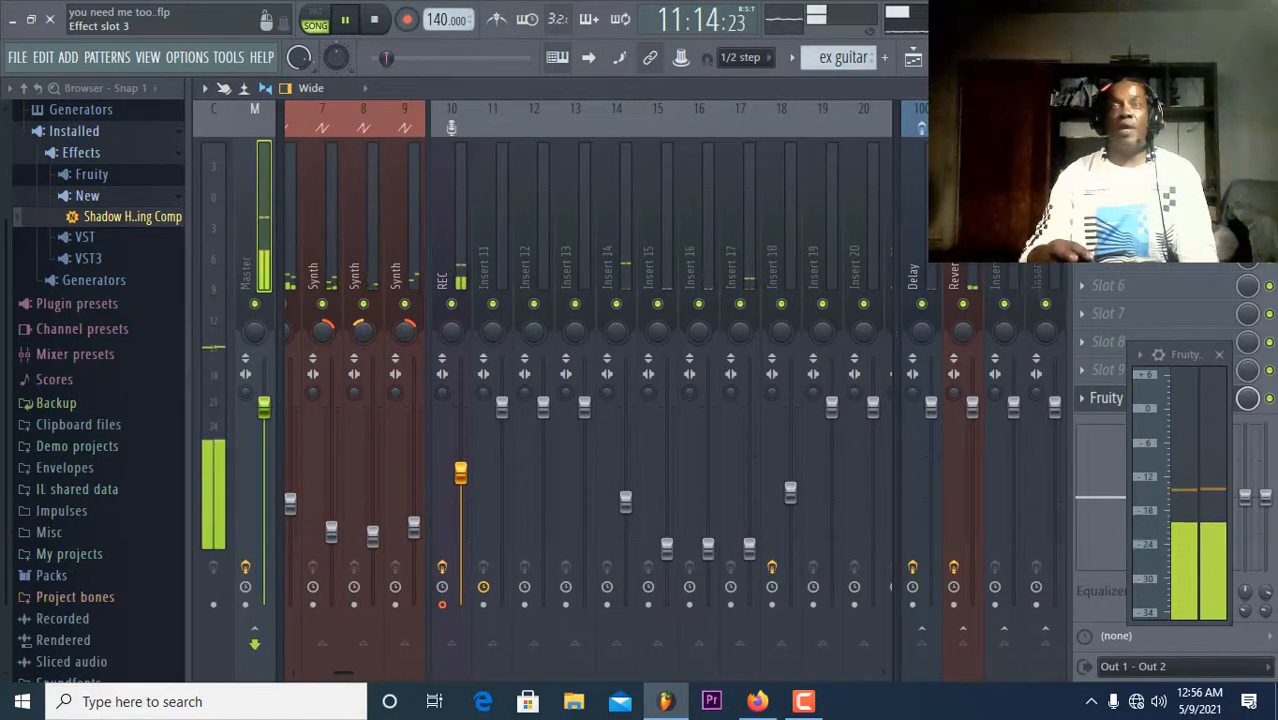
pyautogui.click(1130, 201)
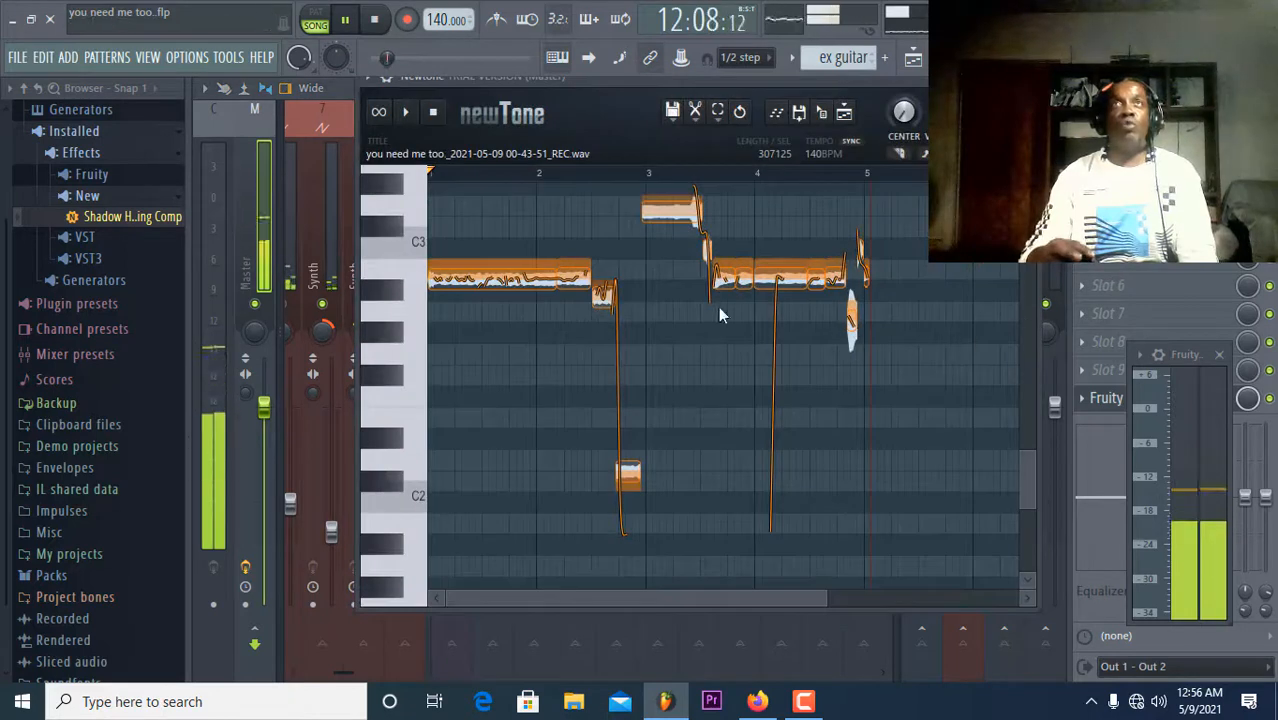
pyautogui.click(376, 20)
pyautogui.click(409, 112)
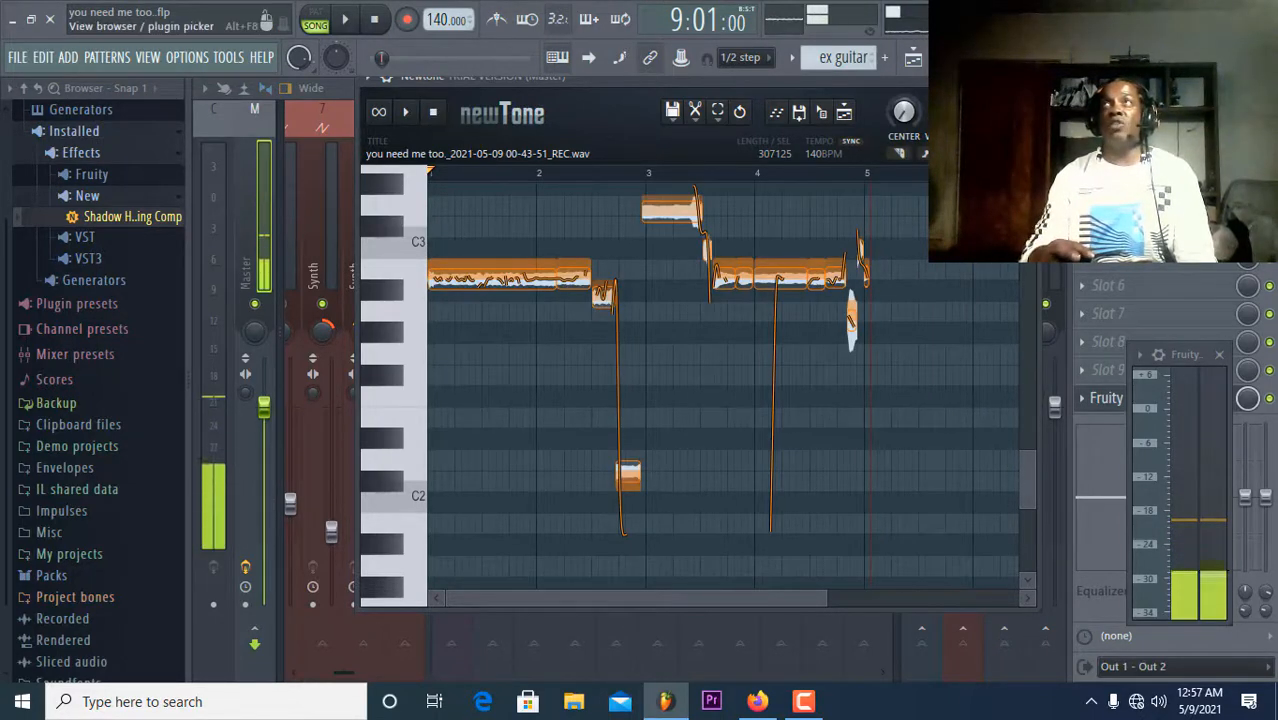
# Close Newtone and delete it from effect slot 3 of the Master track.
pyautogui.hotkey('ctrl', 's')
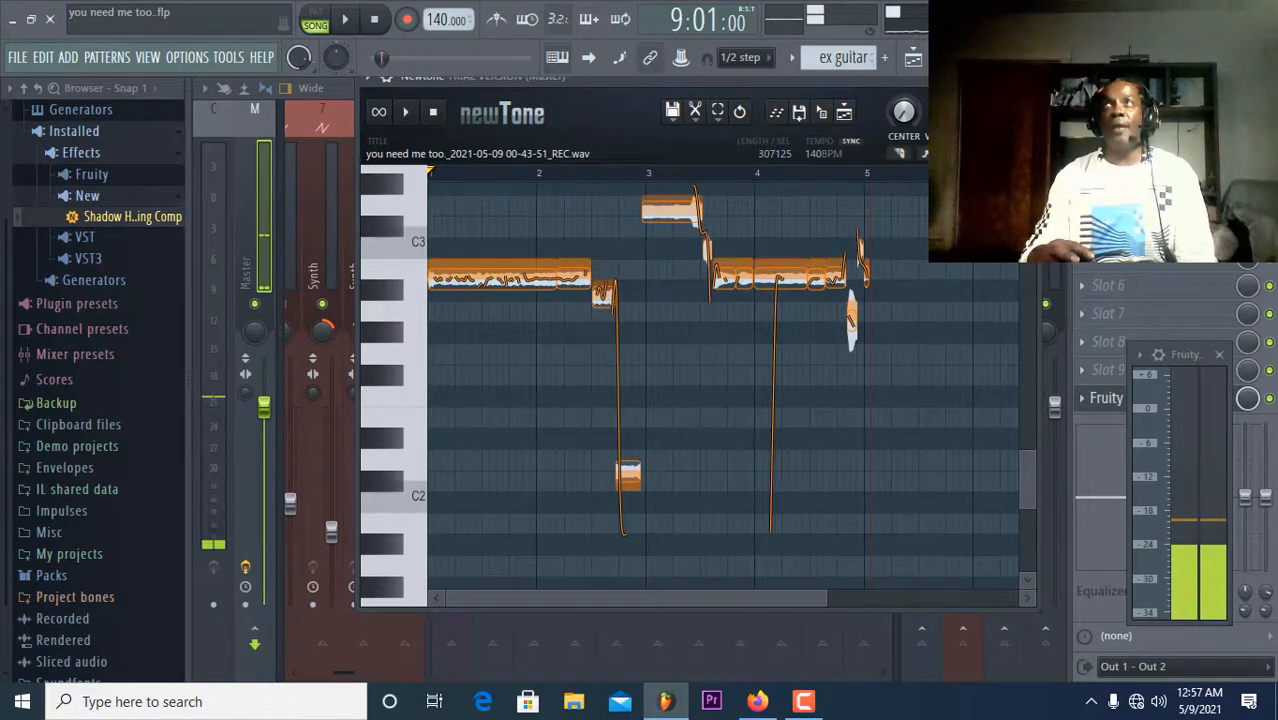
pyautogui.click(1028, 77)
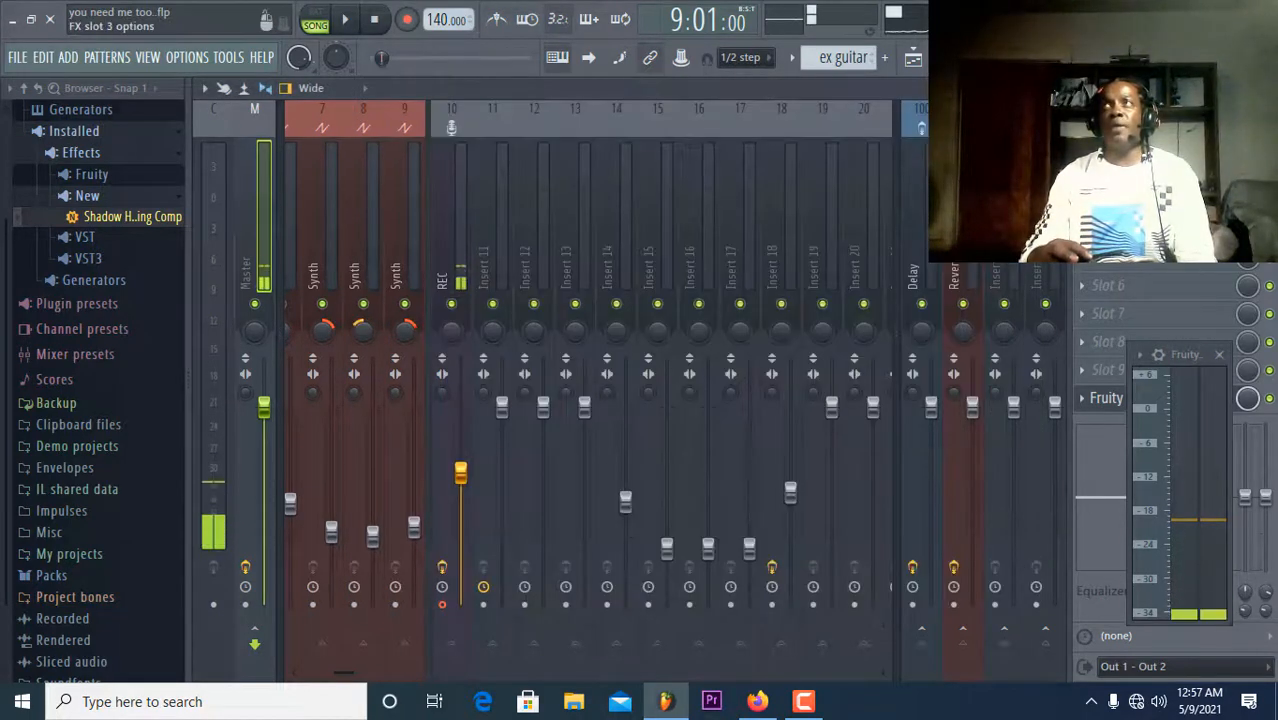
pyautogui.click(1082, 202)
pyautogui.click(1092, 240)
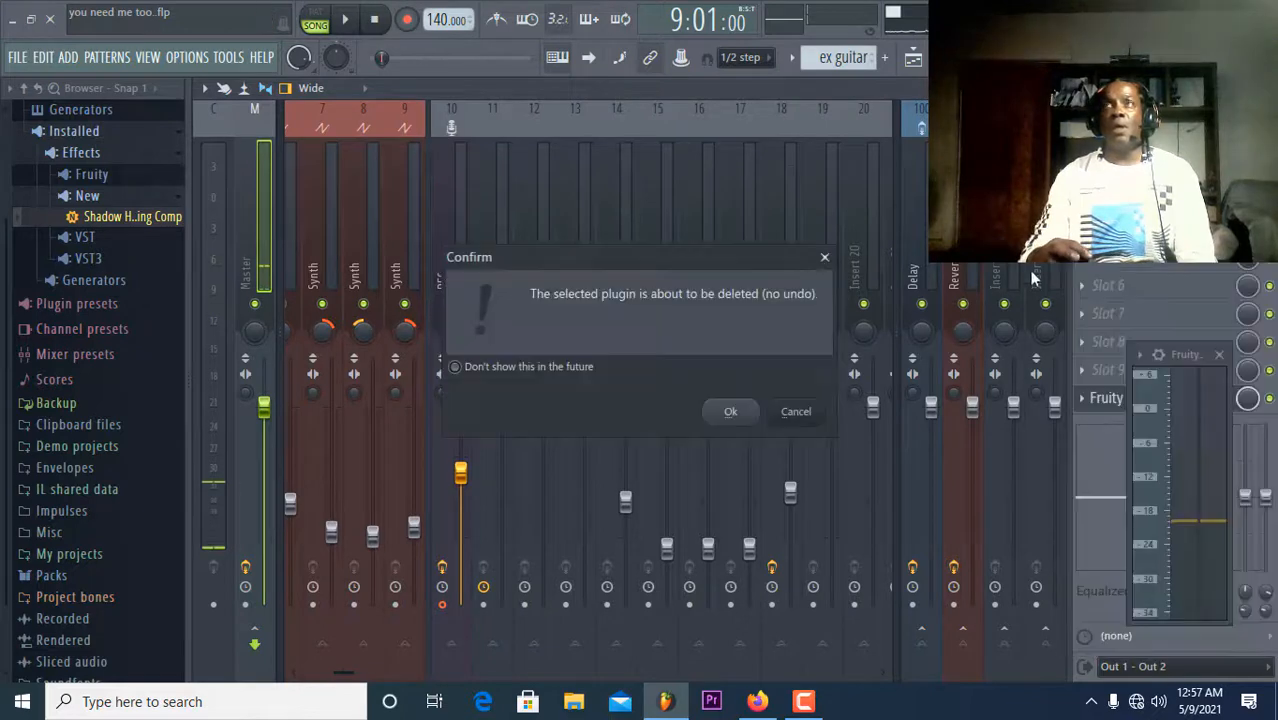
pyautogui.click(729, 412)
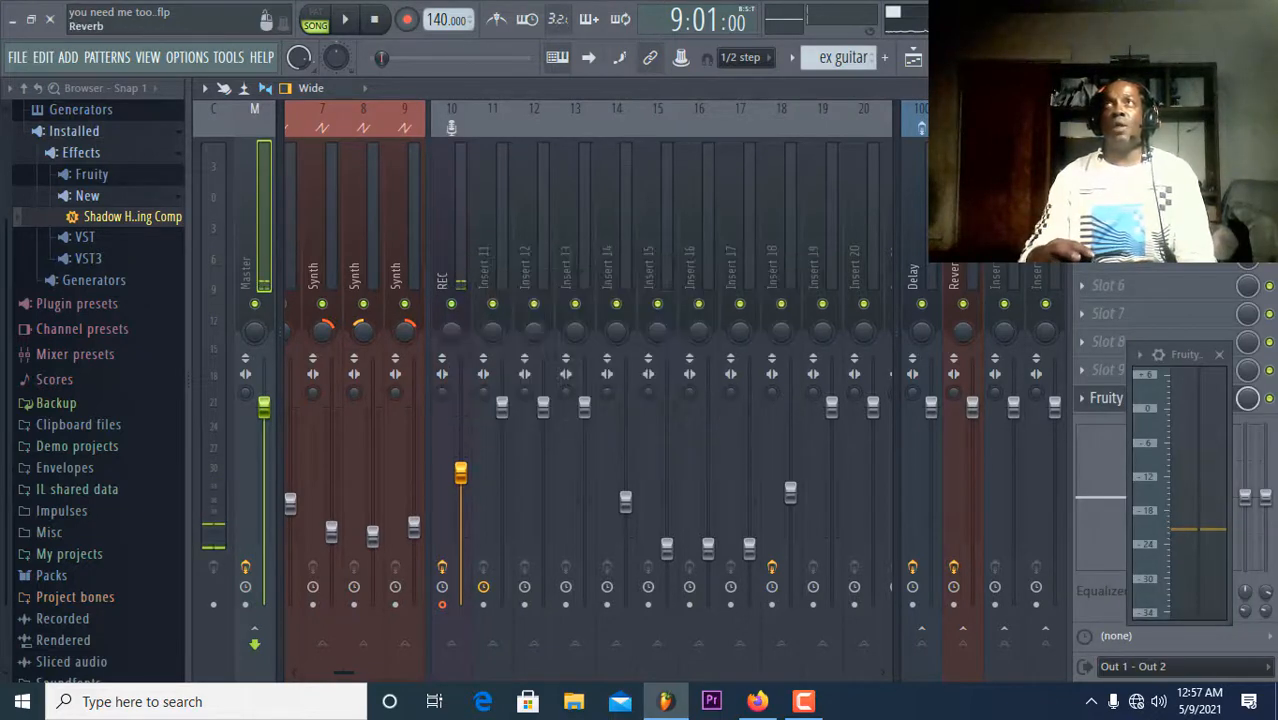
# Open the channel settings of the 23-08-36_REC vocal recording and load its sample into the Edison audio editor.
pyautogui.click(975, 57)
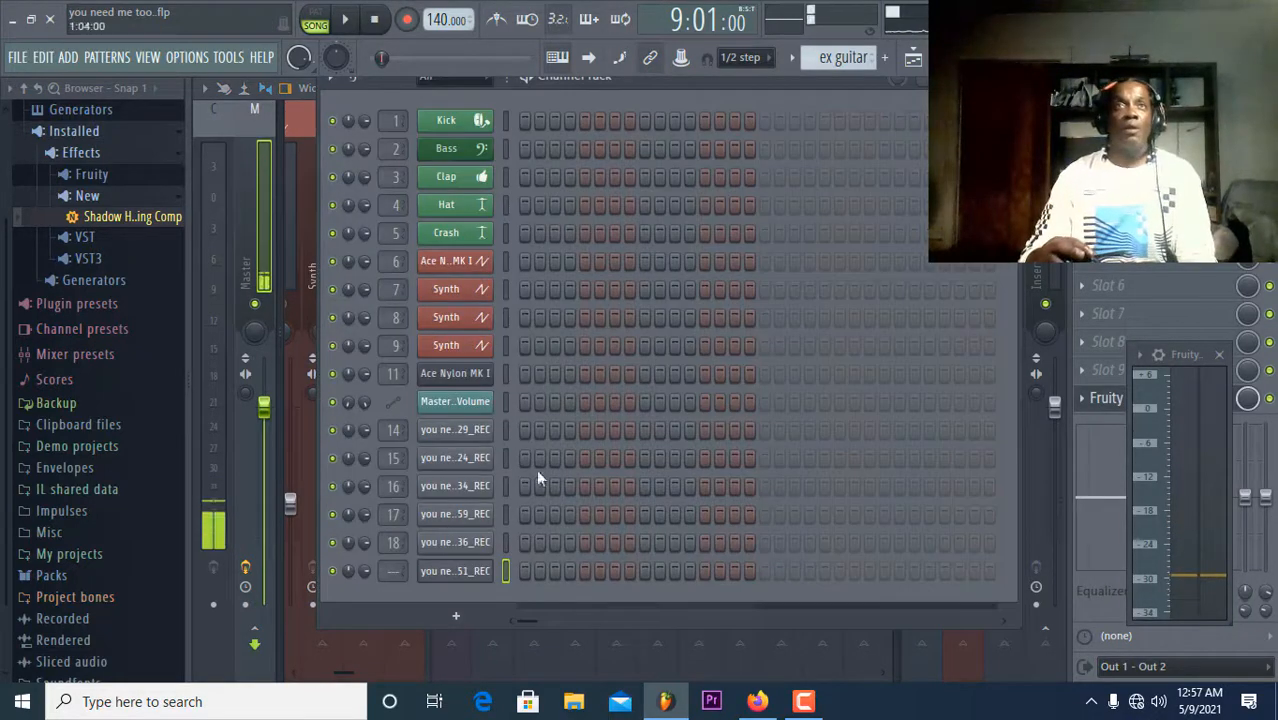
pyautogui.click(440, 546)
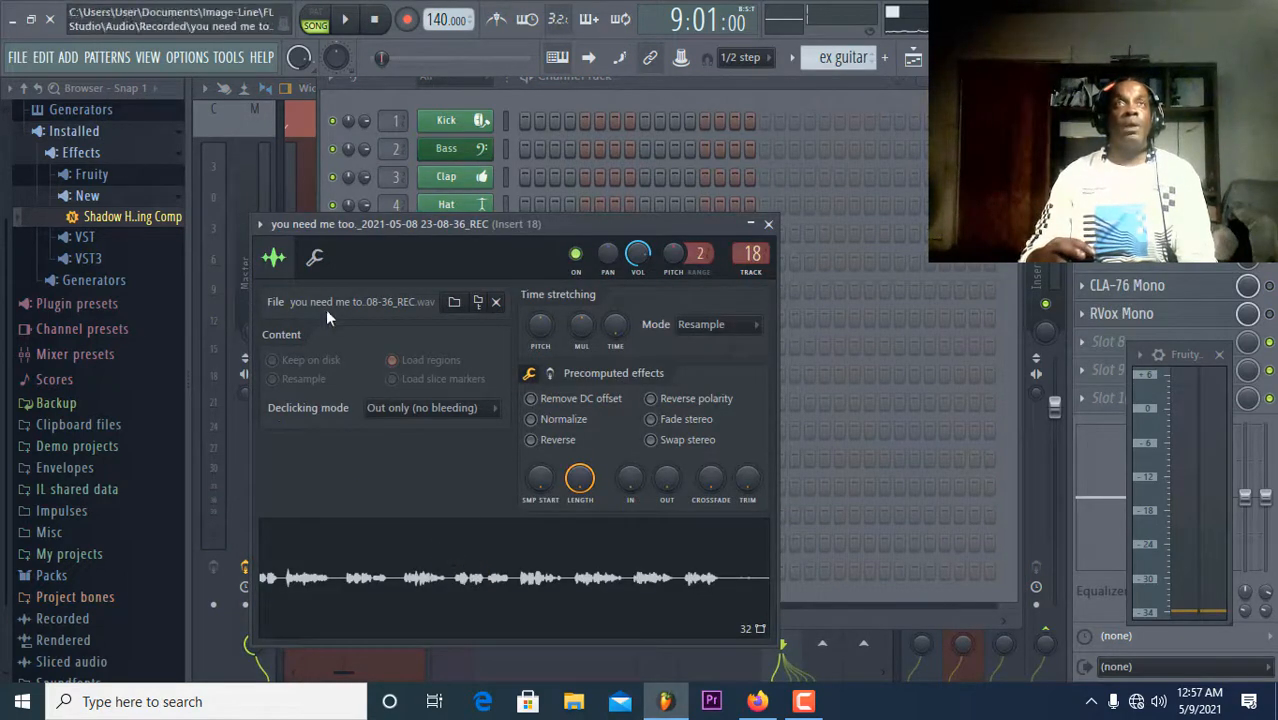
pyautogui.rightClick(508, 545)
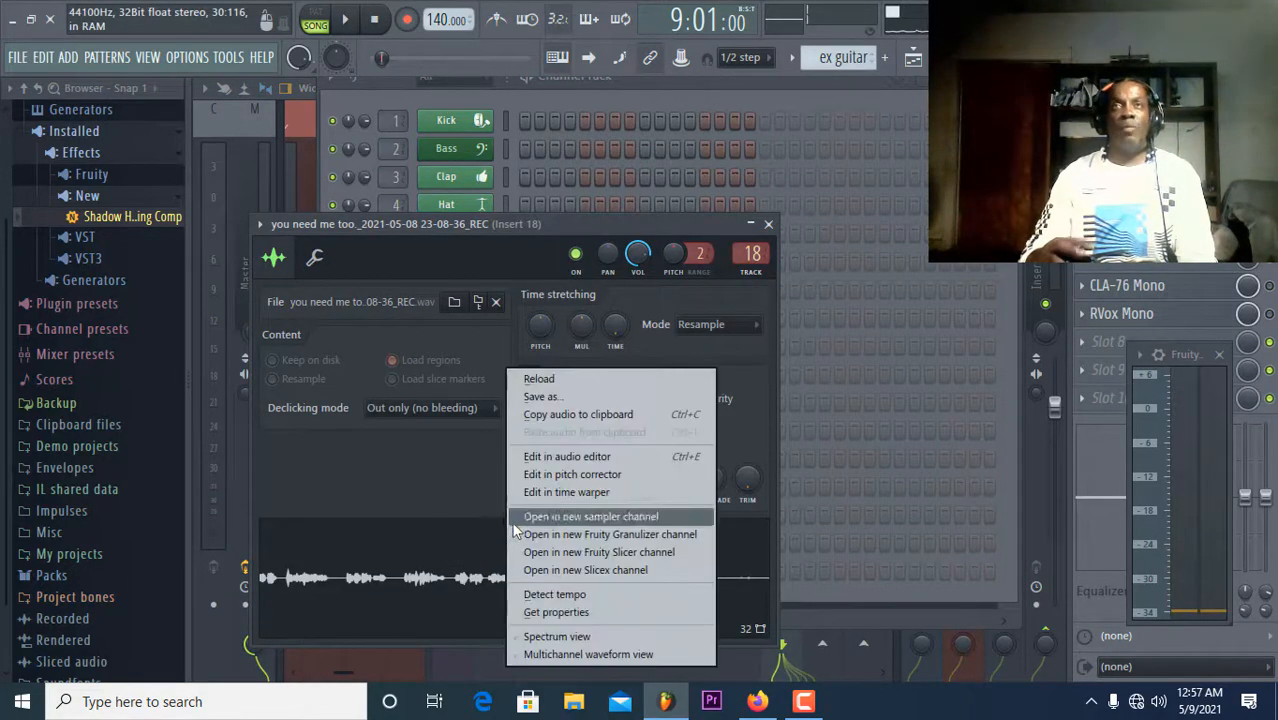
pyautogui.click(531, 457)
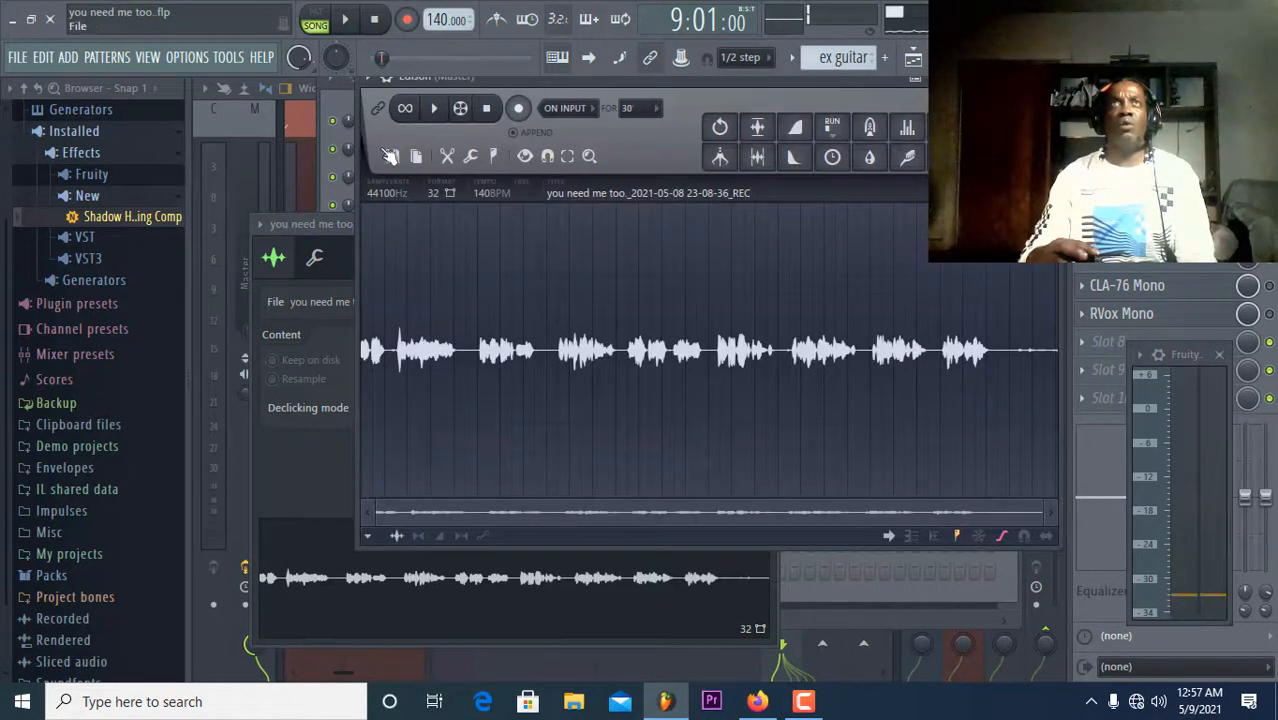
# Listen to the vocal in Edison, and view the denoise clean-up tool for the near-silent passage after the last phrase.
pyautogui.click(438, 110)
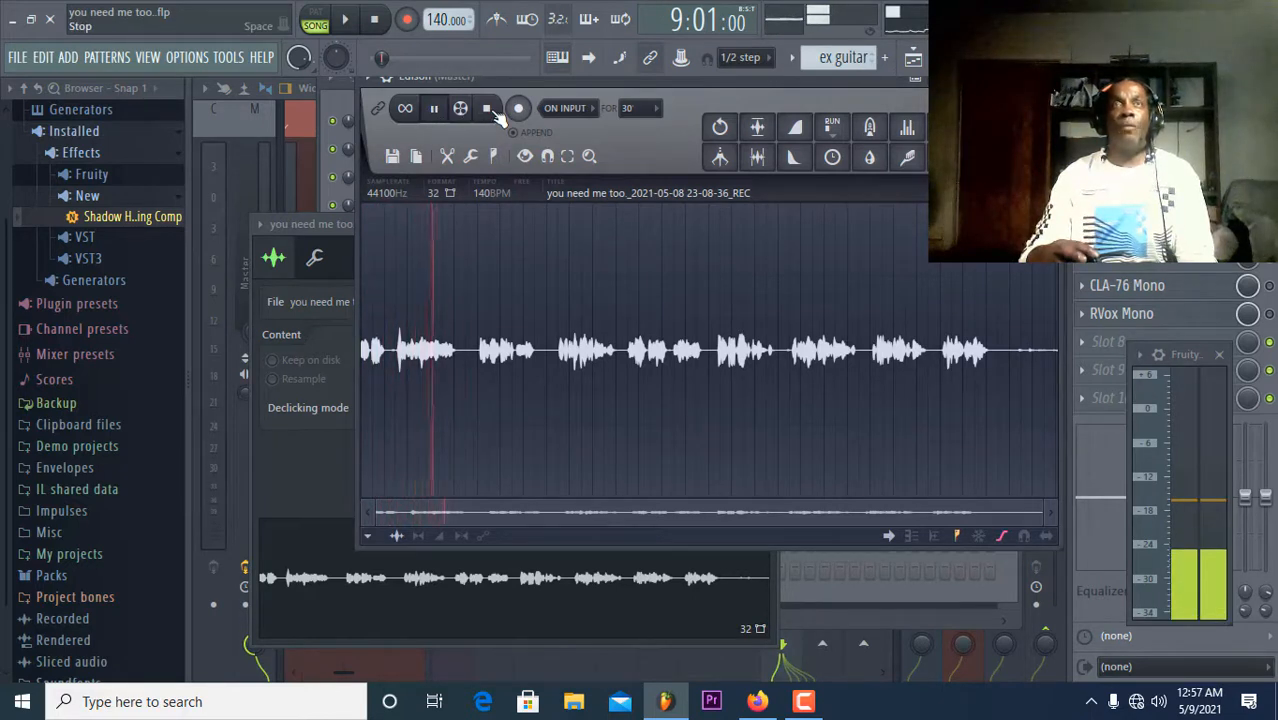
pyautogui.click(492, 111)
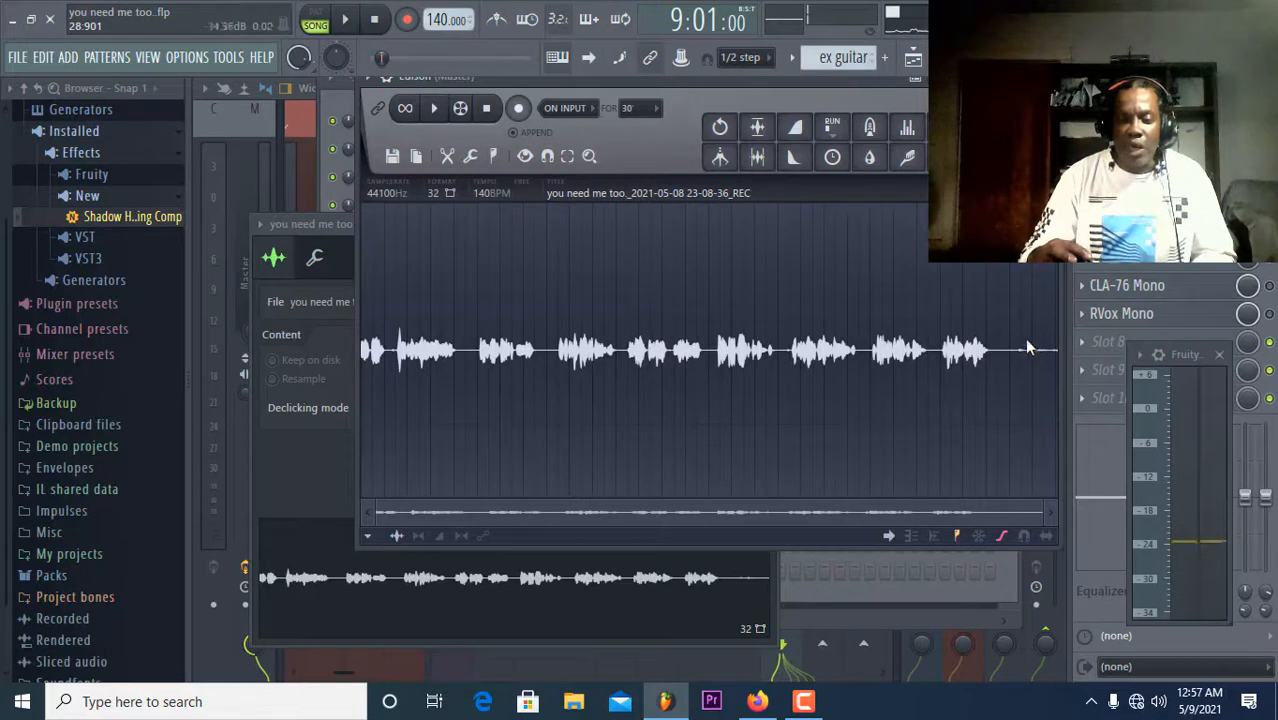
pyautogui.moveTo(1016, 296); pyautogui.dragTo(1018, 296)
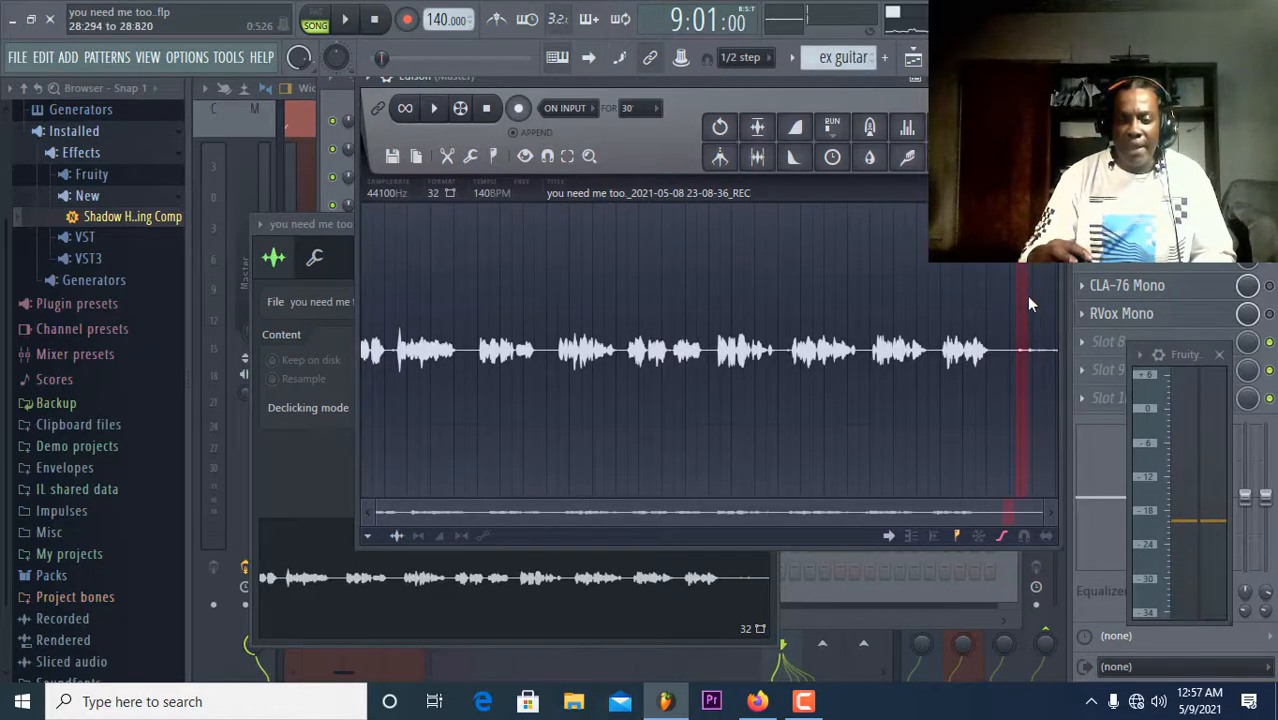
pyautogui.click(907, 158)
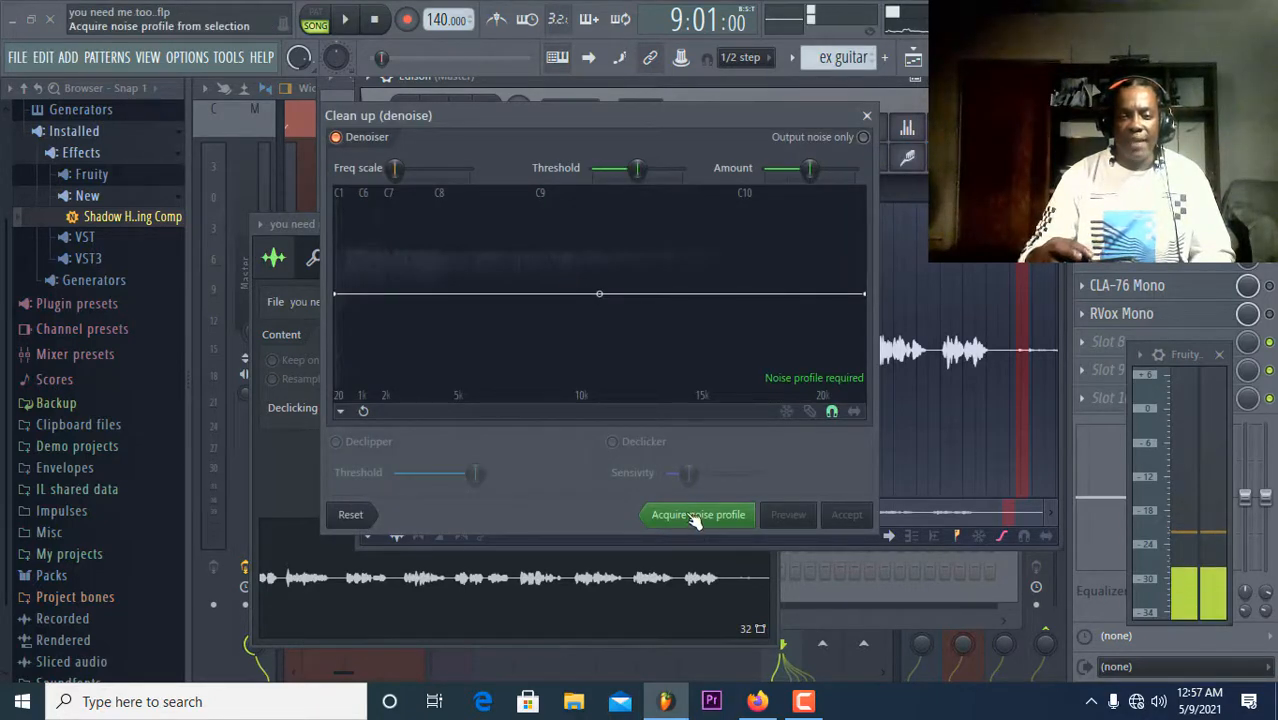
pyautogui.click(867, 115)
# Select the entire vocal recording in Edison and view the denoise clean-up tool for it.
pyautogui.moveTo(1022, 268); pyautogui.dragTo(463, 300)
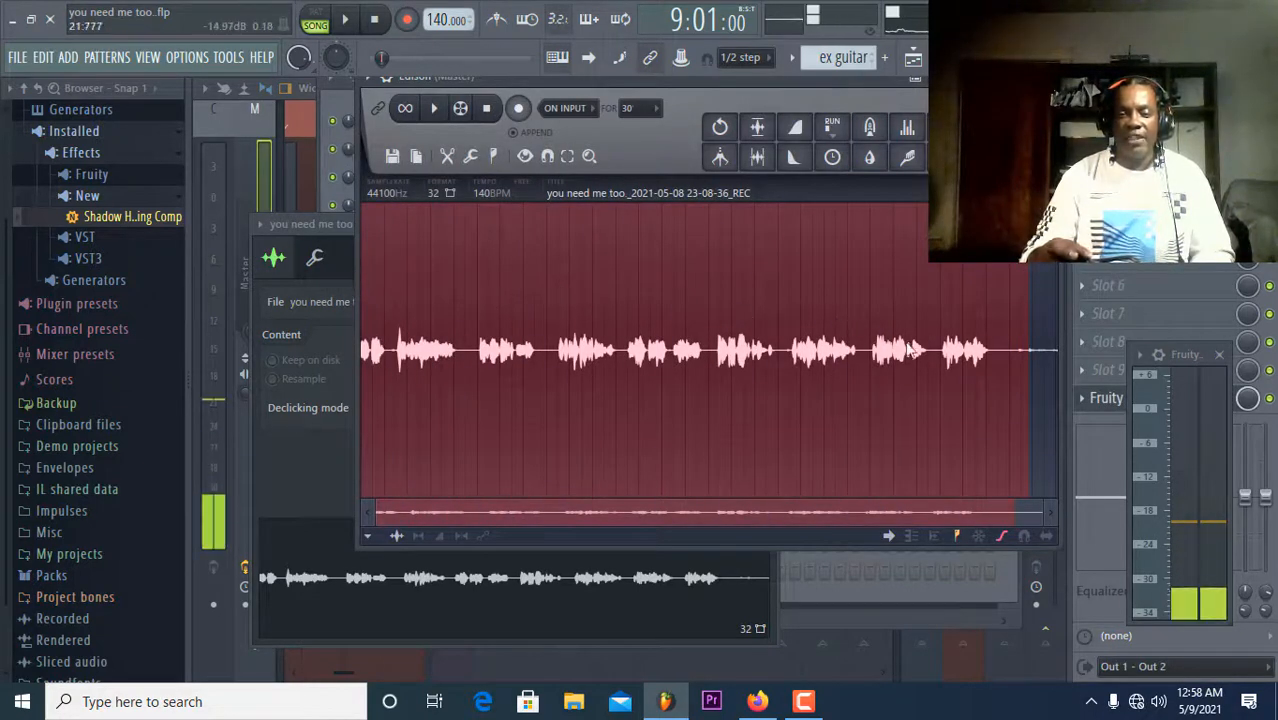
pyautogui.moveTo(1028, 330); pyautogui.dragTo(1074, 316)
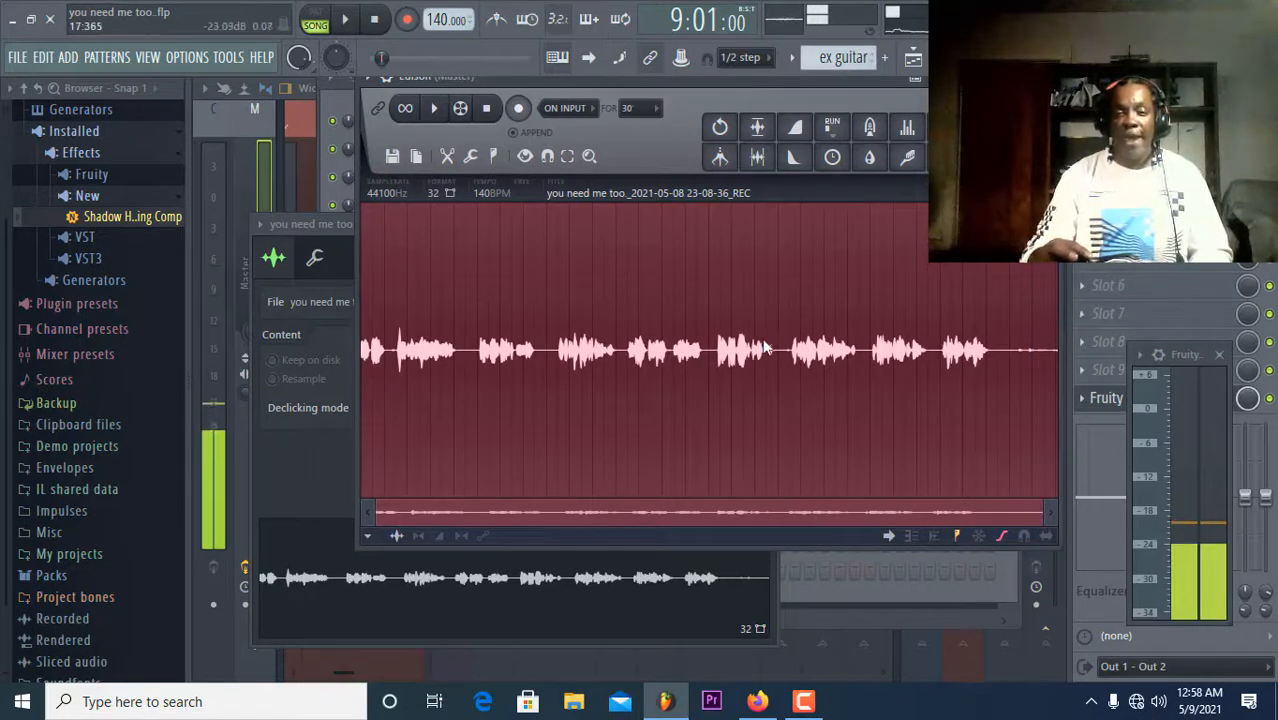
pyautogui.click(908, 166)
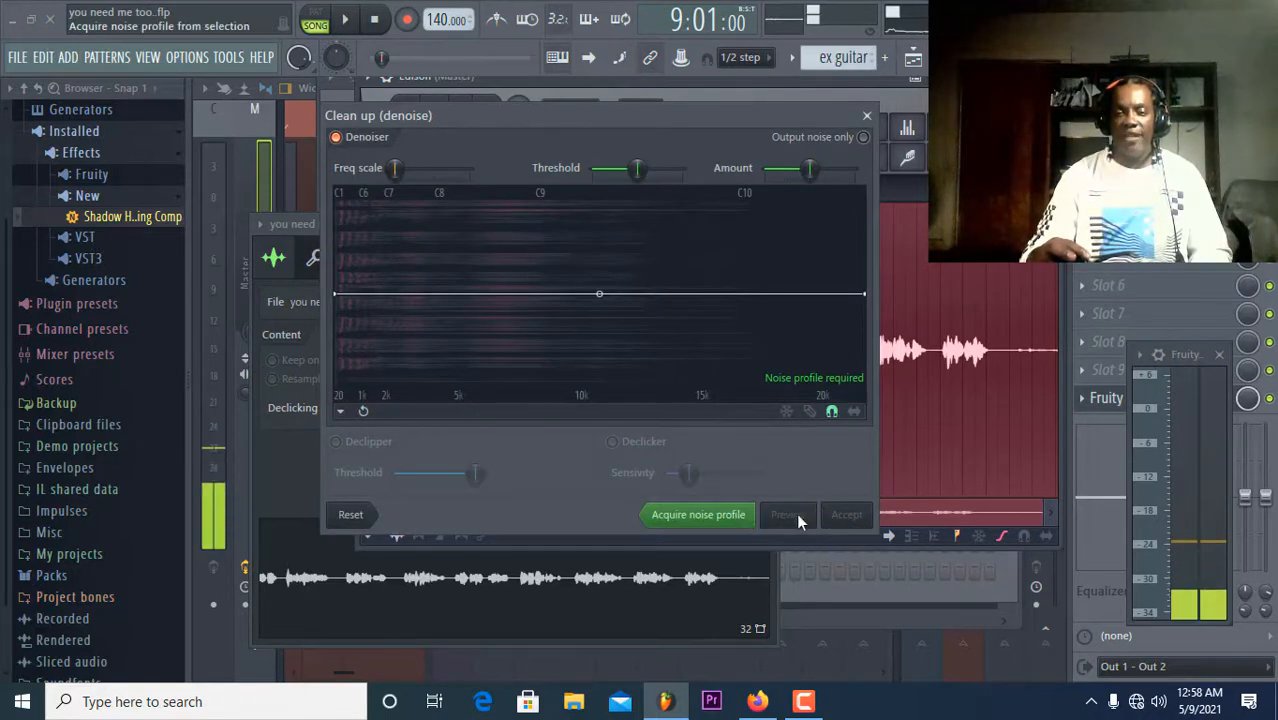
pyautogui.click(867, 116)
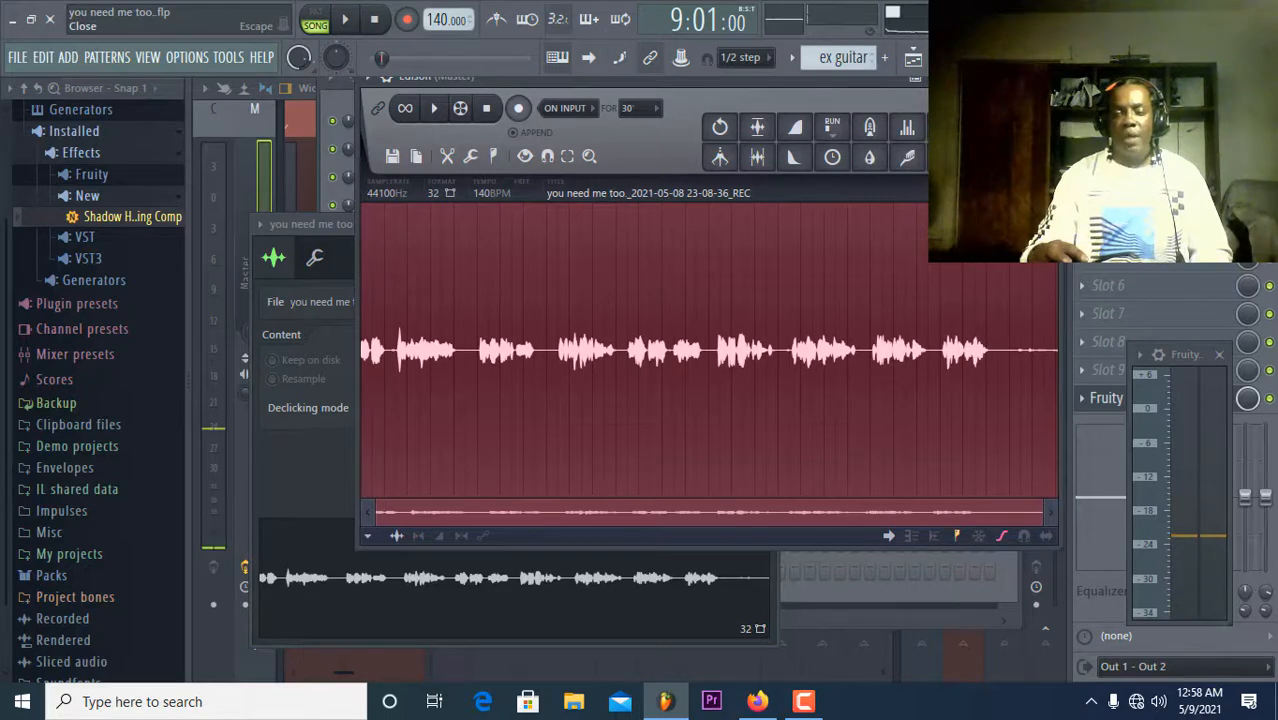
# Close Edison and delete it from effect slot 3 of the Master track.
pyautogui.click(1046, 77)
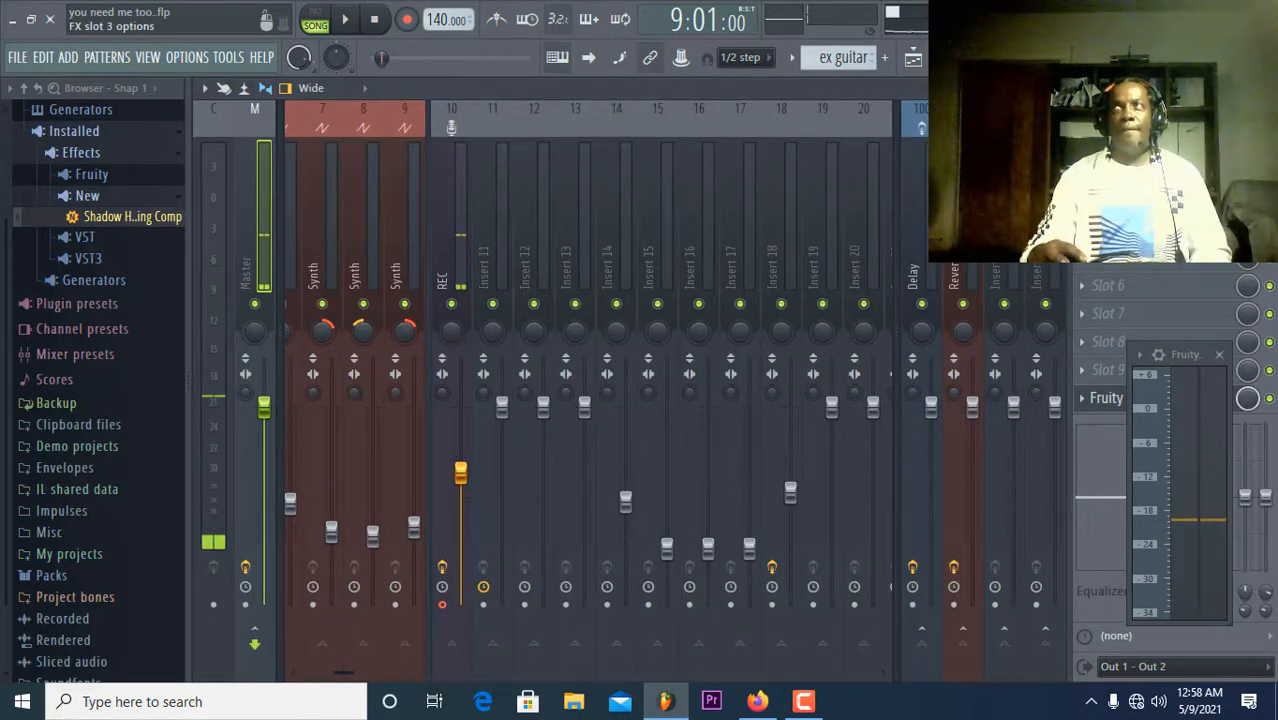
pyautogui.click(1082, 202)
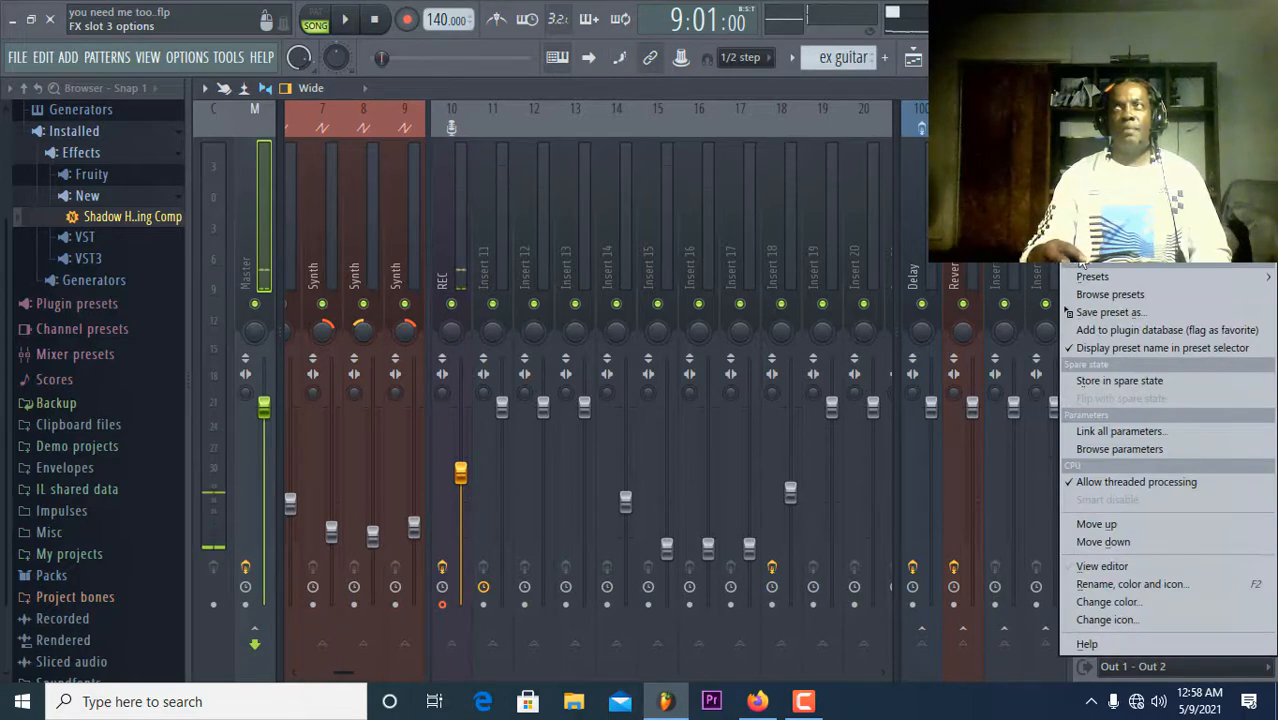
pyautogui.click(1082, 258)
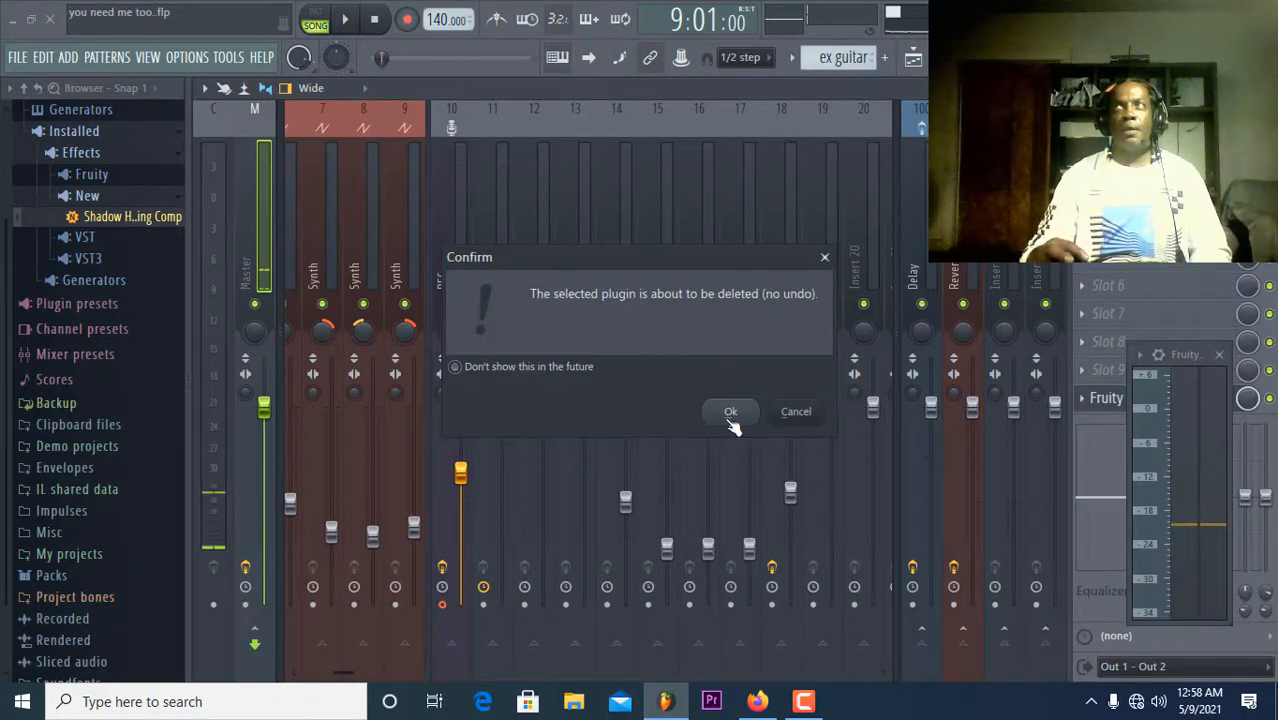
pyautogui.click(730, 412)
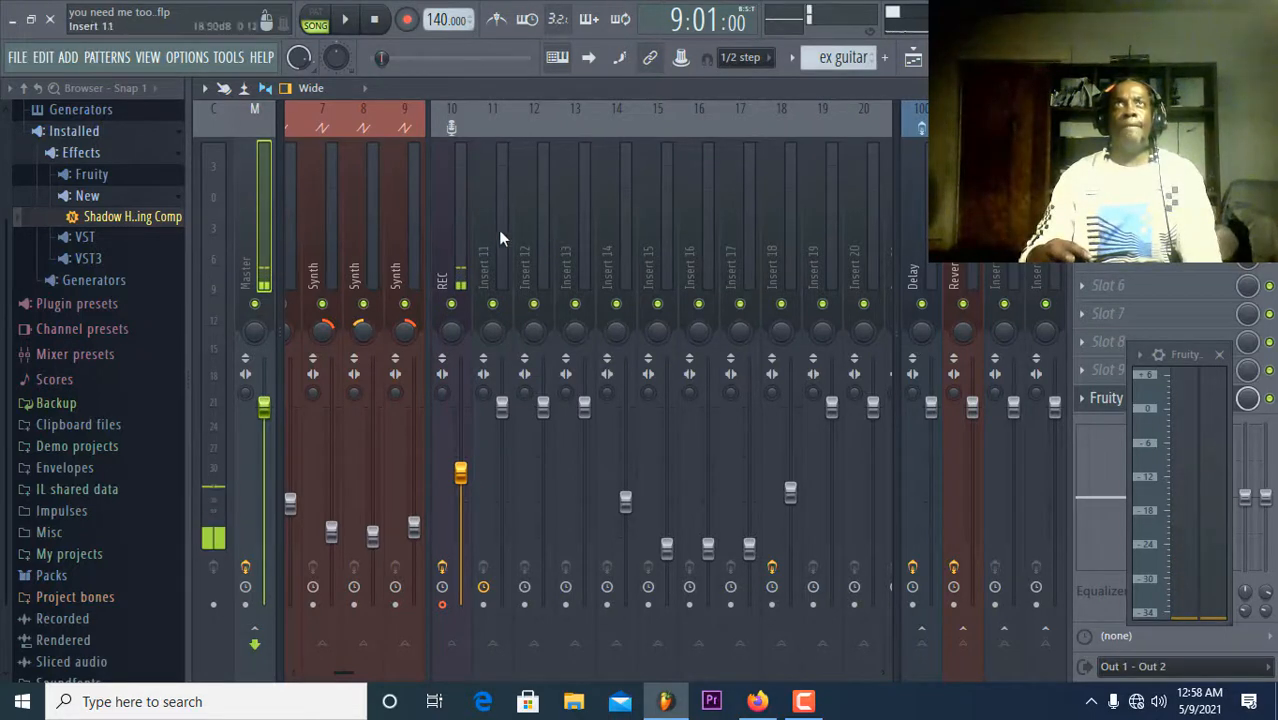
# Select the REC track, switch to Insert 14 in the mixer, and play the song briefly from bar 9.
pyautogui.click(436, 231)
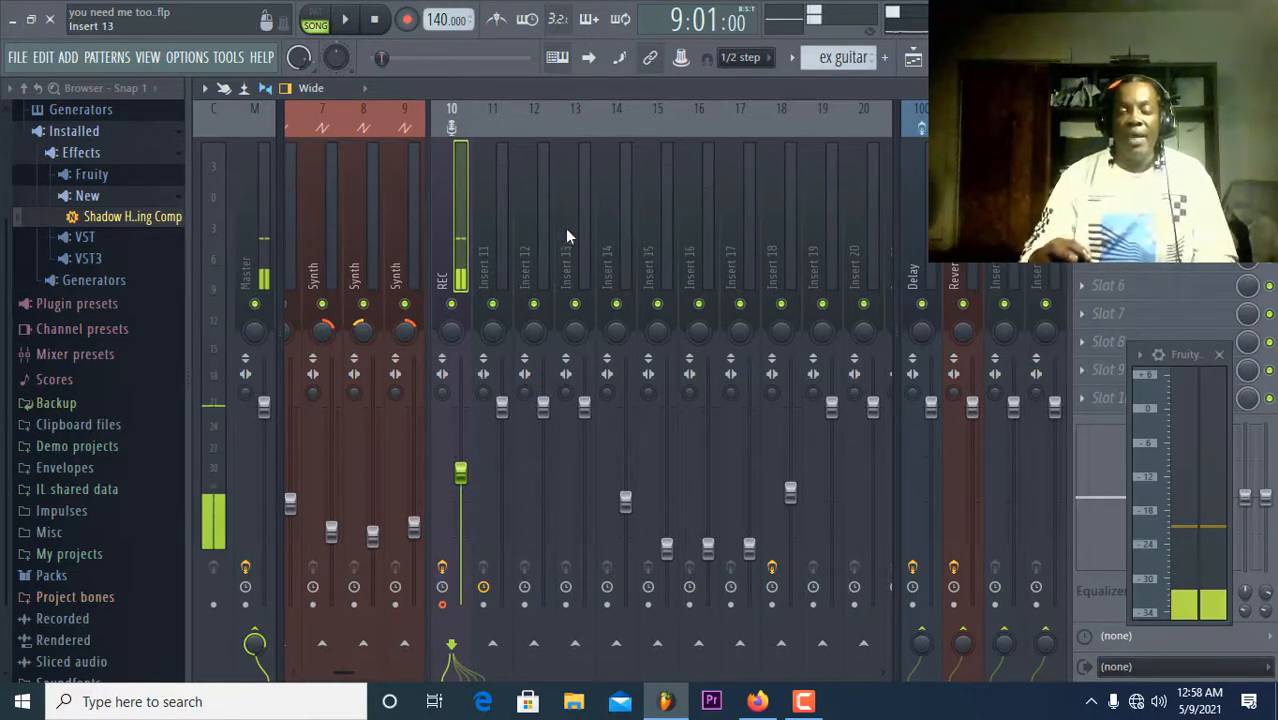
pyautogui.click(619, 245)
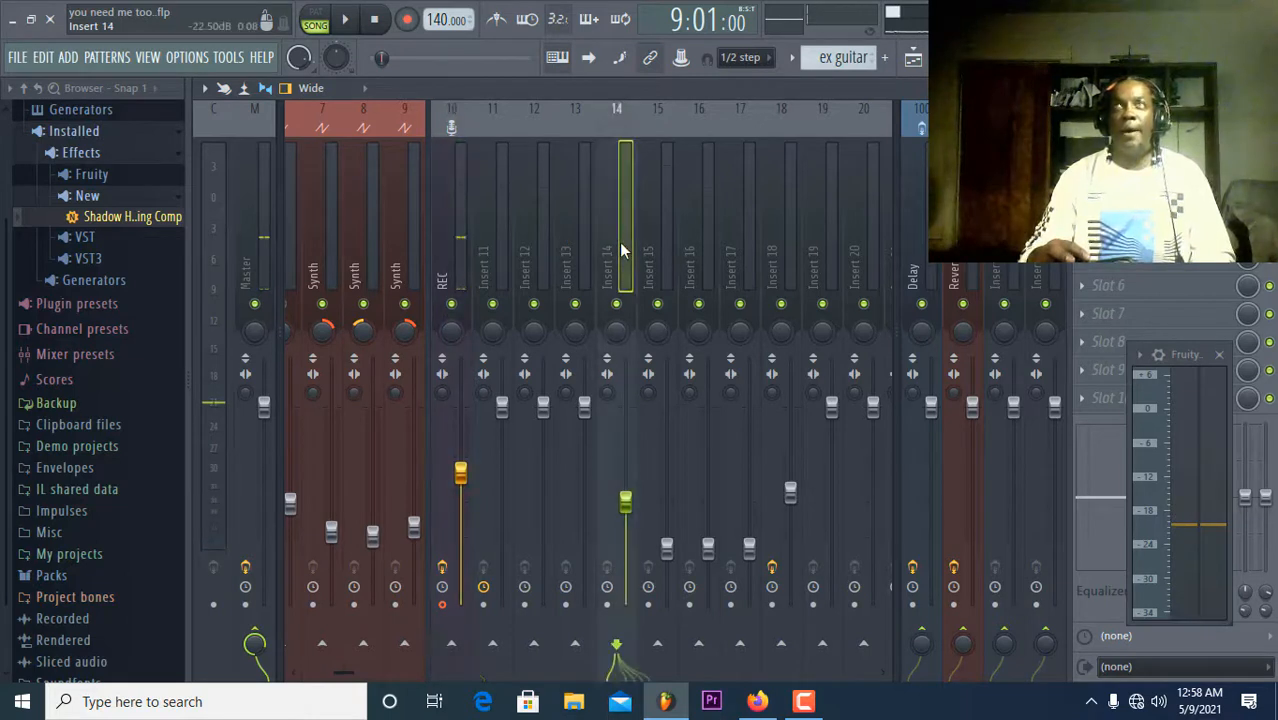
pyautogui.click(344, 19)
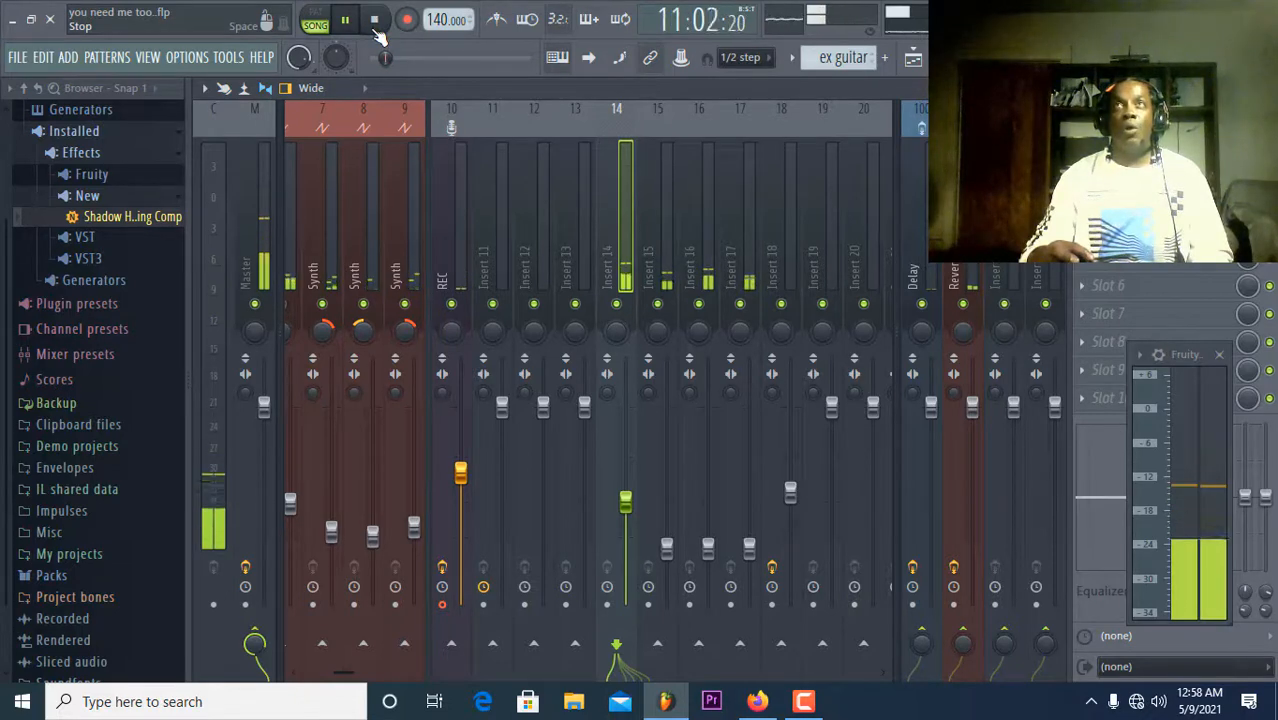
pyautogui.click(375, 20)
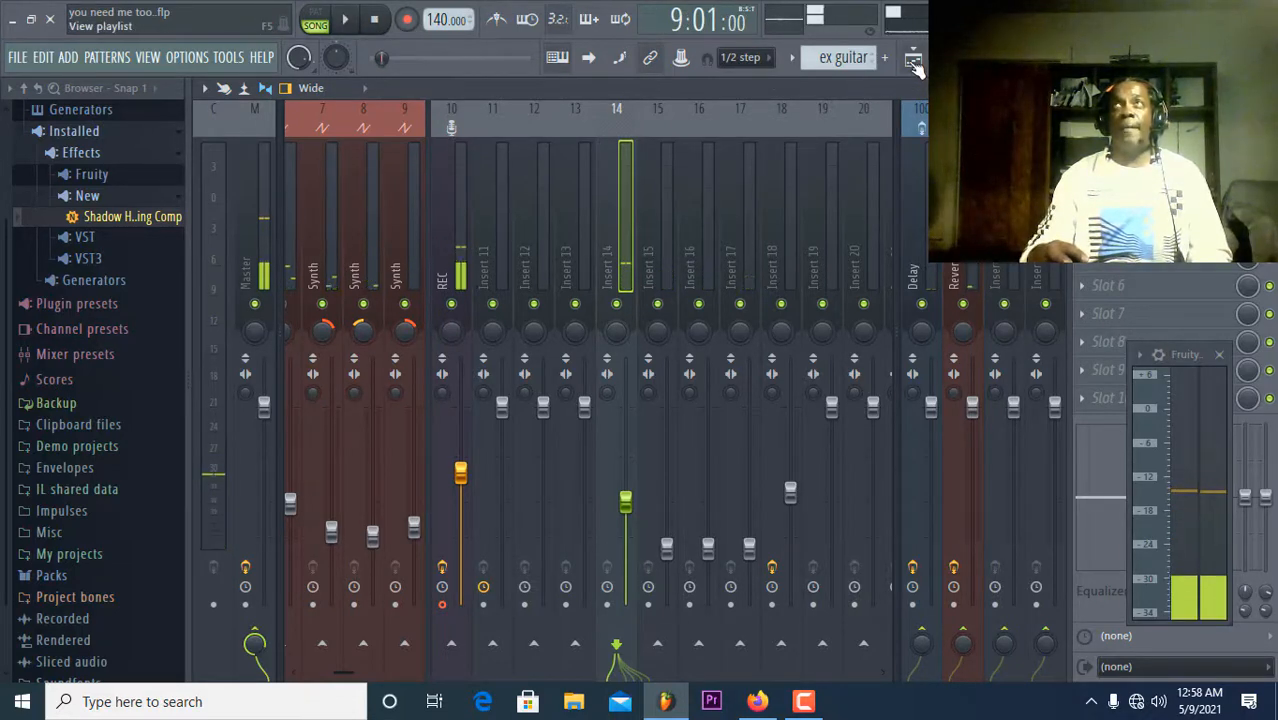
# In the playlist, select the section from bar 25 that spans the 23-08-36_REC vocal clip, and play it.
pyautogui.click(914, 61)
pyautogui.click(787, 134)
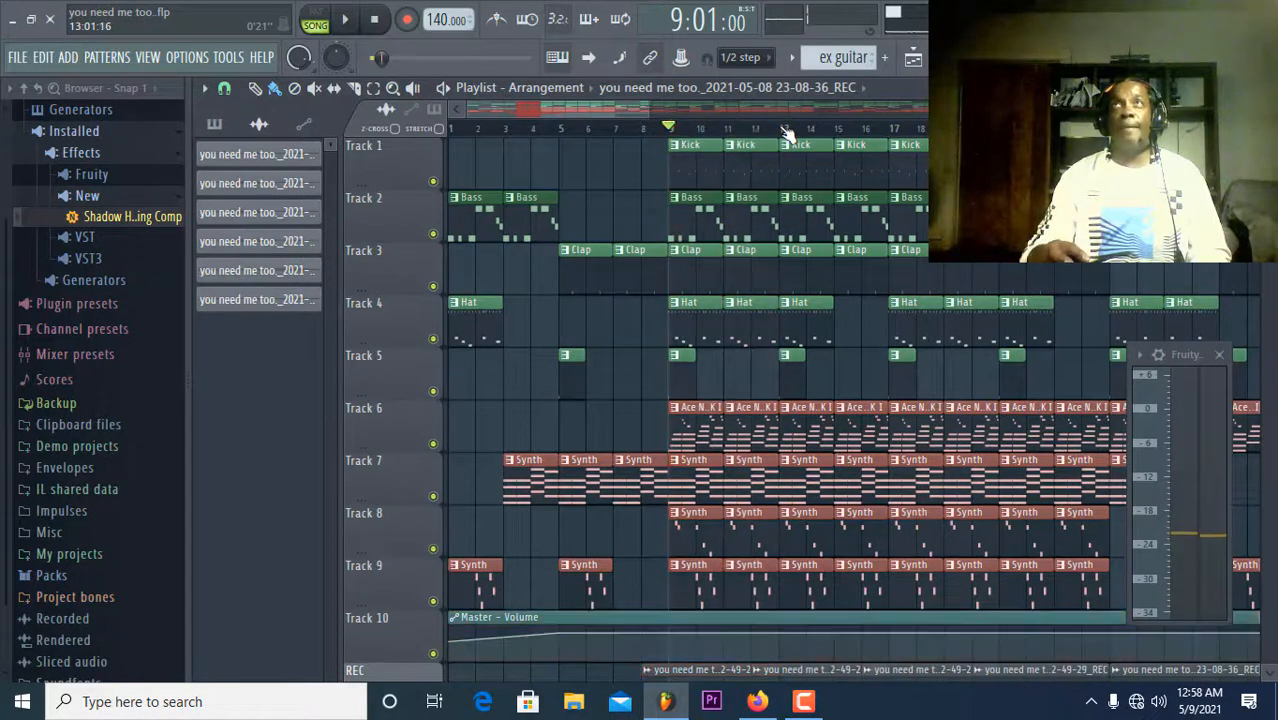
pyautogui.moveTo(586, 113); pyautogui.dragTo(684, 116)
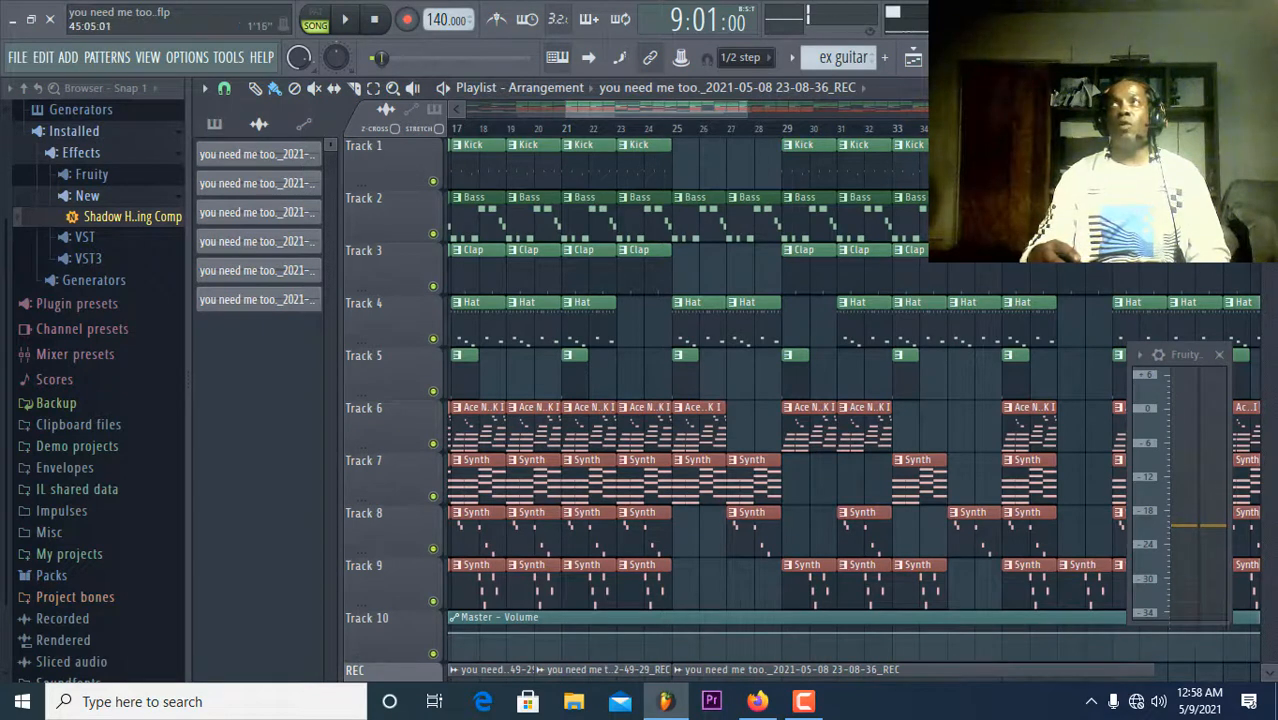
pyautogui.moveTo(1228, 130); pyautogui.dragTo(675, 160)
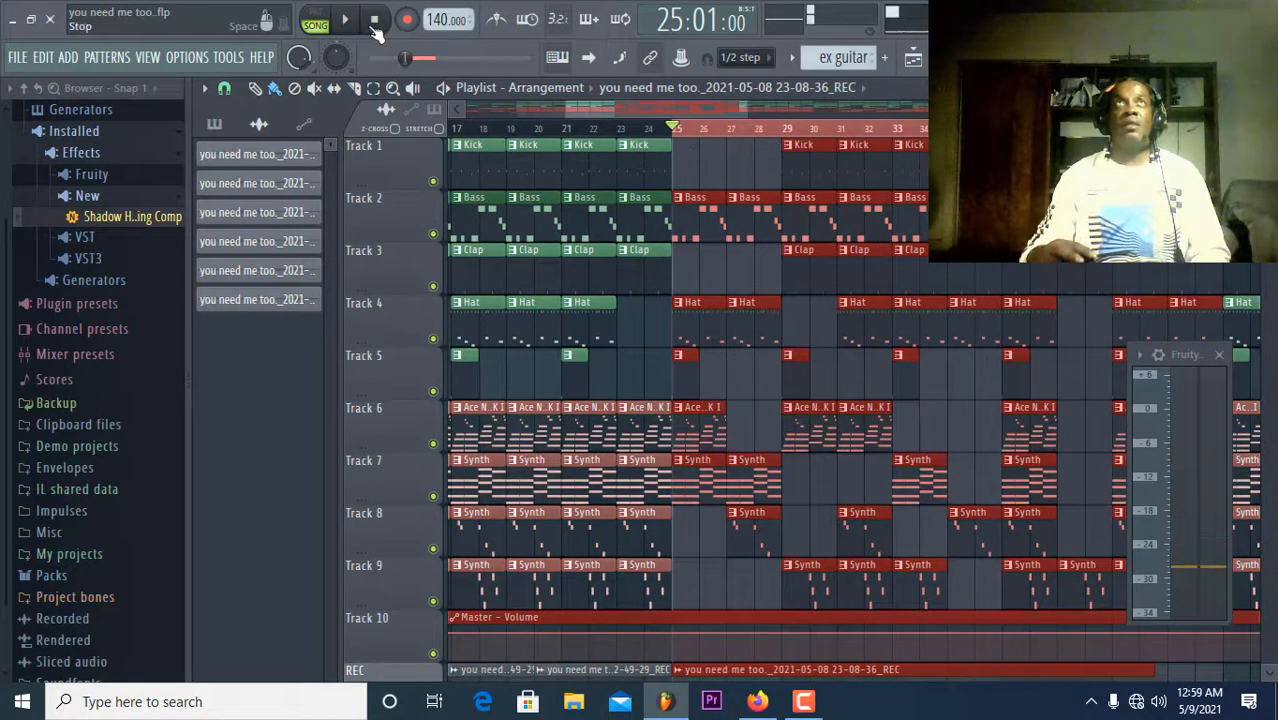
pyautogui.click(352, 21)
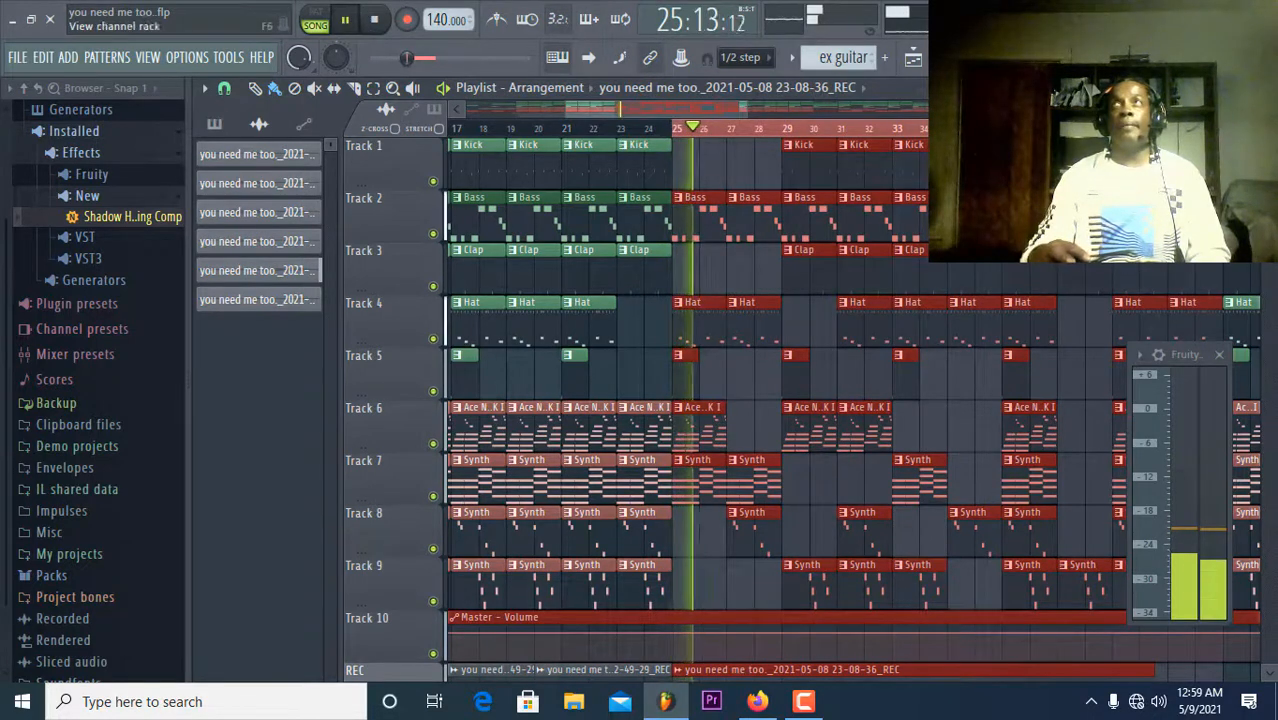
# Return to the mixer, select the vocal's track Insert 18, and stop playback.
pyautogui.press('F9')
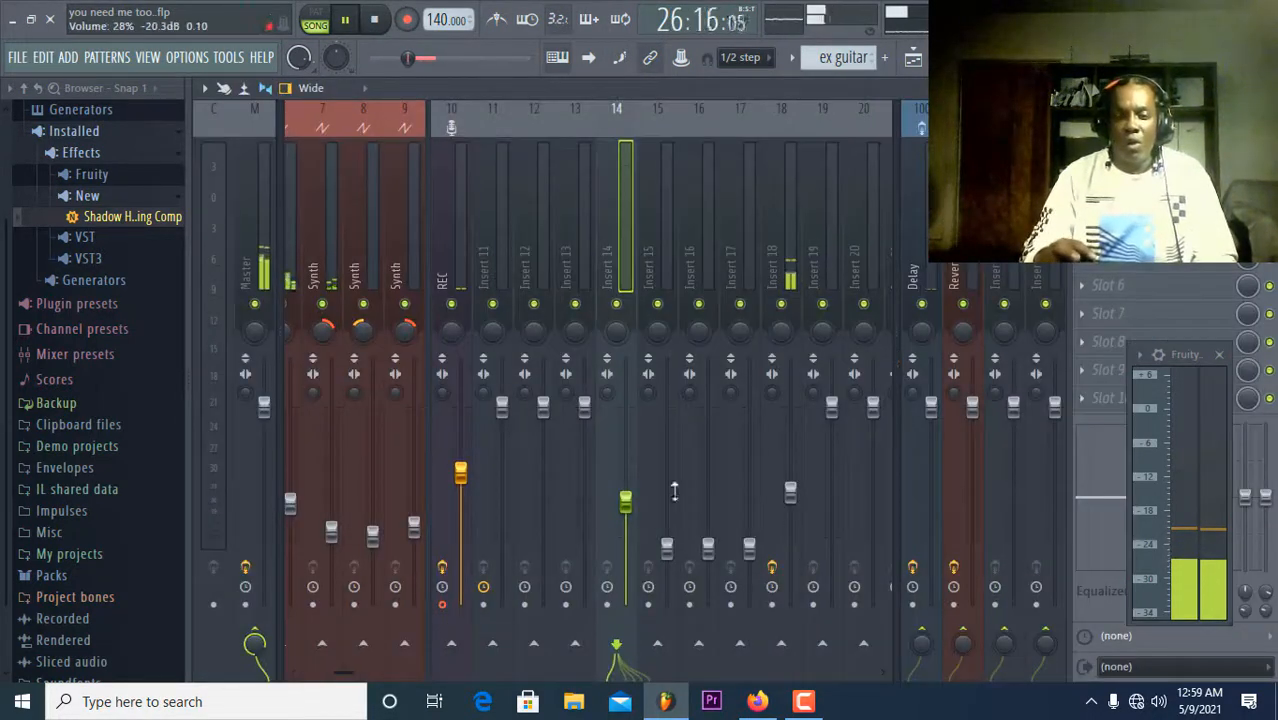
pyautogui.click(785, 262)
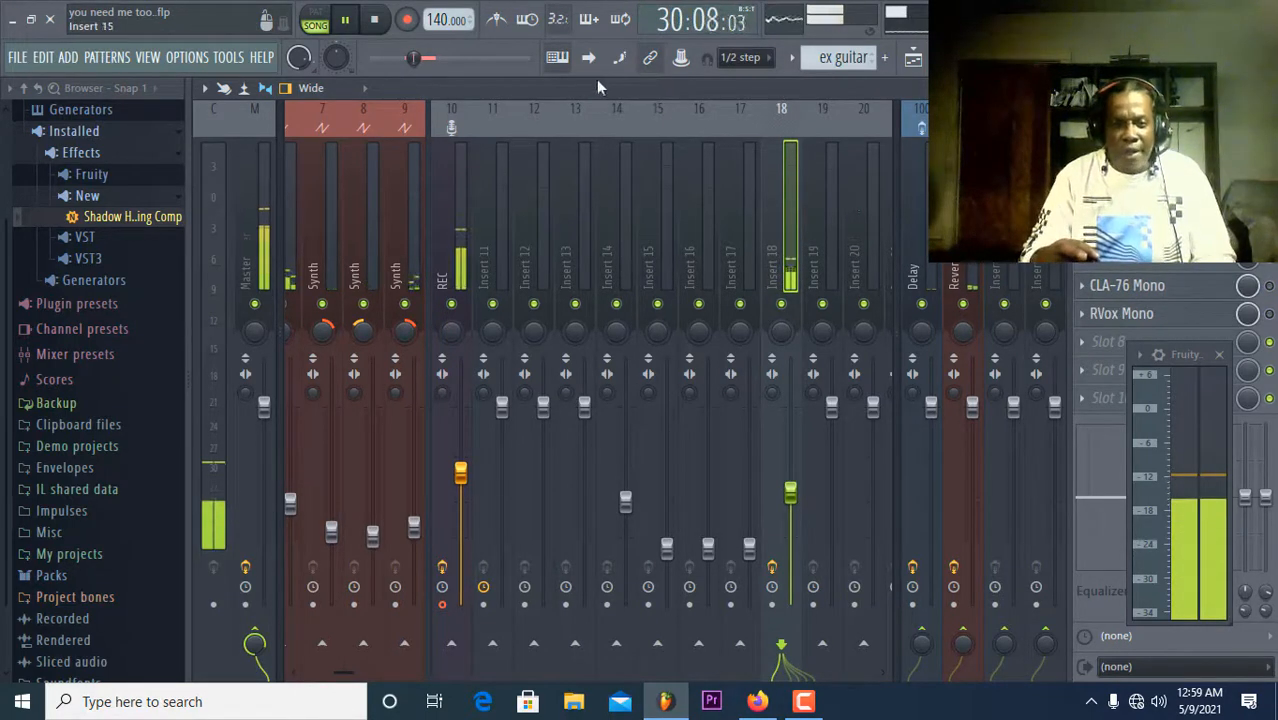
pyautogui.click(376, 22)
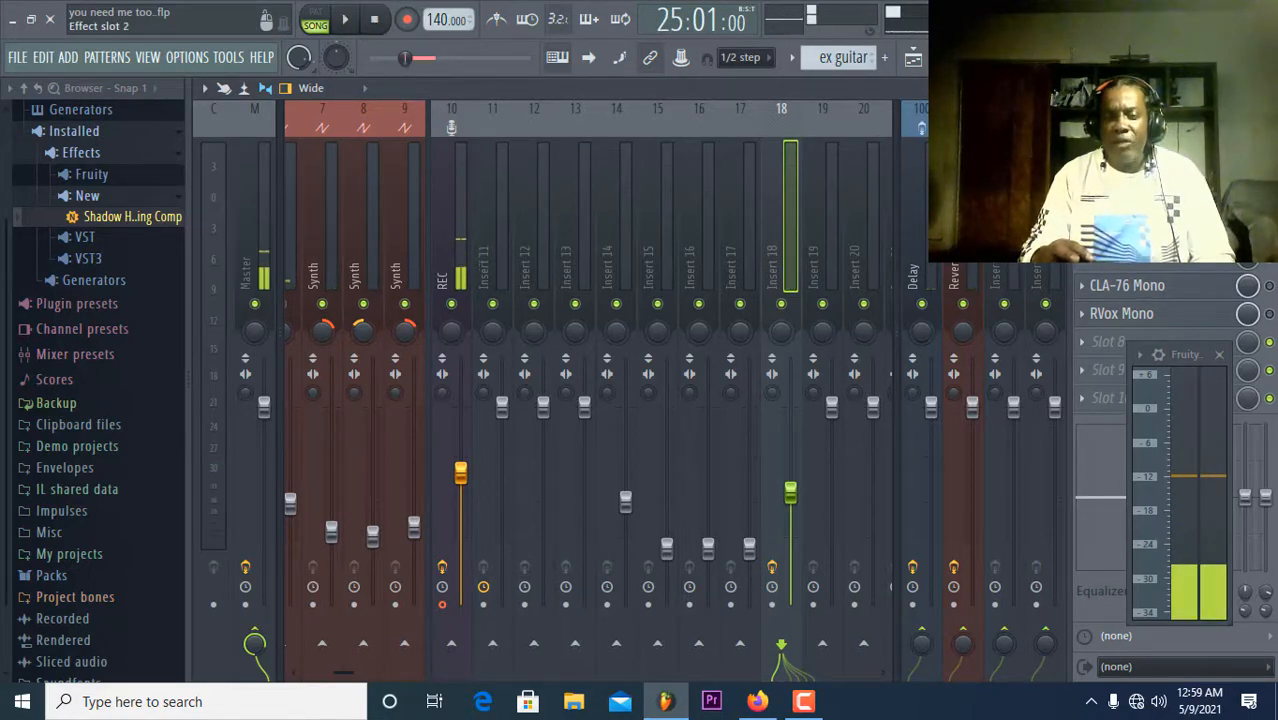
# View the F6 Mono equalizer on Insert 18 and enable Fruity parametric EQ 2 in effect slot 3.
pyautogui.click(1127, 172)
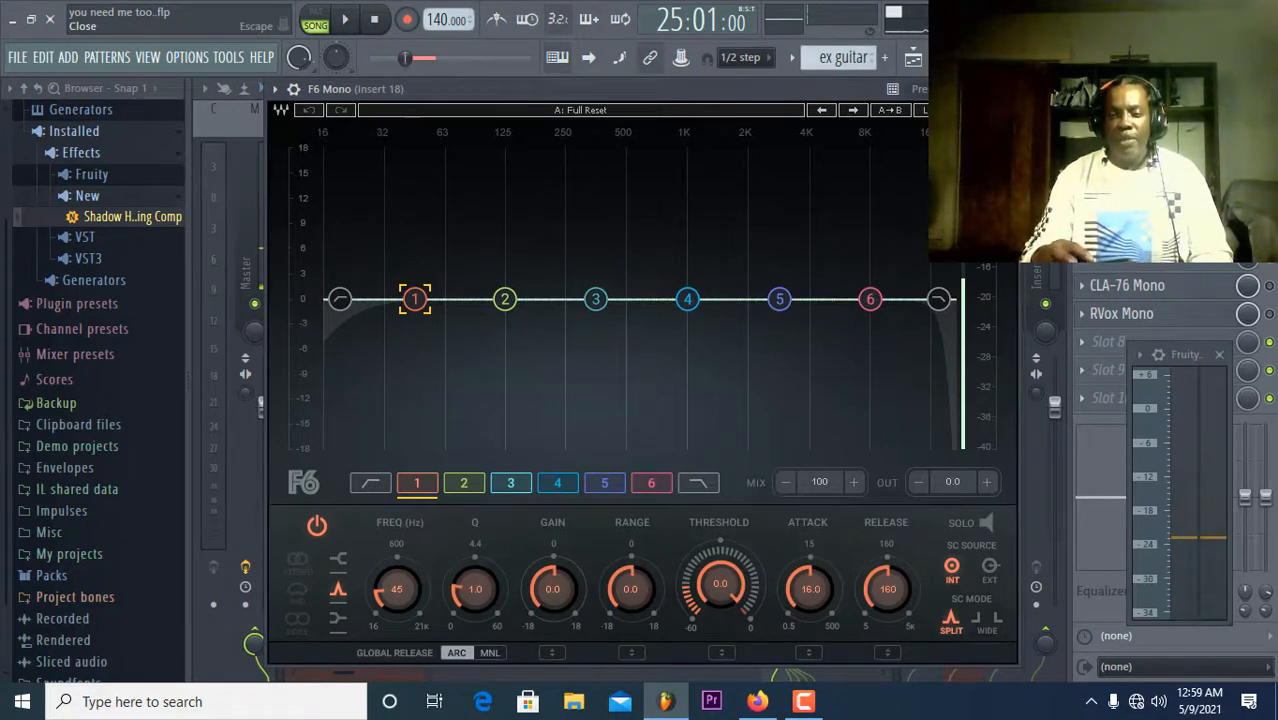
pyautogui.click(1006, 89)
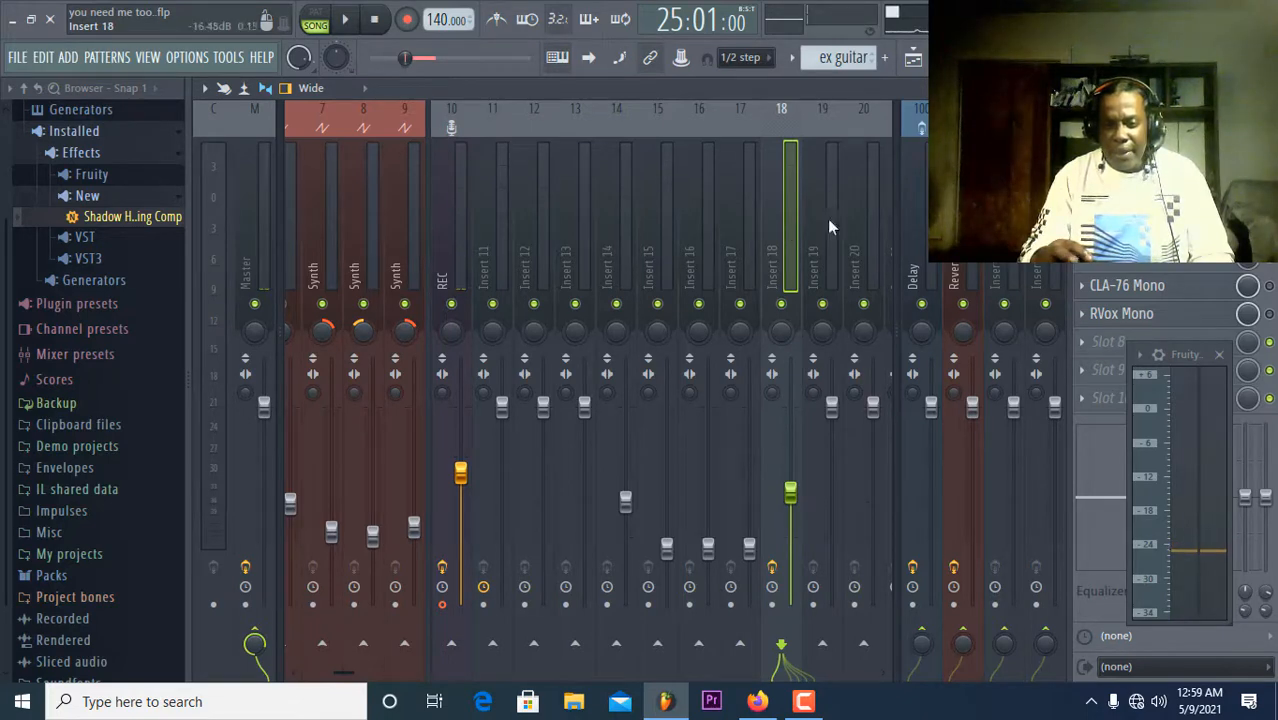
pyautogui.click(1125, 201)
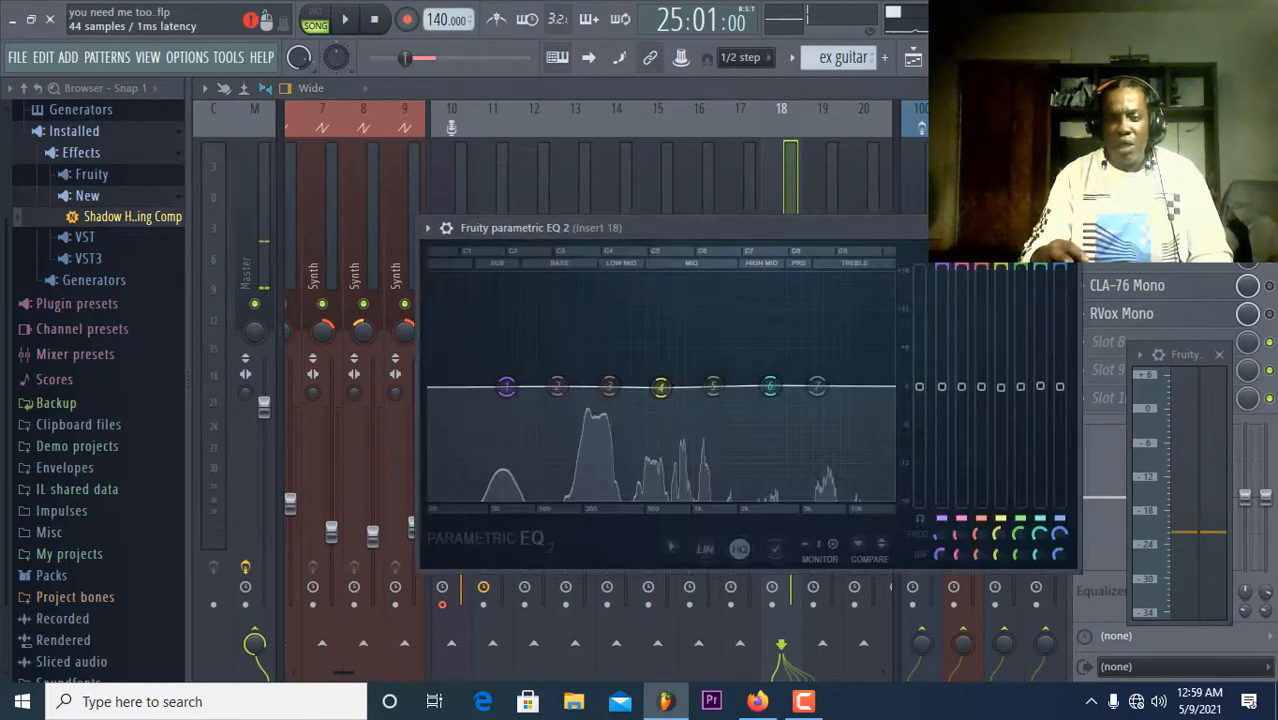
pyautogui.click(1269, 201)
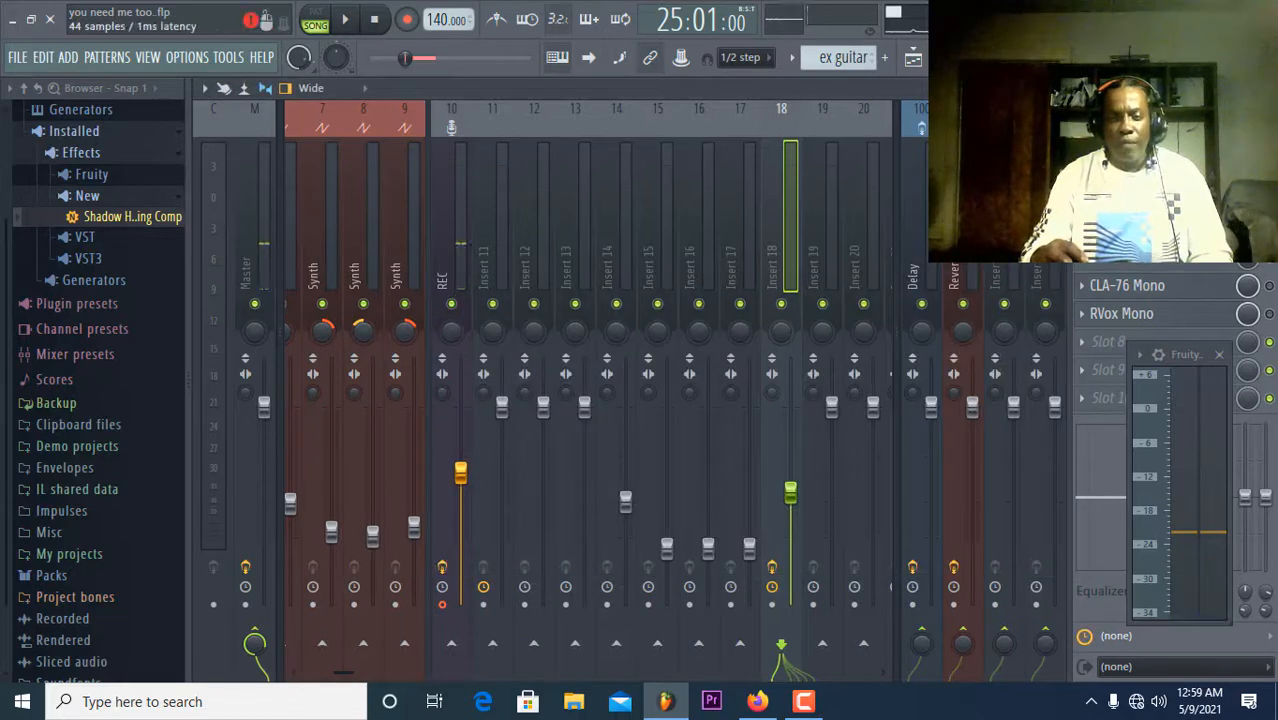
# Open Fruity parametric EQ 2 on Insert 18 and play a moment of the section to view its spectrum.
pyautogui.click(1125, 201)
pyautogui.moveTo(821, 236); pyautogui.dragTo(816, 137)
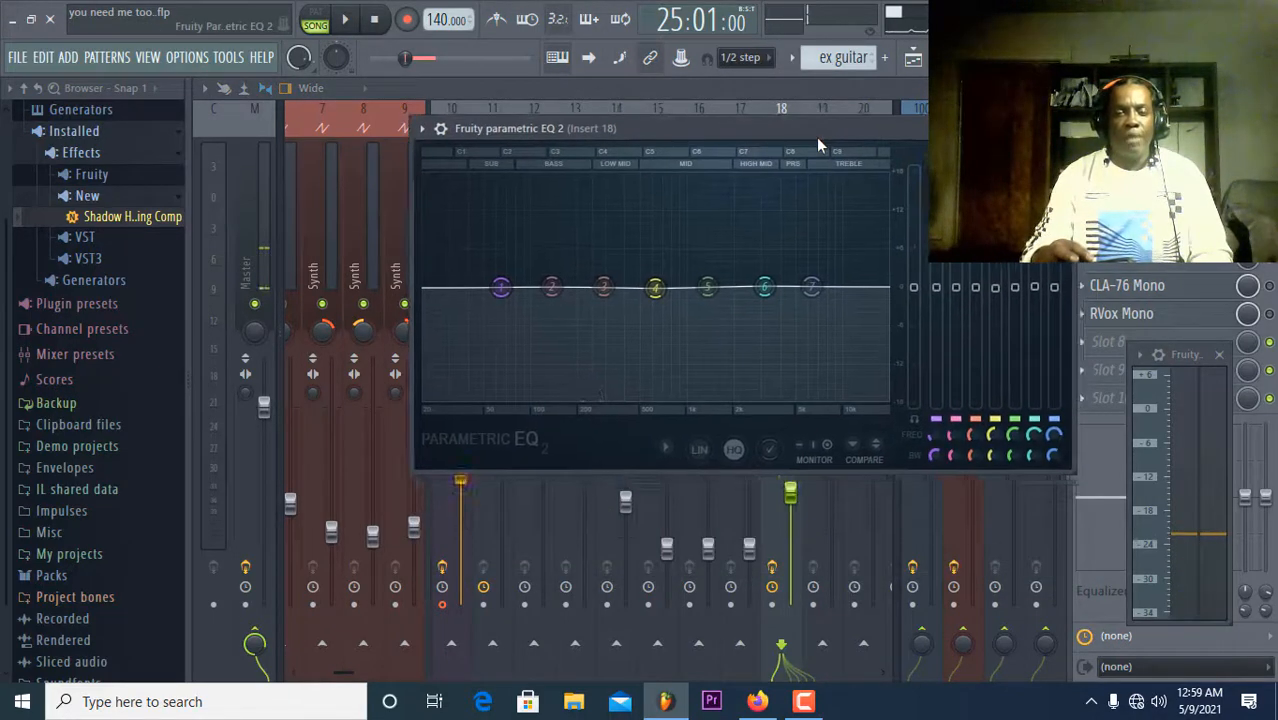
pyautogui.click(345, 24)
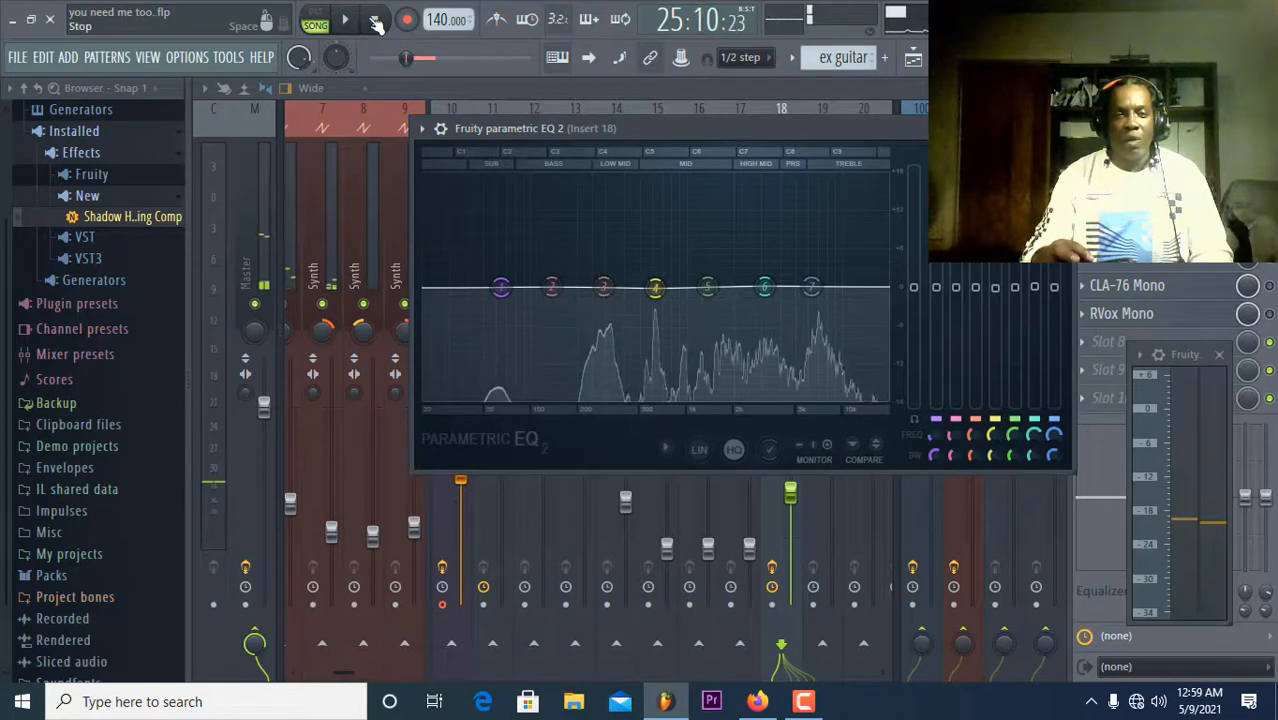
pyautogui.click(376, 24)
pyautogui.moveTo(603, 127); pyautogui.dragTo(610, 380)
# Mute mixer tracks 1 to 9: Kick, Bass, Clap, Hat, Crash and the four Synth tracks.
pyautogui.click(404, 304)
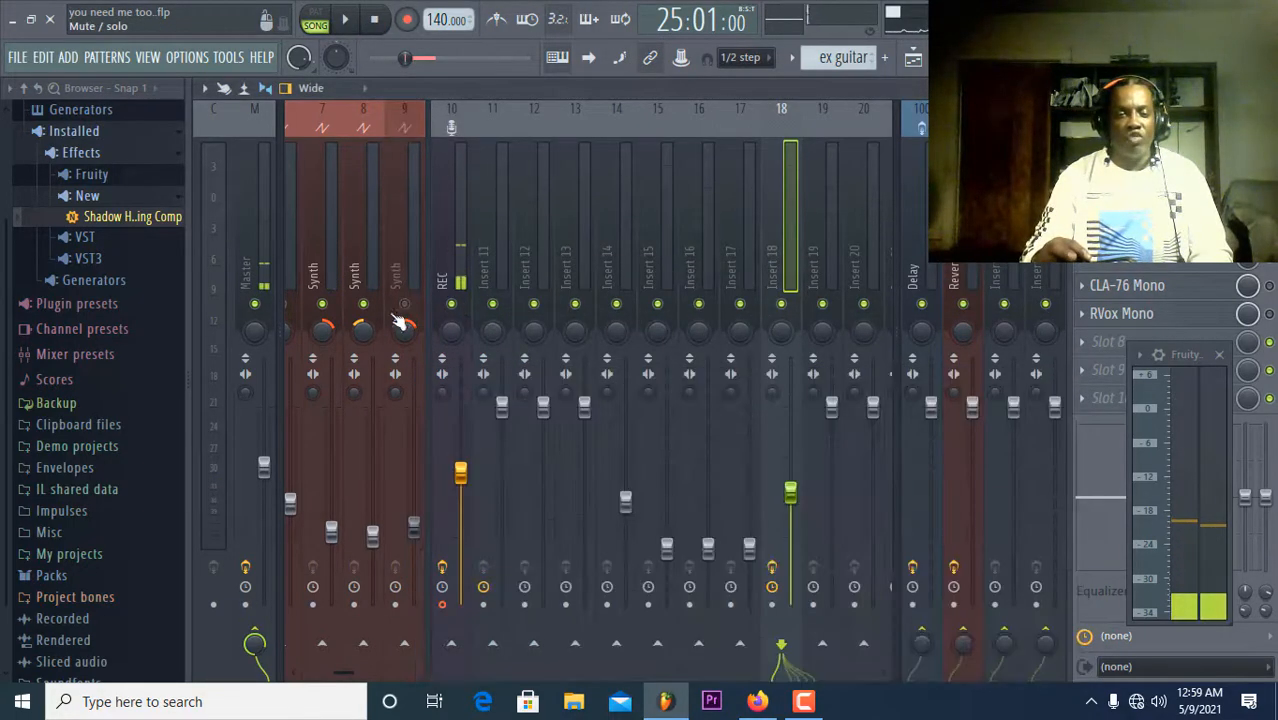
pyautogui.click(364, 305)
pyautogui.click(322, 304)
pyautogui.scroll(6, 342, 277)
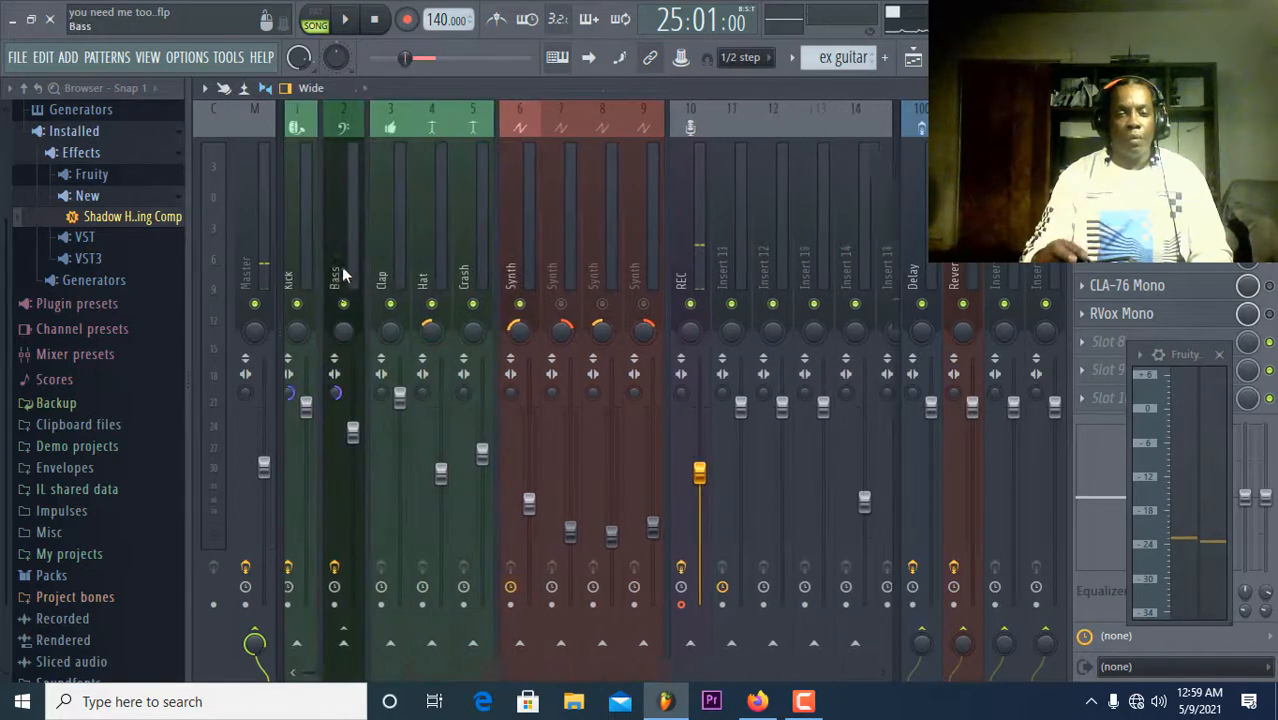
pyautogui.click(305, 304)
pyautogui.click(352, 304)
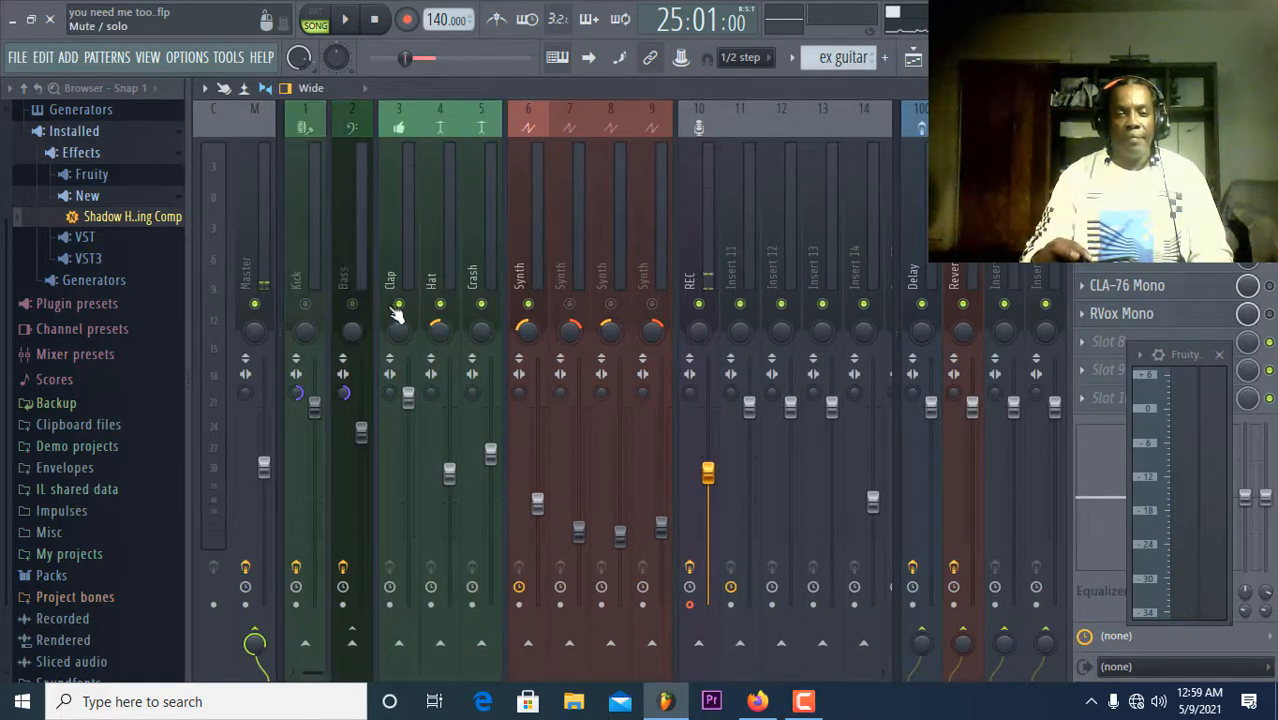
pyautogui.click(398, 304)
pyautogui.click(440, 304)
pyautogui.click(481, 304)
pyautogui.click(528, 304)
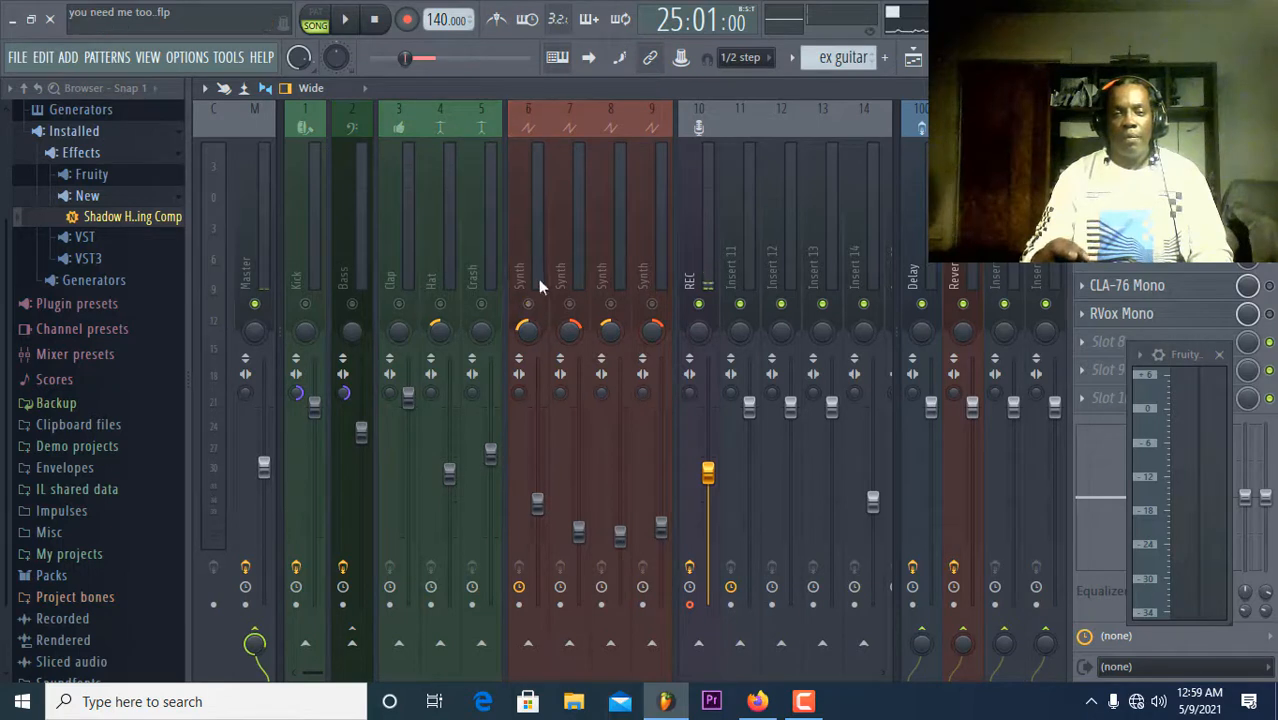
# Play the section from bar 25 with the instruments muted to hear the vocal on Insert 18.
pyautogui.scroll(-6, 549, 248)
pyautogui.scroll(-6, 549, 248)
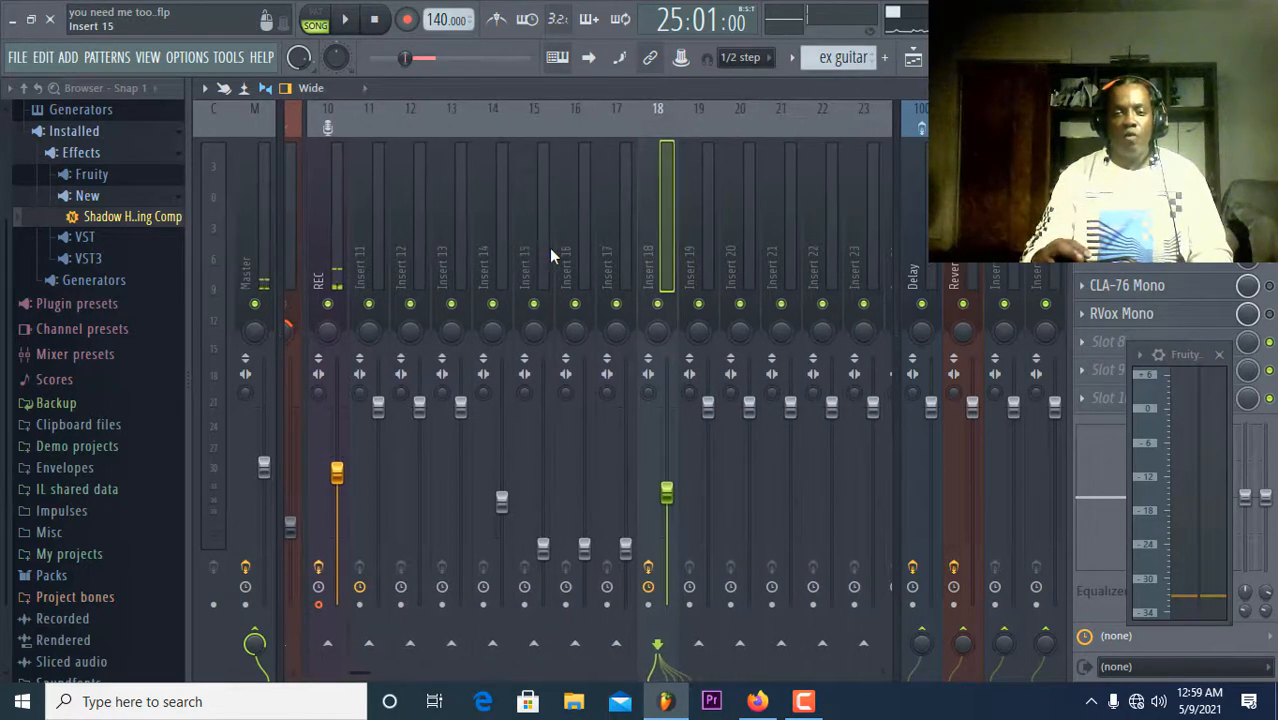
pyautogui.click(347, 22)
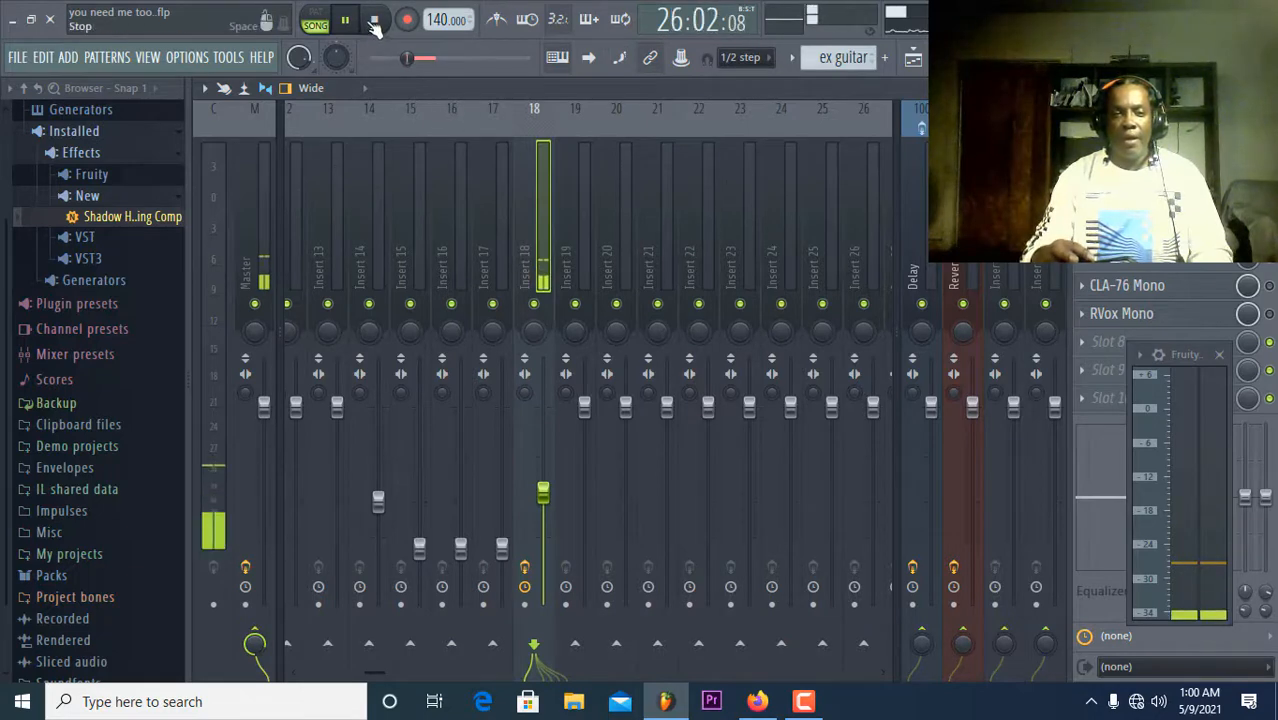
# Stop playback and open Fruity parametric EQ 2 on Insert 18, placing its window fully in view.
pyautogui.click(374, 20)
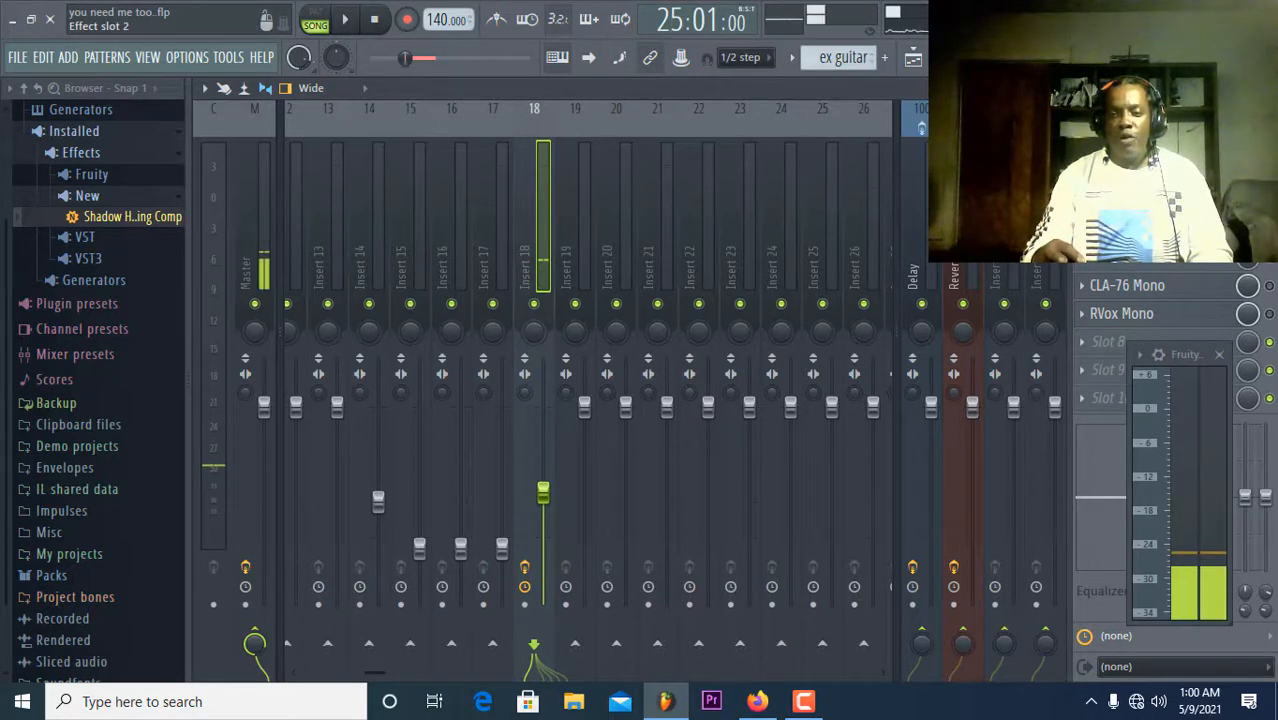
pyautogui.click(1140, 172)
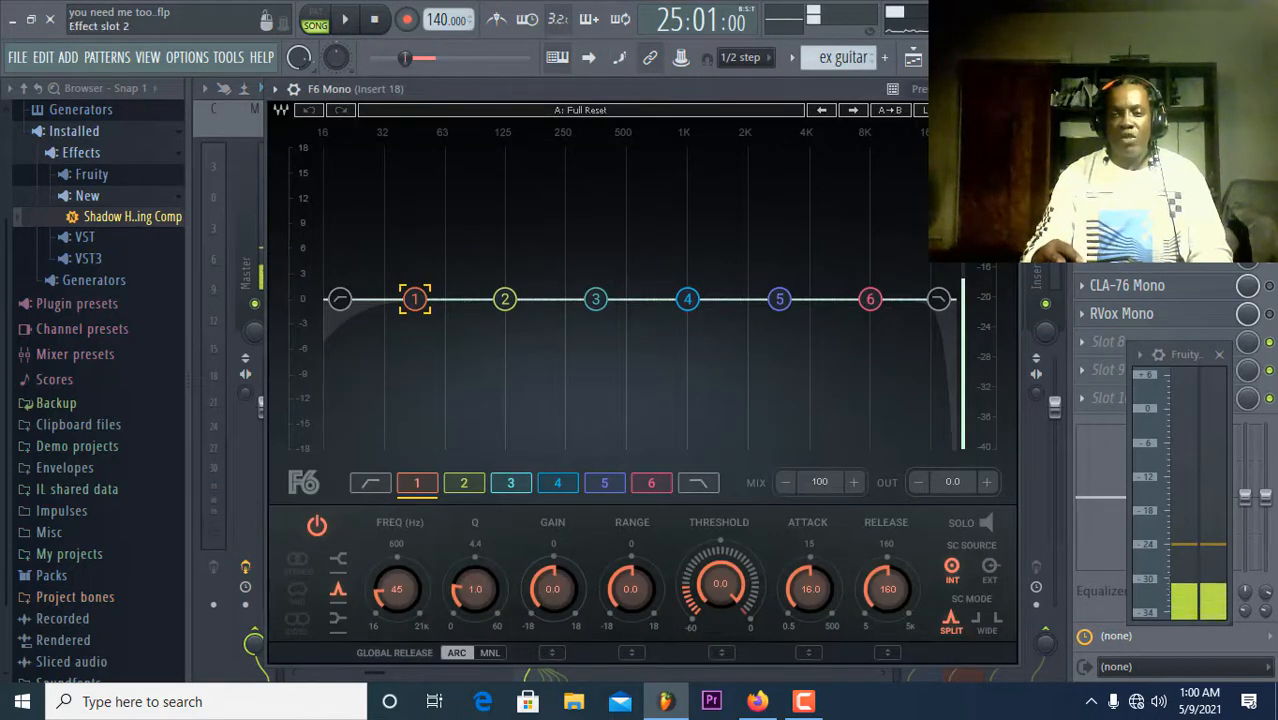
pyautogui.click(1140, 172)
pyautogui.click(1140, 200)
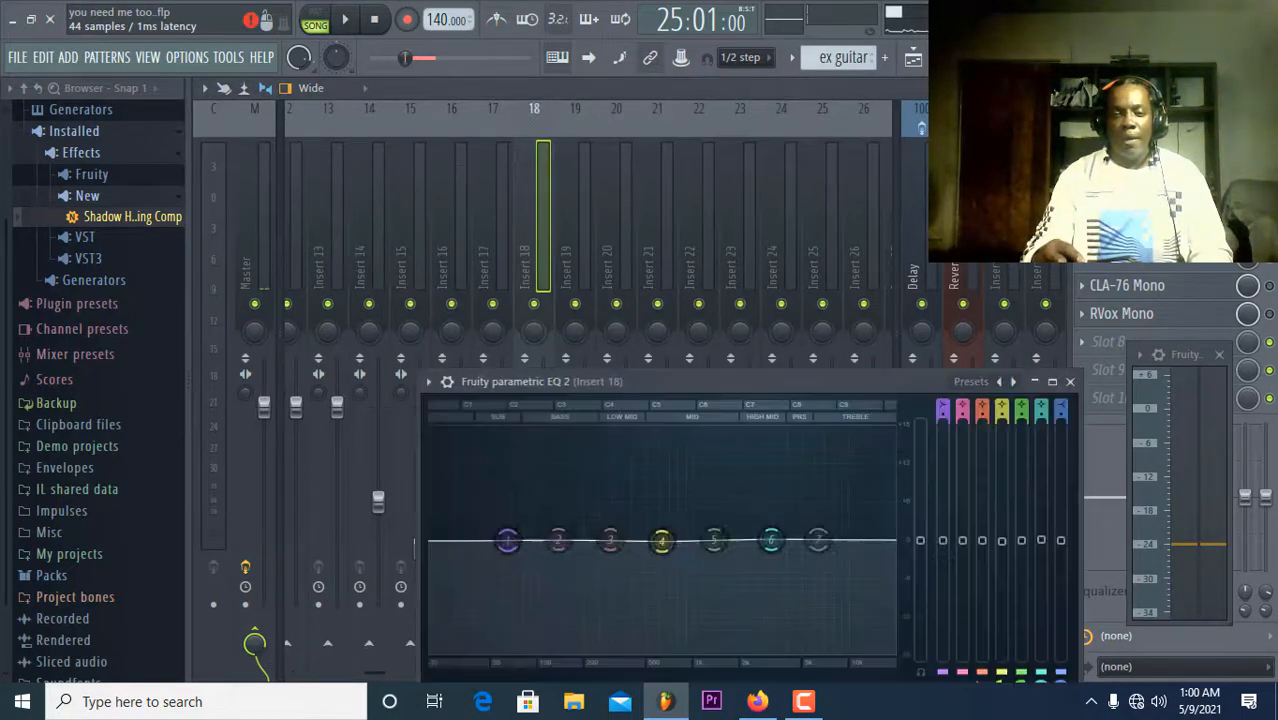
pyautogui.moveTo(757, 393); pyautogui.dragTo(759, 175)
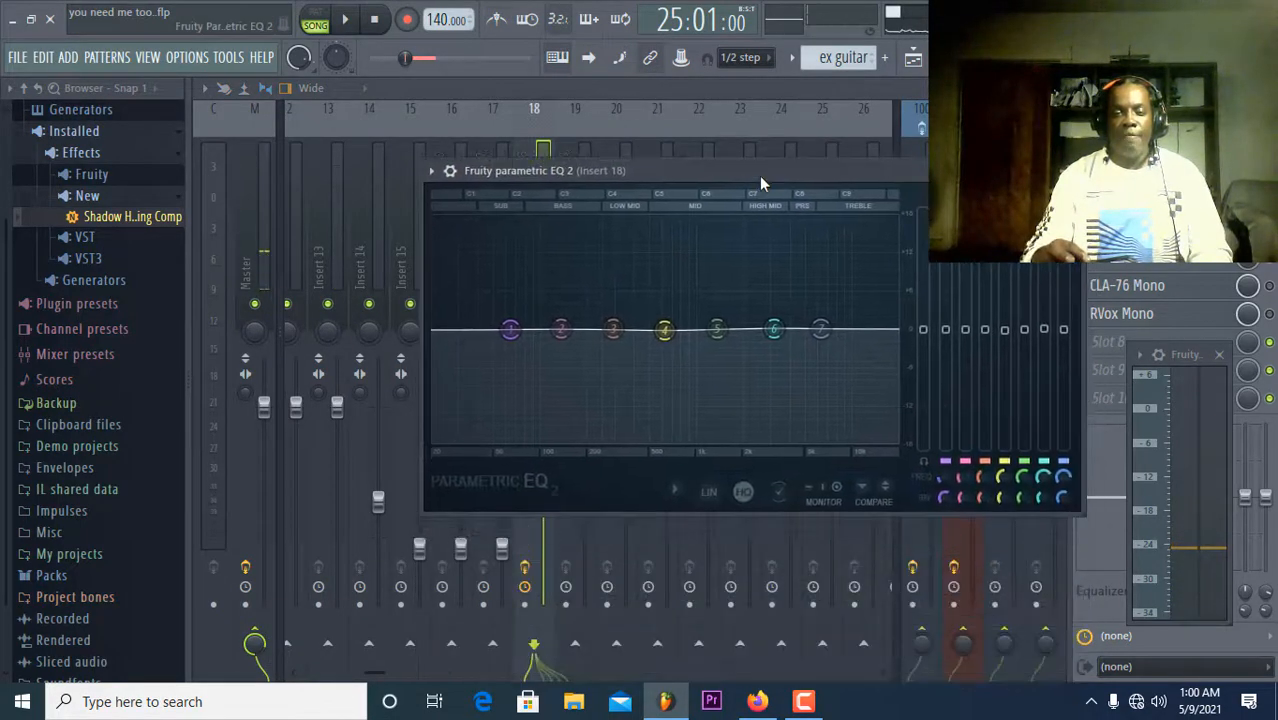
# Play the section and make band 1 of the equalizer a high pass at about 352 Hz.
pyautogui.click(350, 20)
pyautogui.rightClick(508, 333)
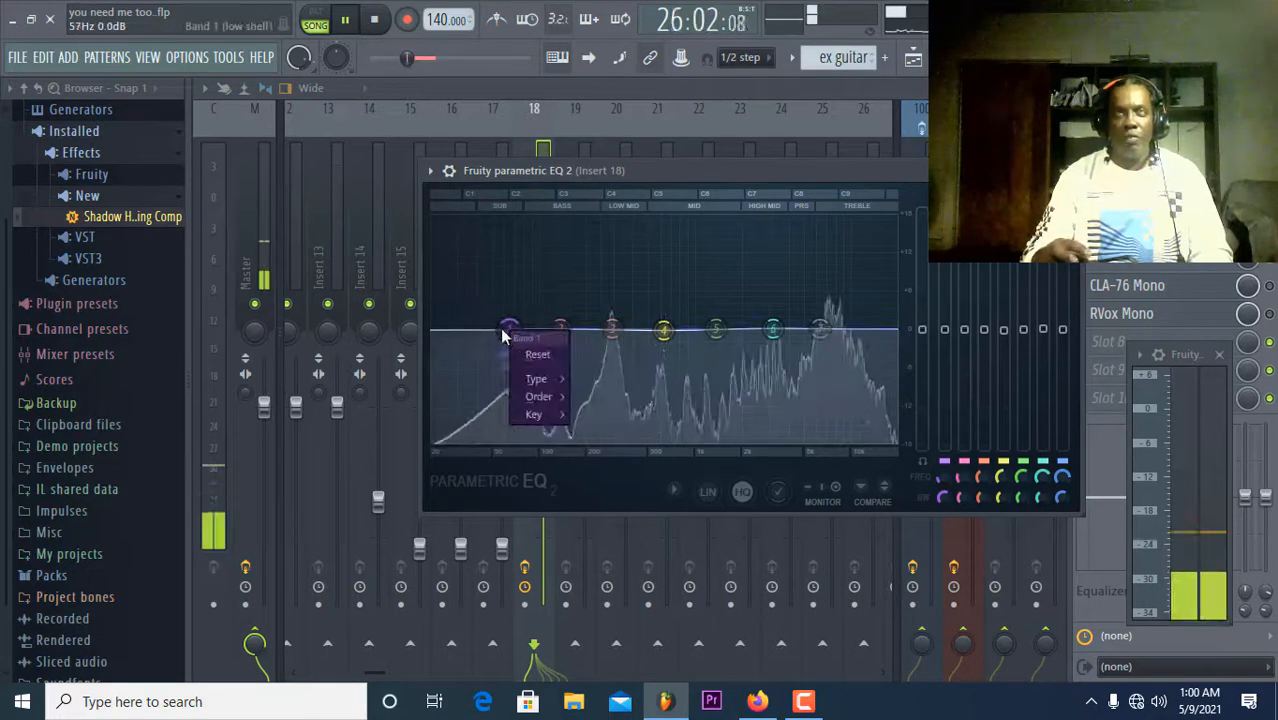
pyautogui.moveTo(545, 380)
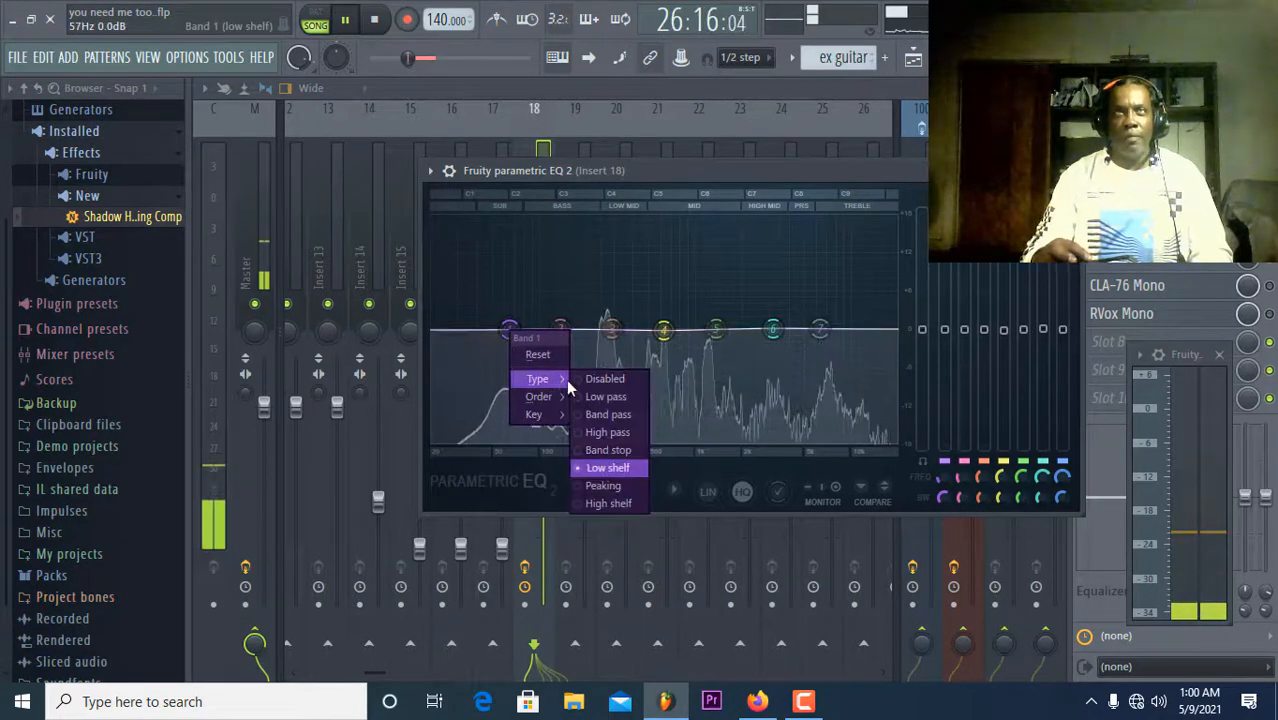
pyautogui.click(604, 432)
pyautogui.moveTo(507, 338); pyautogui.dragTo(617, 338)
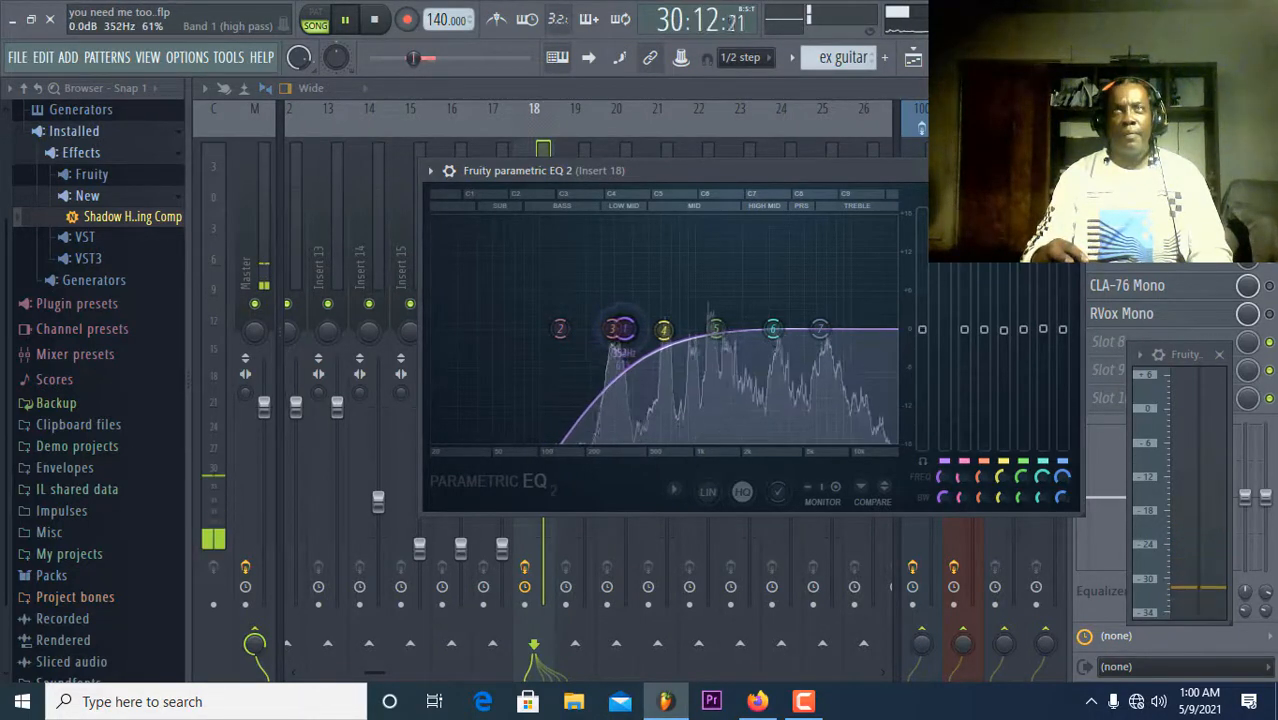
# Make band 7 a low pass with Steep 8 order and raise its cutoff frequency in the treble range.
pyautogui.rightClick(822, 333)
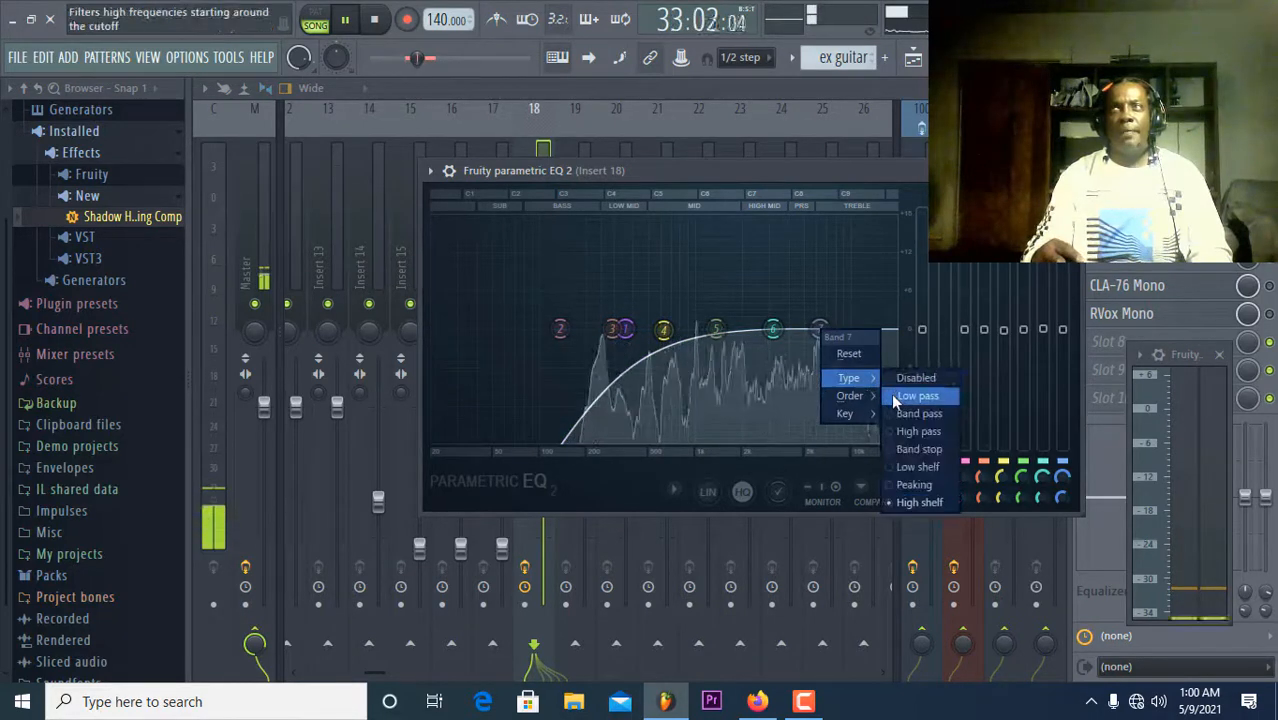
pyautogui.click(916, 395)
pyautogui.rightClick(822, 333)
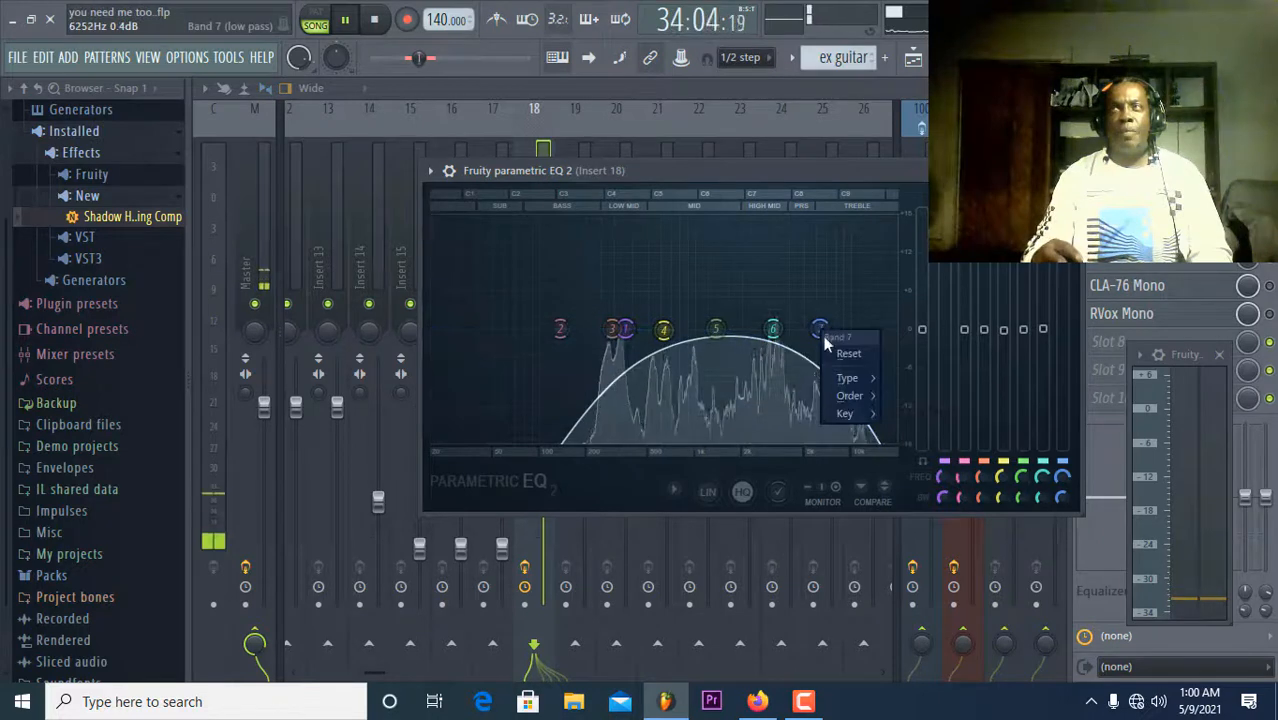
pyautogui.moveTo(858, 395)
pyautogui.click(912, 396)
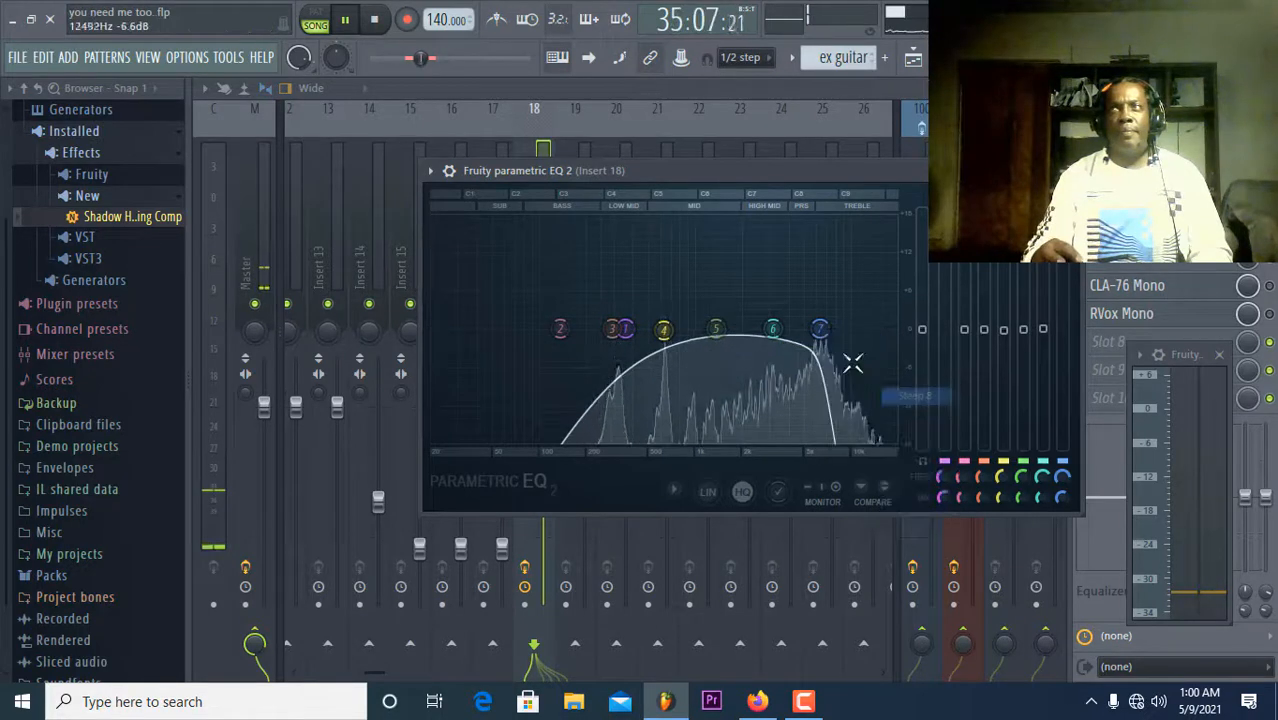
pyautogui.moveTo(822, 331); pyautogui.dragTo(865, 329)
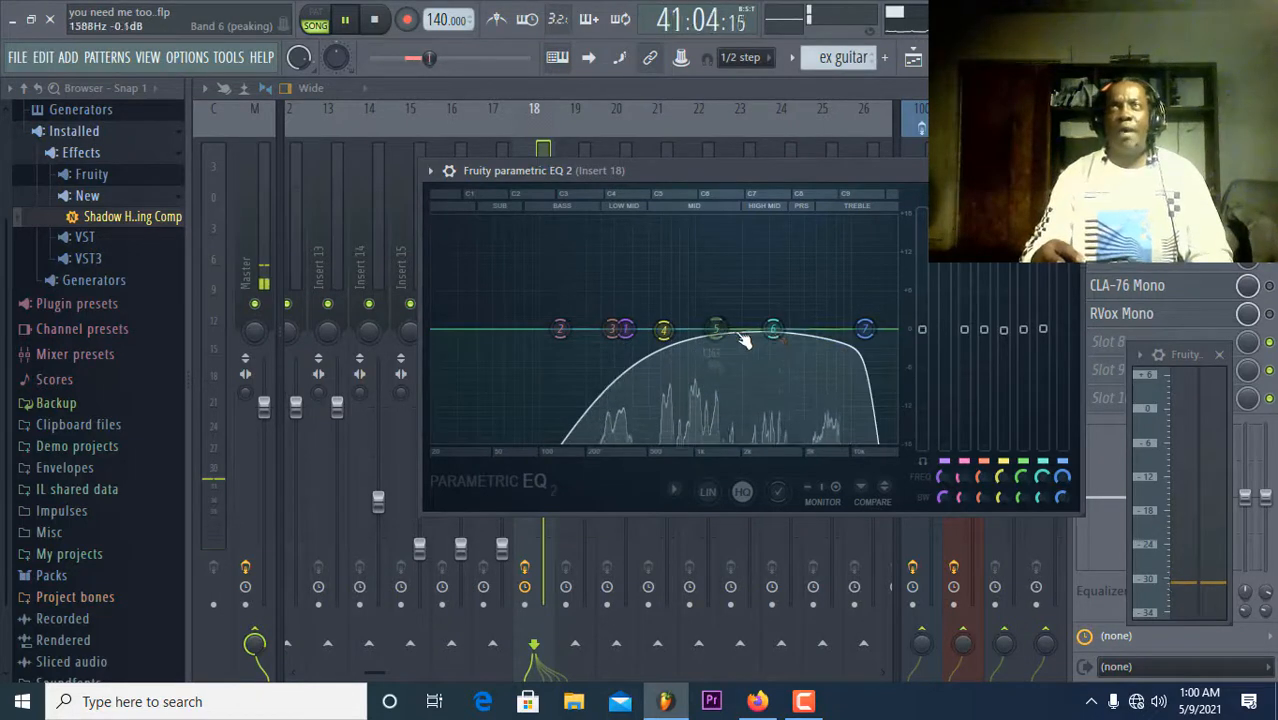
# Narrow and slightly cut band 6, then sweep a narrow band 5 at full boost and cut it slightly near 1547 Hz.
pyautogui.click(776, 334)
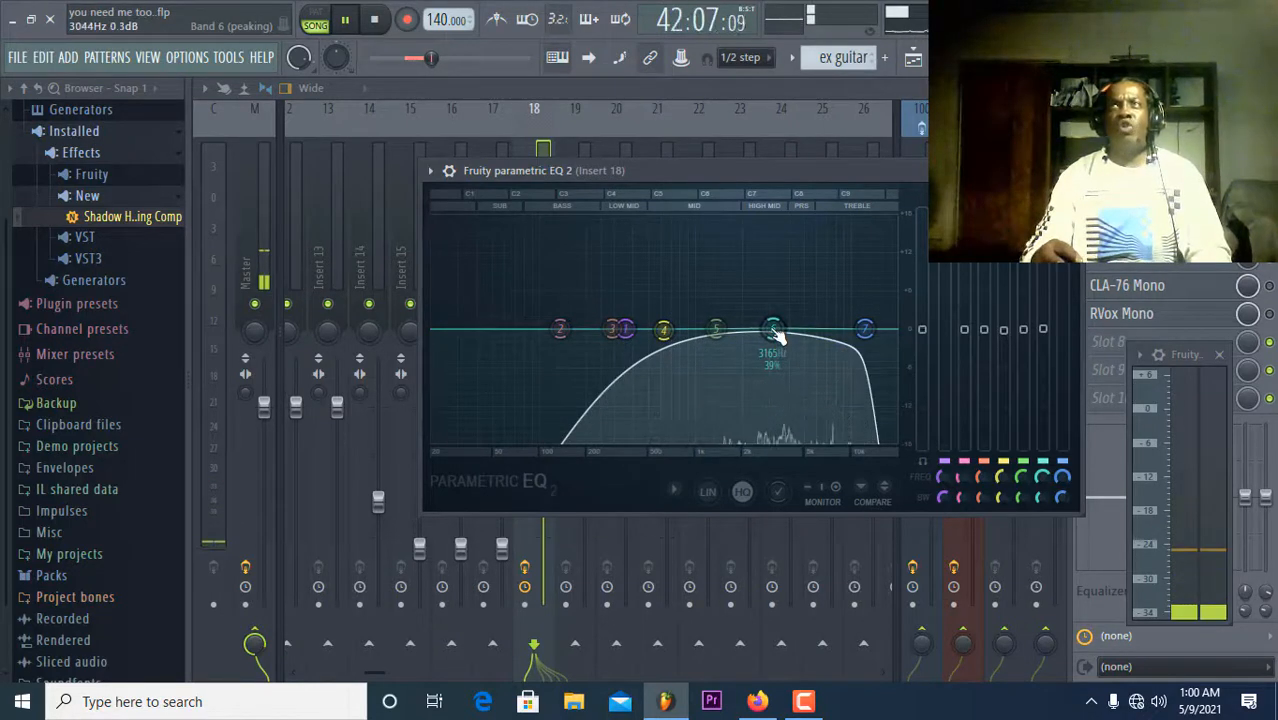
pyautogui.scroll(-2, 776, 334)
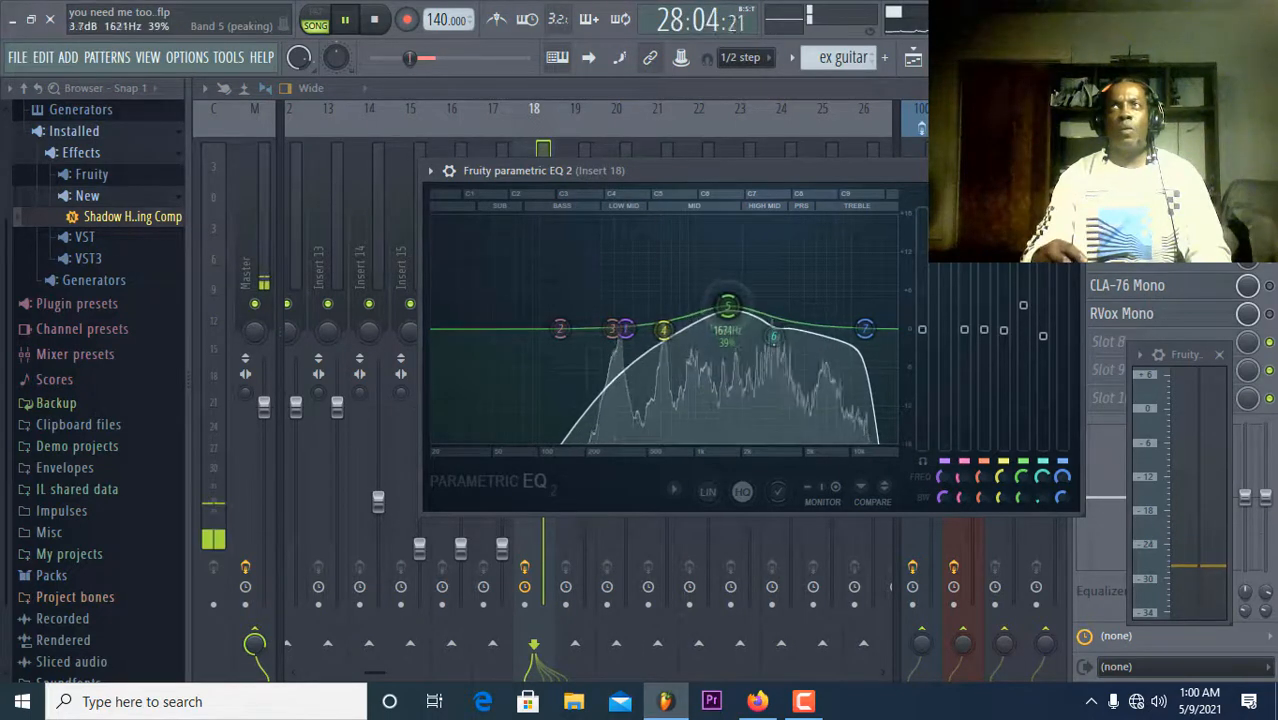
pyautogui.moveTo(727, 305); pyautogui.dragTo(733, 305)
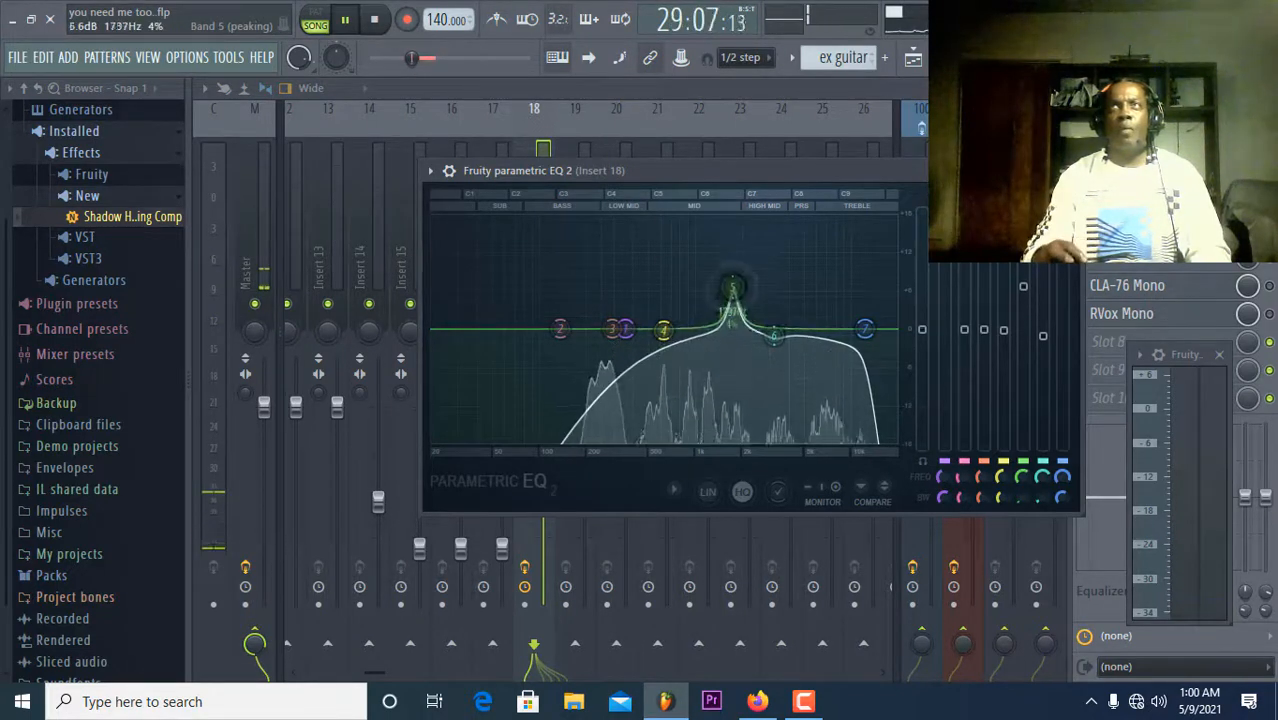
pyautogui.moveTo(740, 221); pyautogui.dragTo(724, 219)
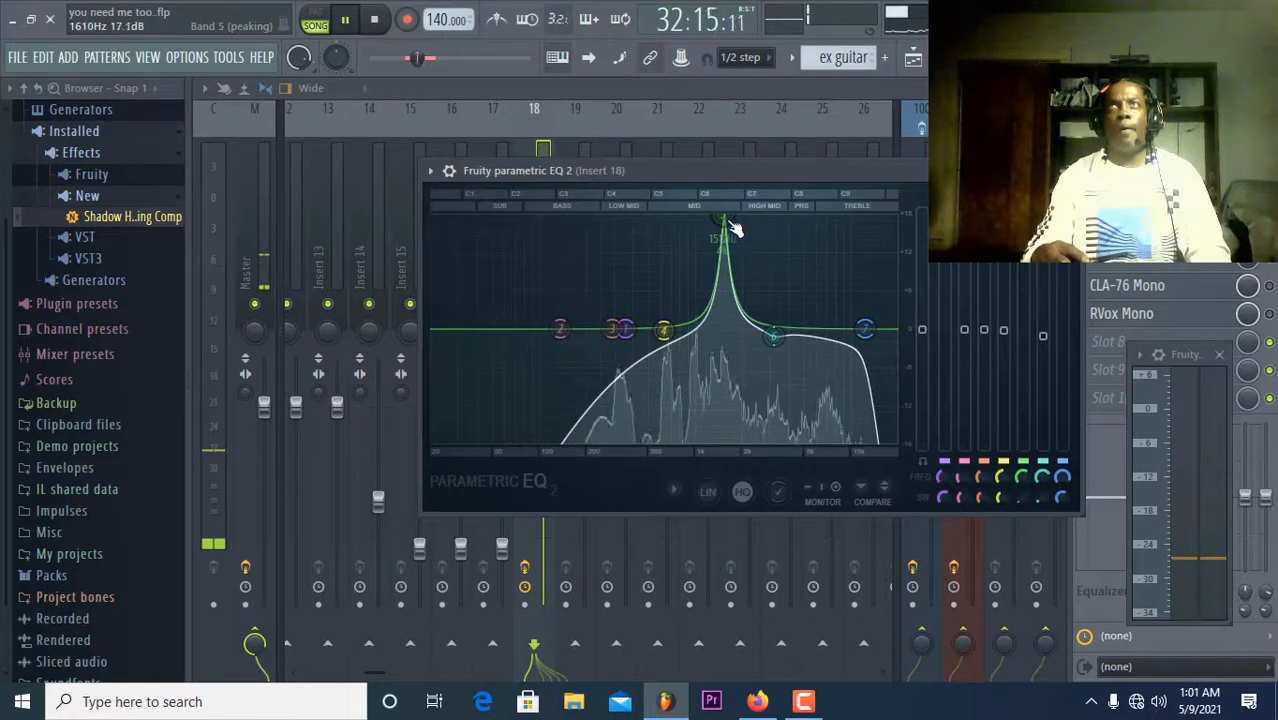
pyautogui.moveTo(733, 218); pyautogui.dragTo(727, 218)
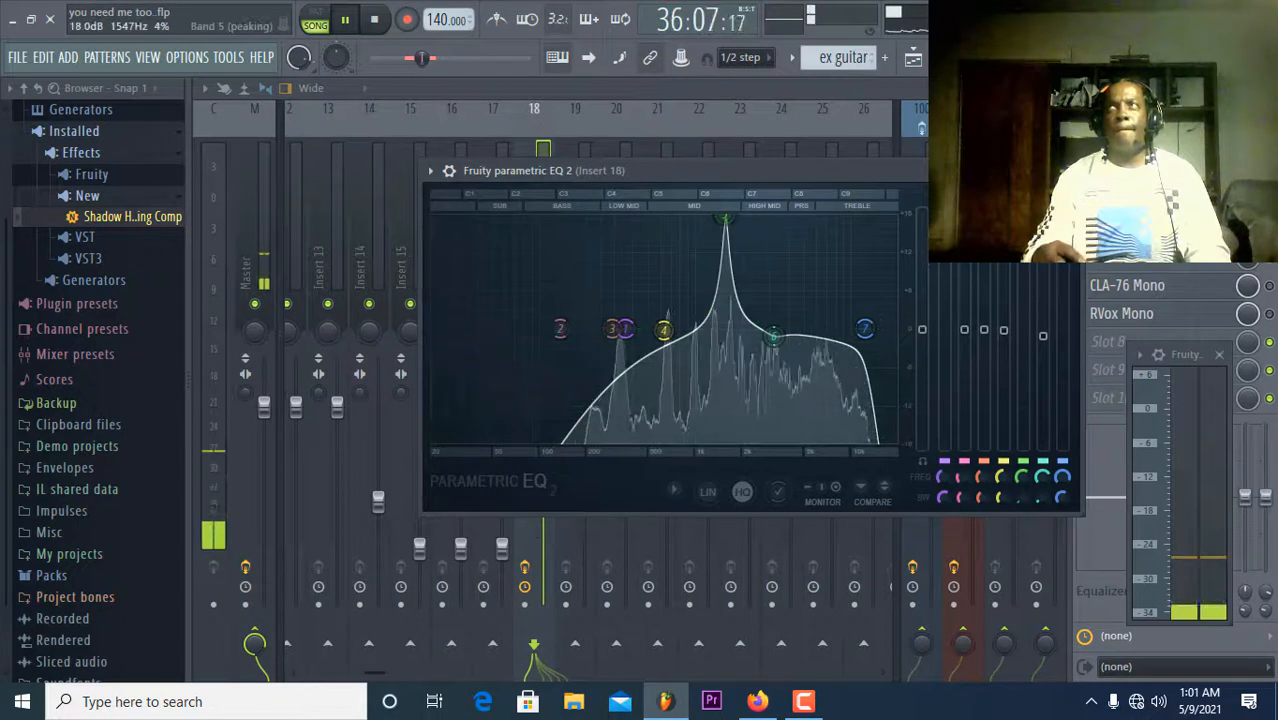
pyautogui.moveTo(725, 218); pyautogui.dragTo(725, 278)
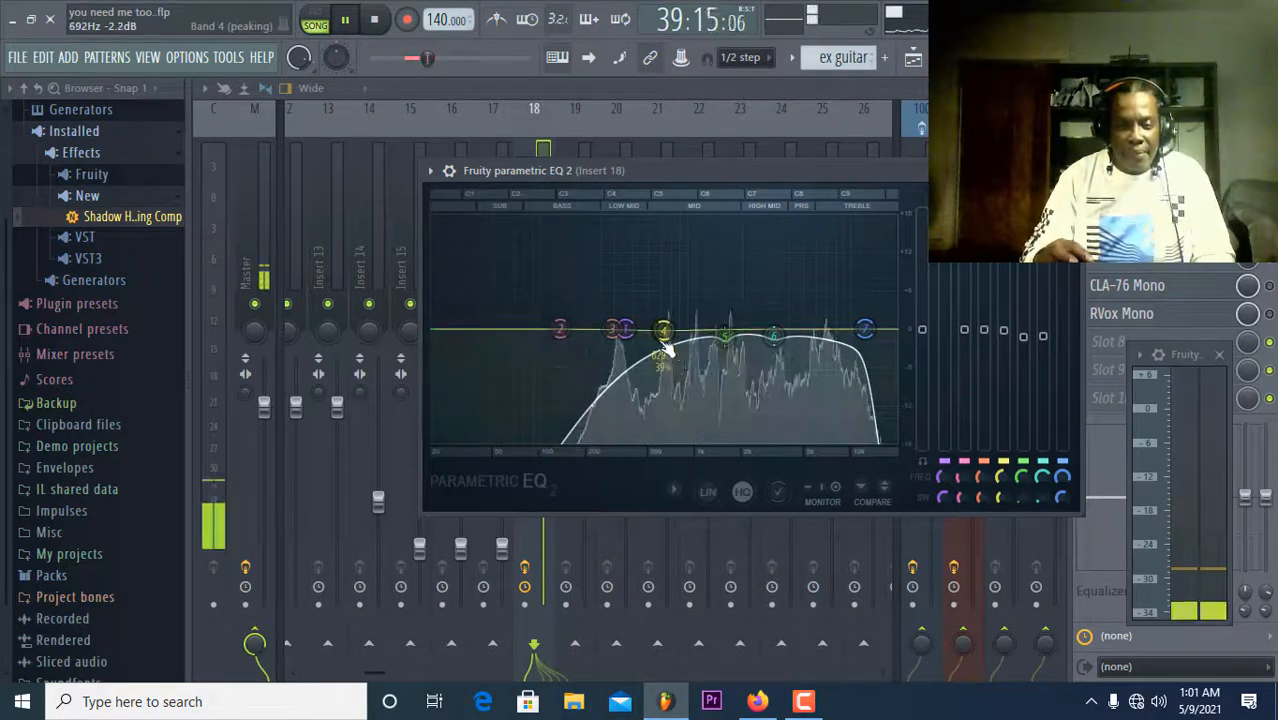
# Turn bands 4 and 3 into narrow, slight cuts in the low mids, sweeping band 3 boosted first, and close the equalizer.
pyautogui.moveTo(664, 332)
pyautogui.mouseDown()
pyautogui.moveTo(676, 326)
pyautogui.moveTo(686, 240)
pyautogui.moveTo(652, 220)
pyautogui.moveTo(678, 218)
pyautogui.moveTo(665, 219)
pyautogui.moveTo(665, 331)
pyautogui.mouseUp()
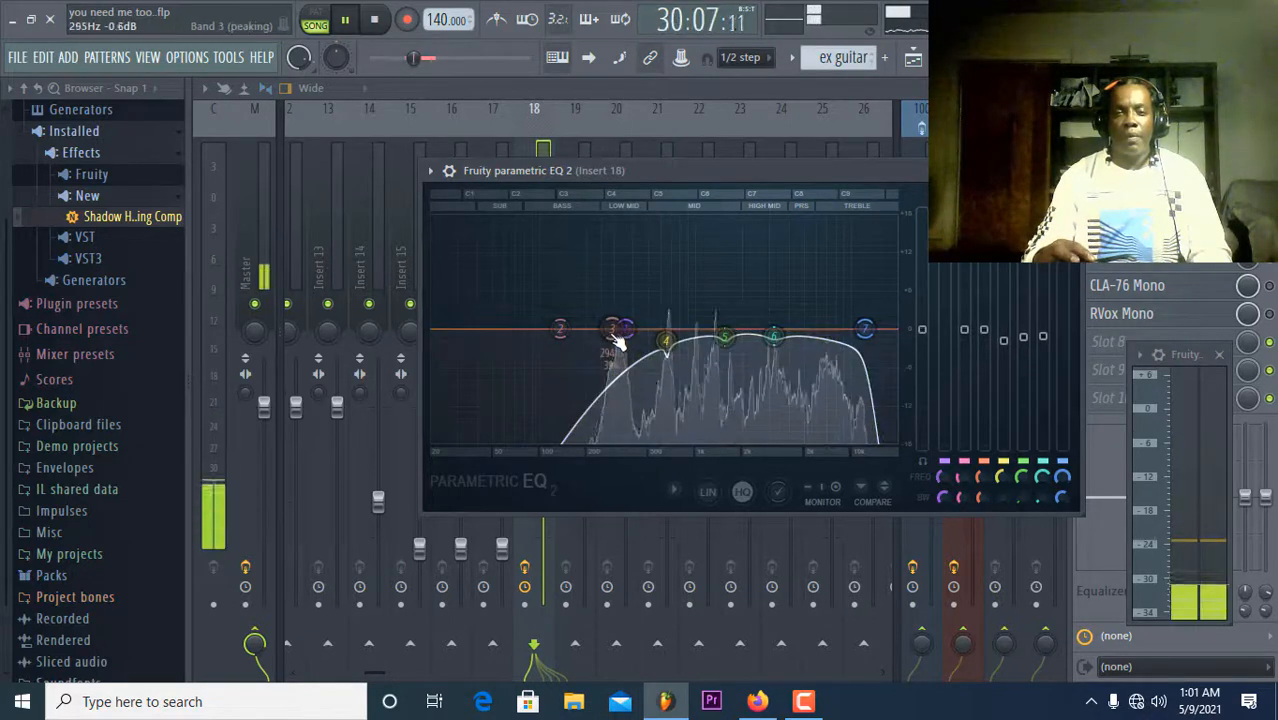
pyautogui.moveTo(615, 336); pyautogui.dragTo(638, 218)
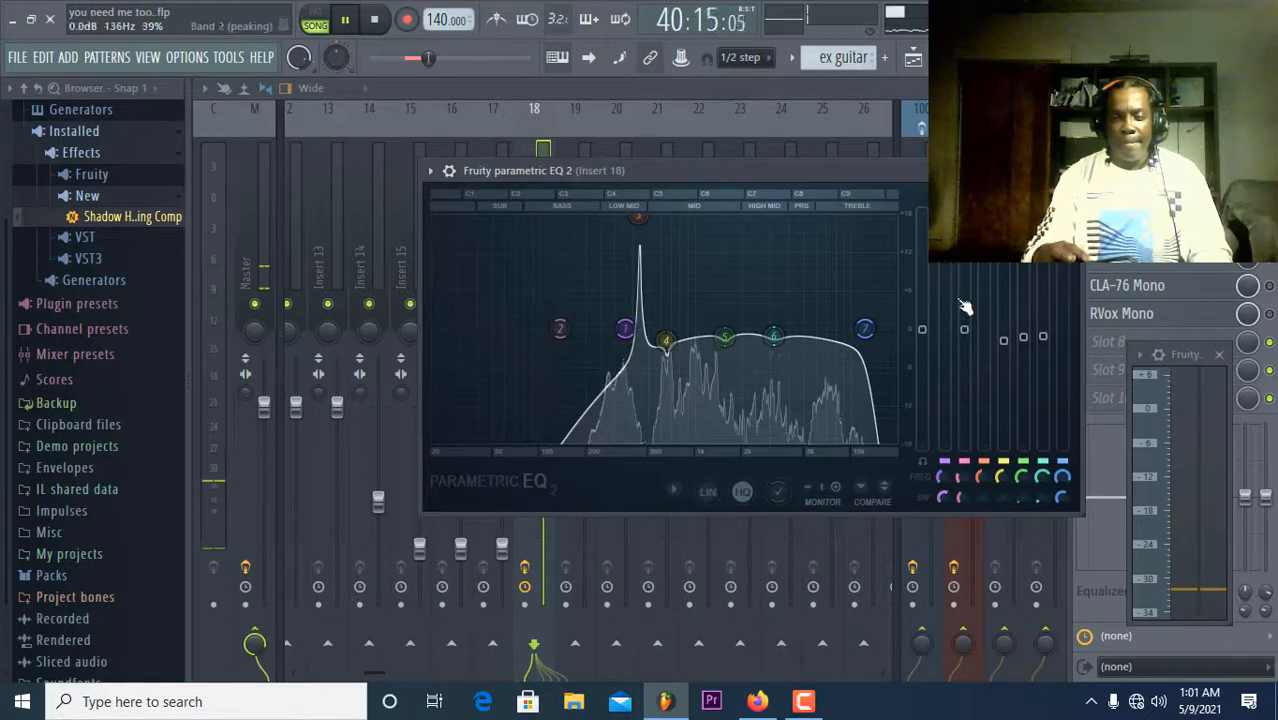
pyautogui.moveTo(638, 217); pyautogui.dragTo(638, 340)
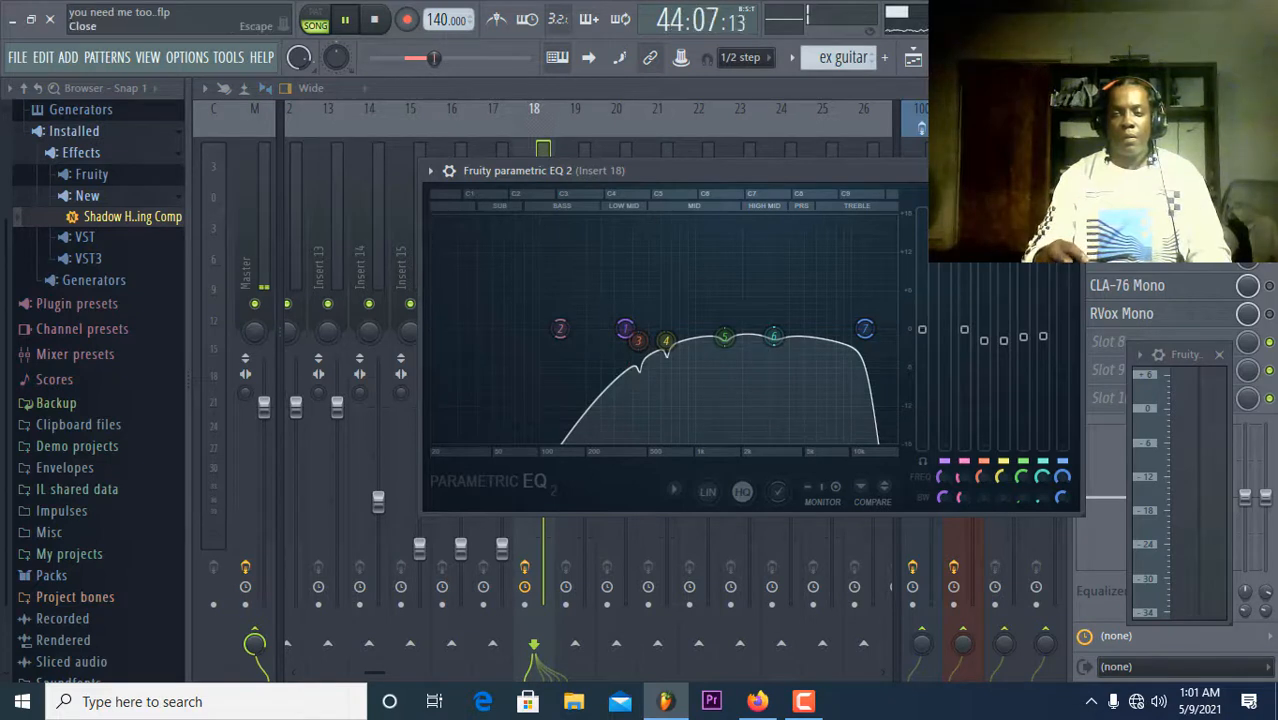
pyautogui.click(1068, 170)
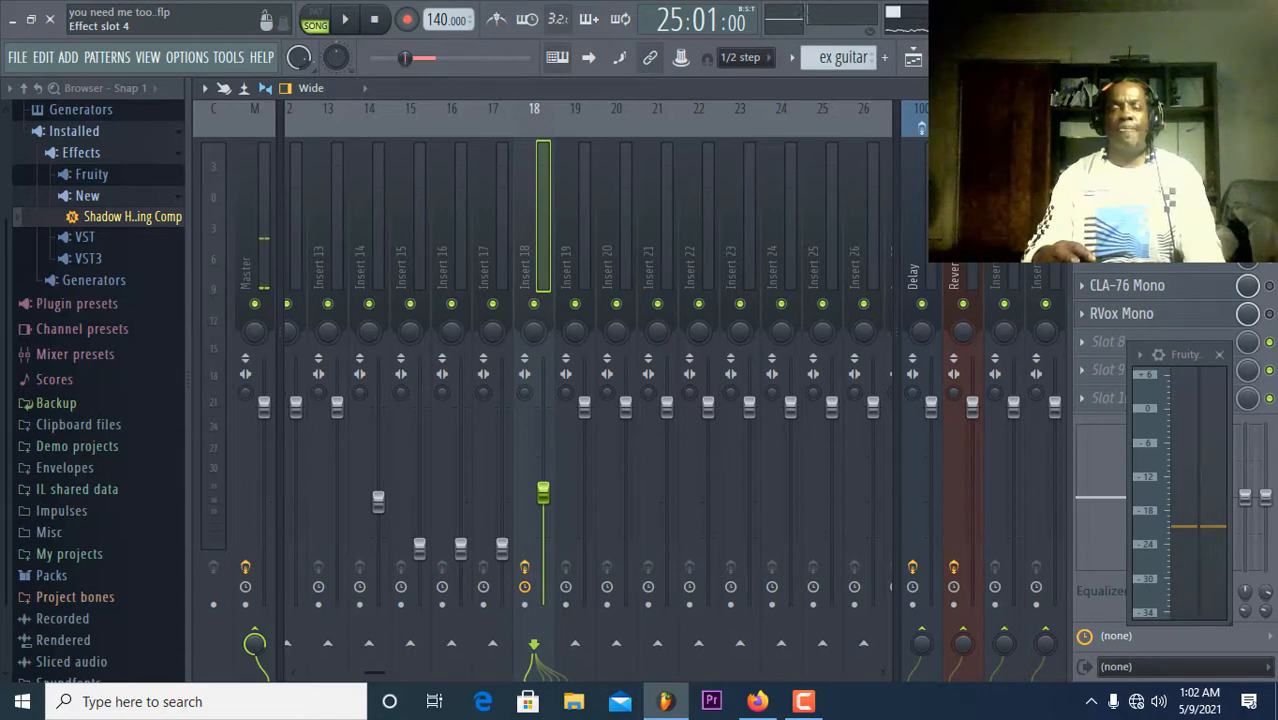
# Open bx_console SSL 9000 J in effect slot 4 of Insert 18 and play the section through it.
pyautogui.click(1160, 229)
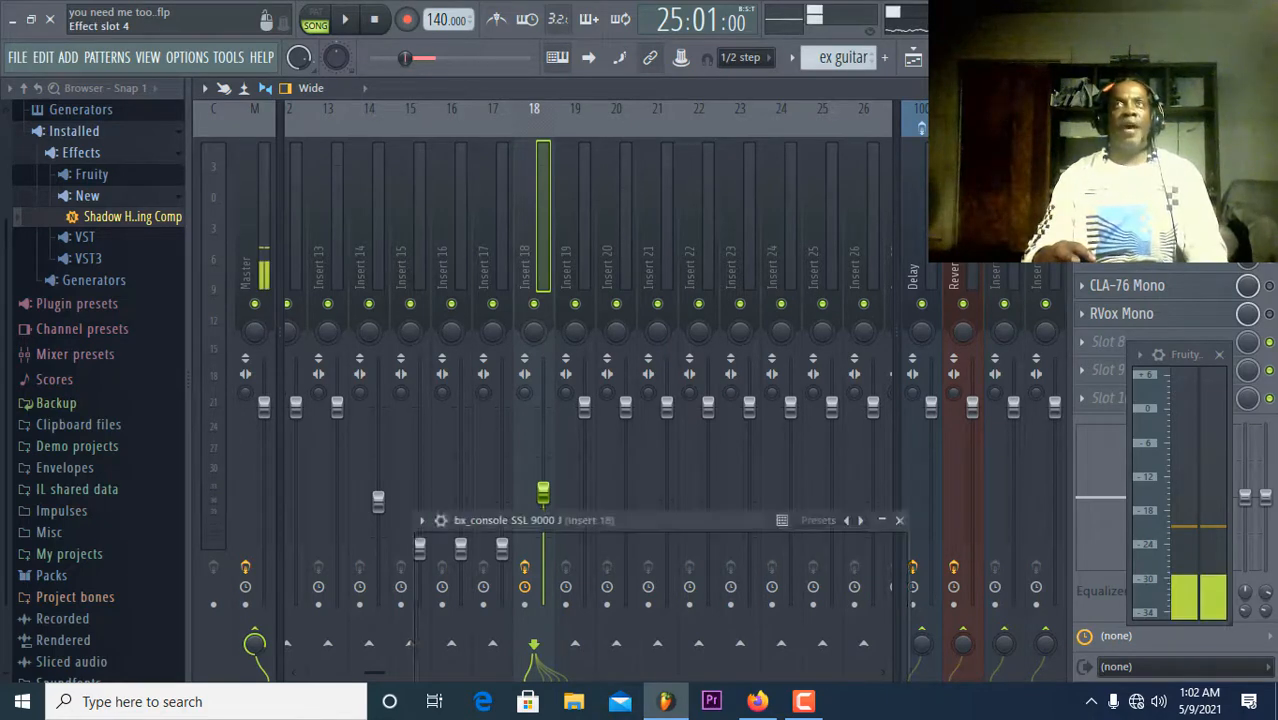
pyautogui.moveTo(705, 528); pyautogui.dragTo(847, 114)
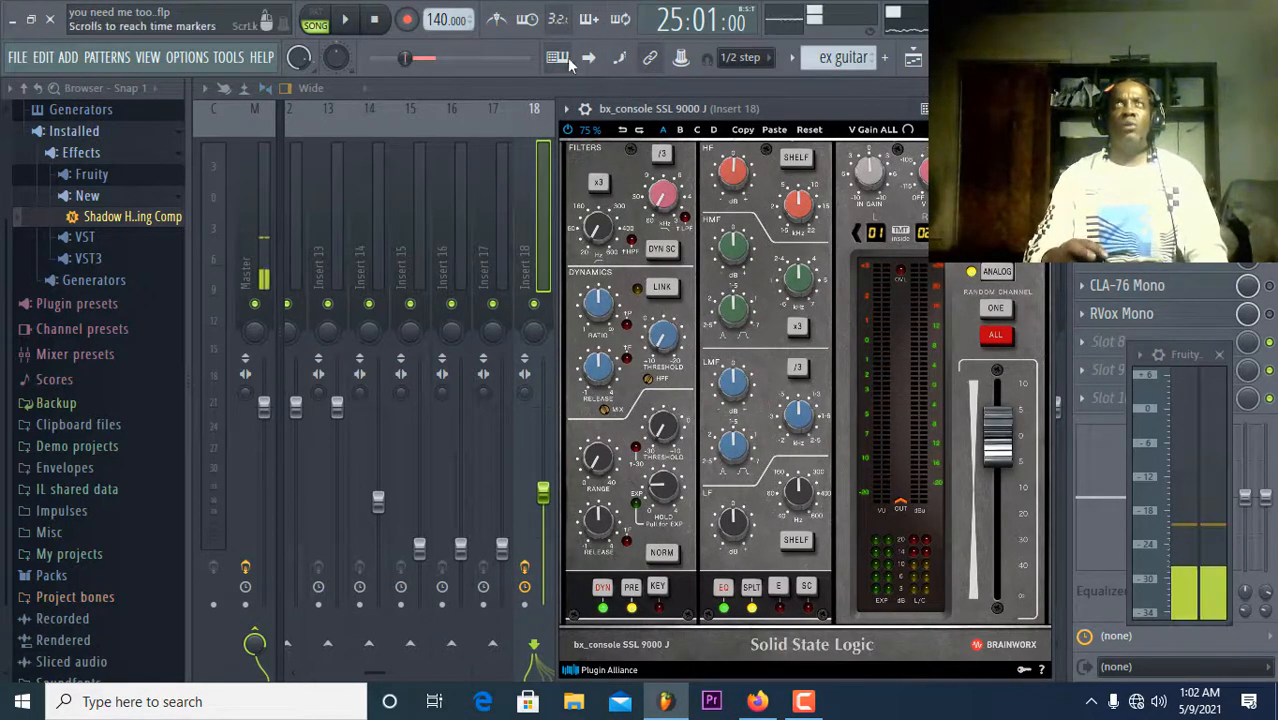
pyautogui.click(350, 20)
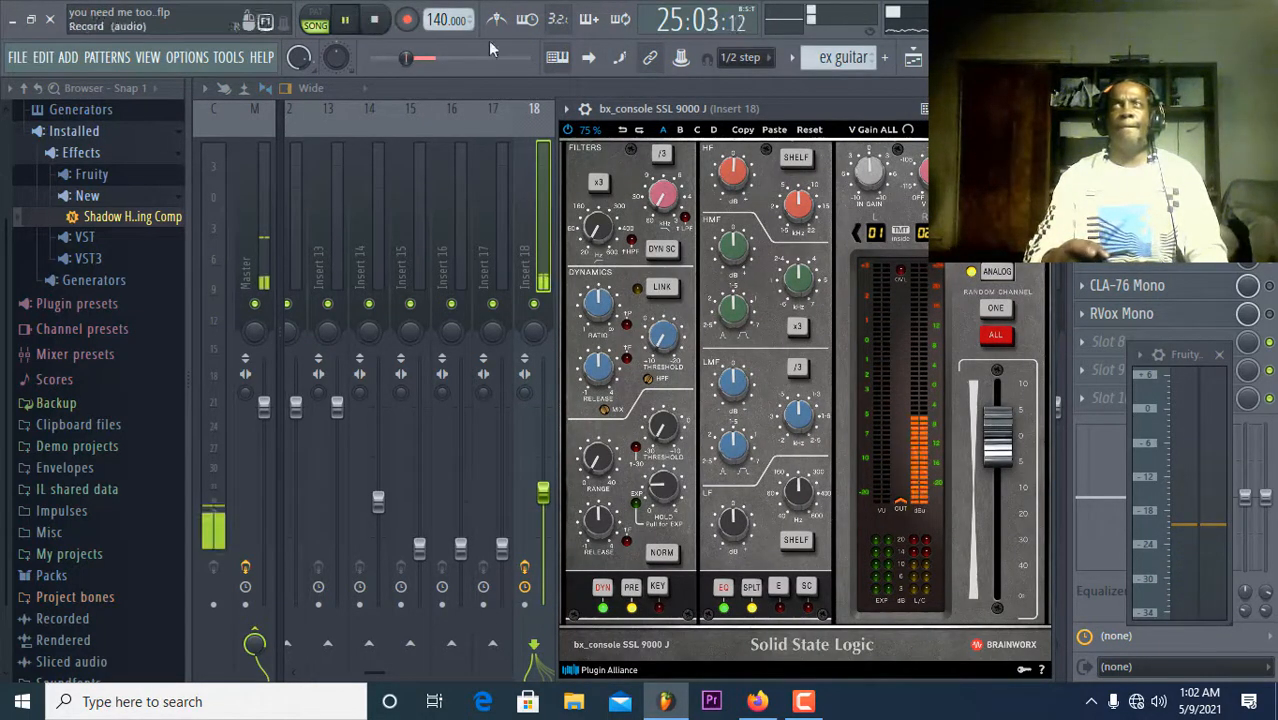
# Raise the console's HF gain, set HF frequency to 10.9 kHz, adjust HMF frequency, and set HMF gain to +3.6 dB with Q 1.1.
pyautogui.moveTo(727, 160); pyautogui.dragTo(727, 143)
pyautogui.moveTo(786, 197); pyautogui.dragTo(781, 178)
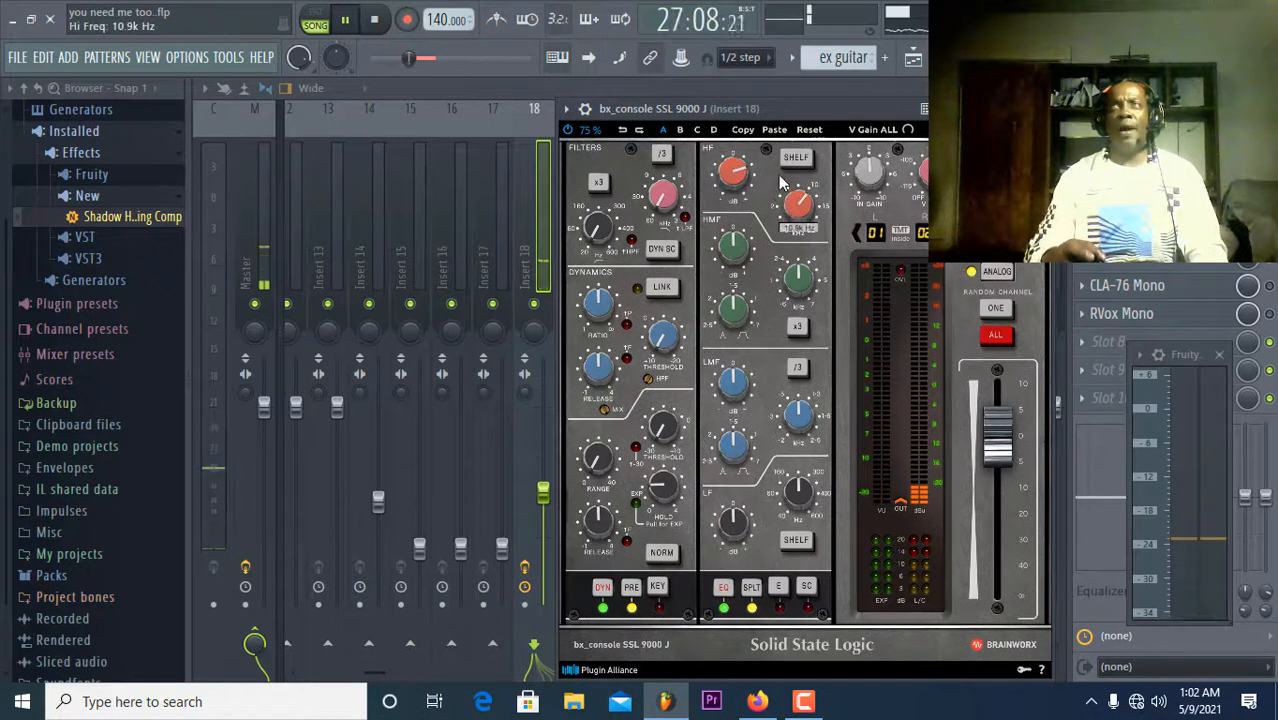
pyautogui.moveTo(798, 283); pyautogui.dragTo(732, 239)
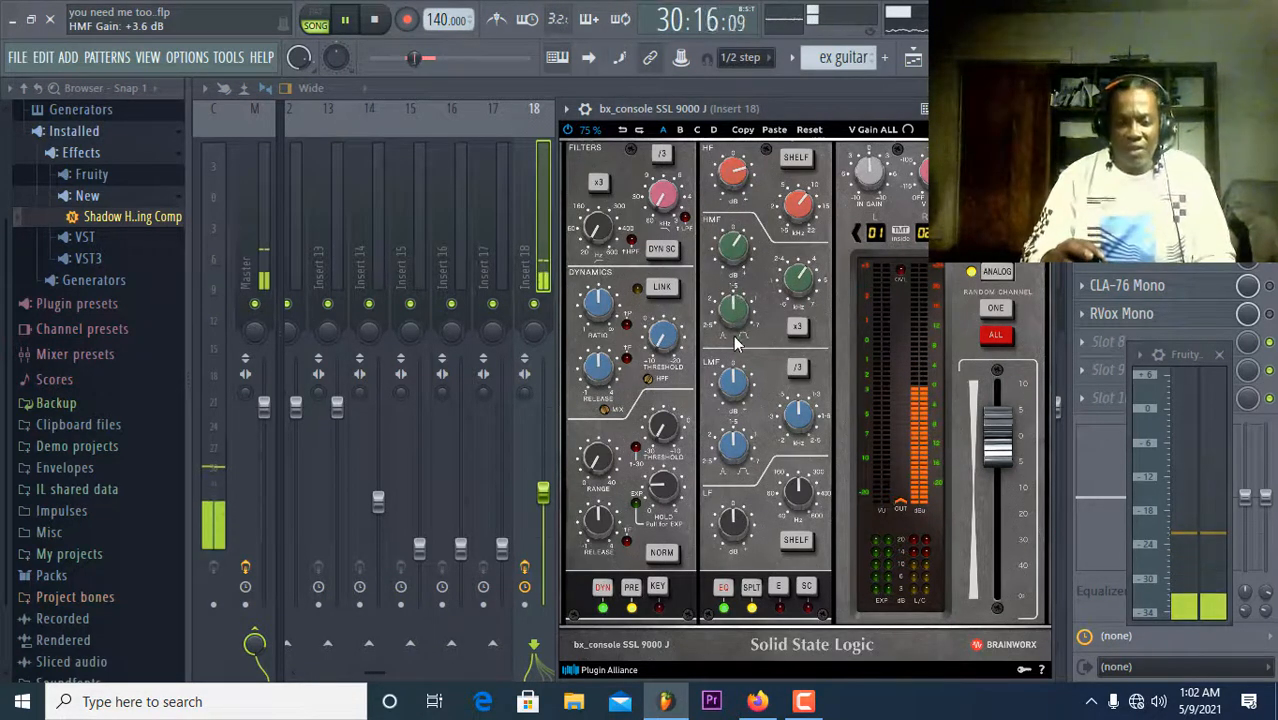
pyautogui.moveTo(733, 315); pyautogui.dragTo(724, 285)
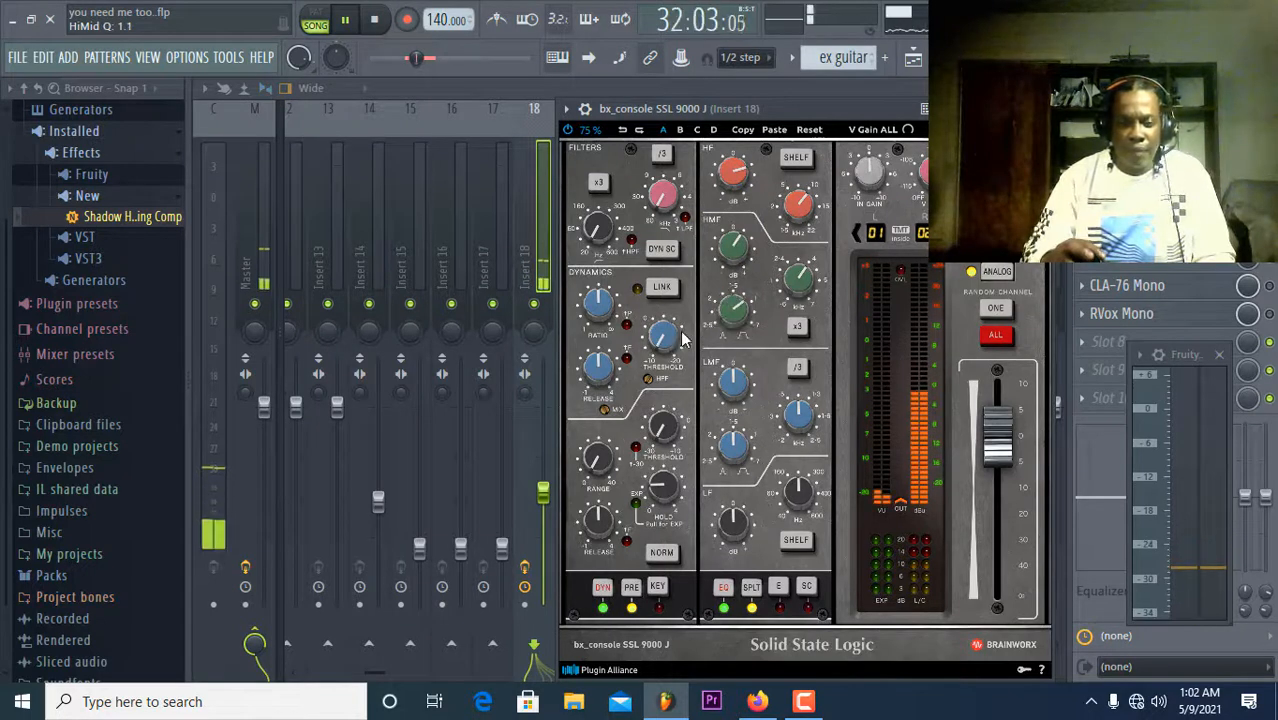
# Set the console's compressor threshold to -10.4 dB and its release to 0.10 s.
pyautogui.moveTo(660, 337); pyautogui.dragTo(656, 290)
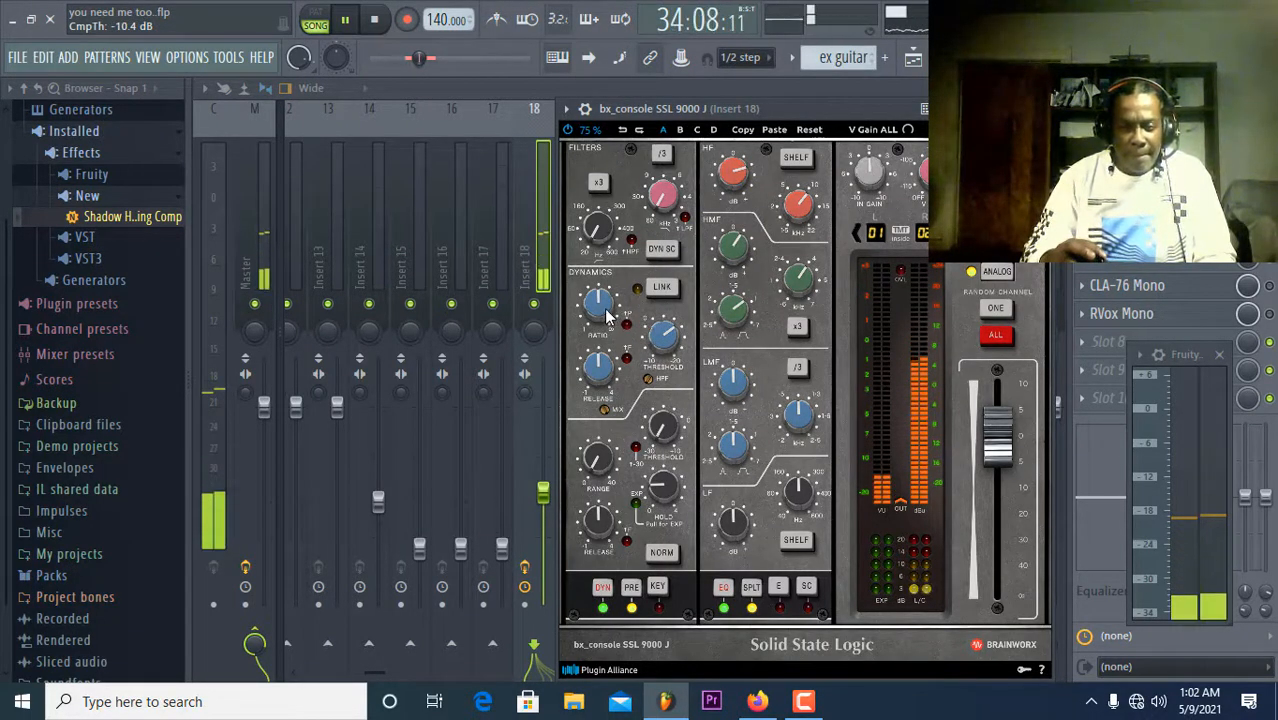
pyautogui.moveTo(602, 368); pyautogui.dragTo(606, 400)
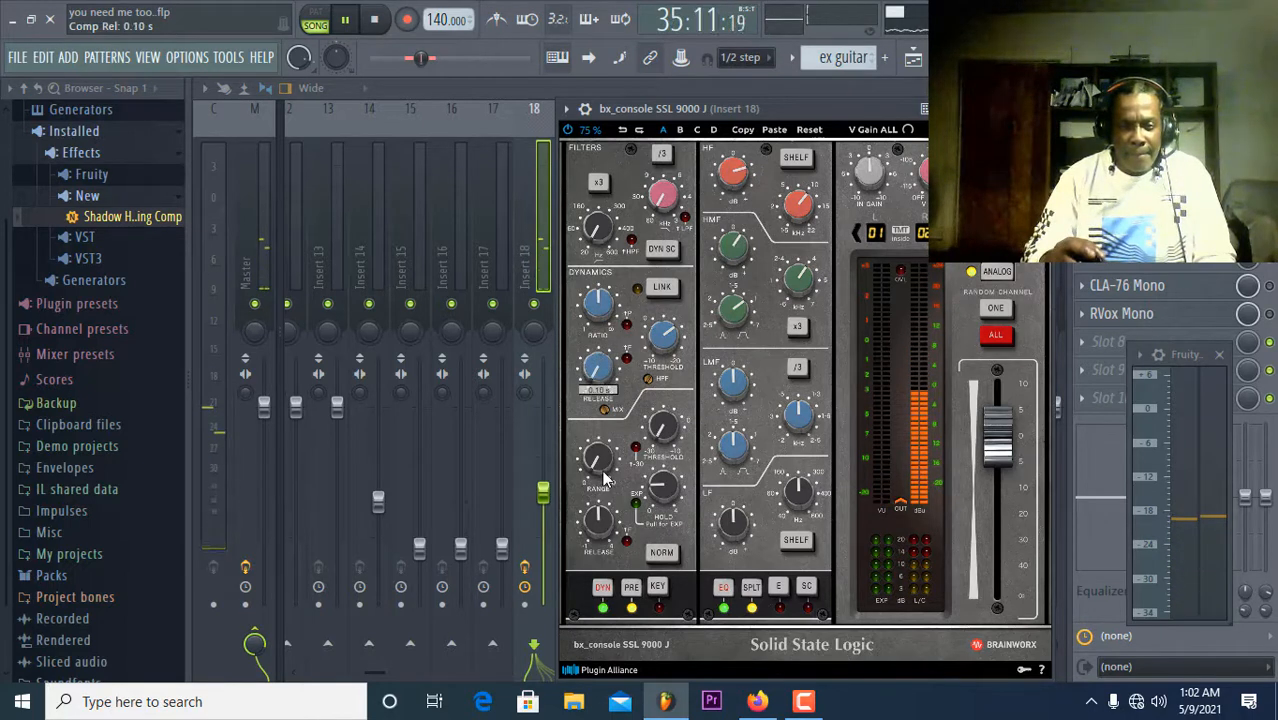
# Set the console's low-pass filter to 12.6 kHz and its high-pass filter to 205 Hz.
pyautogui.moveTo(660, 218); pyautogui.dragTo(670, 190)
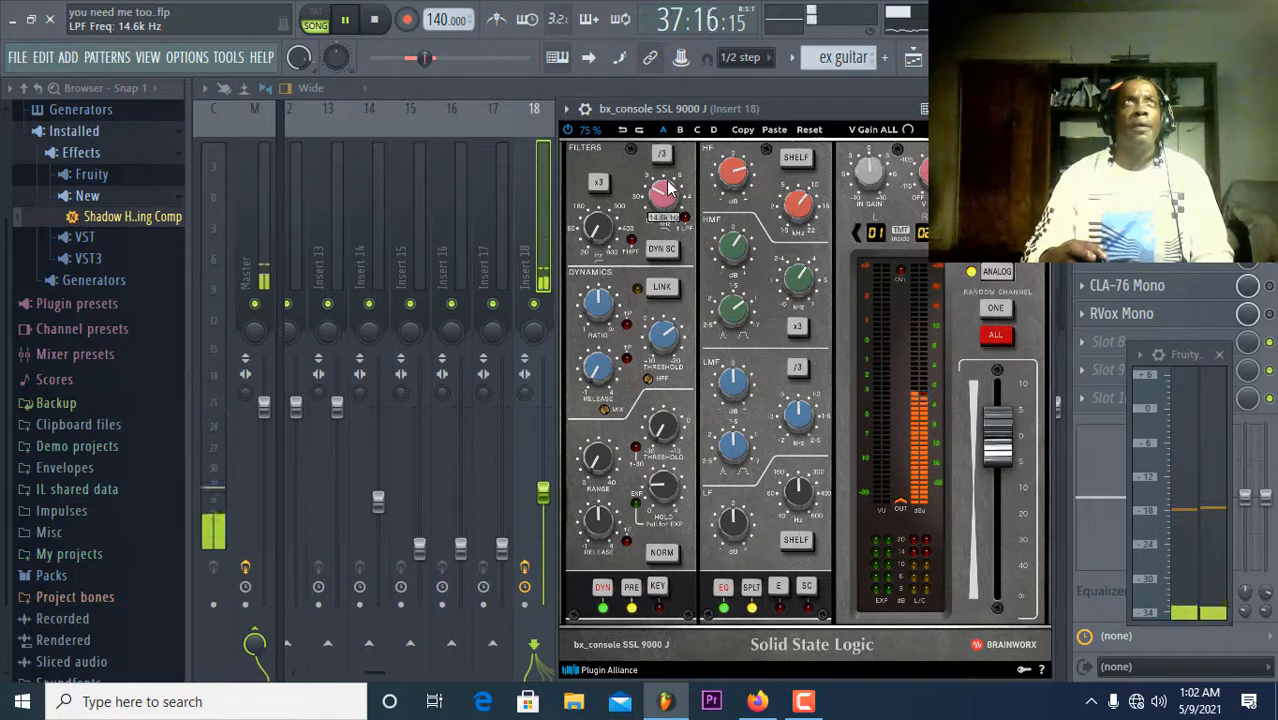
pyautogui.moveTo(668, 180); pyautogui.dragTo(672, 186)
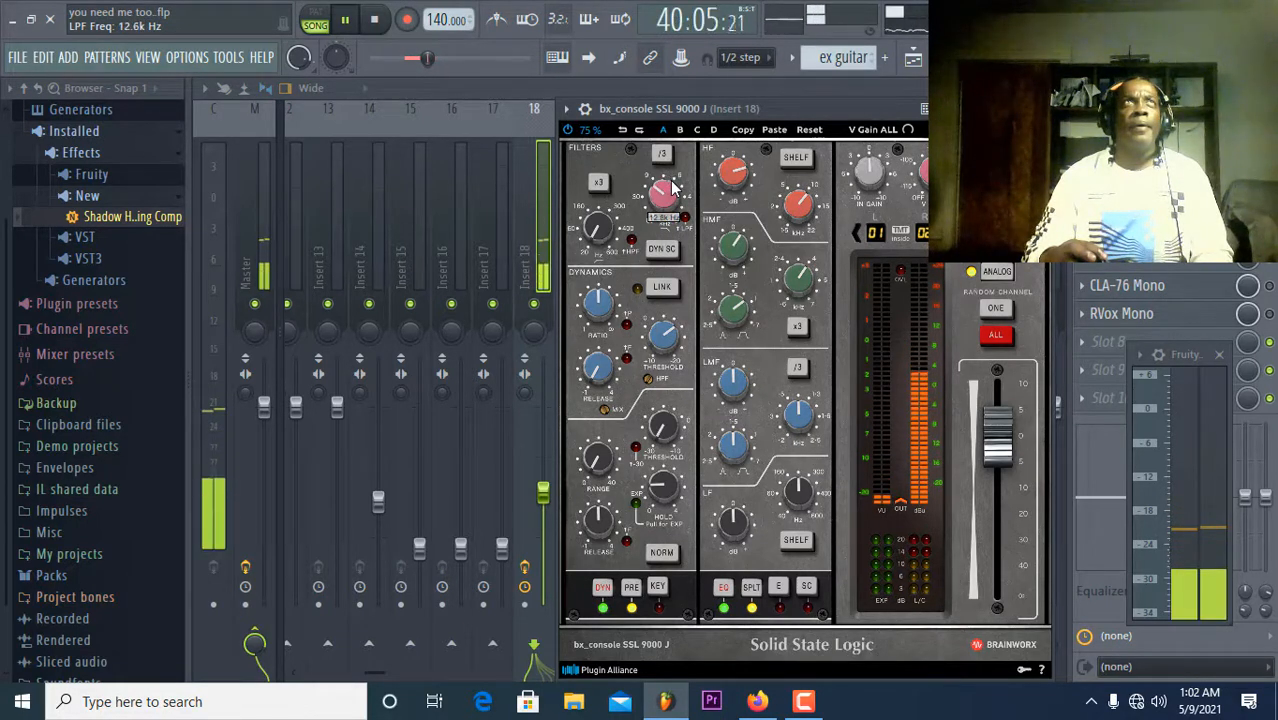
pyautogui.moveTo(607, 242); pyautogui.dragTo(605, 213)
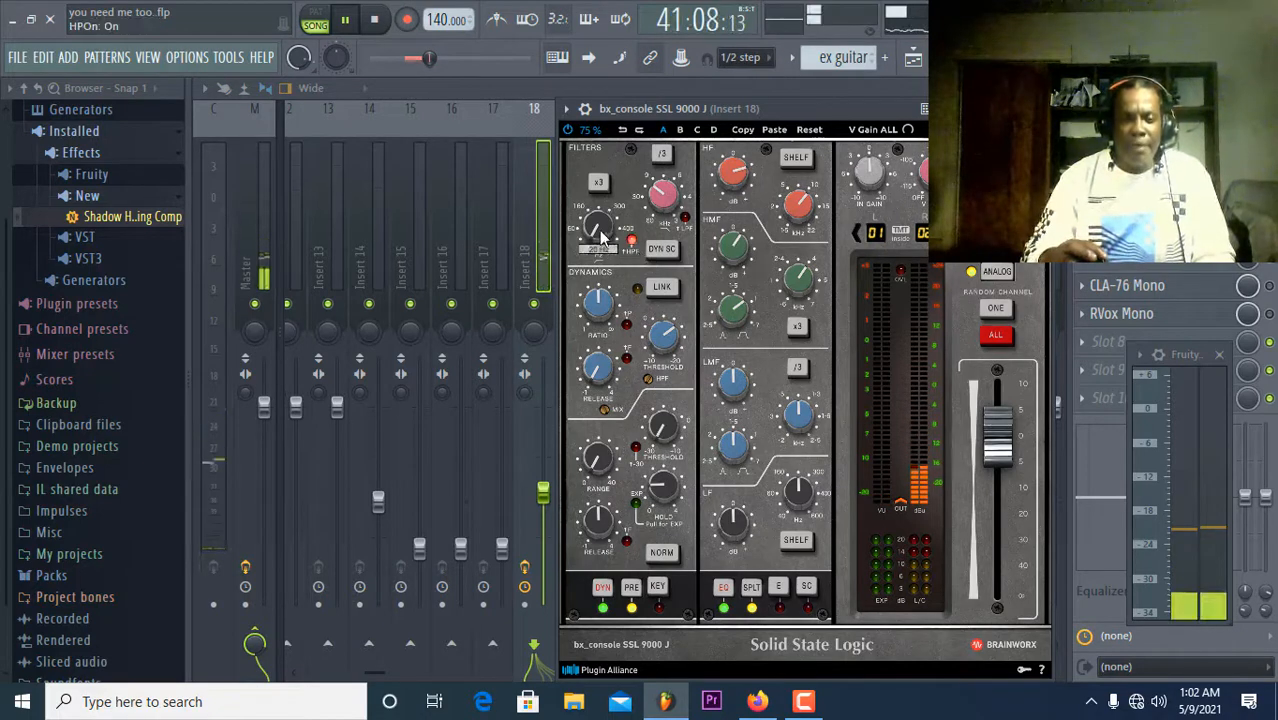
pyautogui.moveTo(605, 205); pyautogui.dragTo(617, 190)
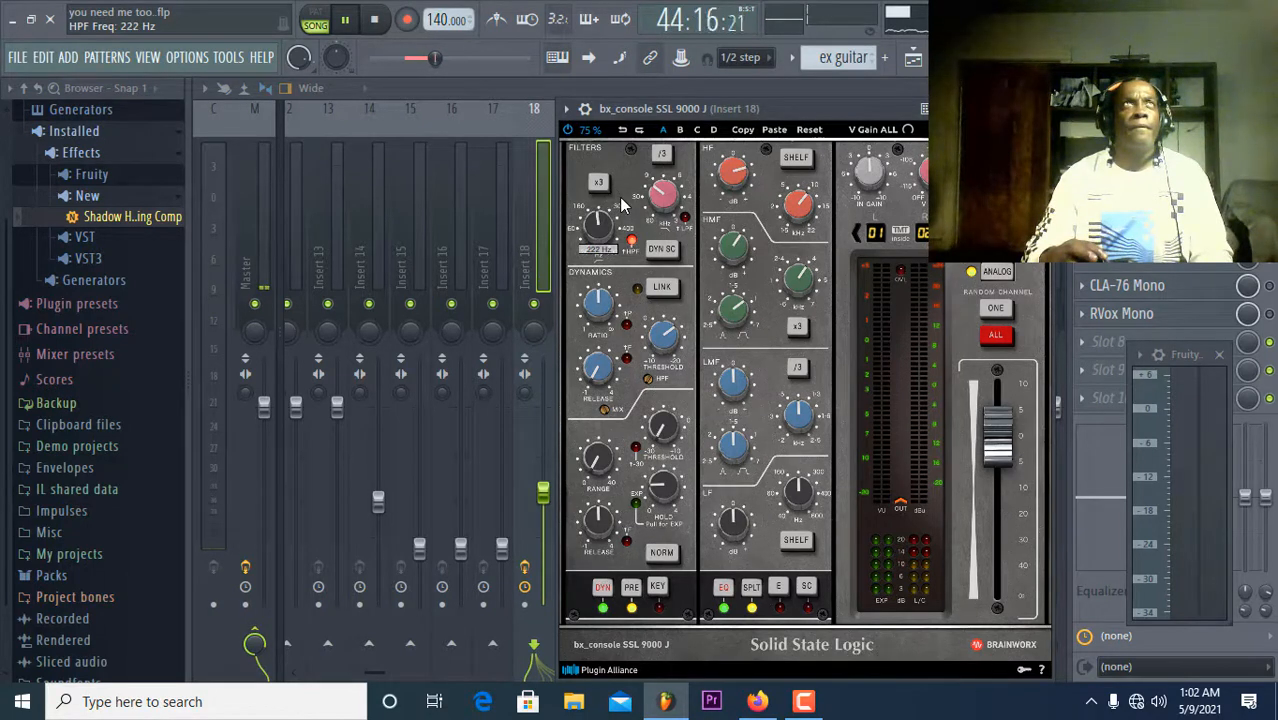
pyautogui.moveTo(621, 205); pyautogui.dragTo(622, 215)
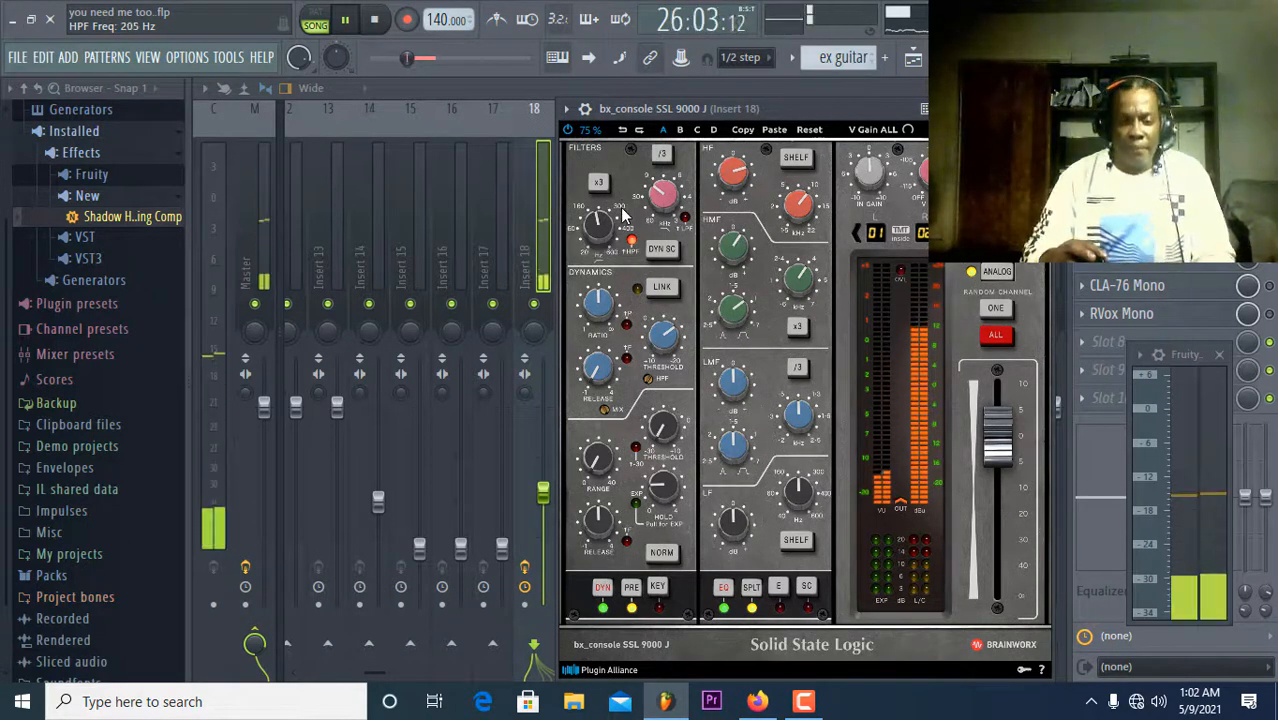
# Set the console's gate hold to 0.23 s, gate release to 0.10 s, and gate range to -10.3 dB.
pyautogui.click(660, 492)
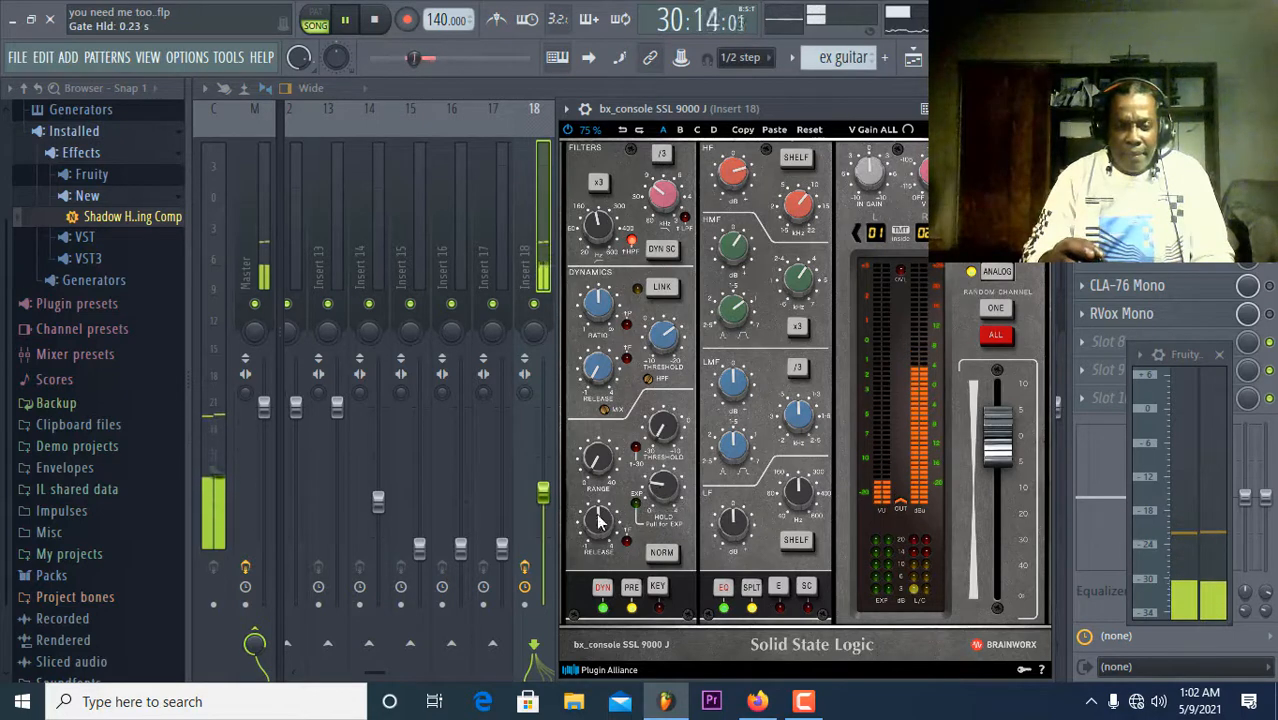
pyautogui.moveTo(598, 523); pyautogui.dragTo(598, 590)
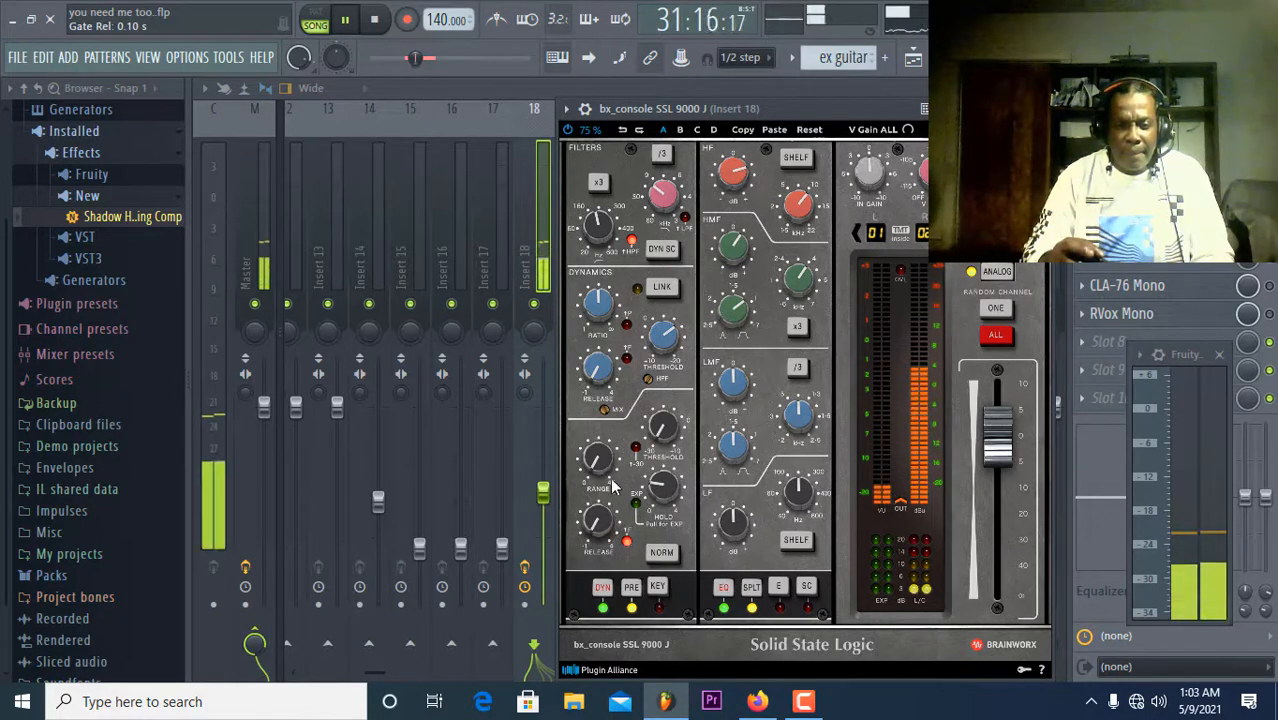
pyautogui.moveTo(604, 470); pyautogui.dragTo(608, 445)
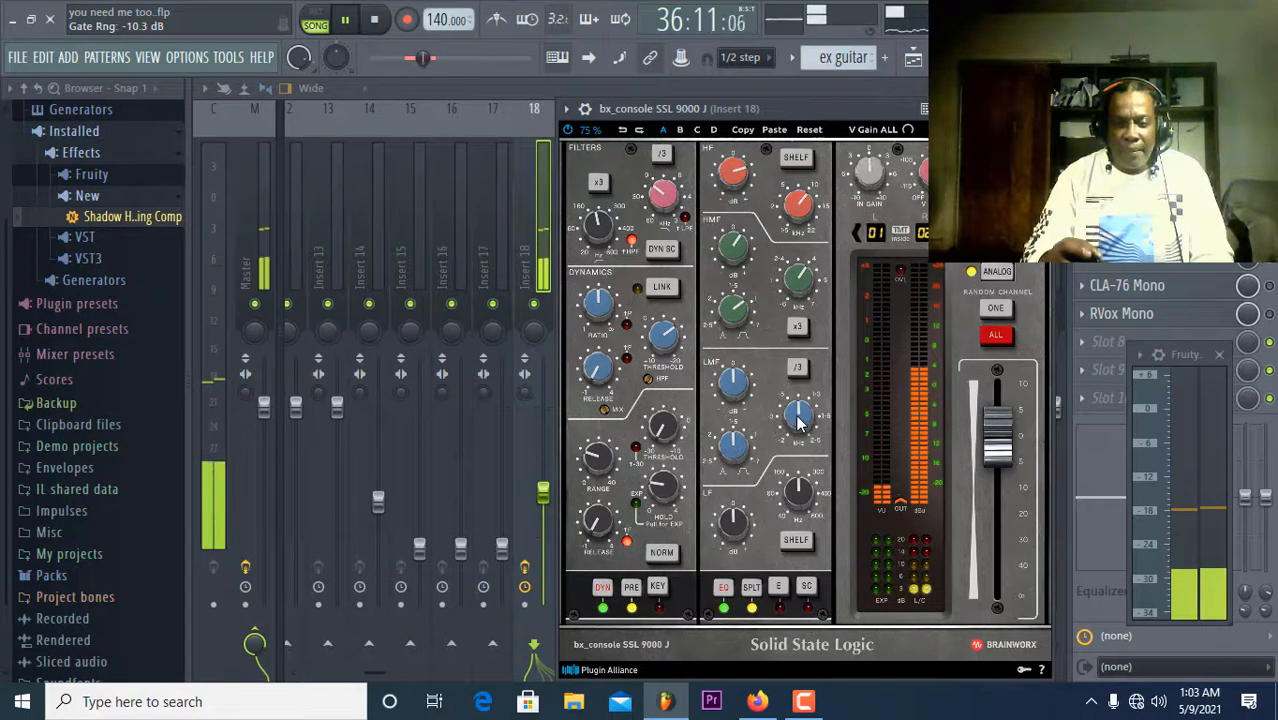
# Set the console's LMF frequency to 1.1 kHz and HMF Q to 1.8, raising the LMF gain and readjusting the LMF Q.
pyautogui.moveTo(798, 422); pyautogui.dragTo(798, 416)
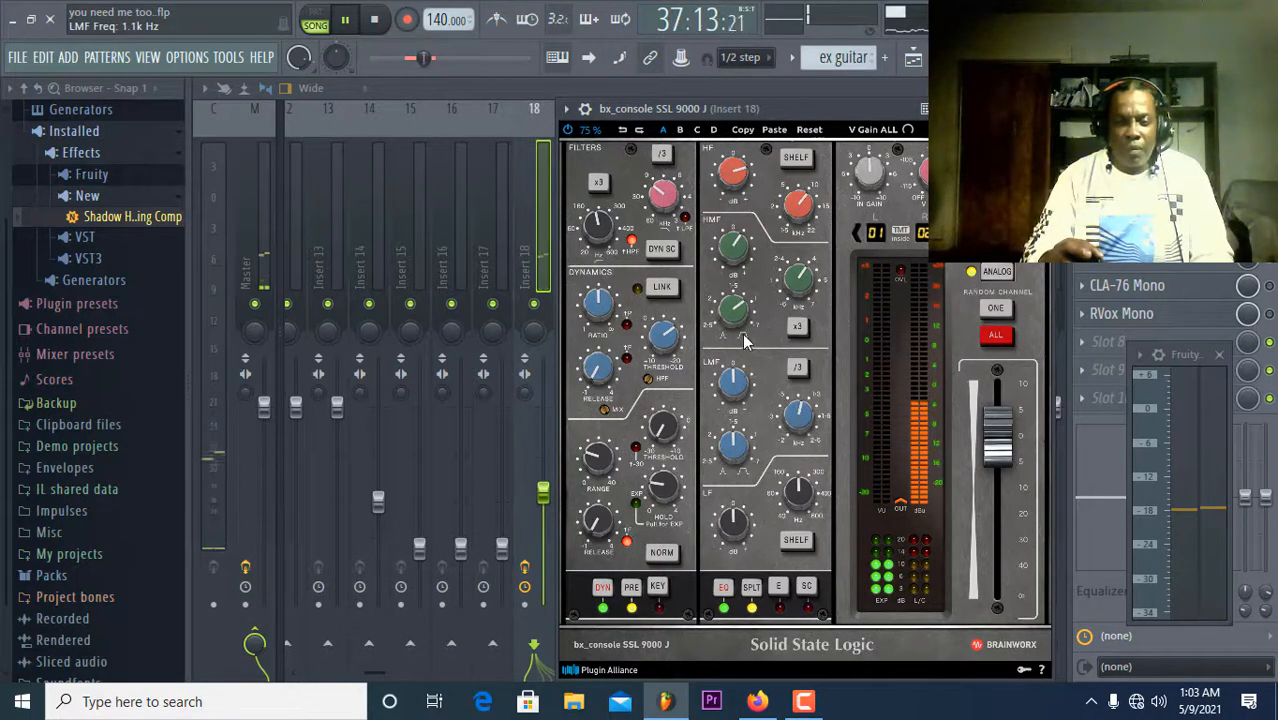
pyautogui.moveTo(735, 320); pyautogui.dragTo(751, 382)
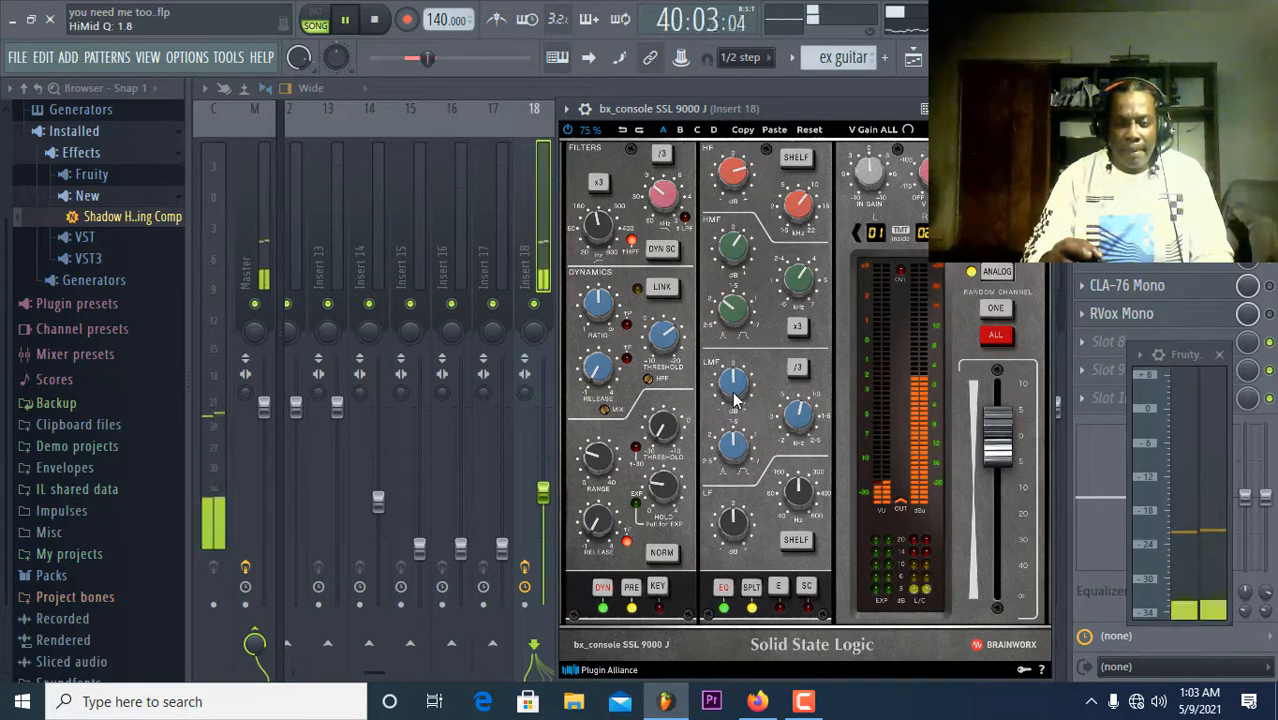
pyautogui.moveTo(735, 400); pyautogui.dragTo(731, 381)
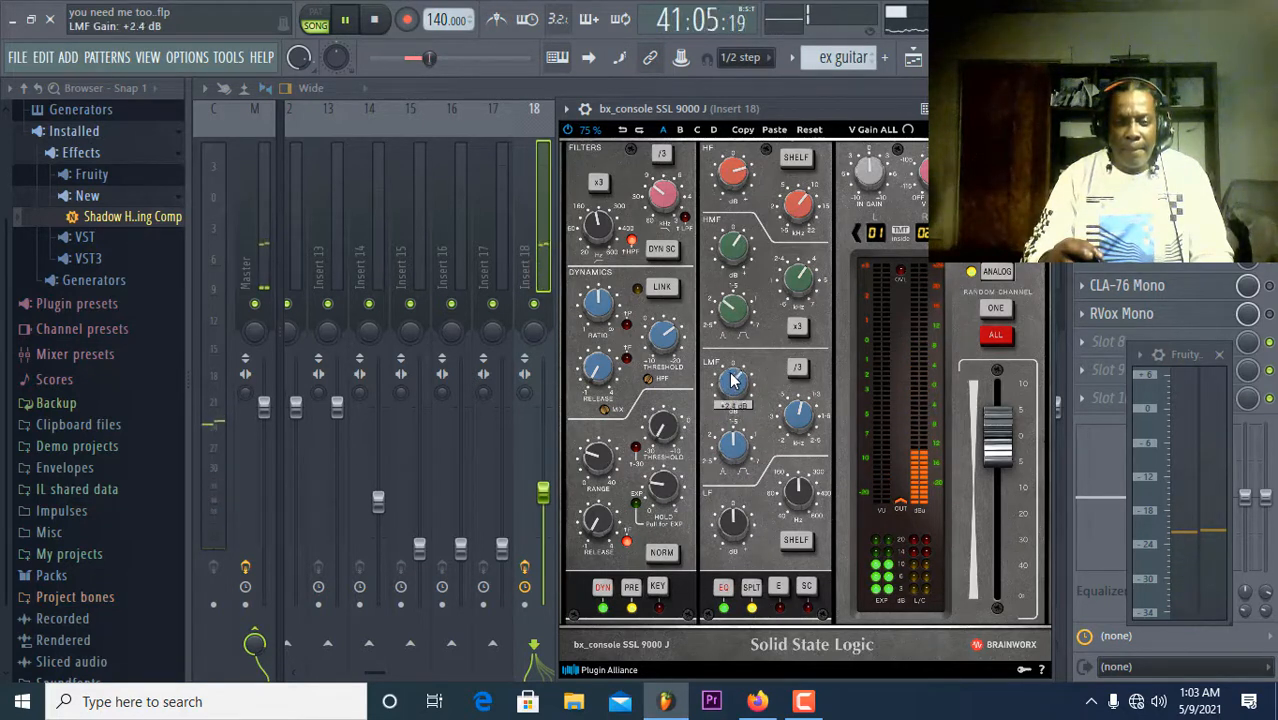
pyautogui.moveTo(733, 445); pyautogui.dragTo(728, 470)
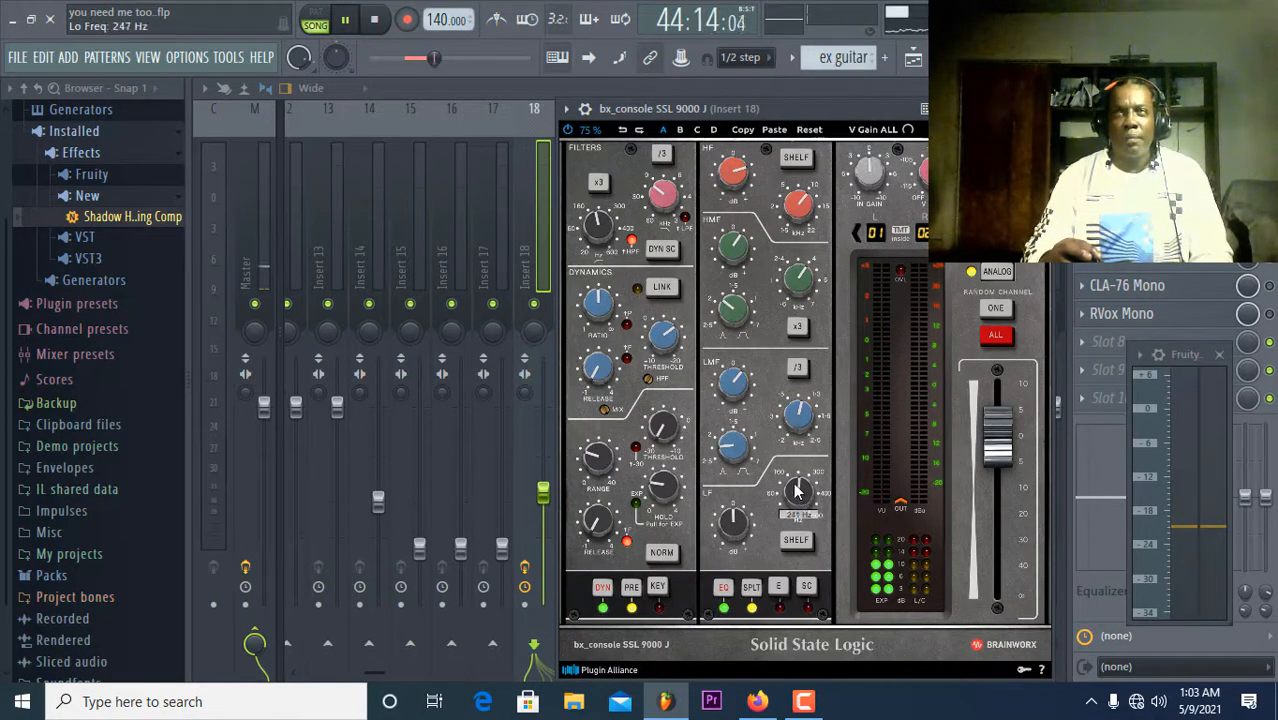
# Set the console's LF band to 310 Hz at about -2.4 dB, then lower its output fader slightly and close the plugin.
pyautogui.moveTo(797, 490); pyautogui.dragTo(793, 475)
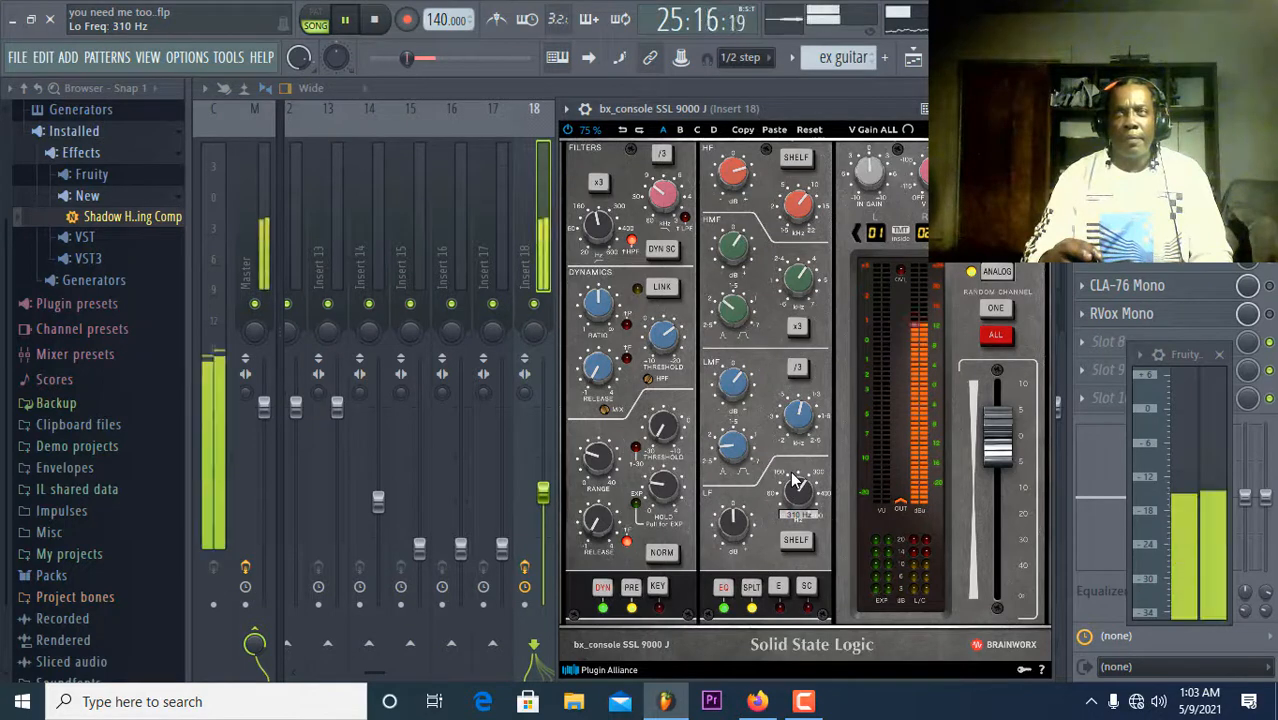
pyautogui.moveTo(729, 527); pyautogui.dragTo(729, 537)
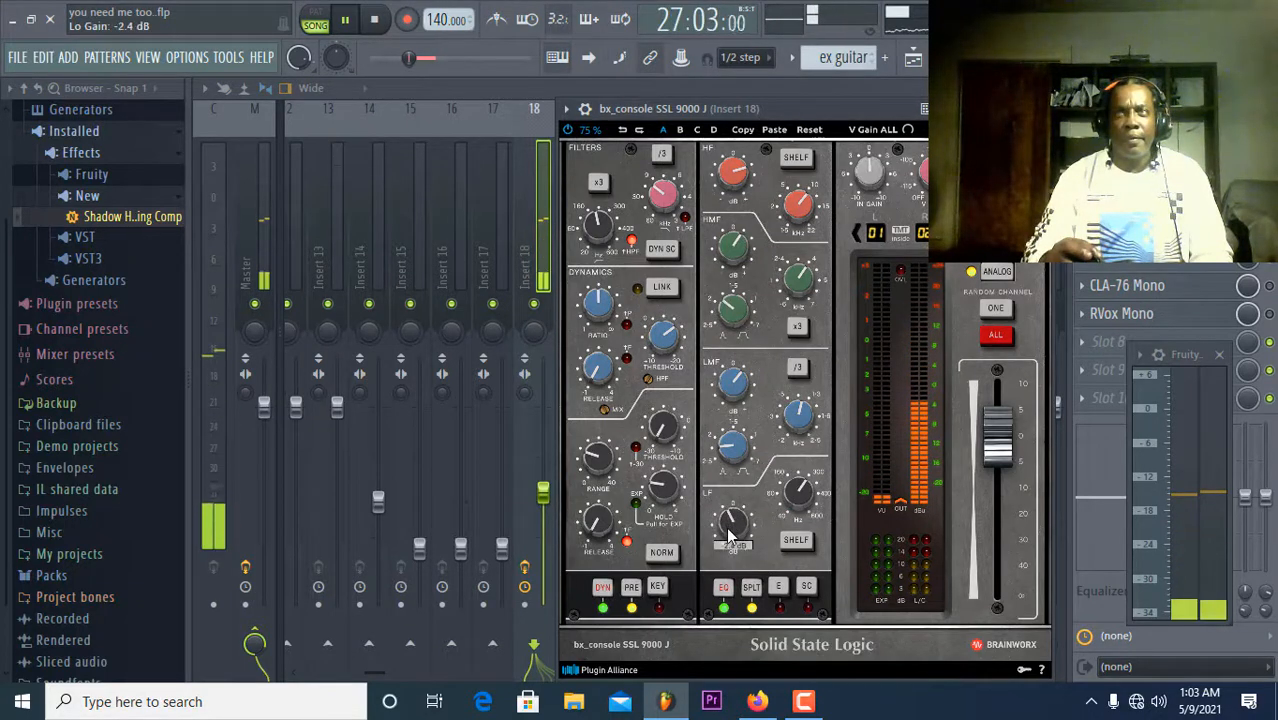
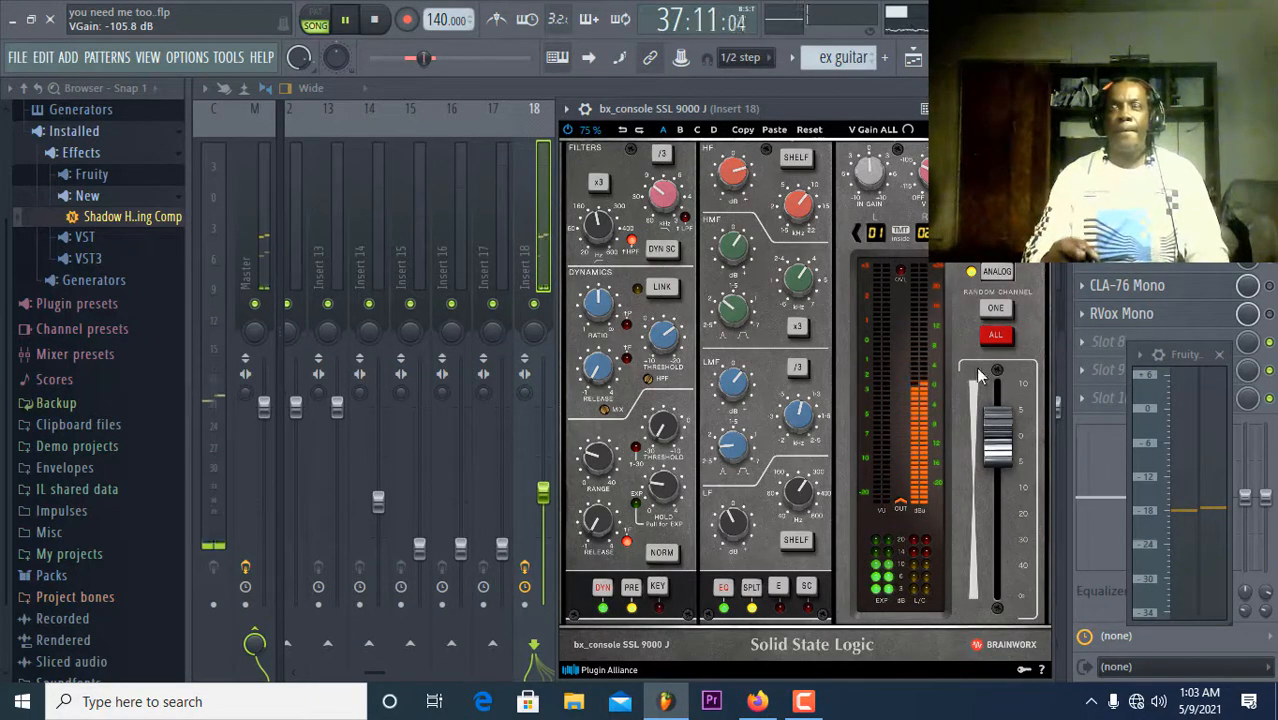
pyautogui.moveTo(1017, 433); pyautogui.dragTo(1001, 468)
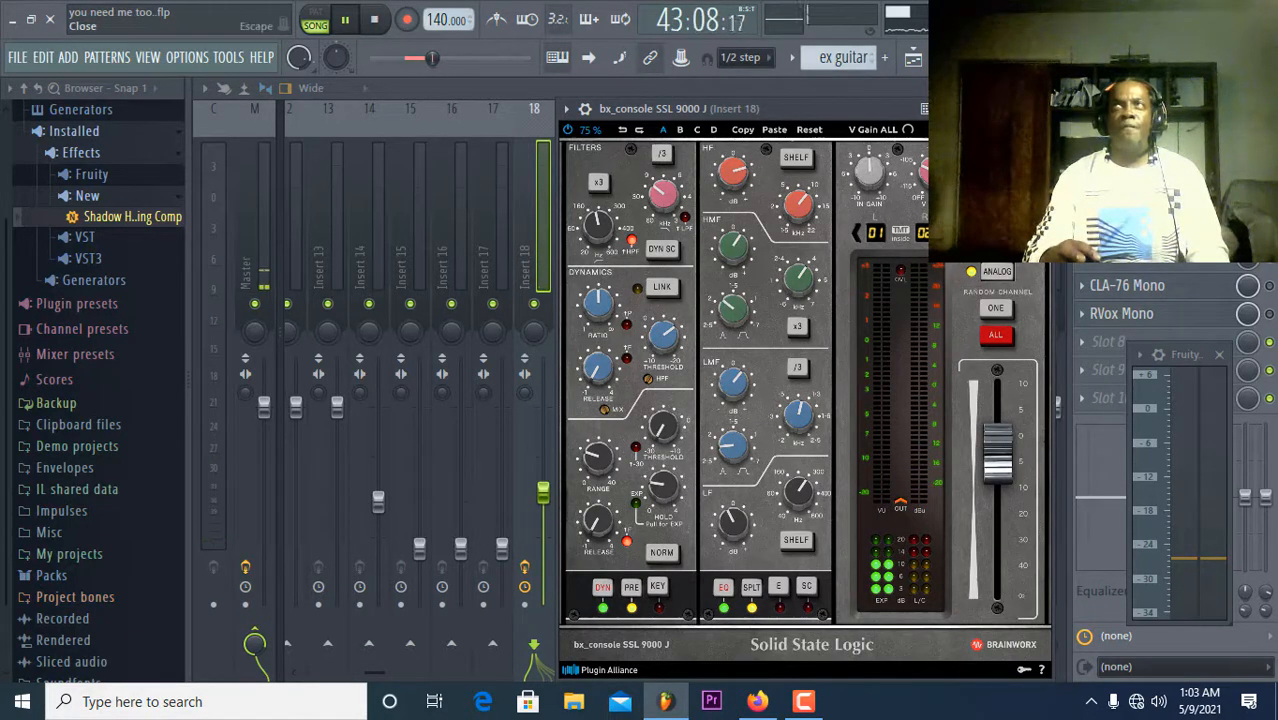
pyautogui.click(1039, 108)
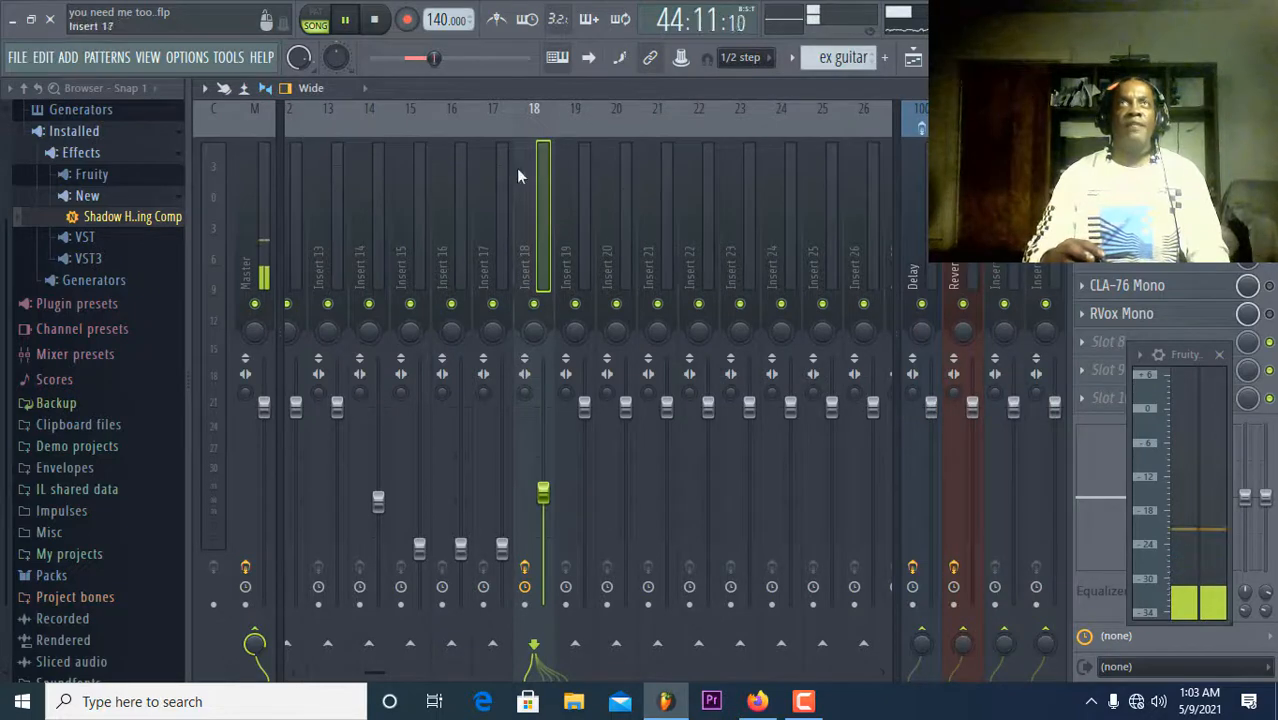
# Stop playback and unmute the Kick, Bass, Clap, Hat, Crash and four Synth mixer tracks.
pyautogui.scroll(5, 434, 234)
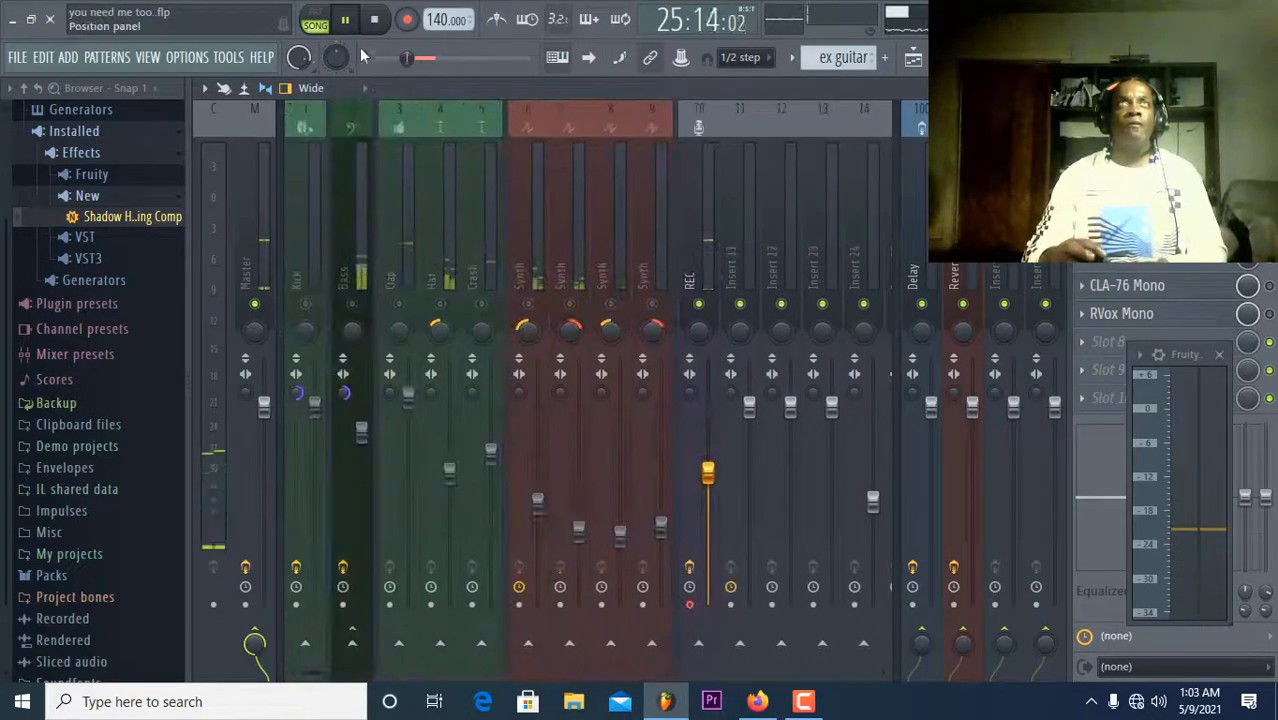
pyautogui.click(374, 19)
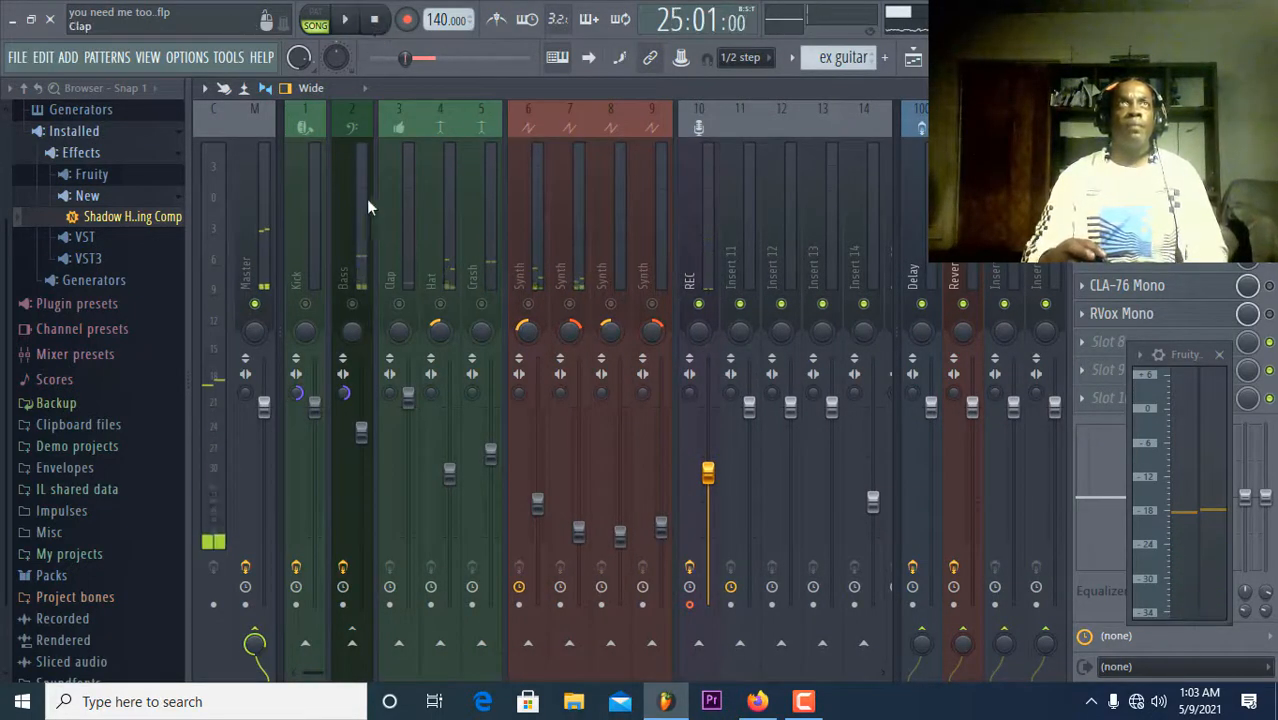
pyautogui.click(306, 303)
pyautogui.click(352, 303)
pyautogui.click(398, 303)
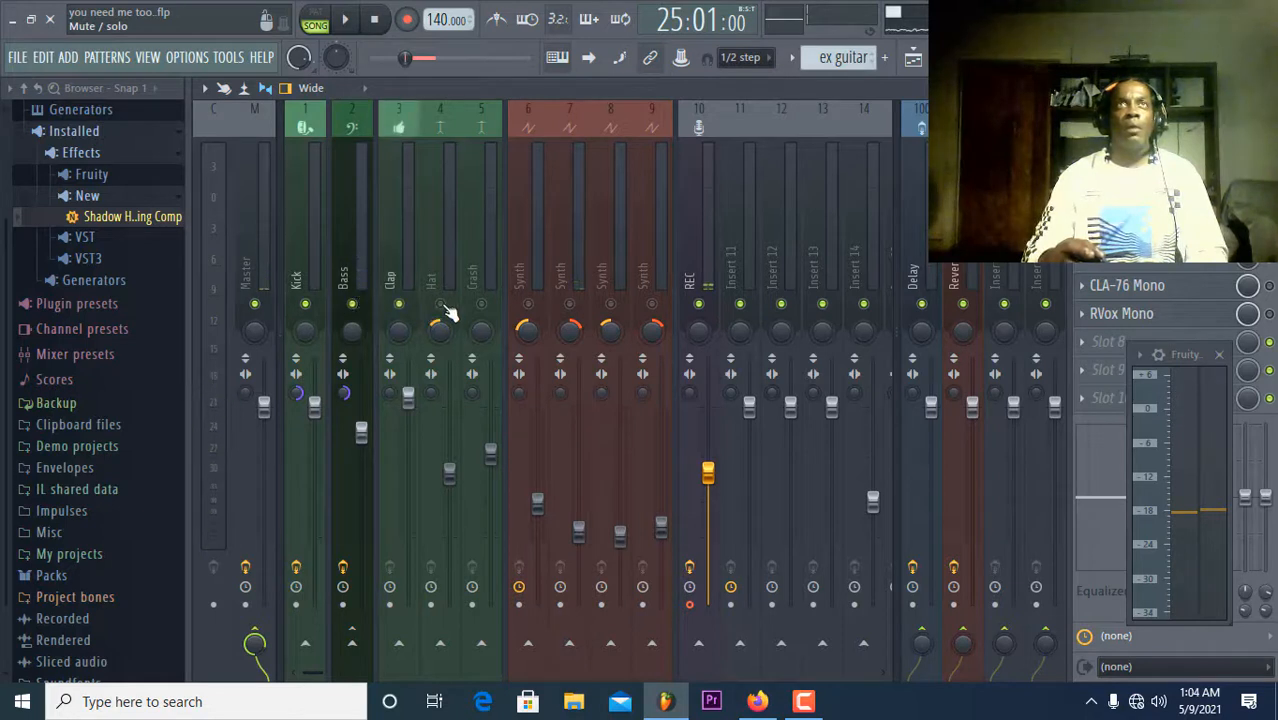
pyautogui.click(440, 303)
pyautogui.click(481, 303)
pyautogui.click(528, 303)
pyautogui.click(569, 303)
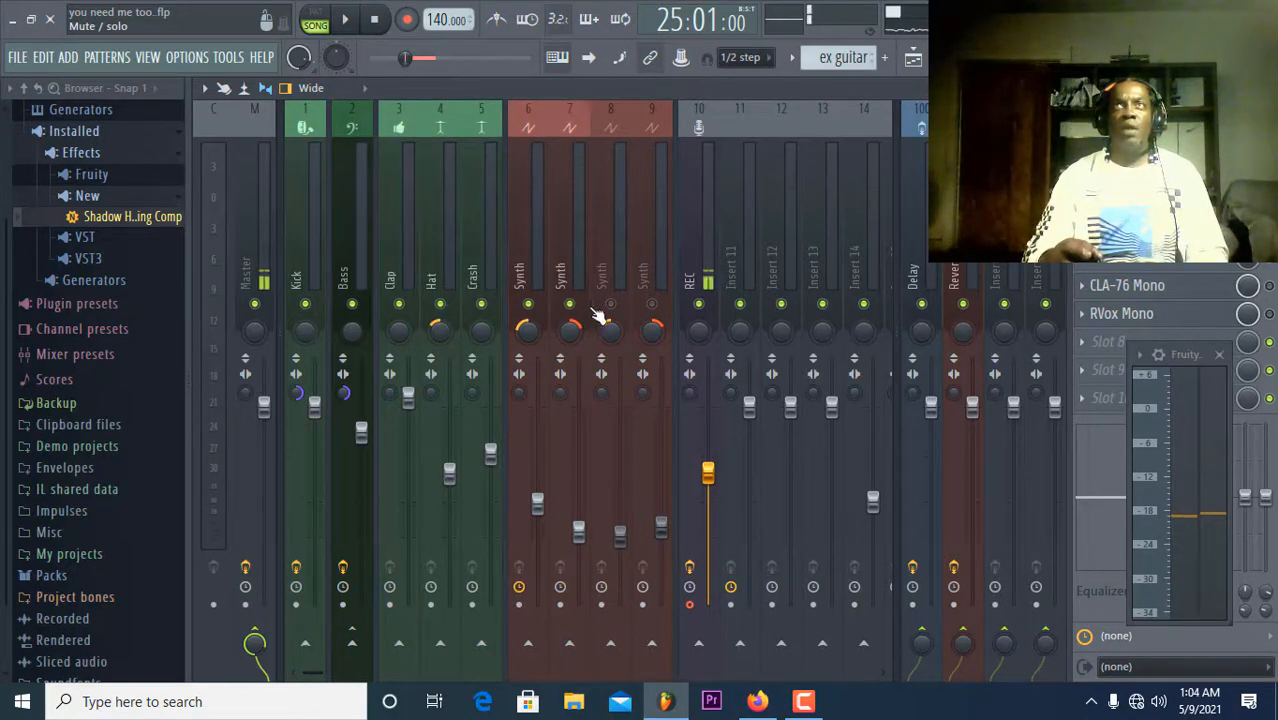
pyautogui.click(610, 303)
pyautogui.click(651, 303)
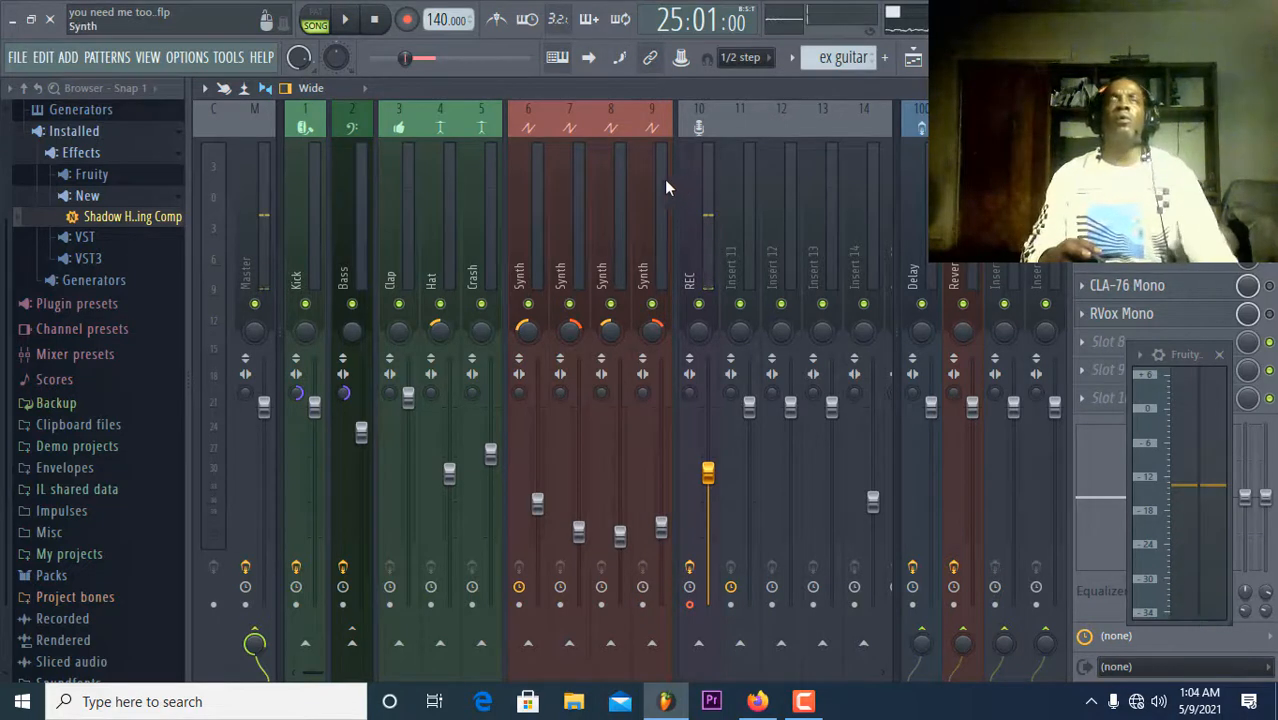
# Play the full mix and lower the Insert 18 fader slightly to balance the vocal with the instruments.
pyautogui.click(344, 20)
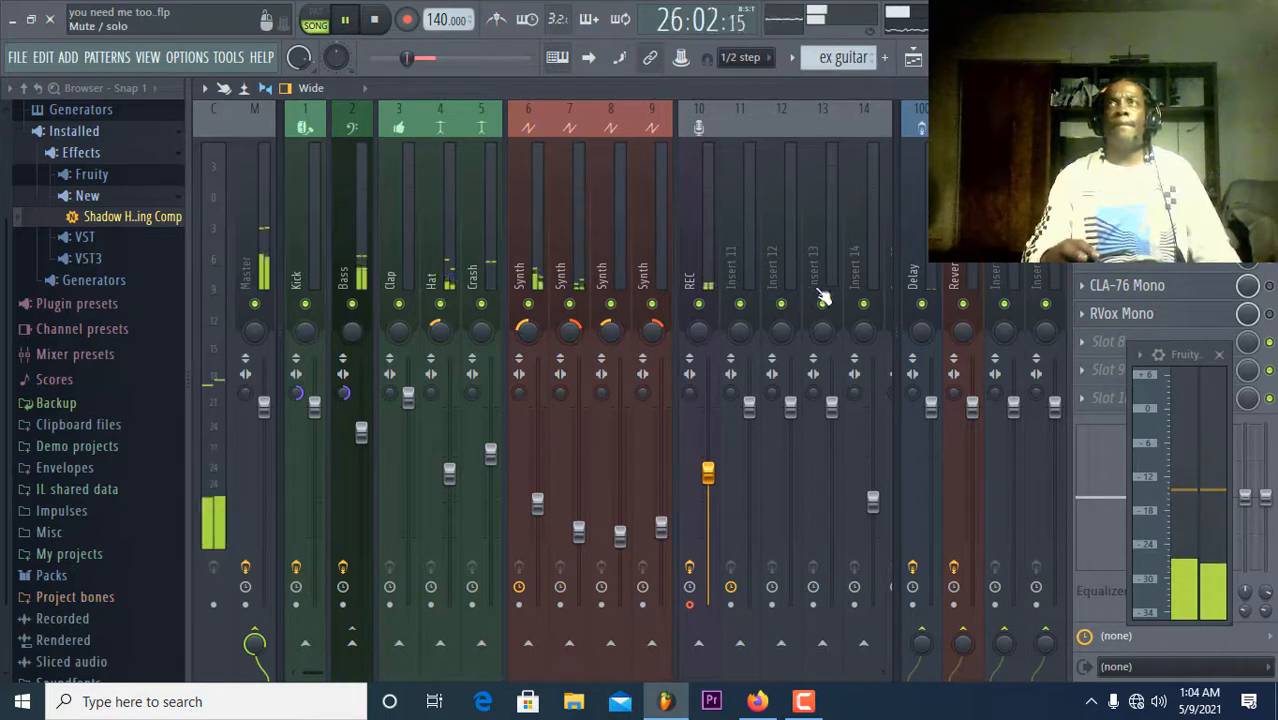
pyautogui.scroll(-3, 822, 245)
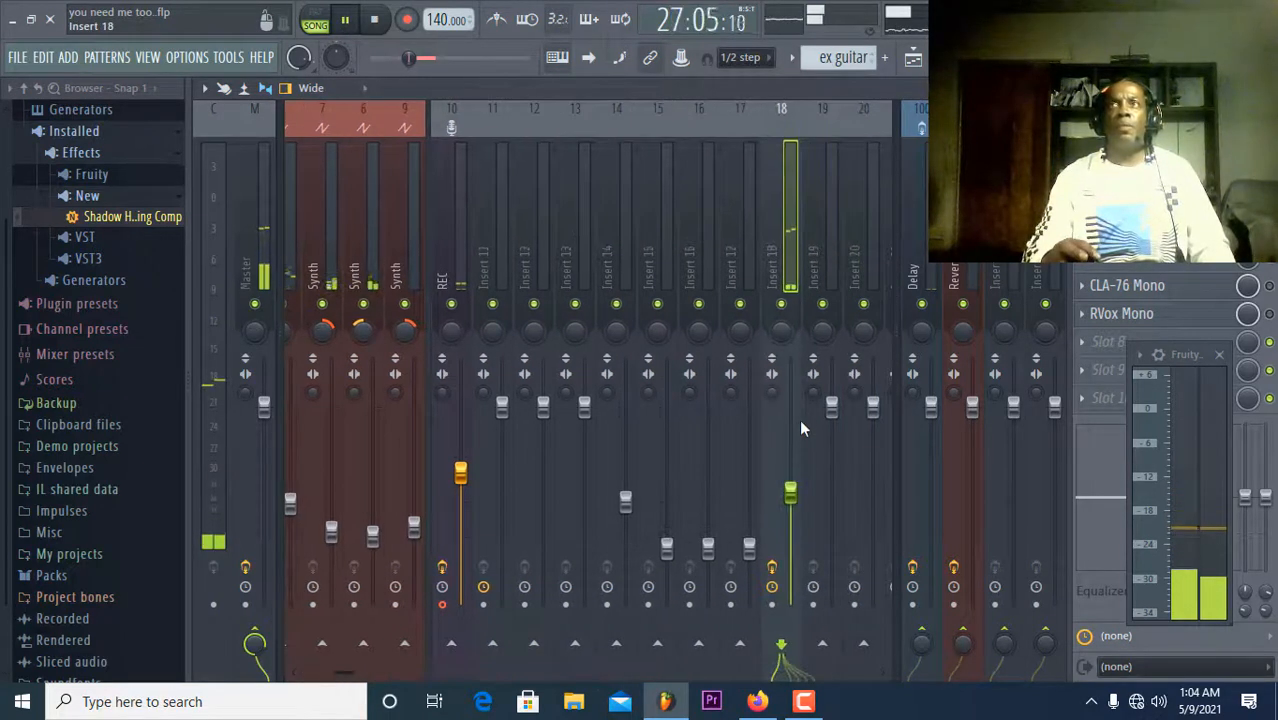
pyautogui.moveTo(800, 490); pyautogui.dragTo(790, 511)
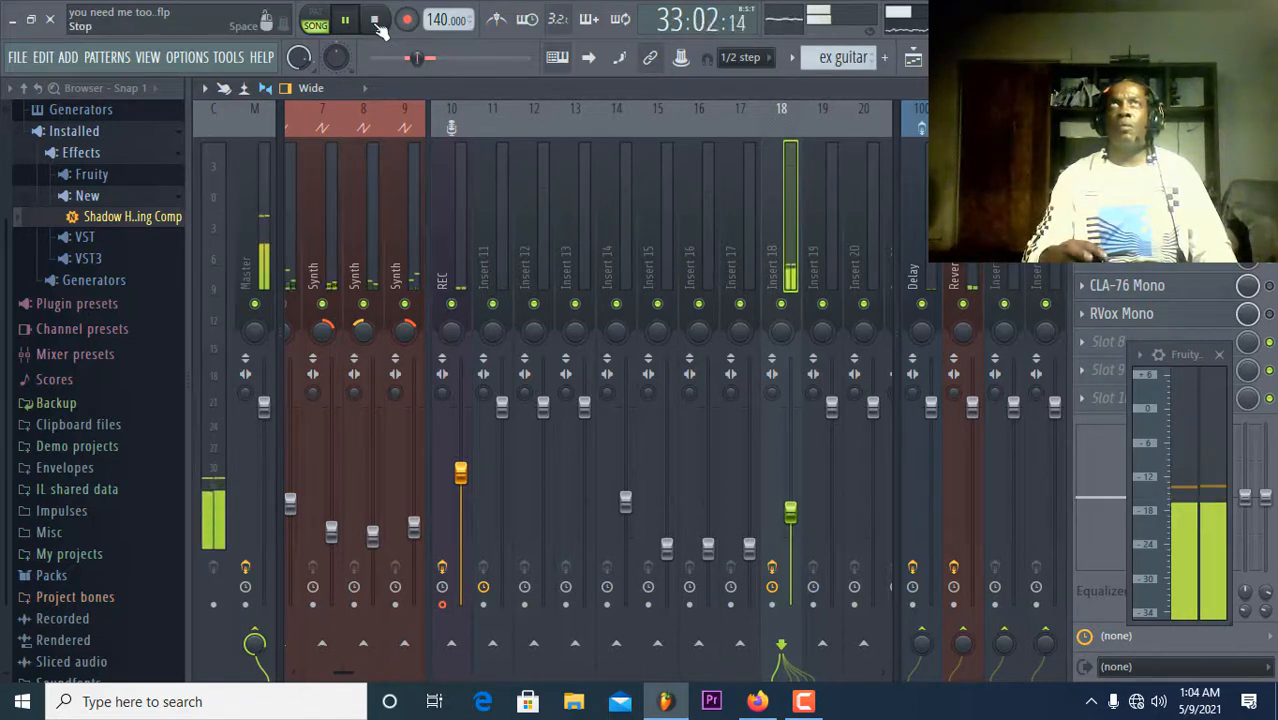
pyautogui.click(374, 19)
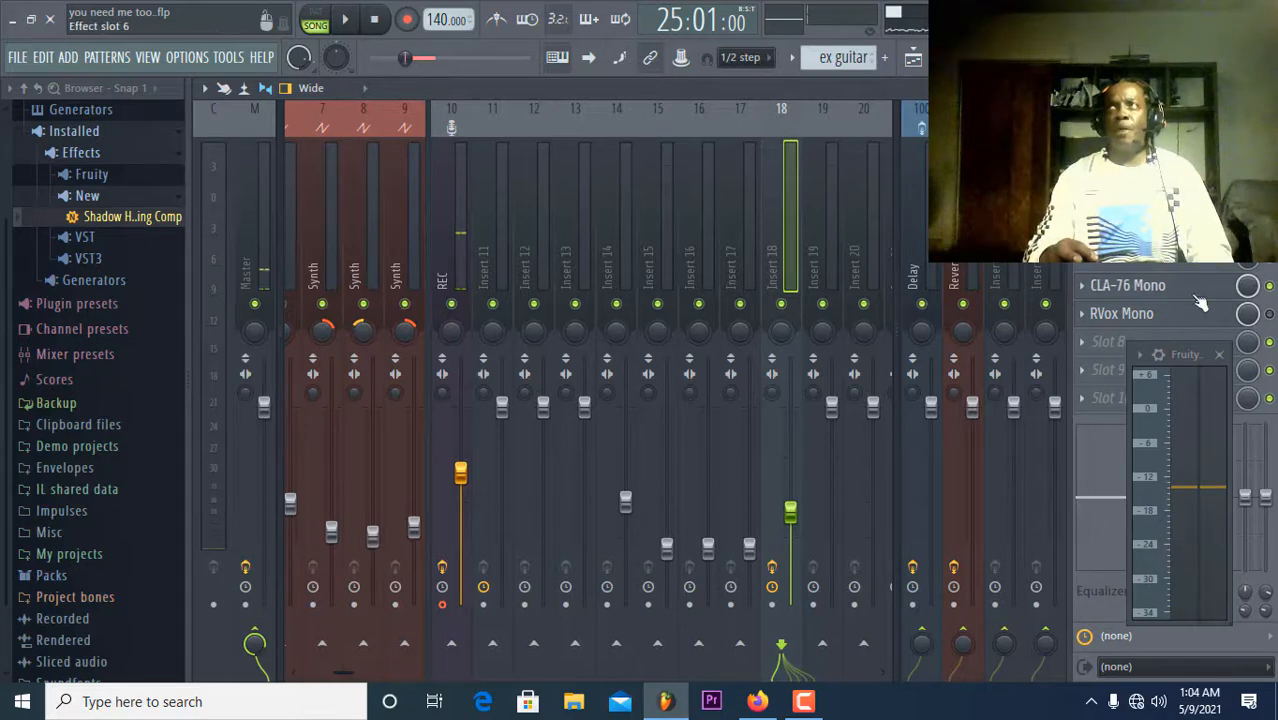
# Check CLA-76 Mono on Insert 18, then fine-tune the compressor threshold in bx_console SSL 9000 J while the full mix plays.
pyautogui.click(1184, 292)
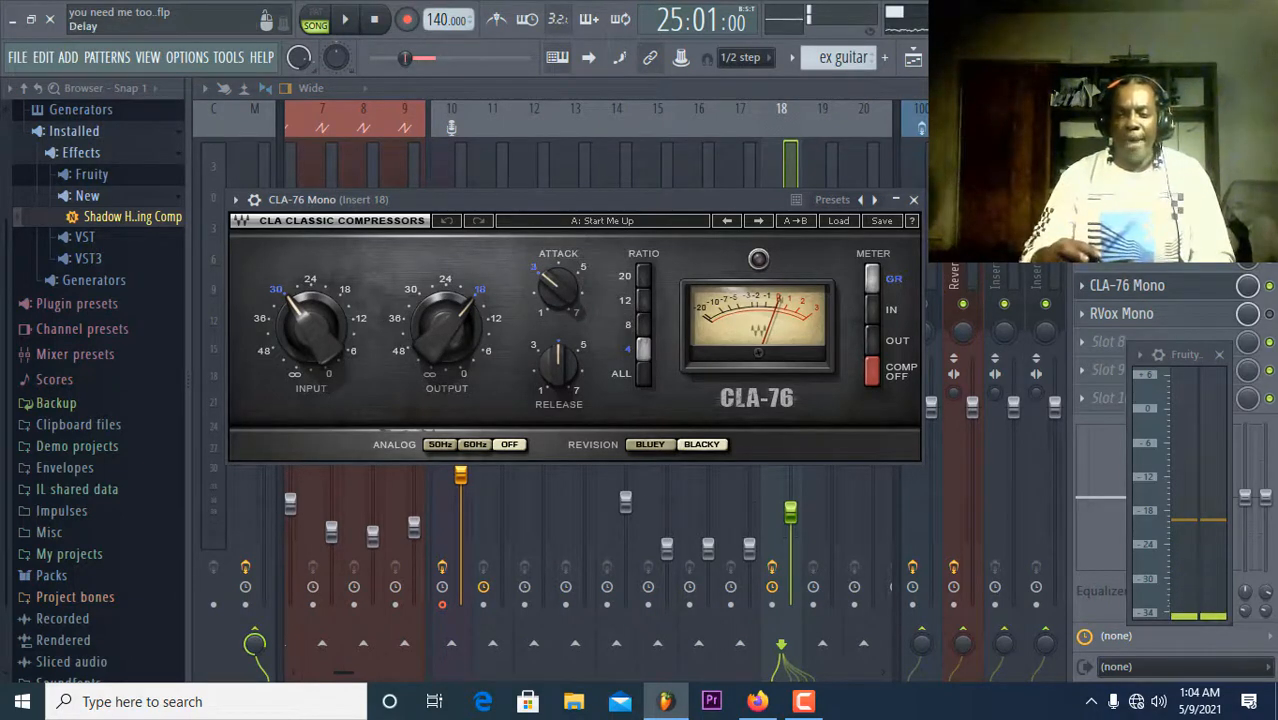
pyautogui.click(913, 200)
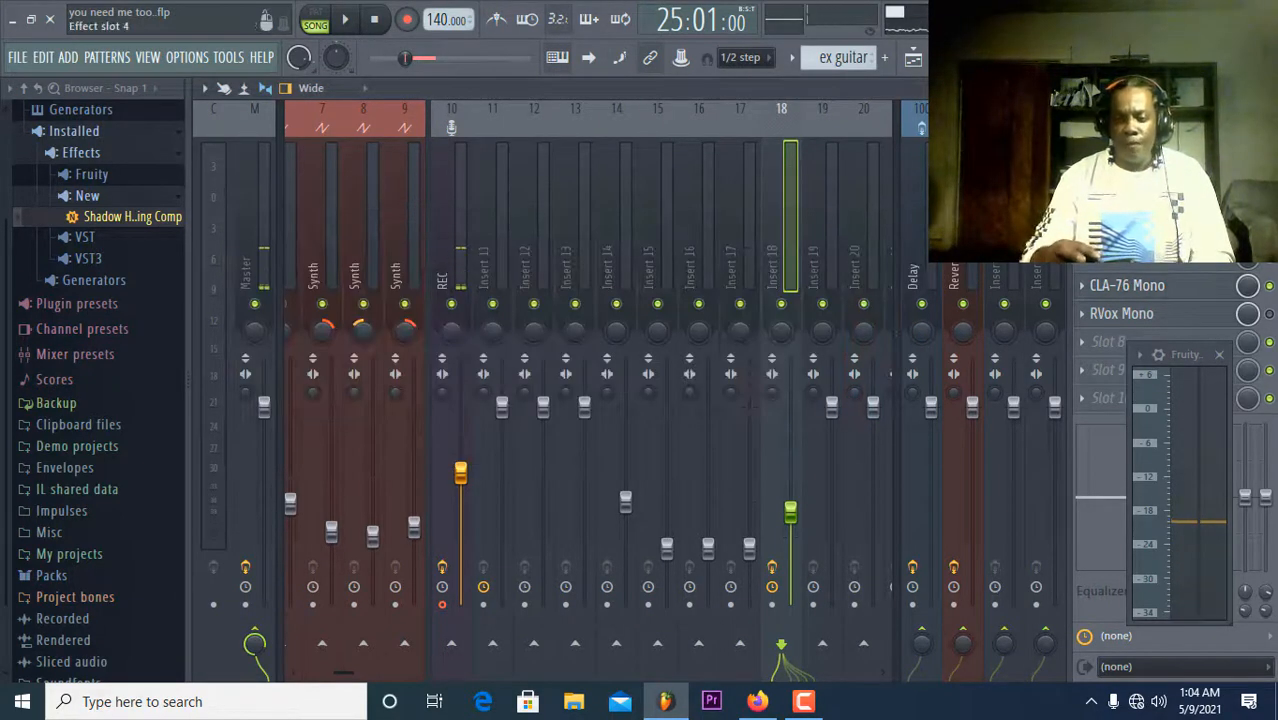
pyautogui.click(1130, 229)
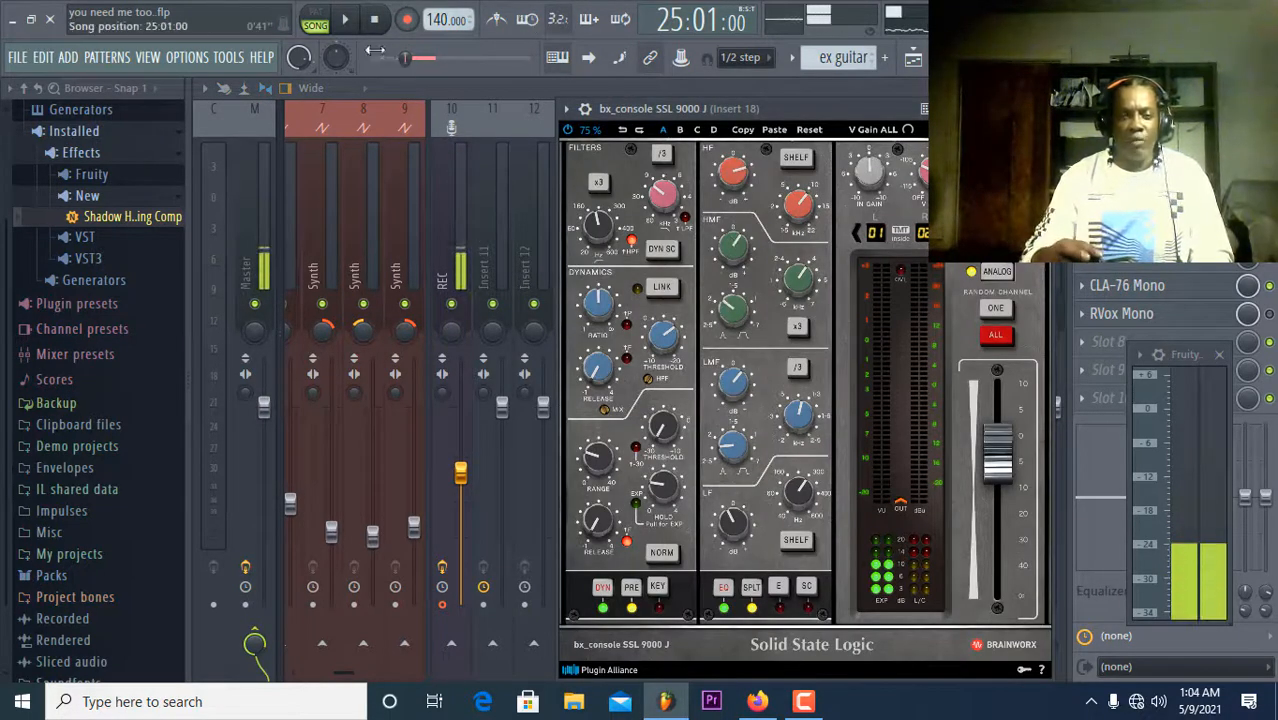
pyautogui.click(352, 26)
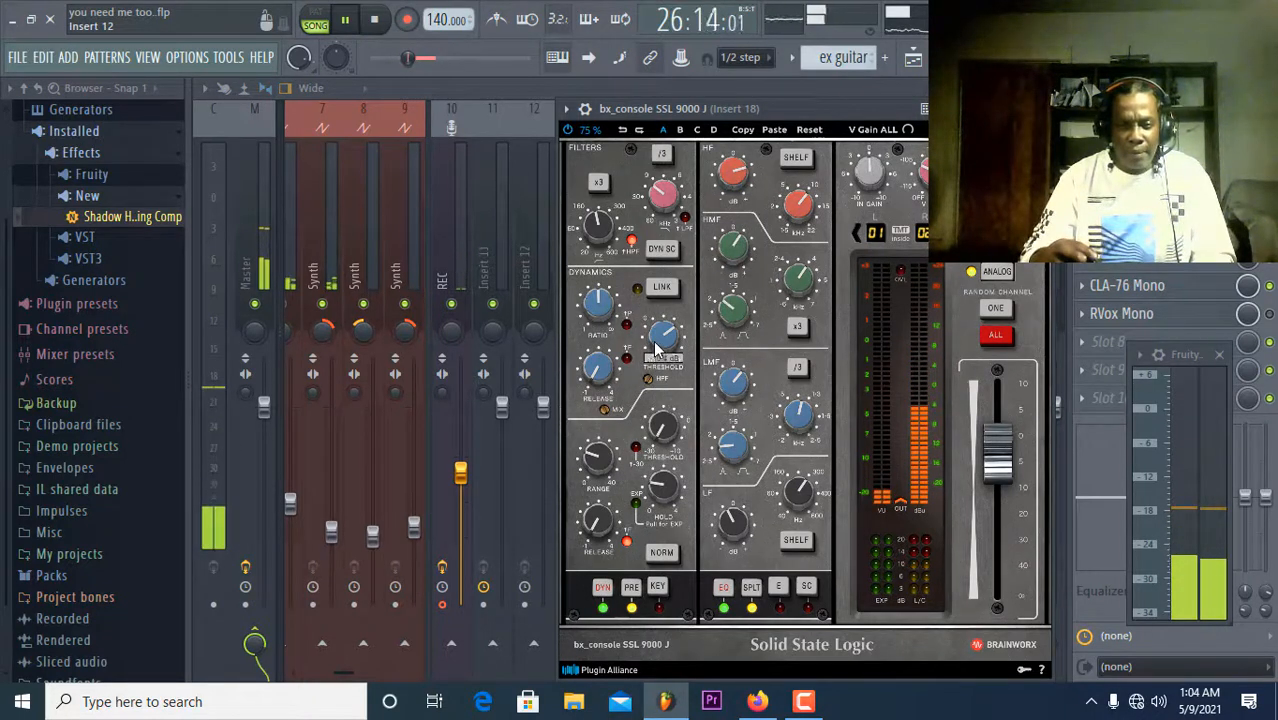
pyautogui.moveTo(657, 335); pyautogui.dragTo(655, 337)
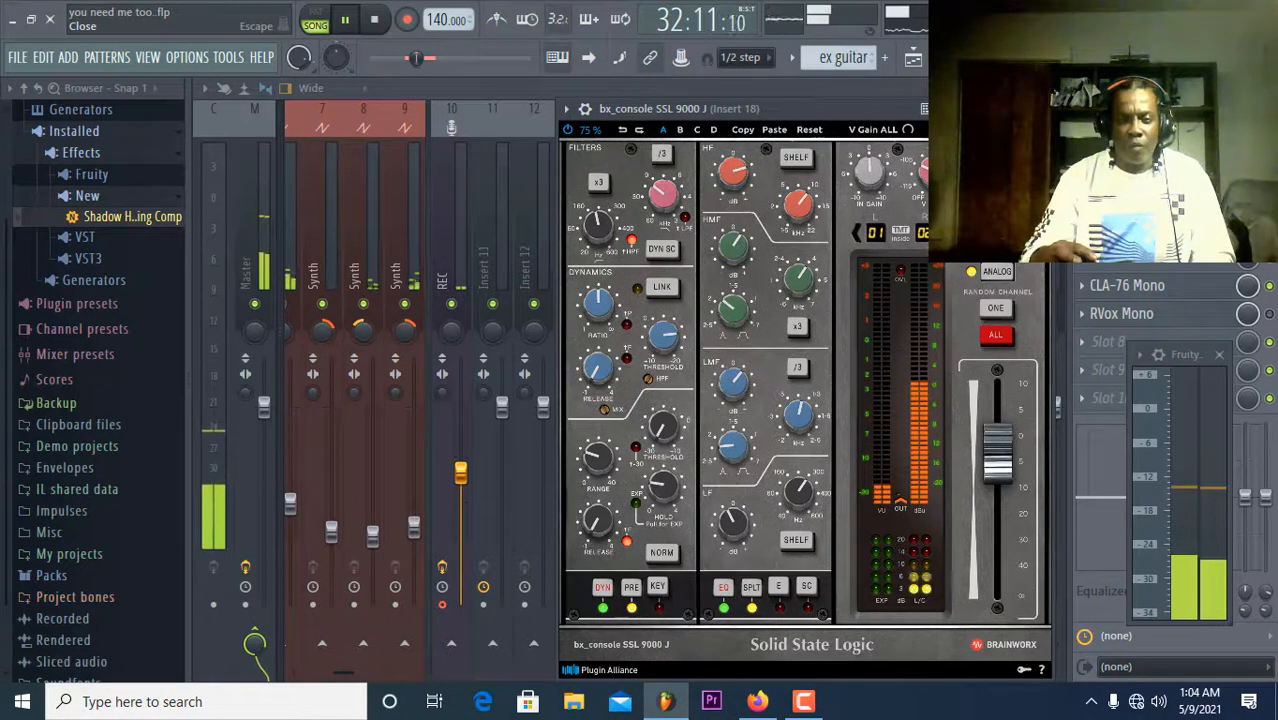
pyautogui.click(1044, 108)
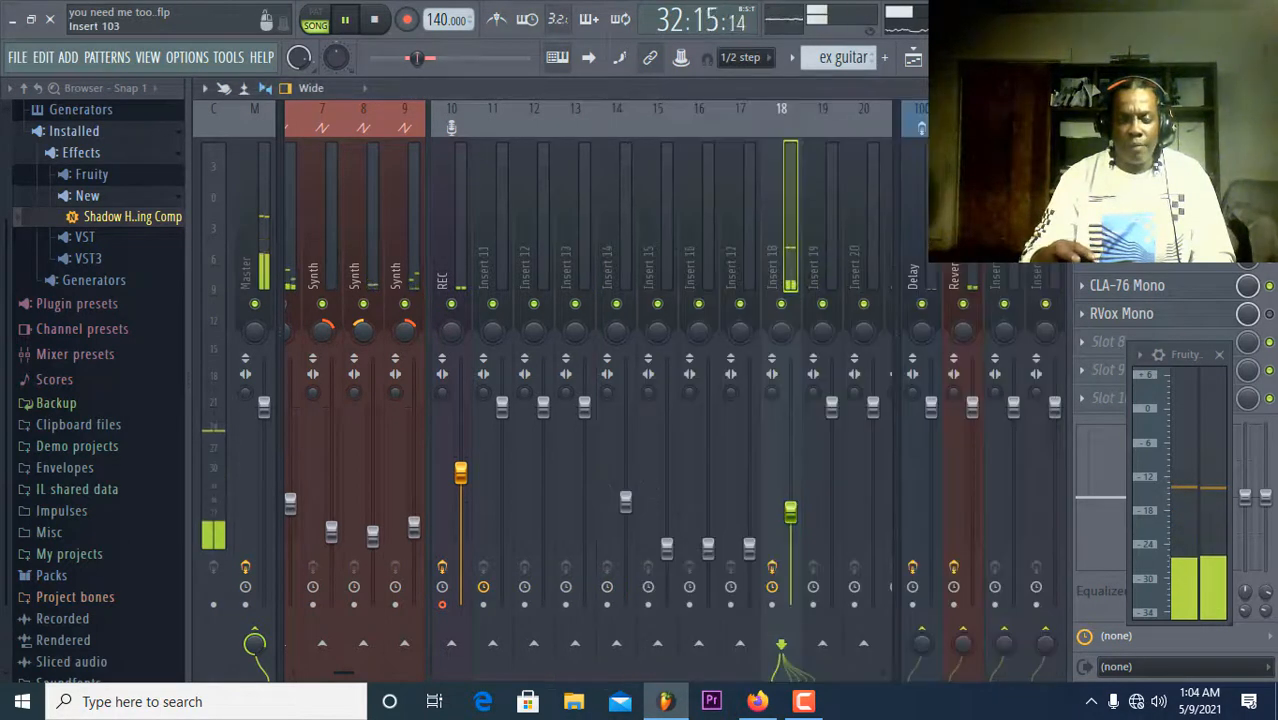
# Open CLA-76 Mono on Insert 18, set output to -21.7, release to 2.84 and attack to 4.92, and fine-tune the input.
pyautogui.click(1200, 292)
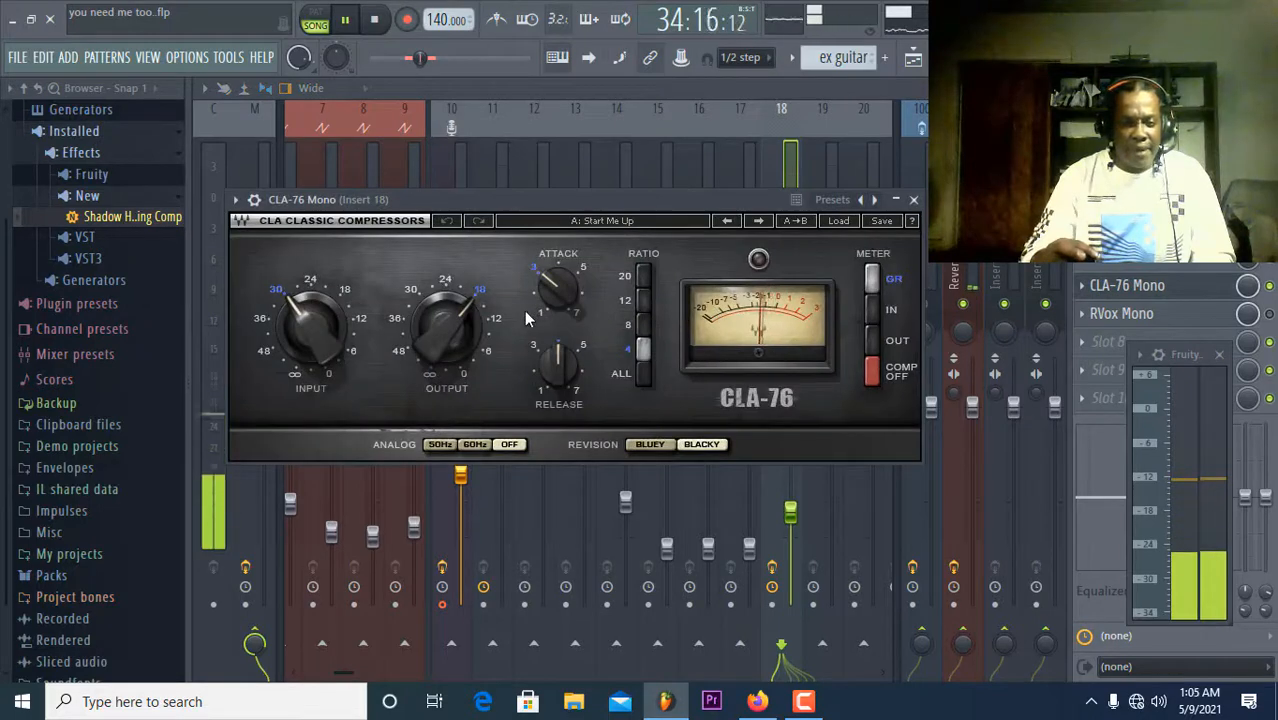
pyautogui.moveTo(447, 325); pyautogui.dragTo(447, 323)
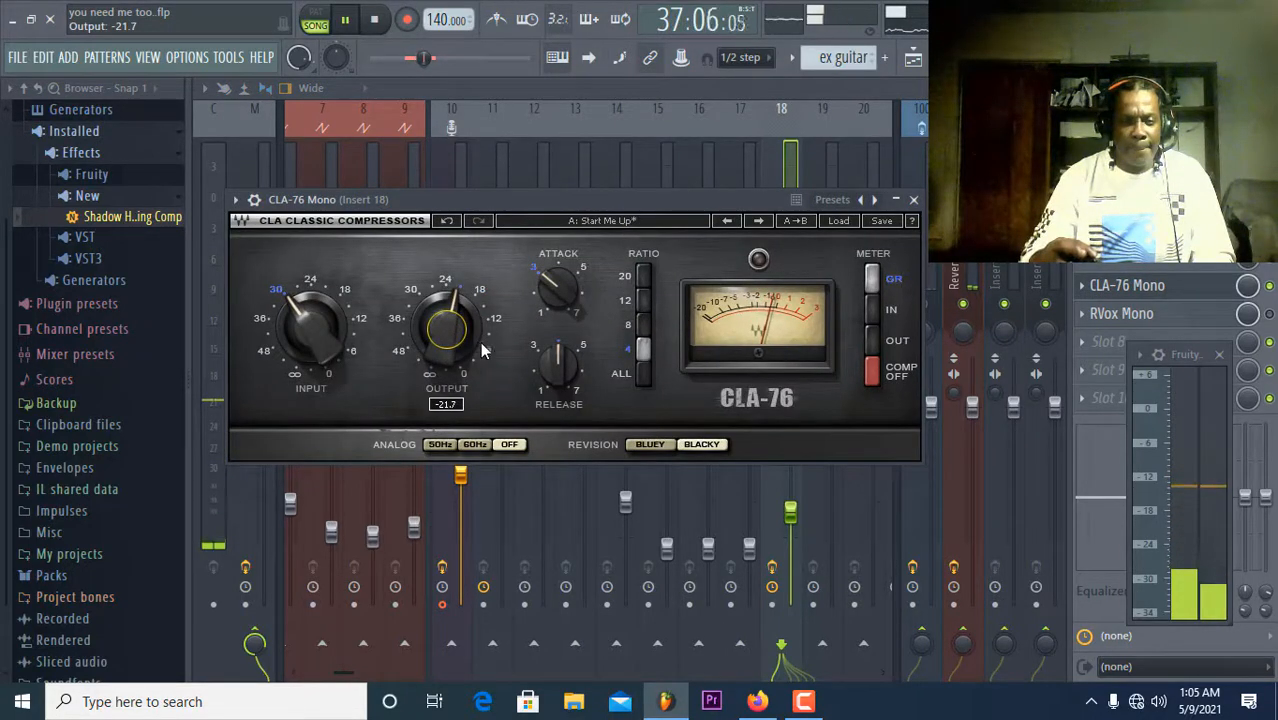
pyautogui.moveTo(543, 376); pyautogui.dragTo(543, 390)
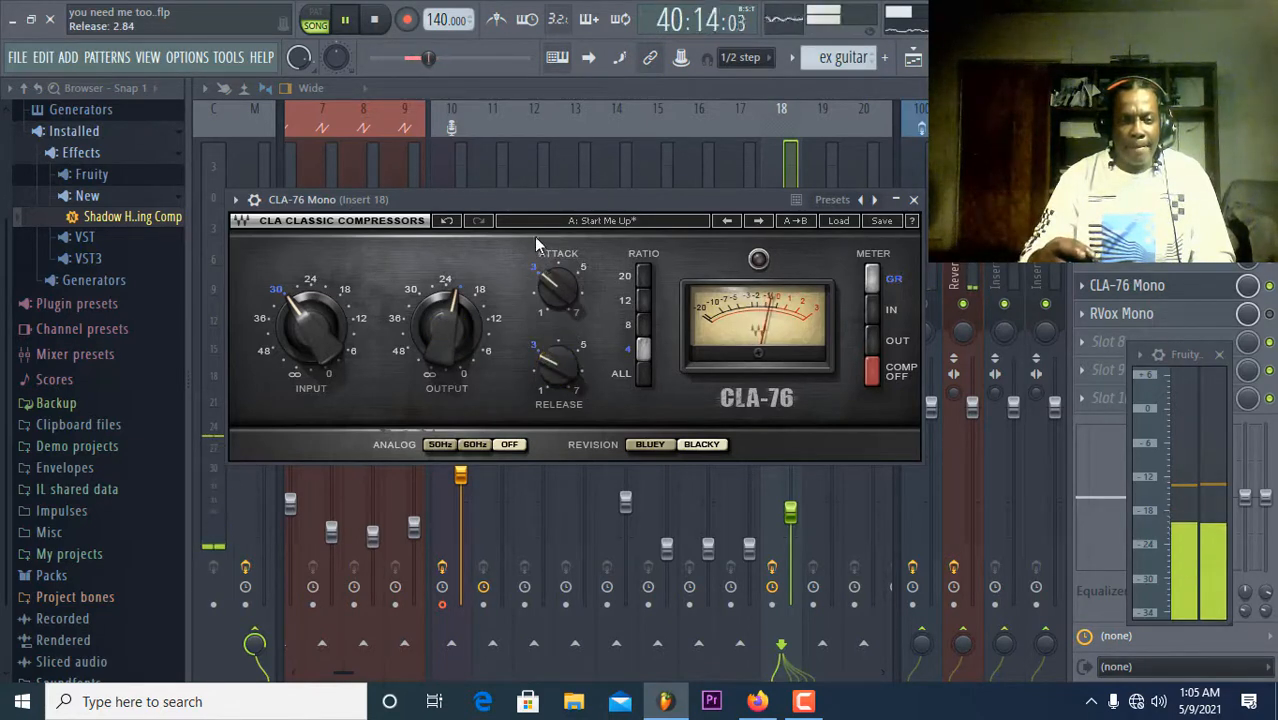
pyautogui.moveTo(562, 290); pyautogui.dragTo(562, 288)
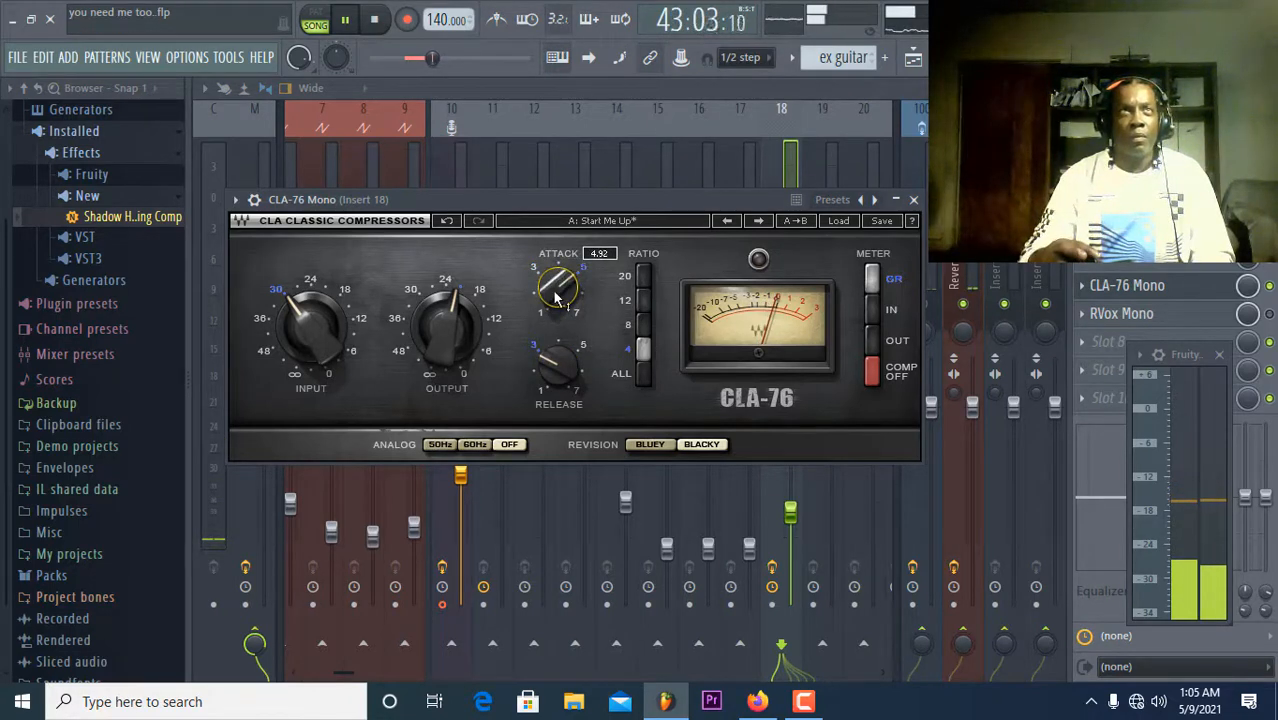
pyautogui.moveTo(293, 330); pyautogui.dragTo(293, 334)
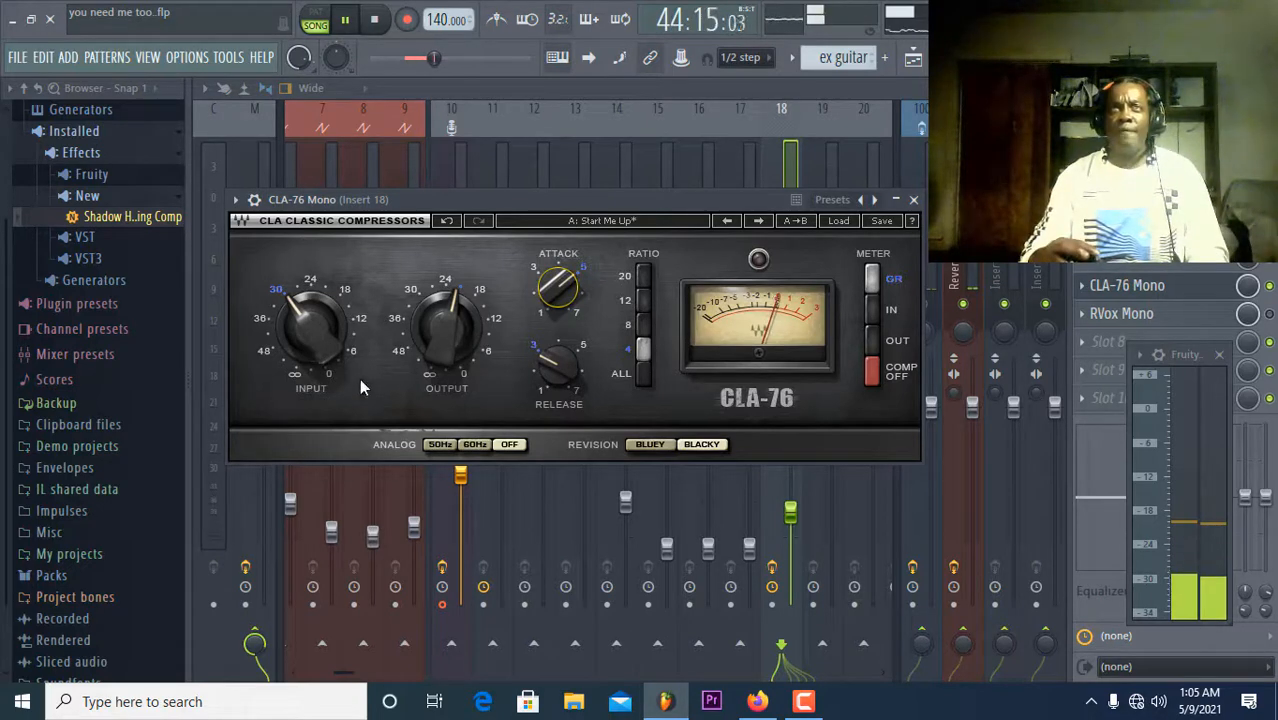
# Switch the CLA-76 revision to Bluey, set its input to -29.7, and turn the release down to about 1.
pyautogui.click(649, 445)
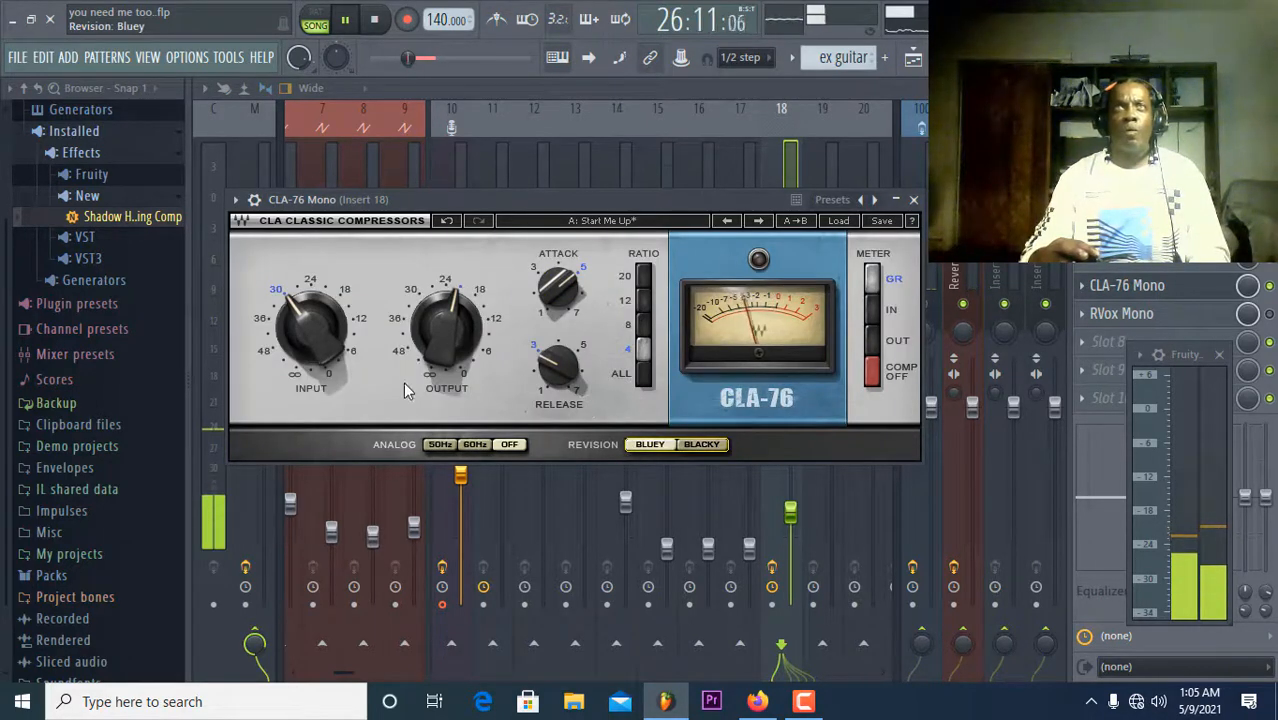
pyautogui.moveTo(316, 347); pyautogui.dragTo(316, 347)
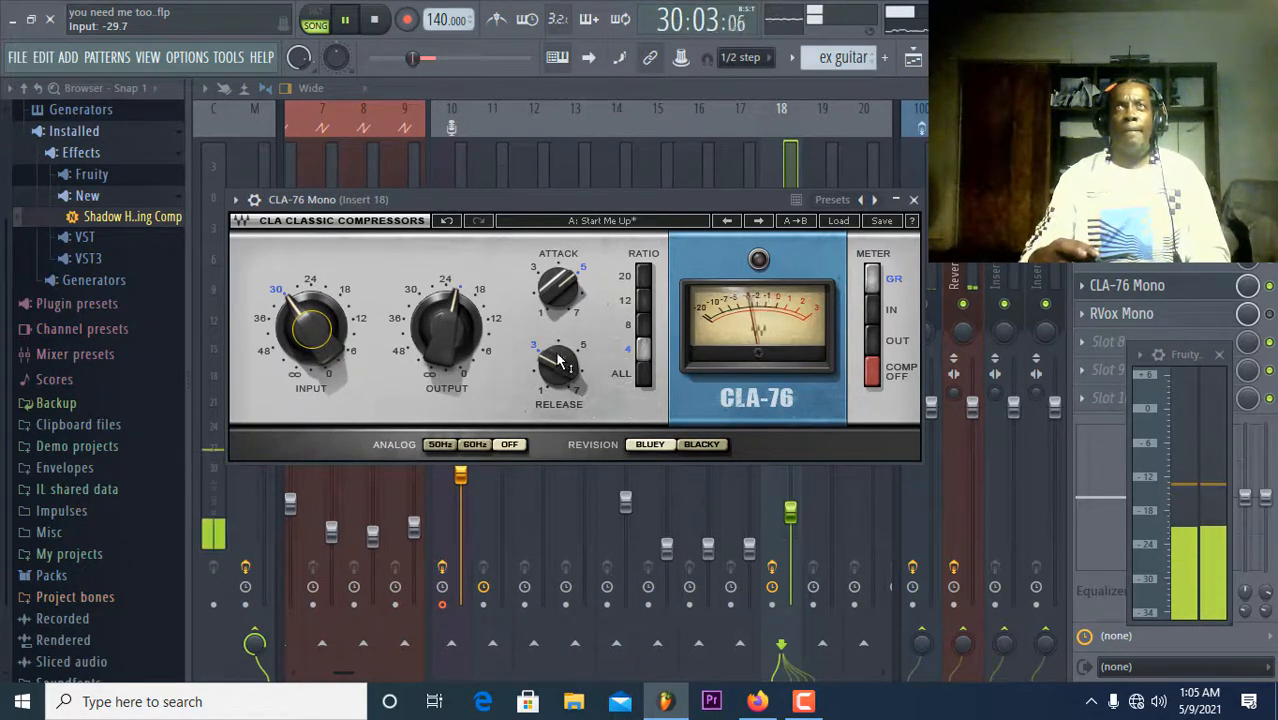
pyautogui.moveTo(561, 373); pyautogui.dragTo(561, 373)
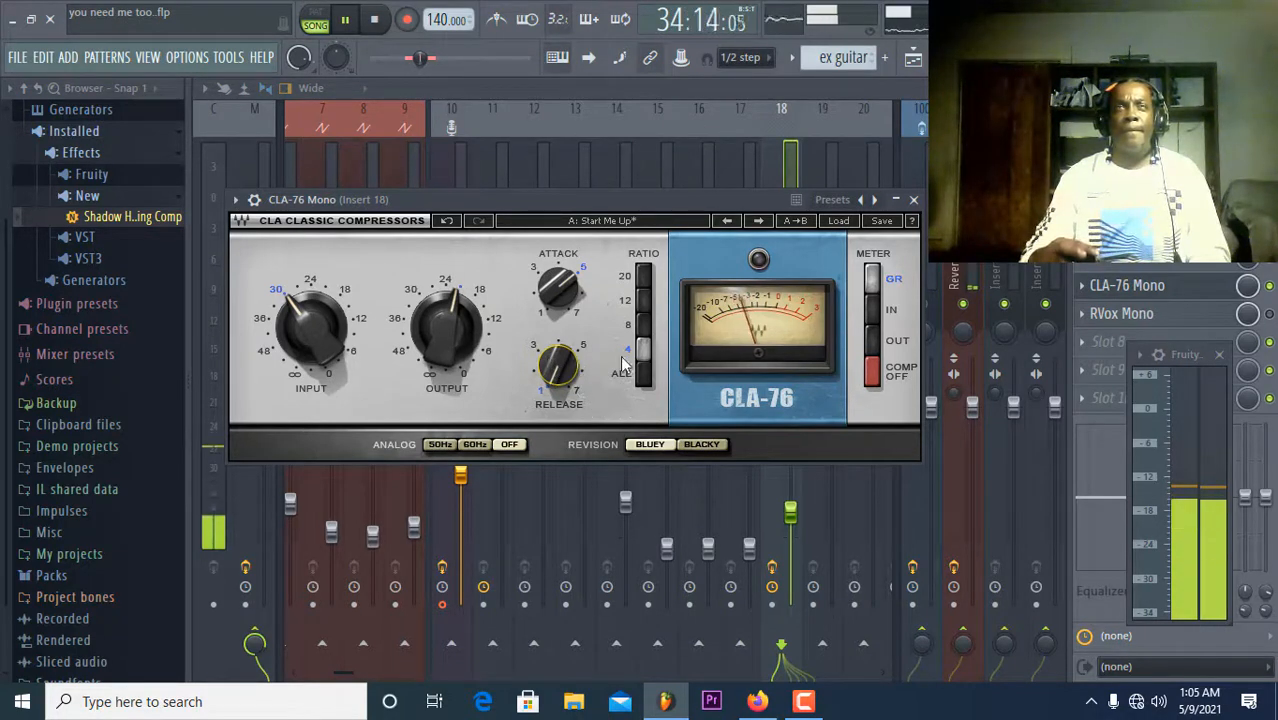
# Open RVox Mono on Insert 18 and set its compression to -6.9 dB while the full mix plays.
pyautogui.click(913, 200)
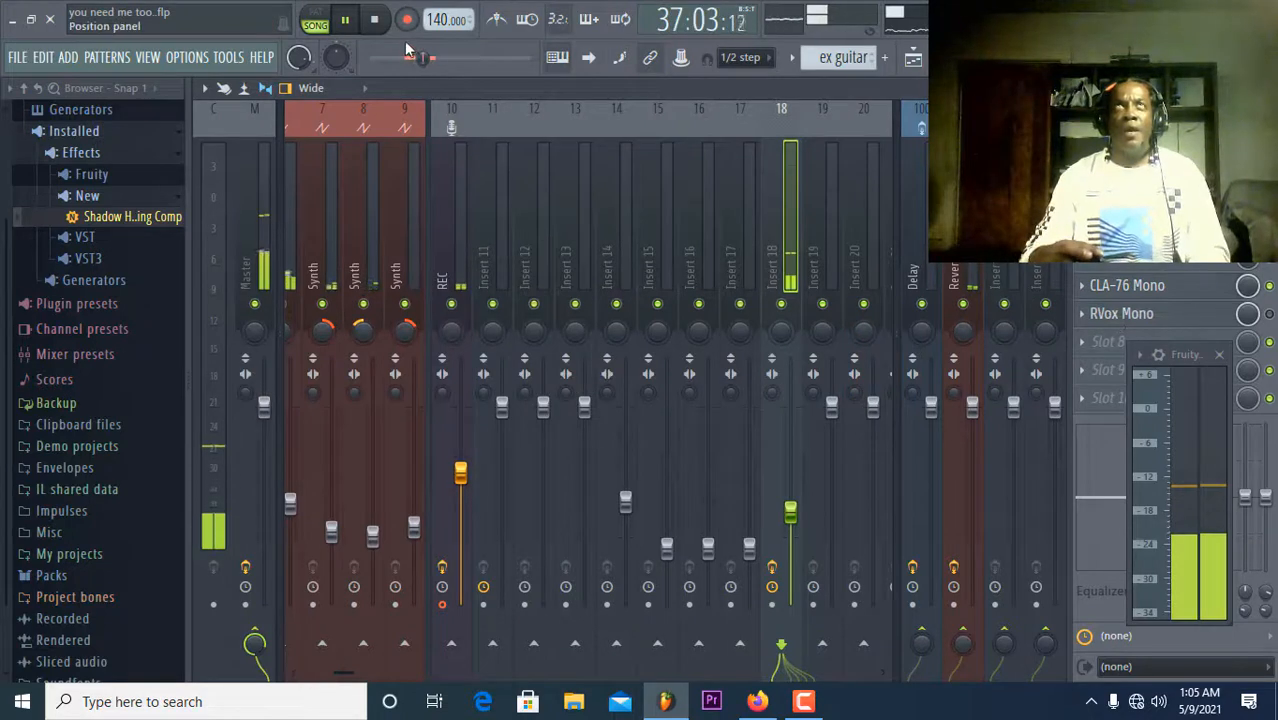
pyautogui.press('space')
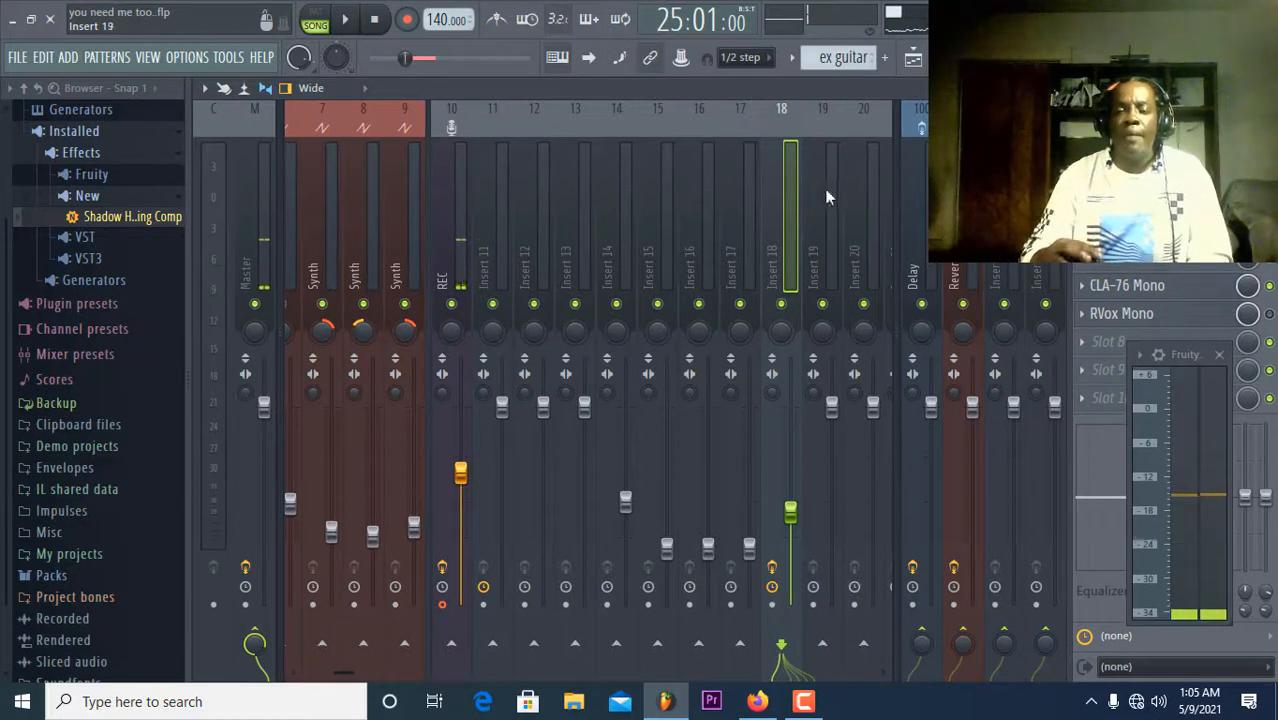
pyautogui.click(1181, 315)
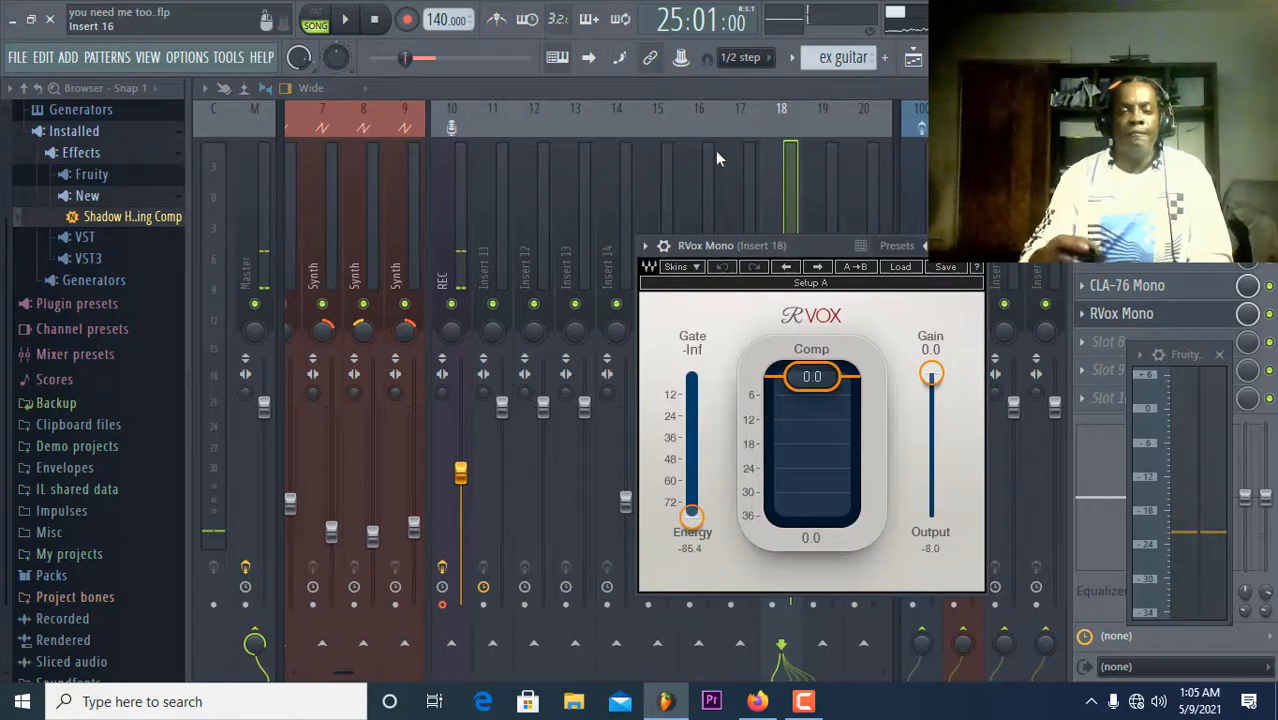
pyautogui.click(361, 24)
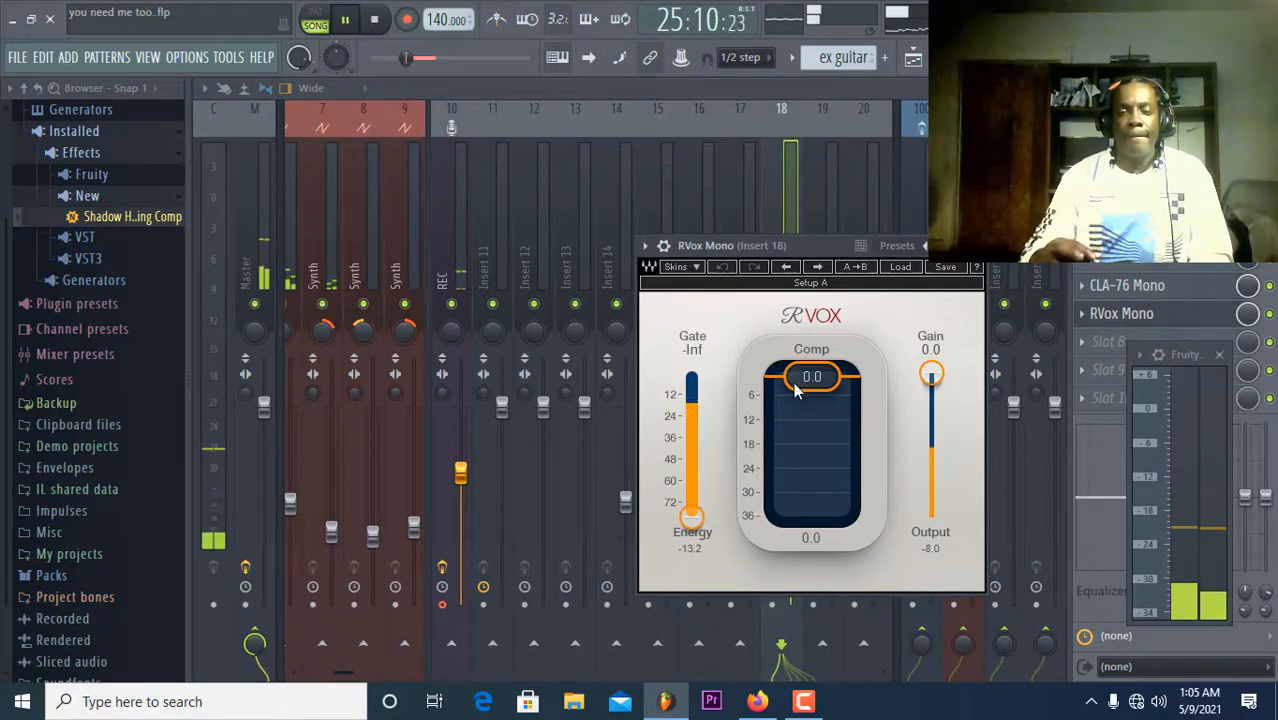
pyautogui.moveTo(803, 391); pyautogui.dragTo(803, 418)
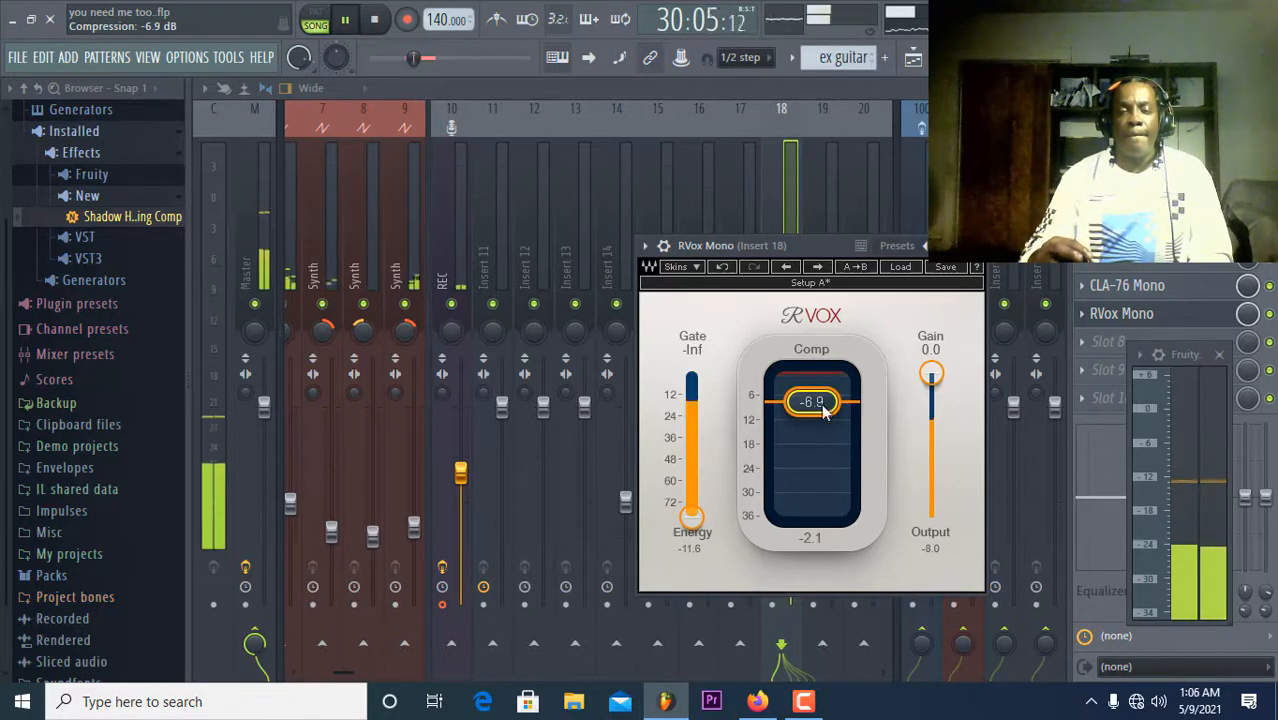
# Set the RVox Mono gain to -6.3 dB and its gate to -75.4, and close the plugin.
pyautogui.moveTo(930, 374); pyautogui.dragTo(930, 383)
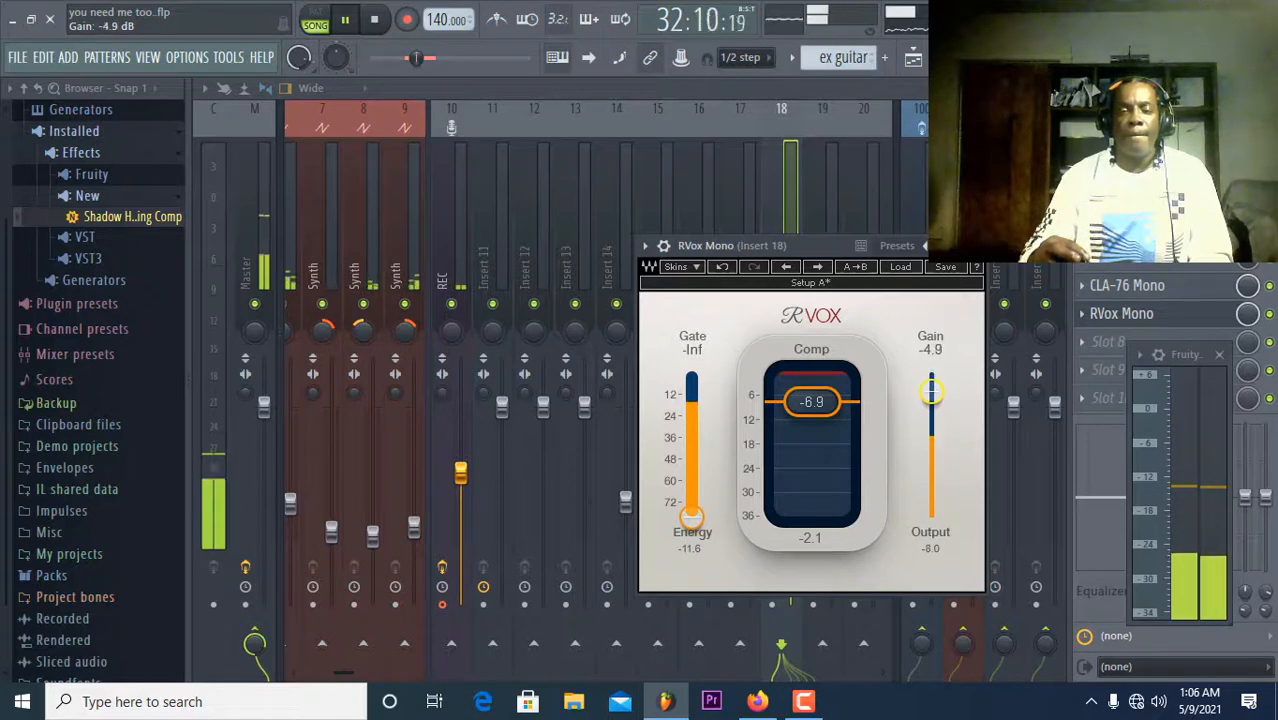
pyautogui.scroll(-1, 930, 396)
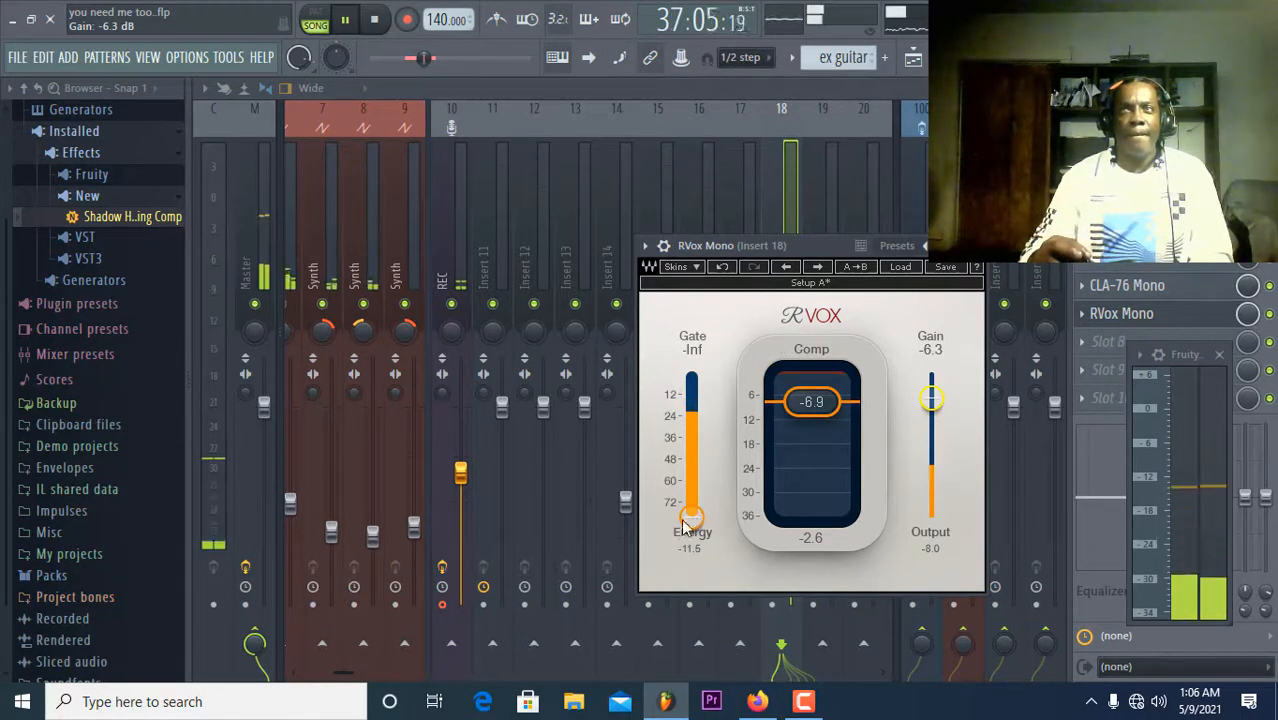
pyautogui.moveTo(692, 516); pyautogui.dragTo(692, 510)
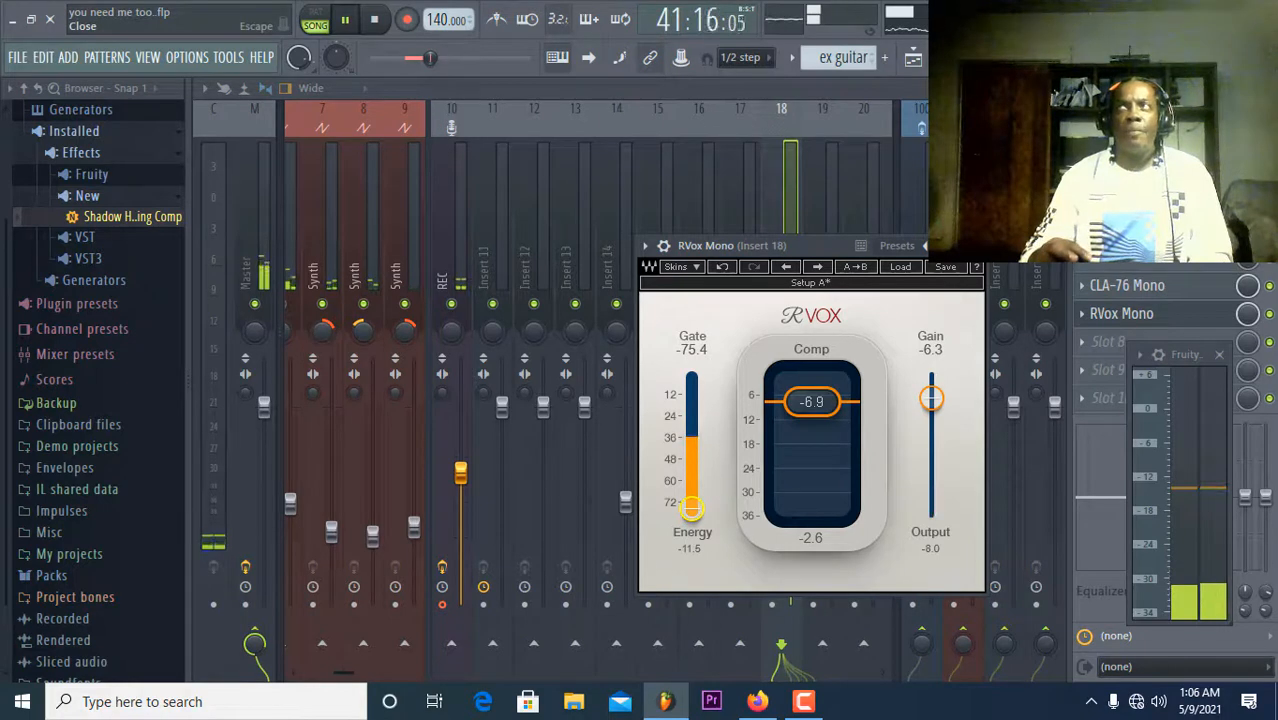
pyautogui.click(925, 245)
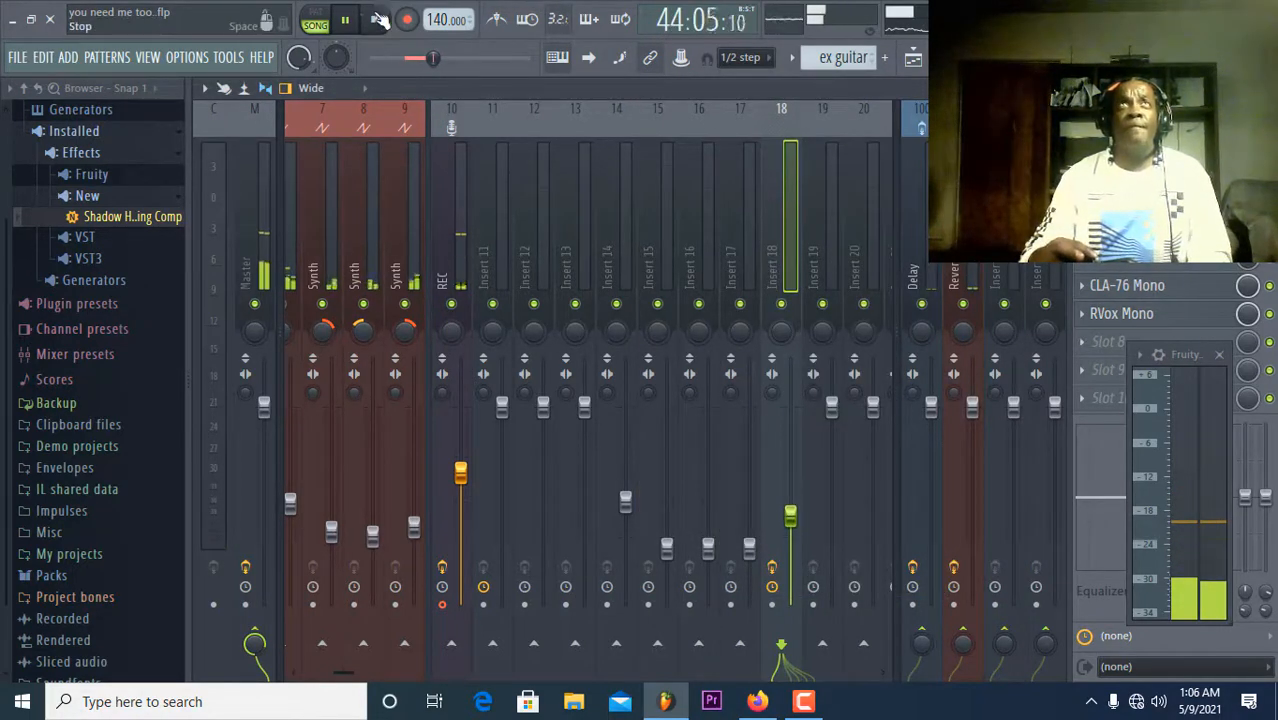
# Replay the full mix with RVox active and lower the Insert 18 fader slightly to sit the vocal in the mix.
pyautogui.click(377, 19)
pyautogui.click(354, 20)
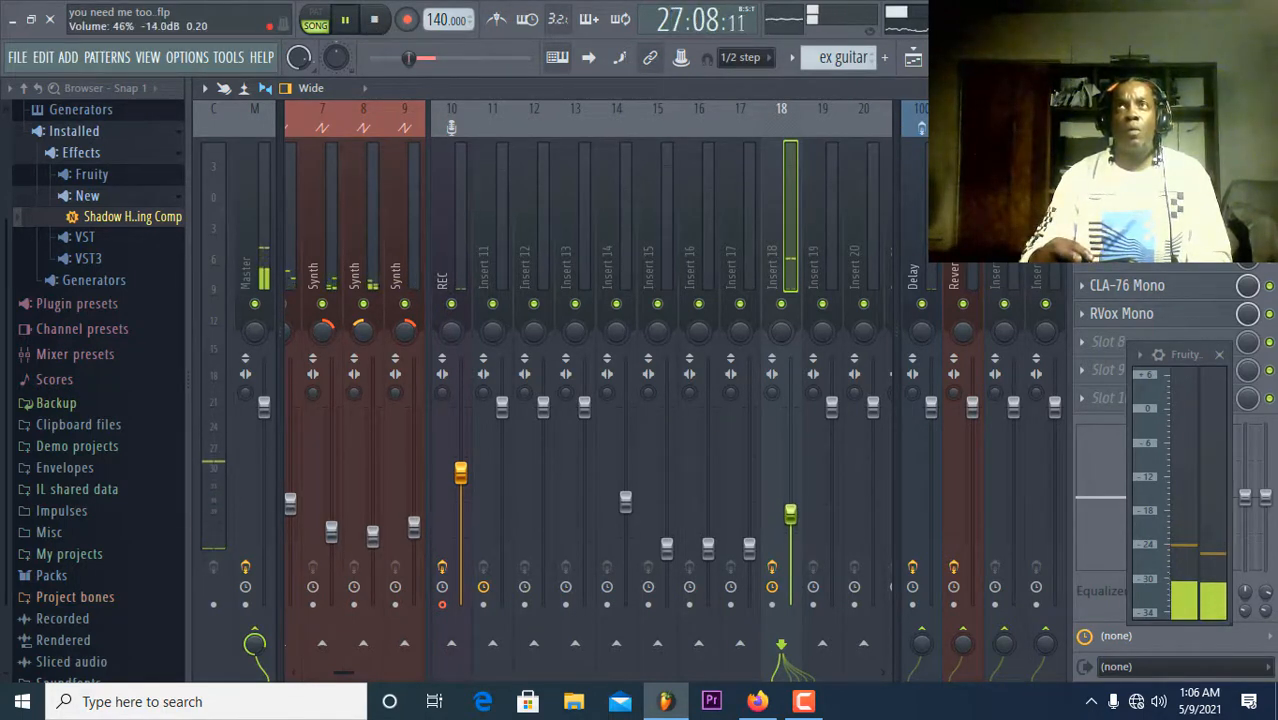
pyautogui.moveTo(790, 514); pyautogui.dragTo(790, 516)
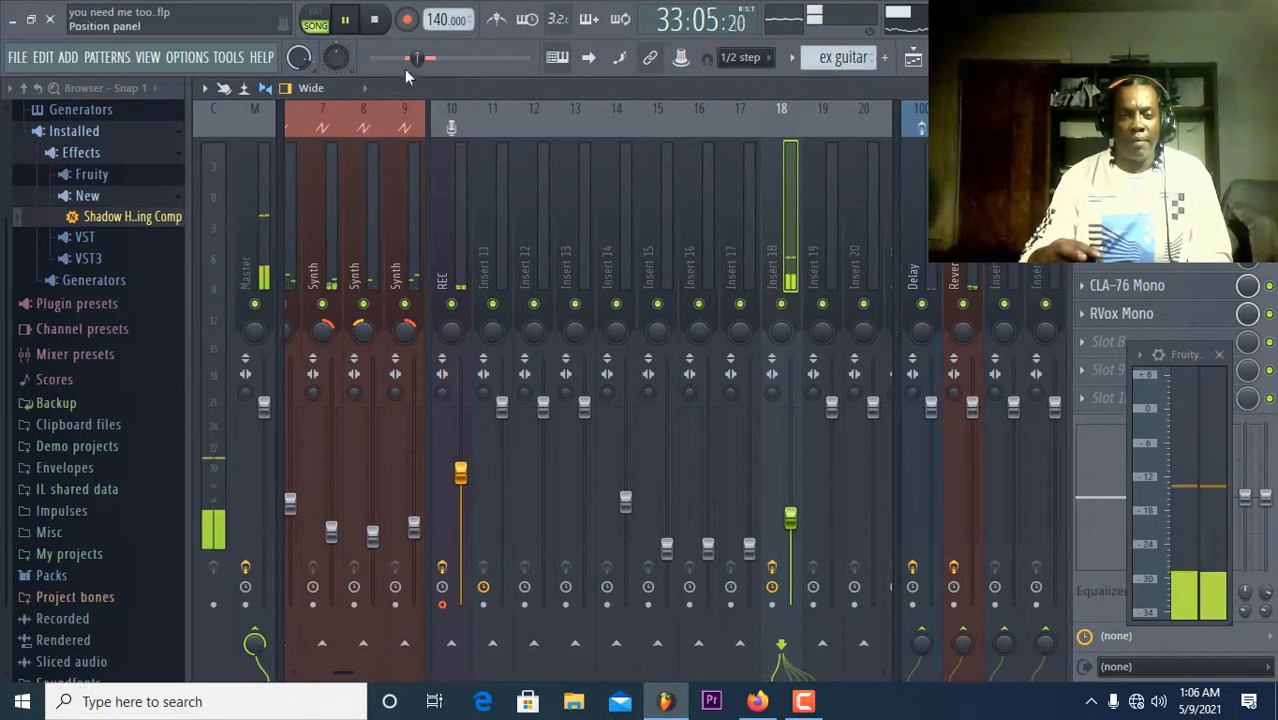
pyautogui.click(390, 28)
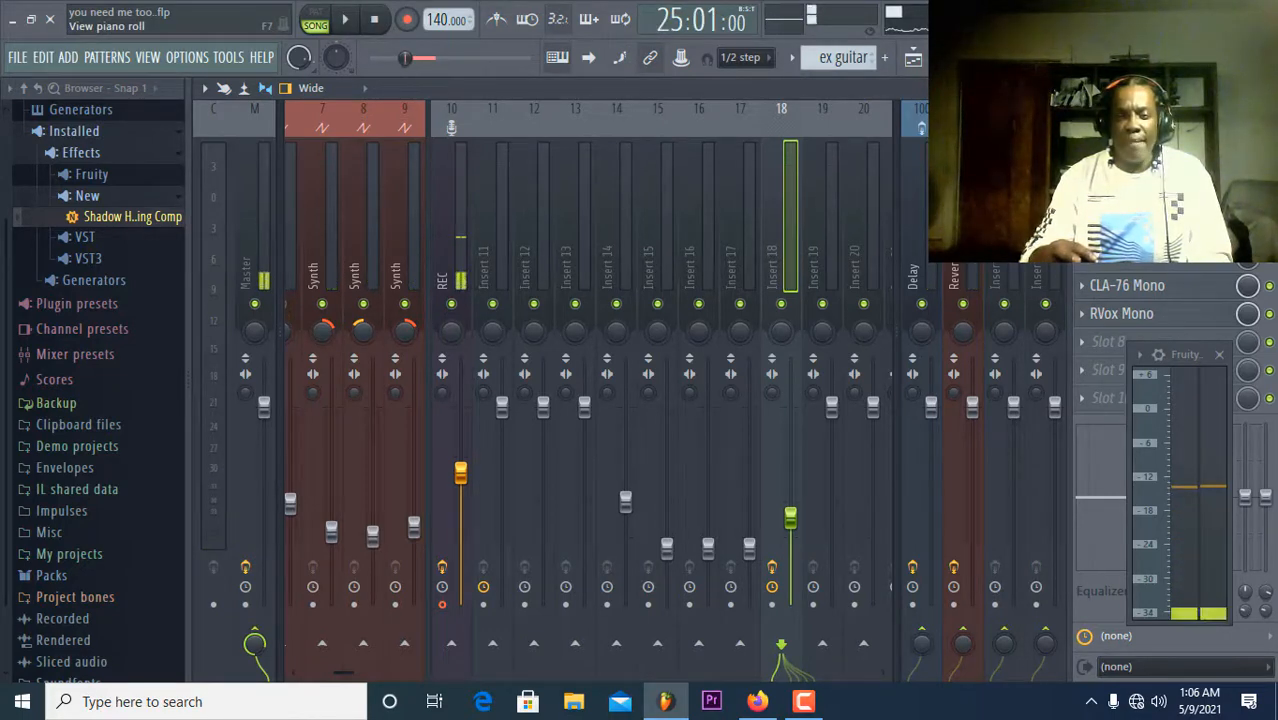
# Open the 23-08-36_REC vocal channel in the piano roll and apply Quick quantize.
pyautogui.press('F6')
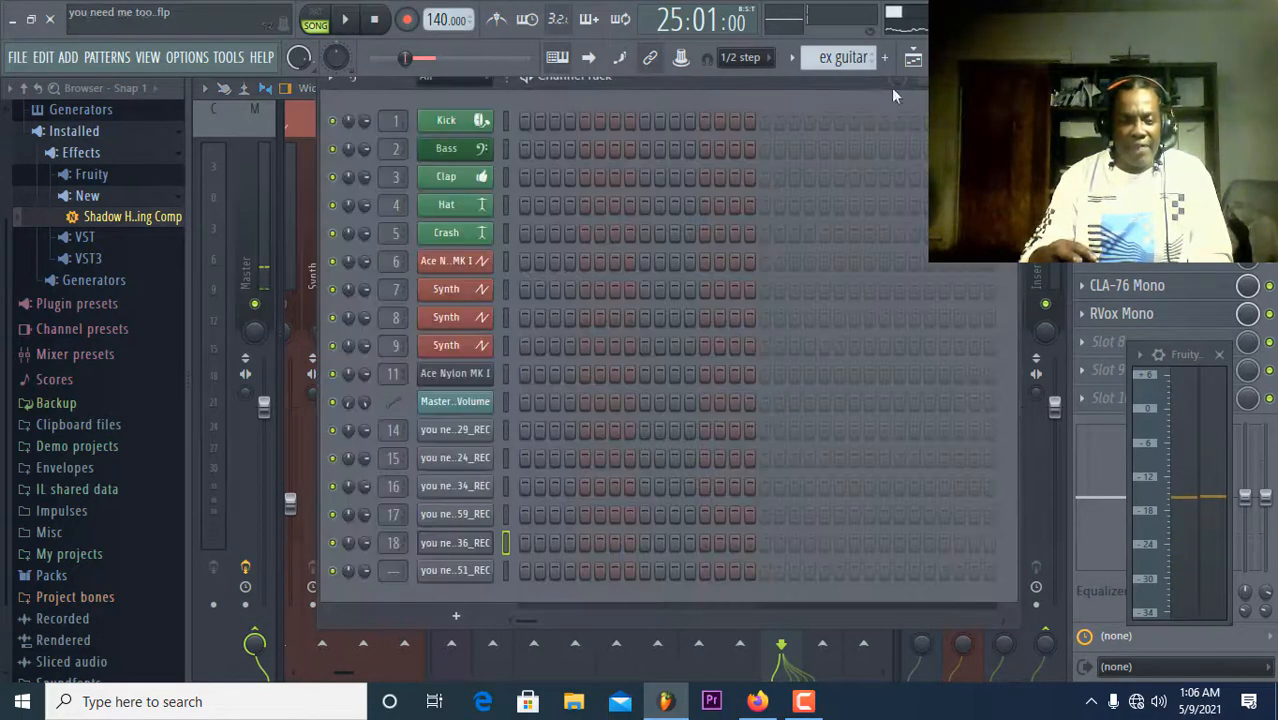
pyautogui.click(347, 21)
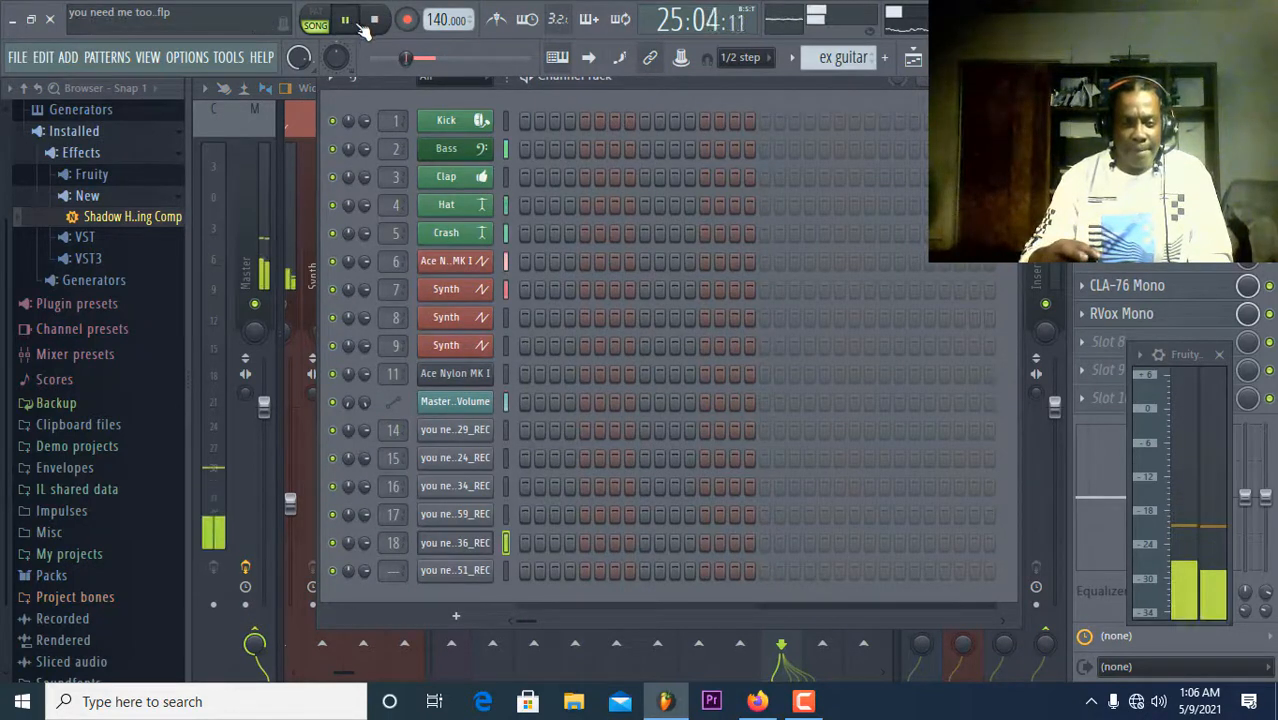
pyautogui.click(374, 21)
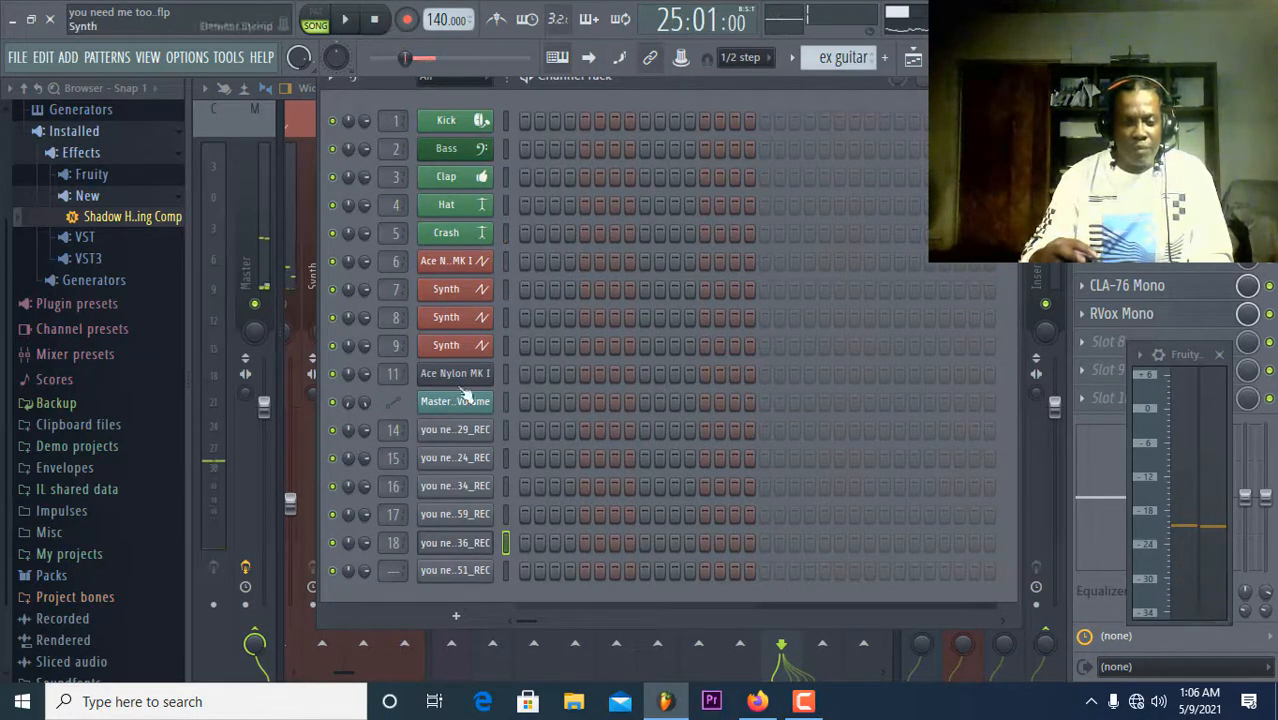
pyautogui.rightClick(462, 546)
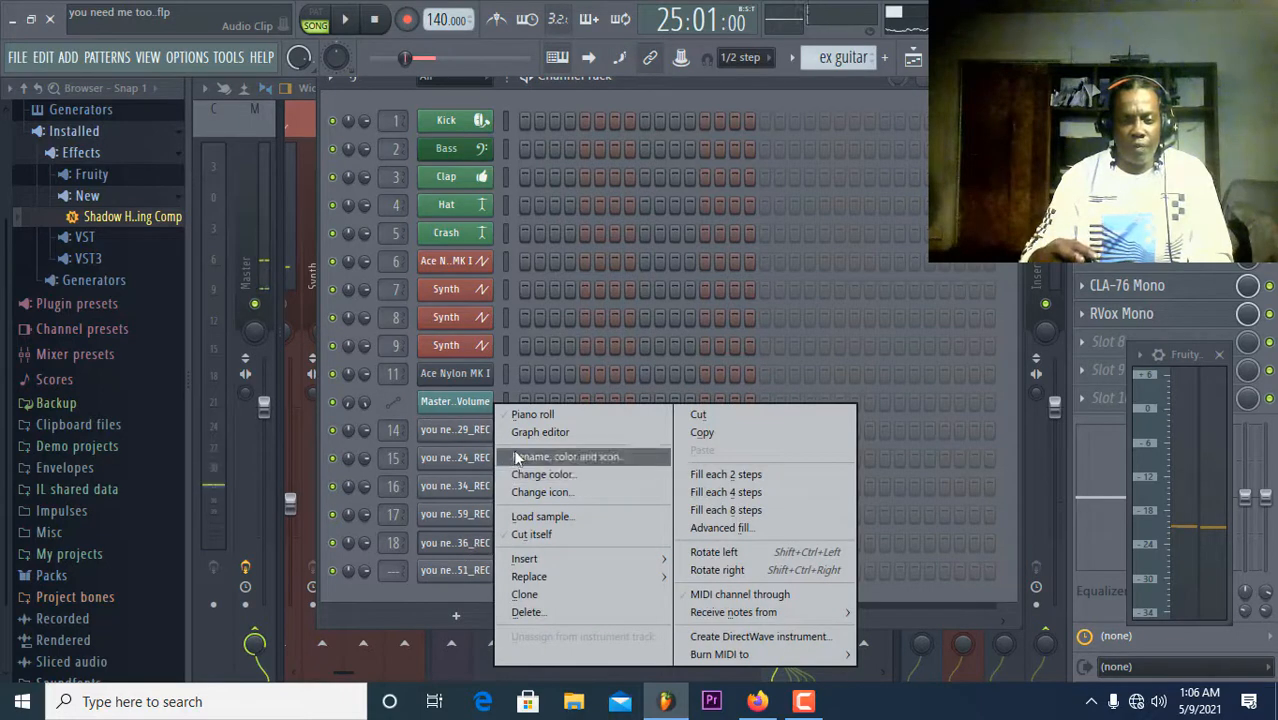
pyautogui.click(529, 418)
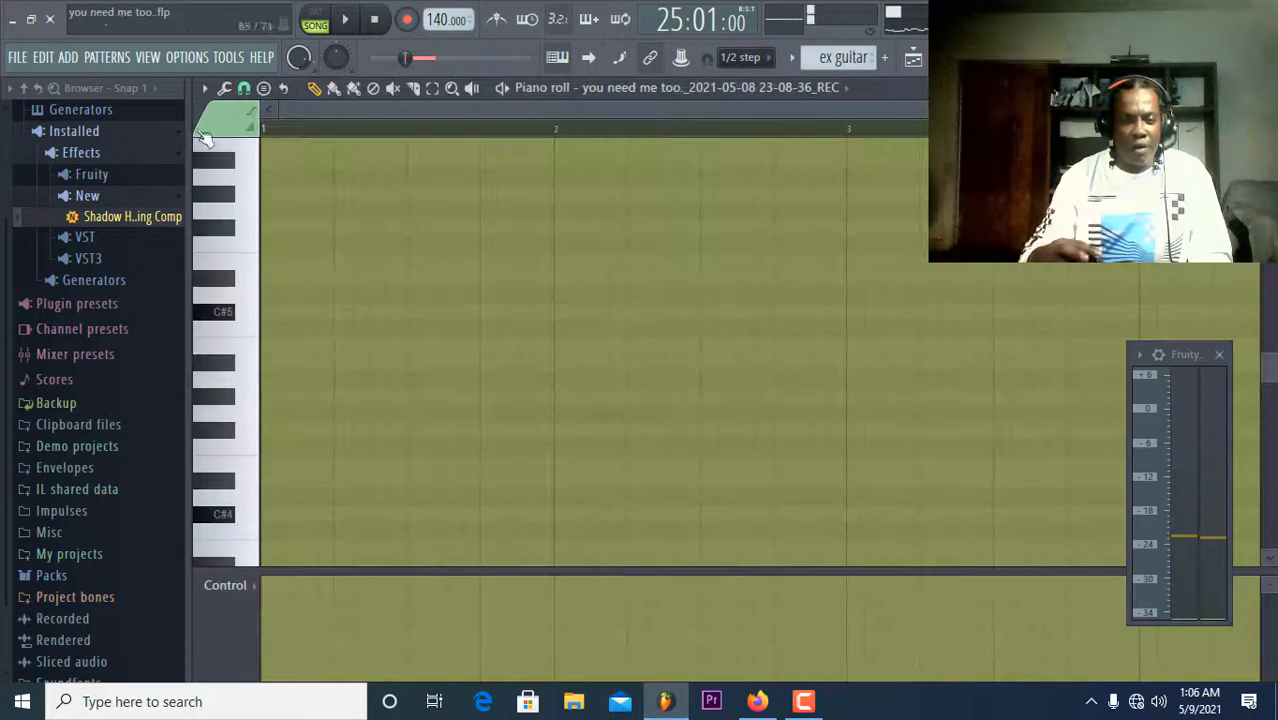
pyautogui.click(224, 90)
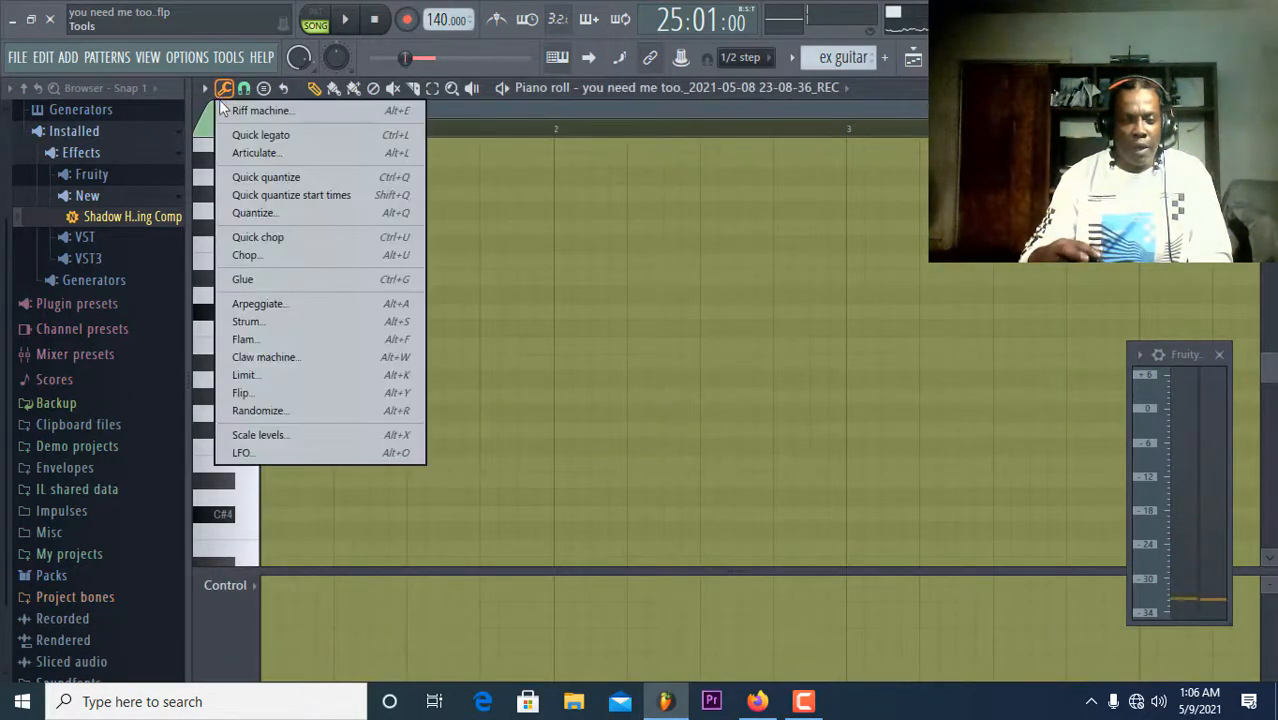
pyautogui.click(266, 177)
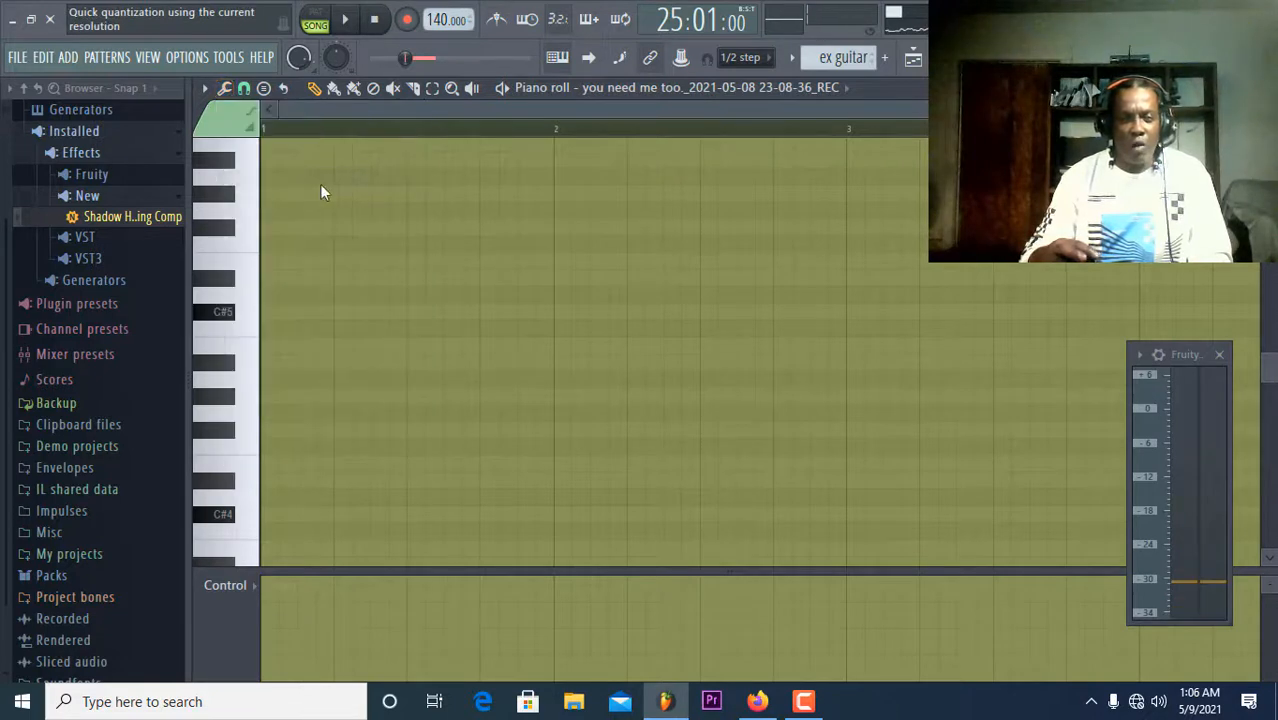
# Listen to the full mix after quantizing, closing the piano roll and channel rack to return to the mixer.
pyautogui.click(346, 20)
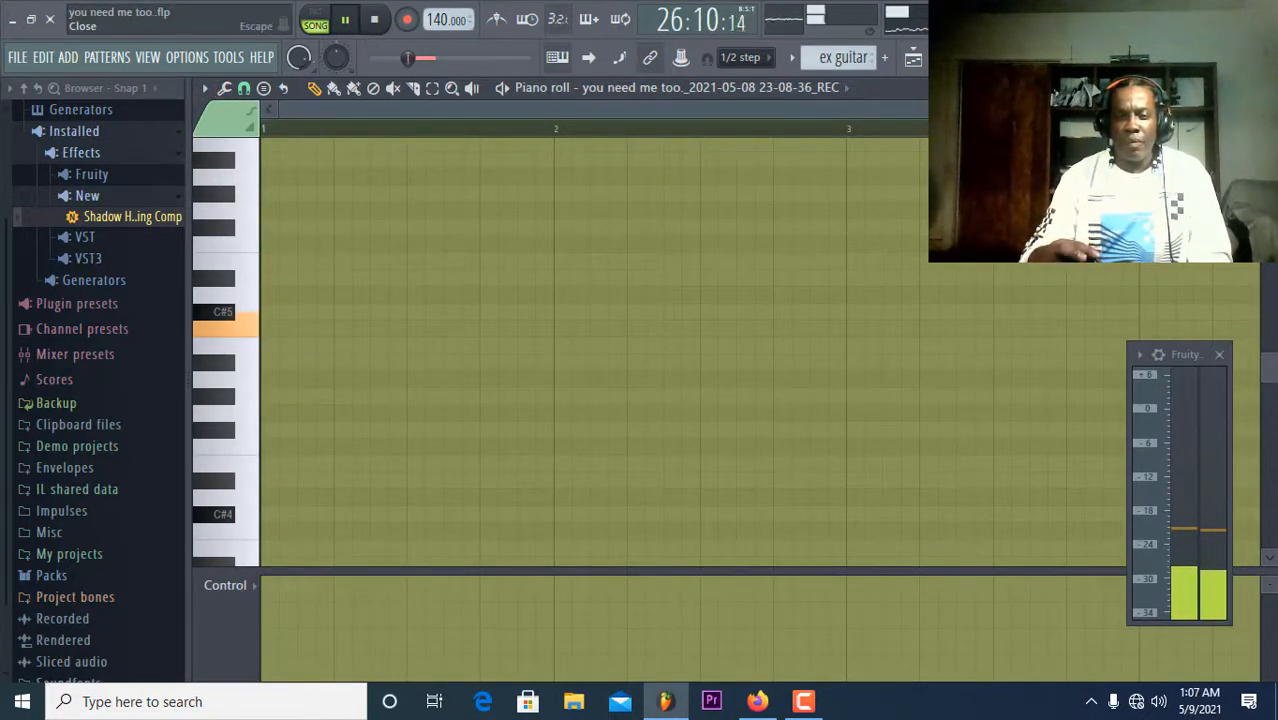
pyautogui.click(1267, 88)
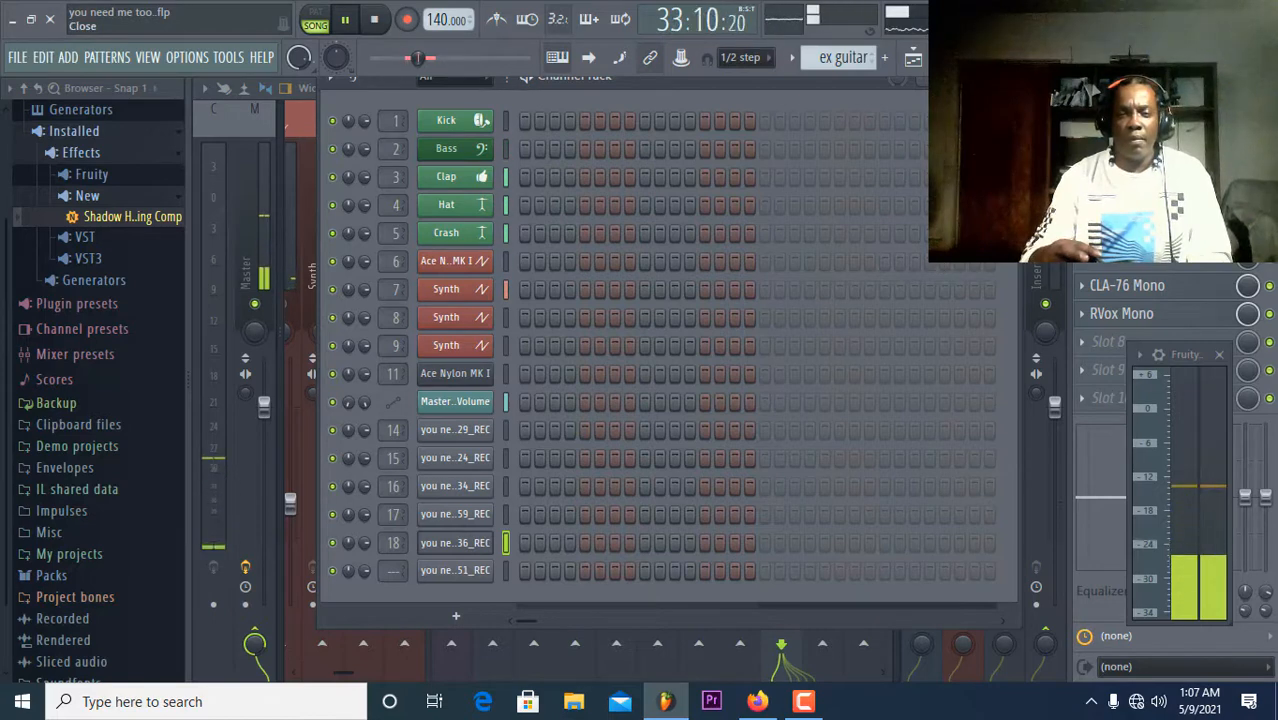
pyautogui.click(1006, 57)
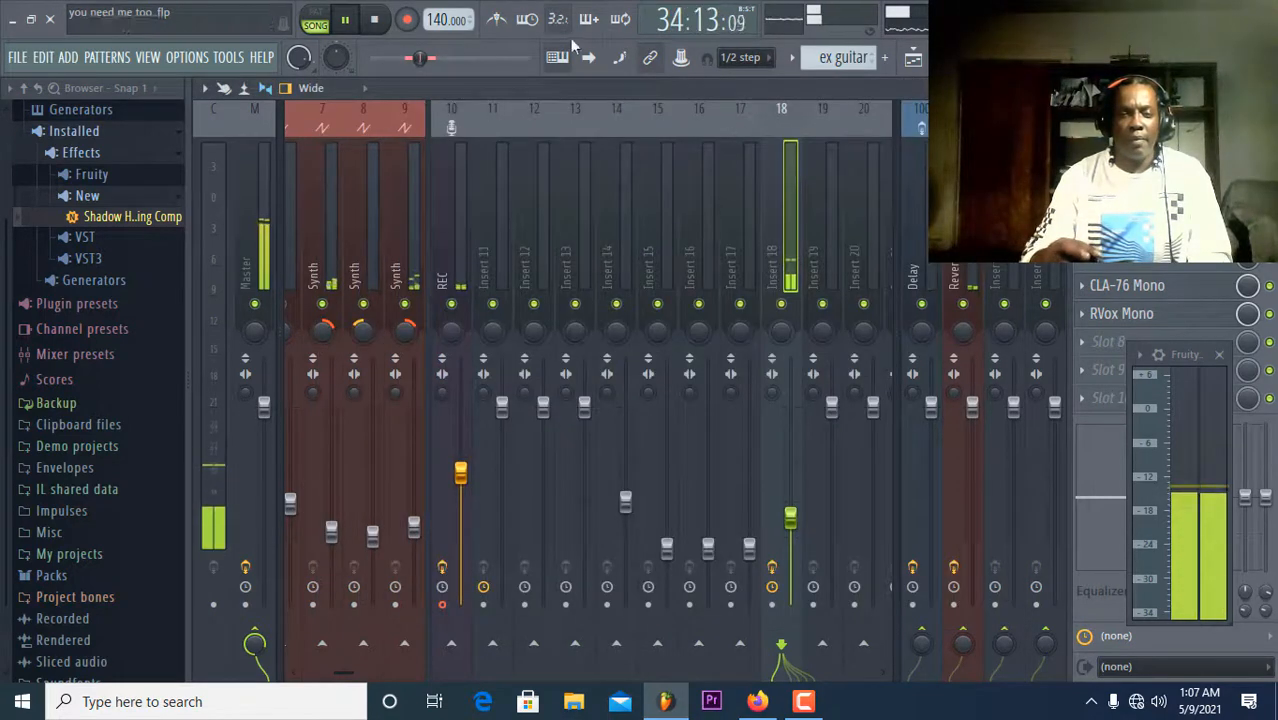
pyautogui.click(375, 20)
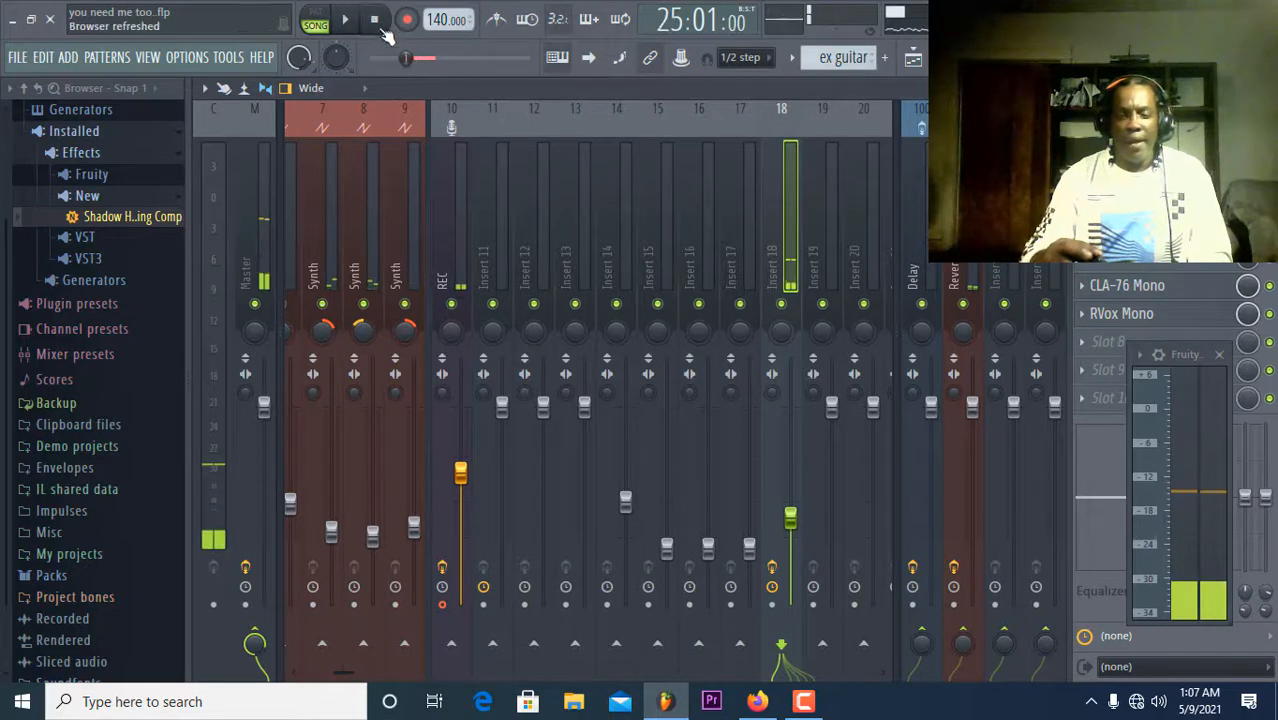
# Route Insert 18 to the Delay track and set the send level to 32% while the mix plays.
pyautogui.rightClick(926, 632)
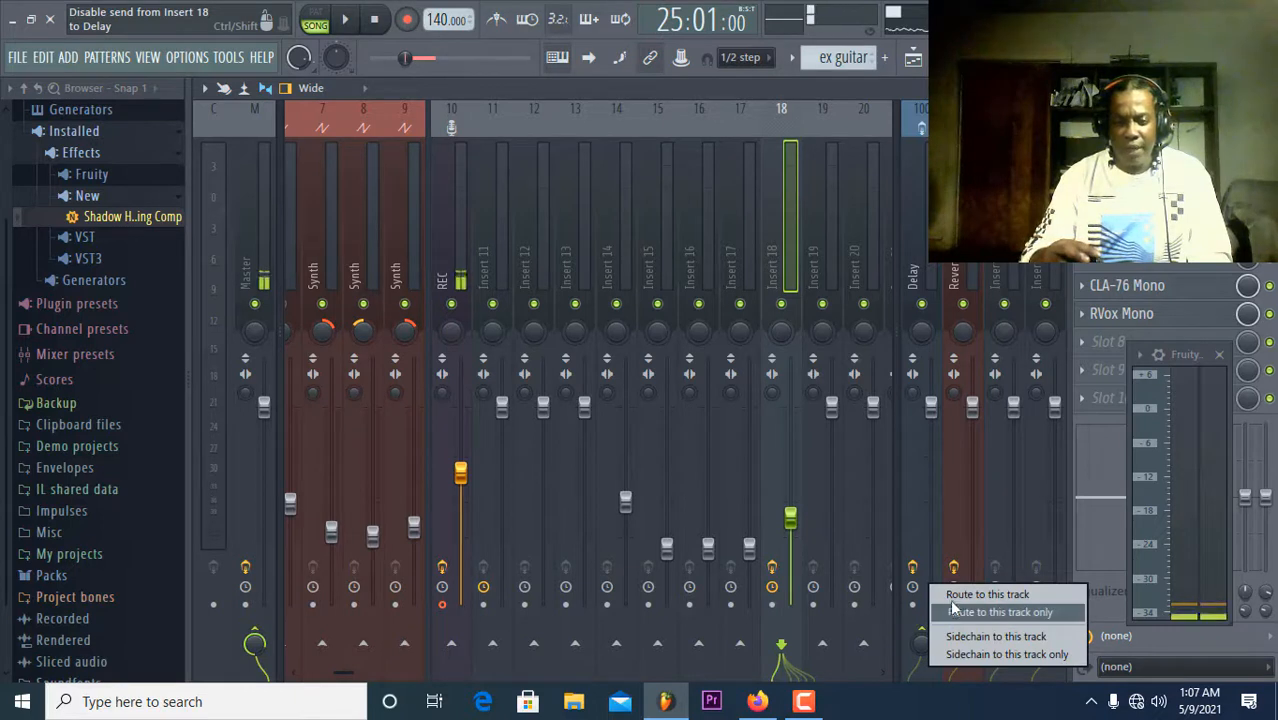
pyautogui.click(955, 600)
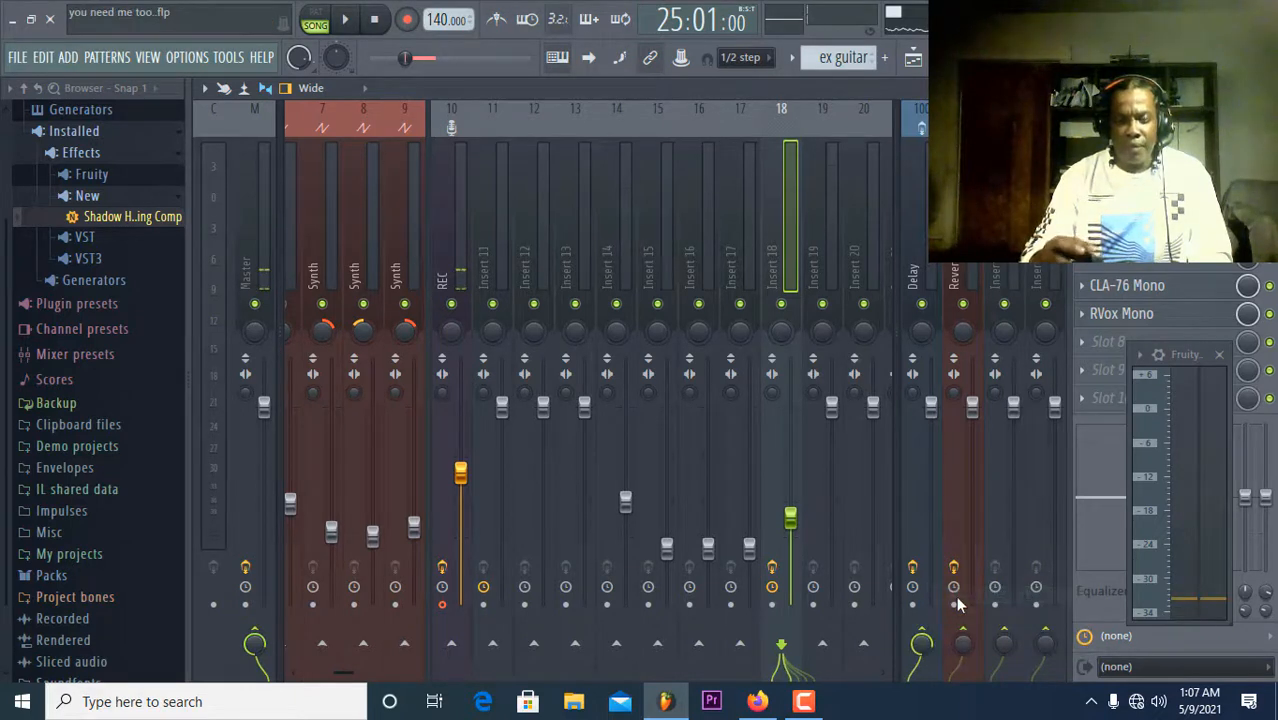
pyautogui.click(349, 22)
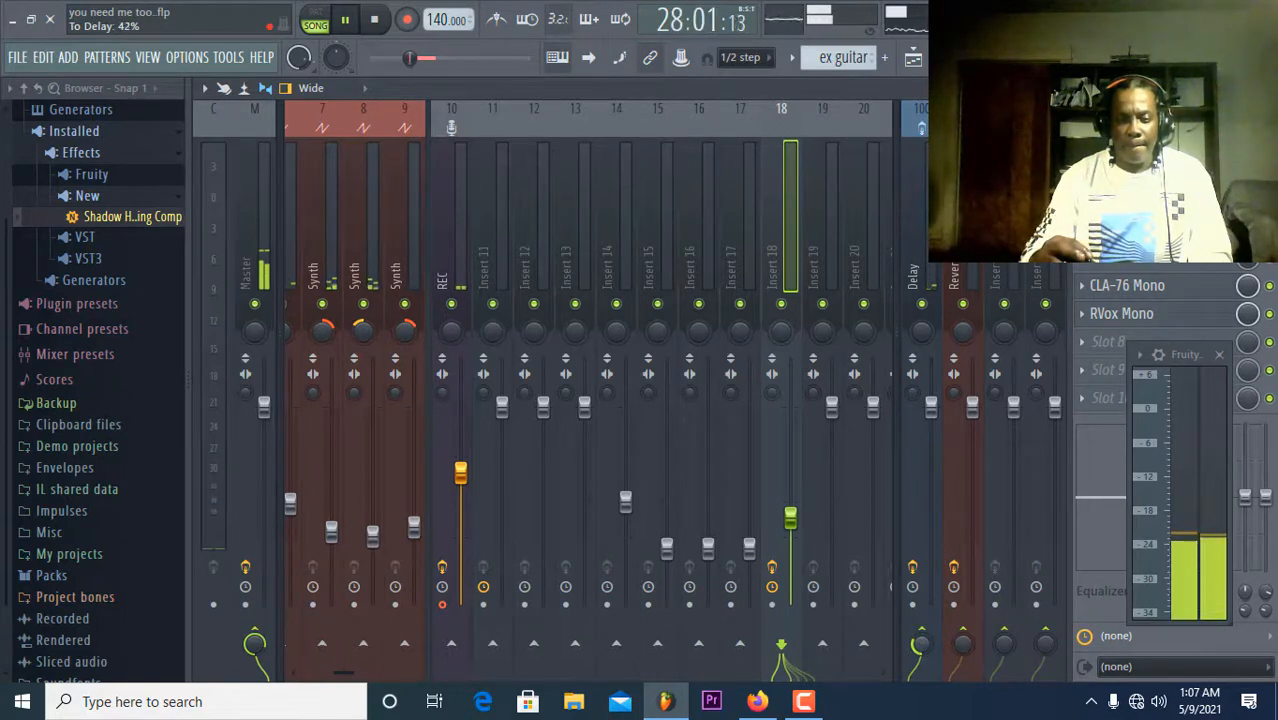
pyautogui.moveTo(921, 645); pyautogui.dragTo(921, 648)
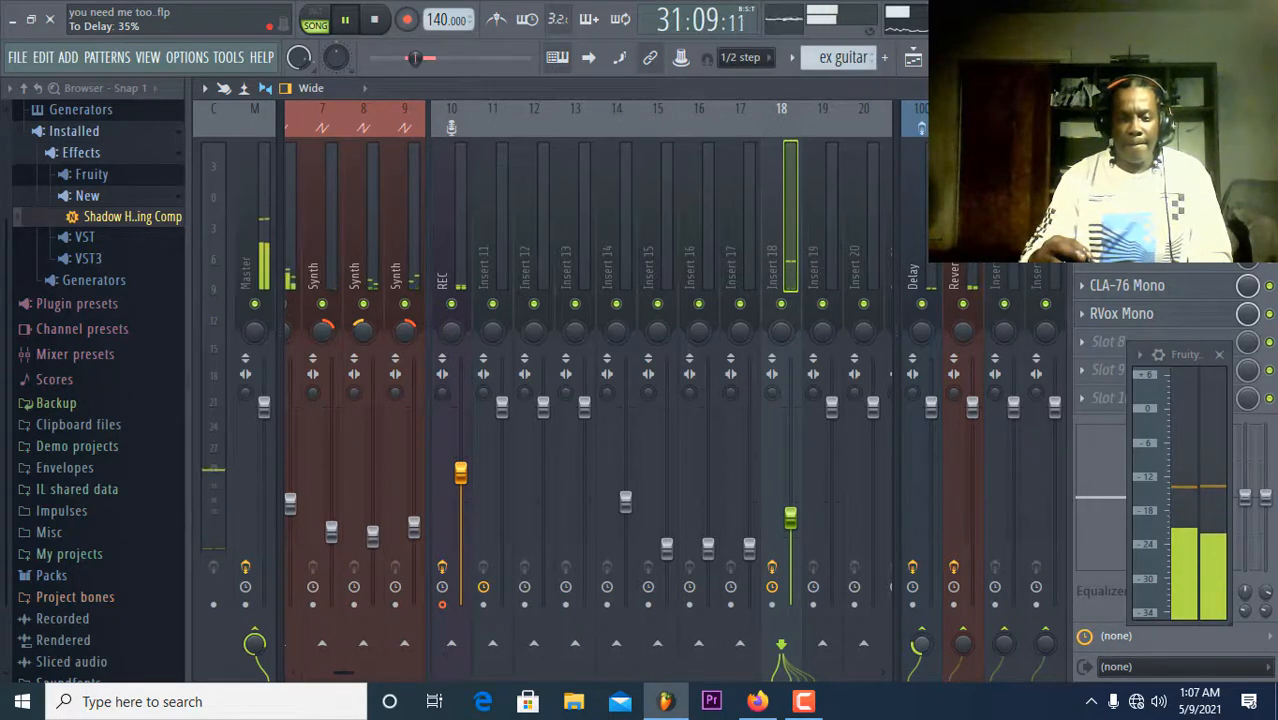
pyautogui.moveTo(921, 648); pyautogui.dragTo(921, 647)
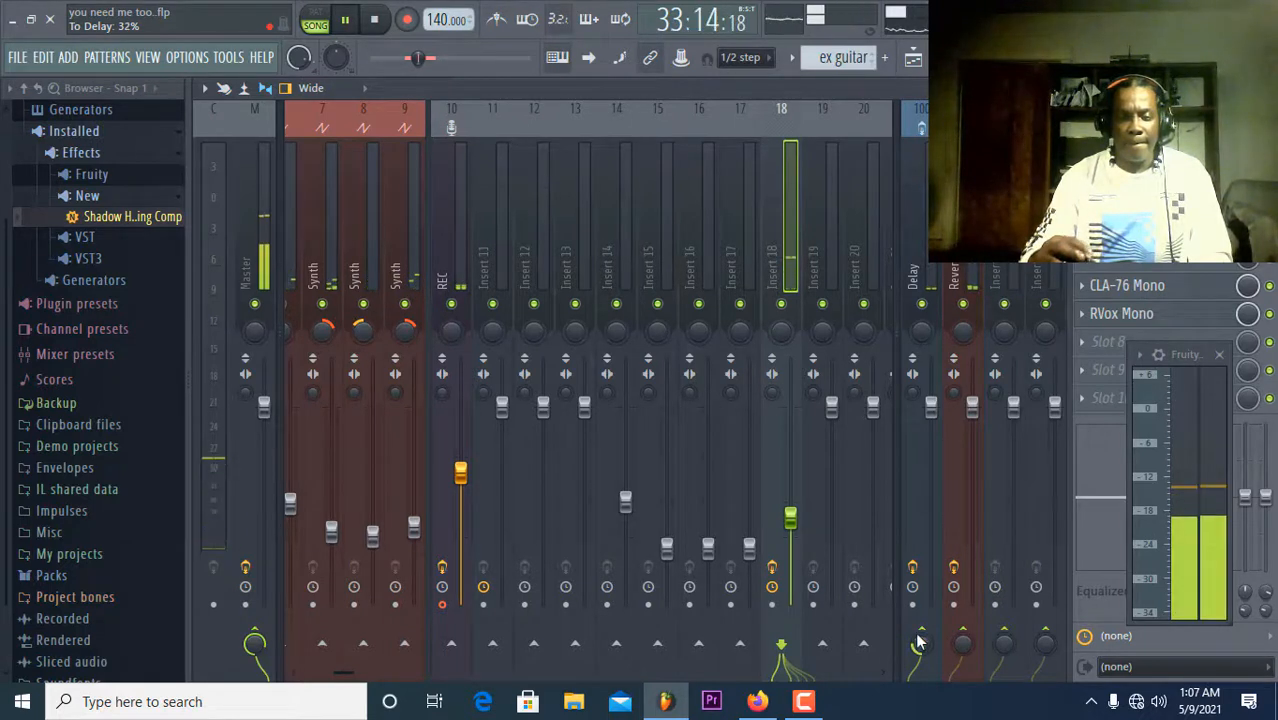
# Route Insert 18 to the Reverb track and turn its send level down slightly.
pyautogui.rightClick(971, 638)
pyautogui.click(992, 602)
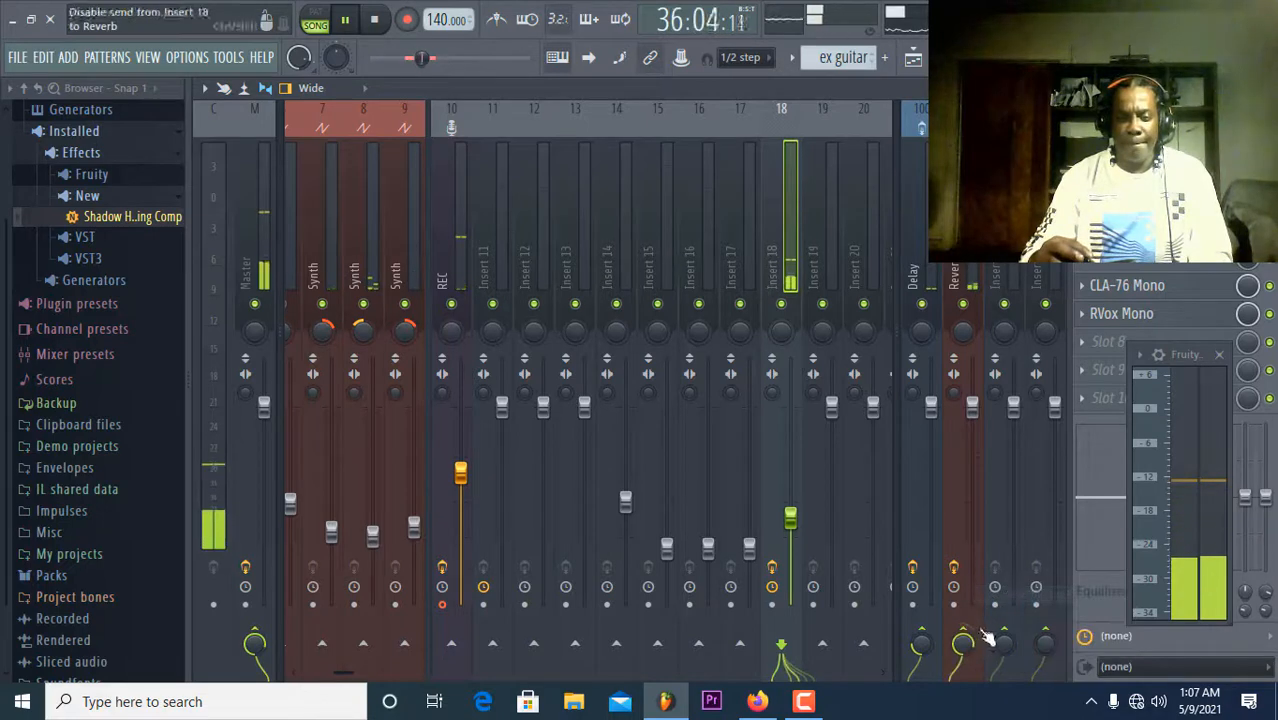
pyautogui.moveTo(962, 644); pyautogui.dragTo(962, 651)
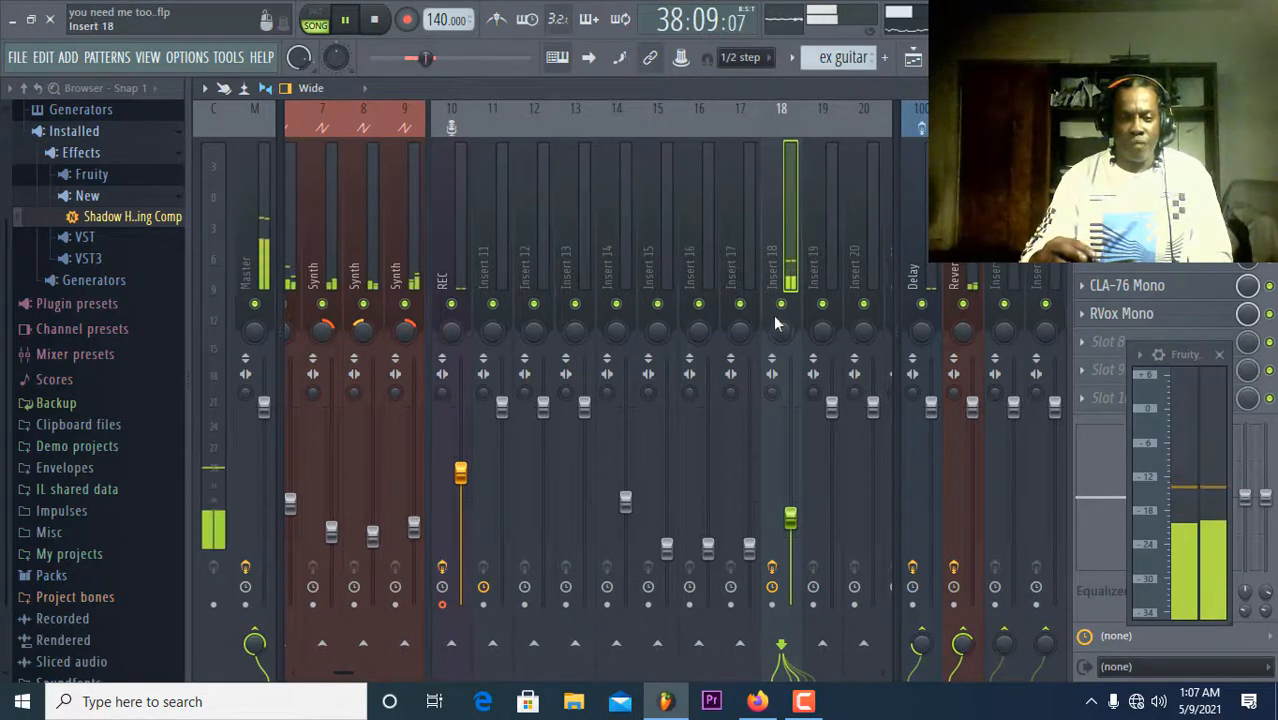
# Mute the Kick, Bass, Clap, Hat, Crash and all four Synth tracks to isolate the vocal with its effects.
pyautogui.click(405, 304)
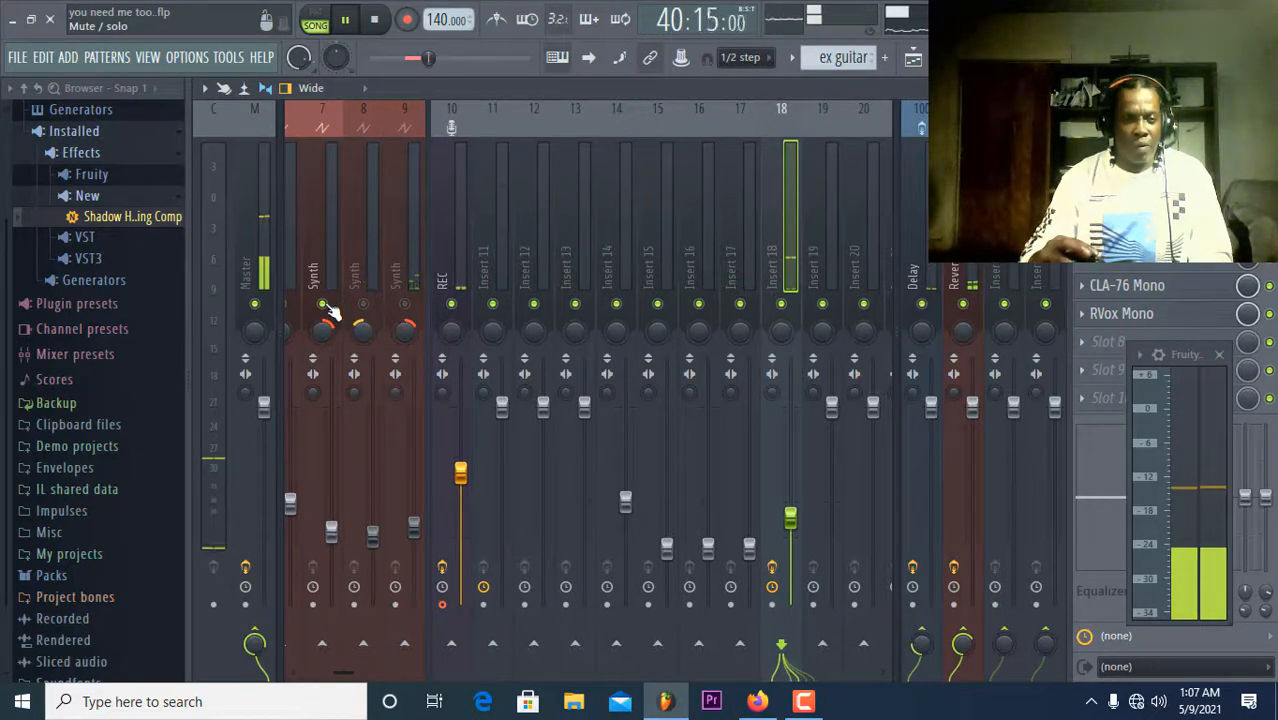
pyautogui.hscroll(-3, 348, 247)
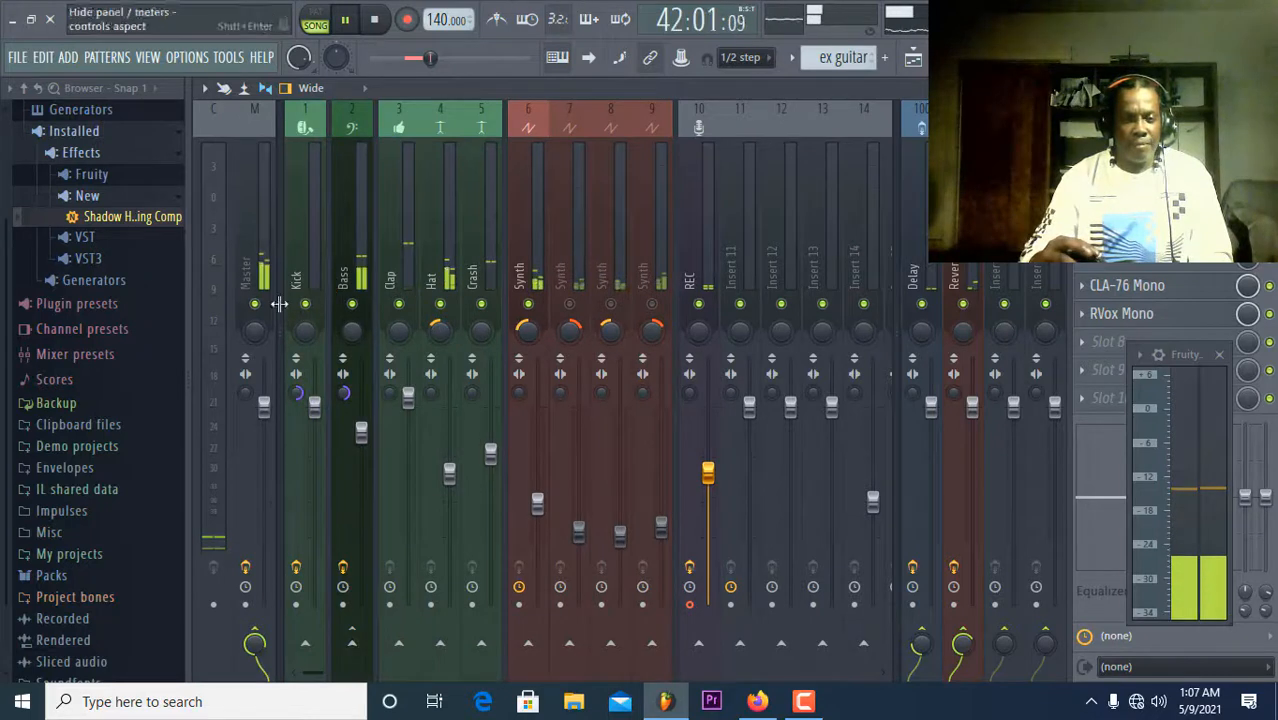
pyautogui.click(306, 305)
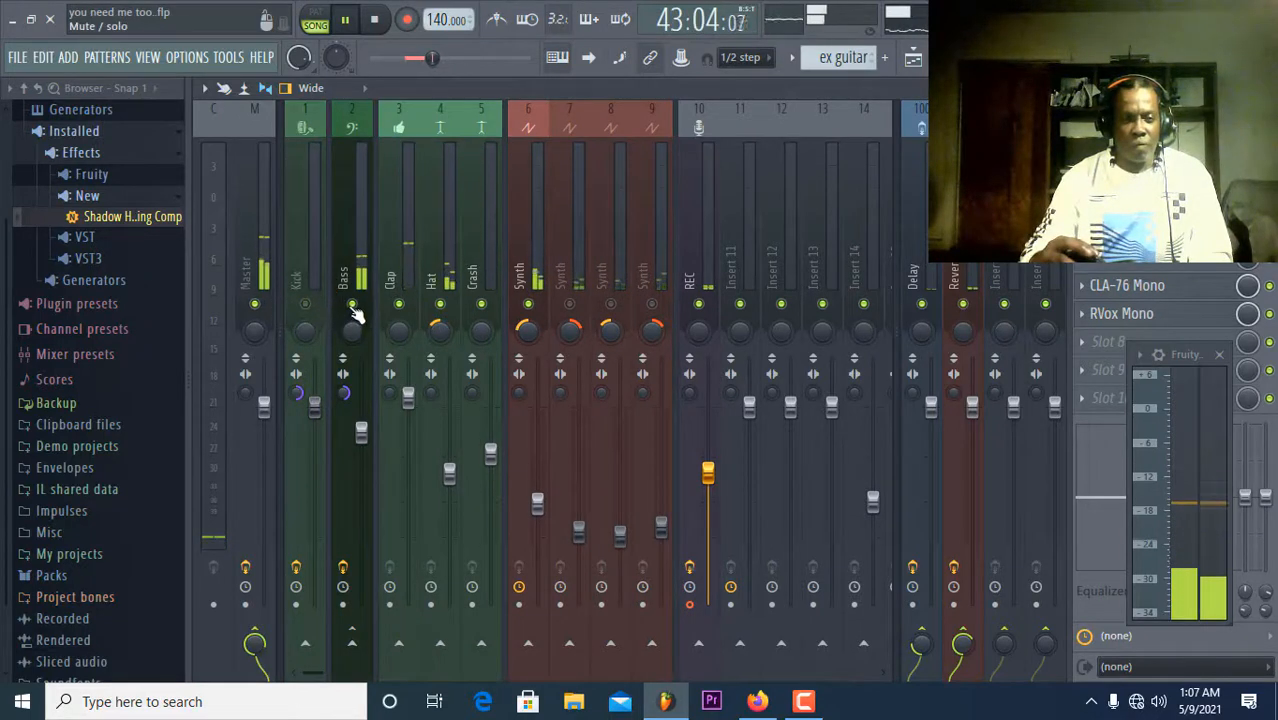
pyautogui.click(353, 304)
pyautogui.click(398, 305)
pyautogui.click(440, 304)
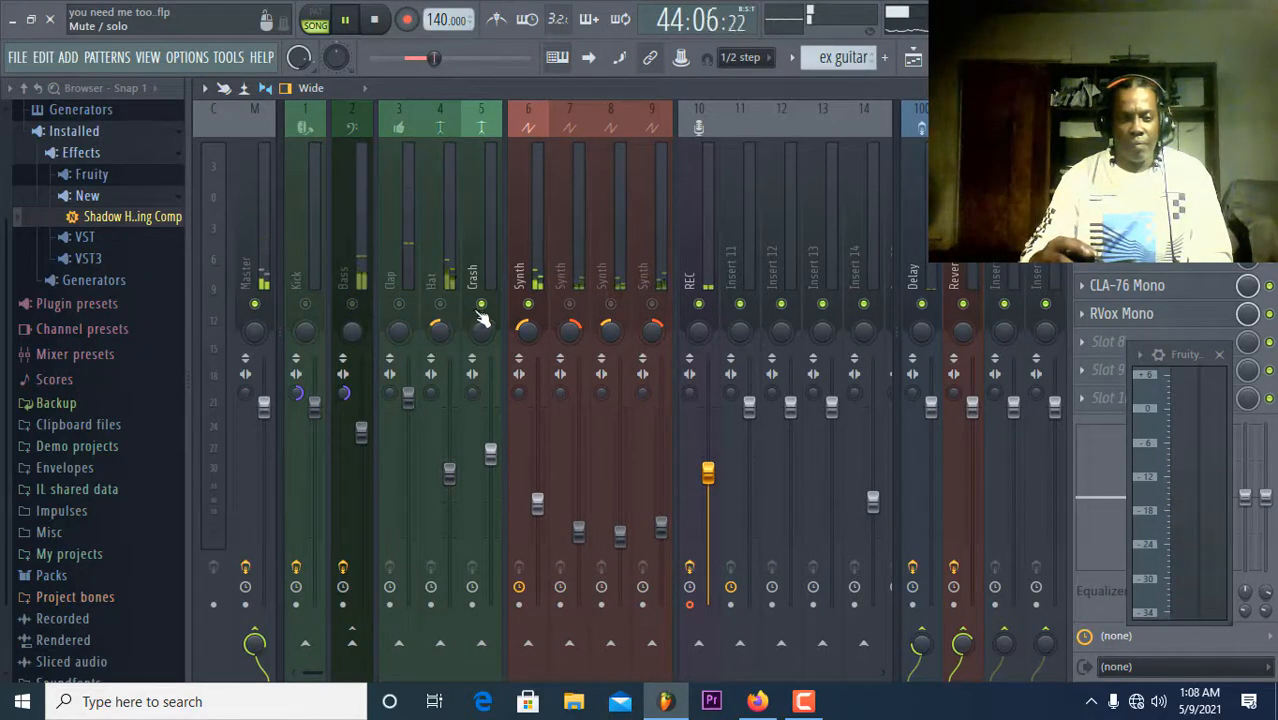
pyautogui.click(481, 304)
pyautogui.click(528, 305)
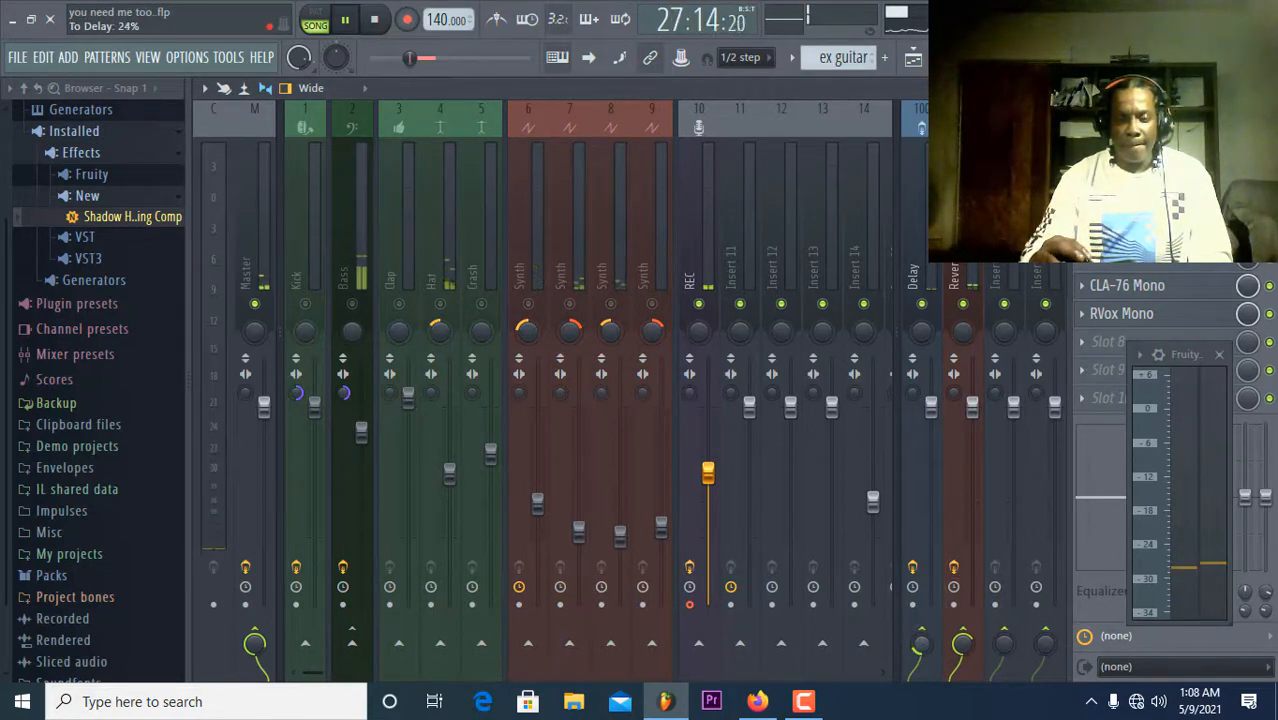
# Lower the vocal's Delay send to 16%, reduce its Reverb send slightly, and stop playback.
pyautogui.moveTo(921, 645); pyautogui.dragTo(921, 659)
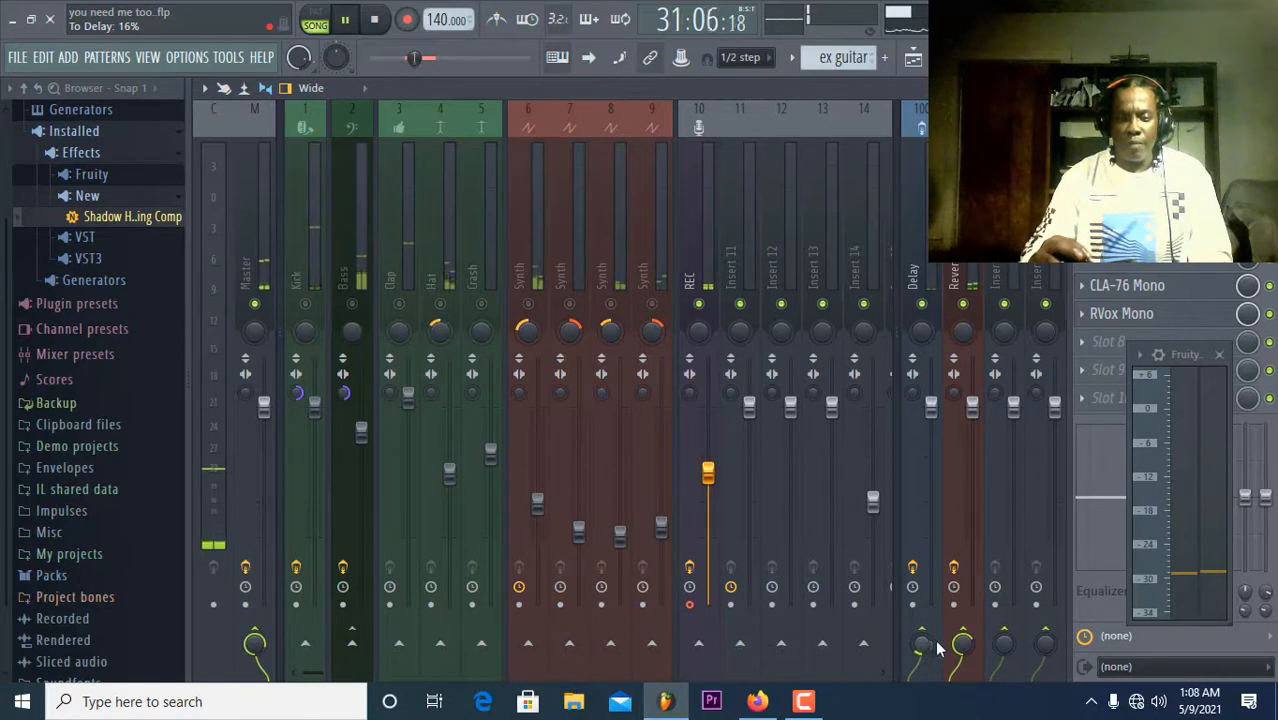
pyautogui.moveTo(962, 653); pyautogui.dragTo(962, 663)
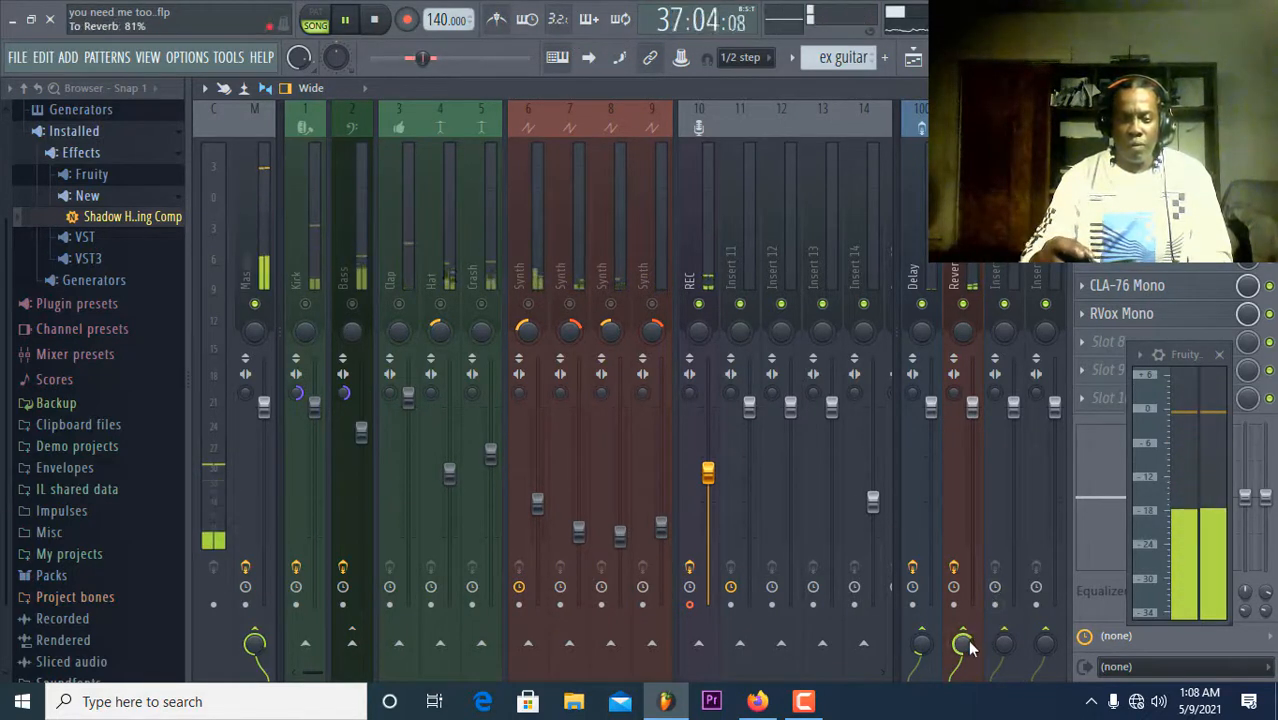
pyautogui.moveTo(966, 645); pyautogui.dragTo(966, 641)
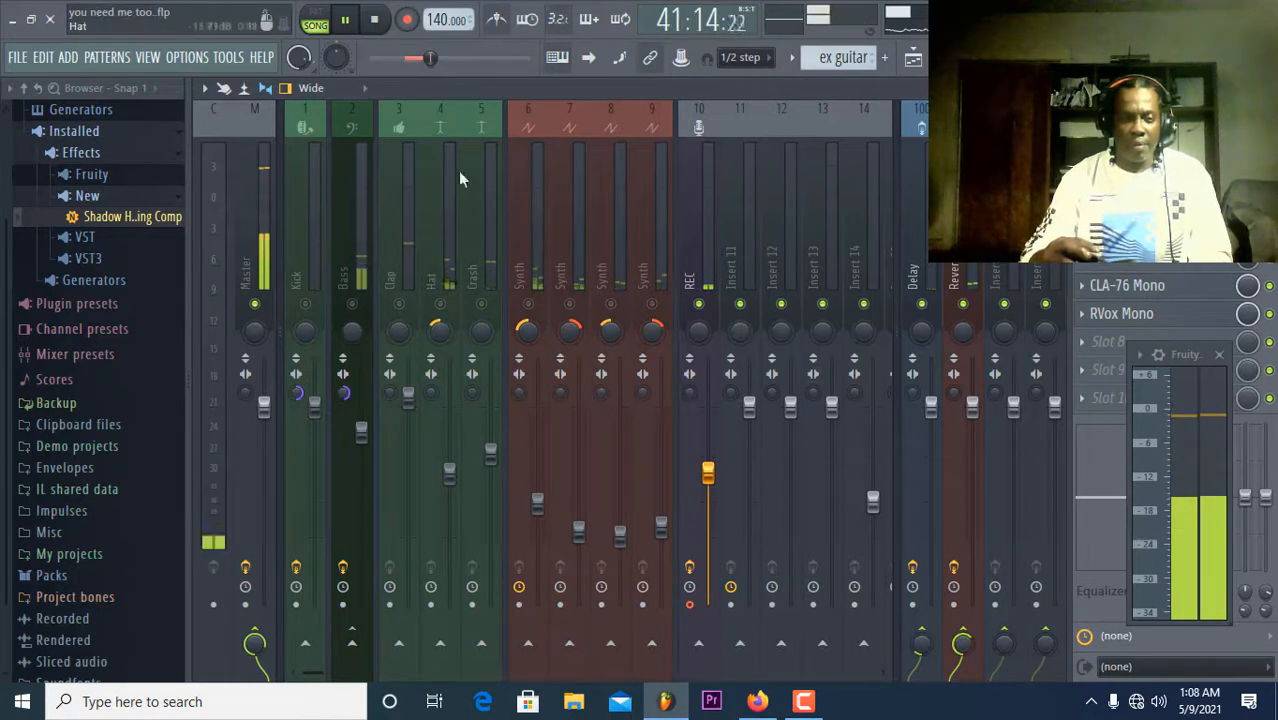
pyautogui.press('space')
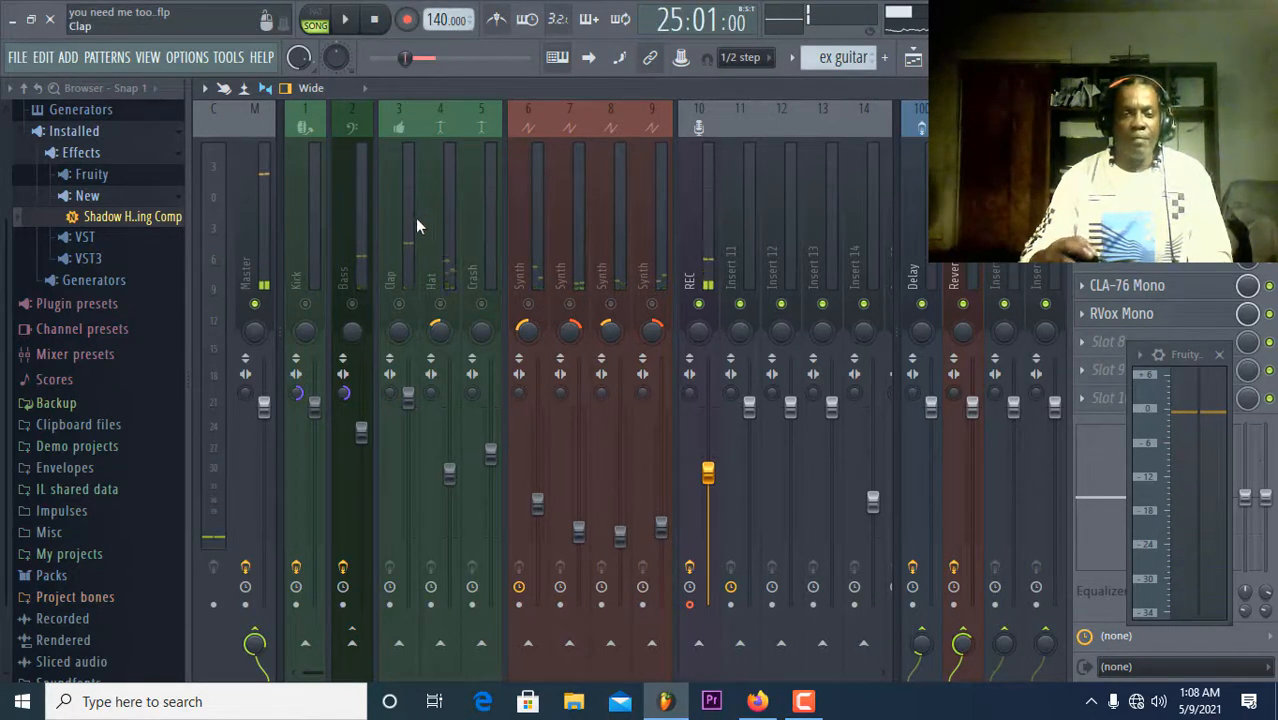
# Unmute the Kick, Bass, Clap, Hat, Crash and all four Synth tracks to bring back the full mix.
pyautogui.click(306, 305)
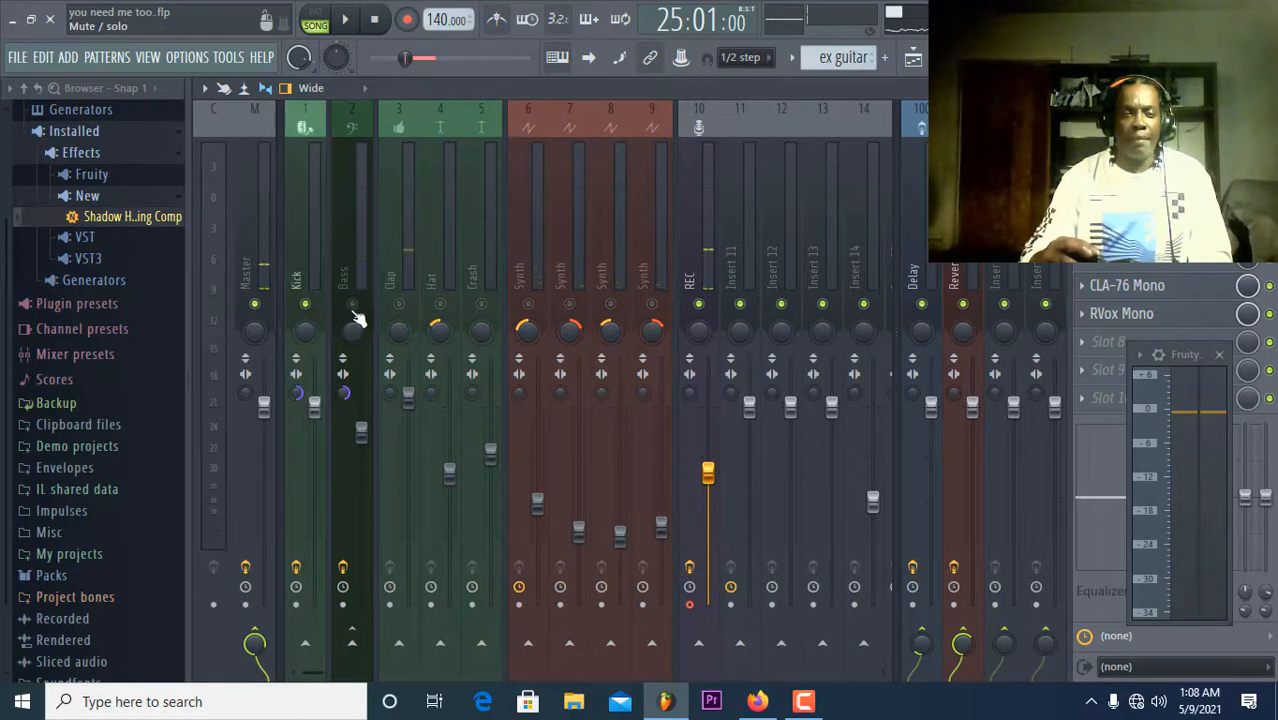
pyautogui.click(352, 305)
pyautogui.click(394, 322)
pyautogui.click(403, 308)
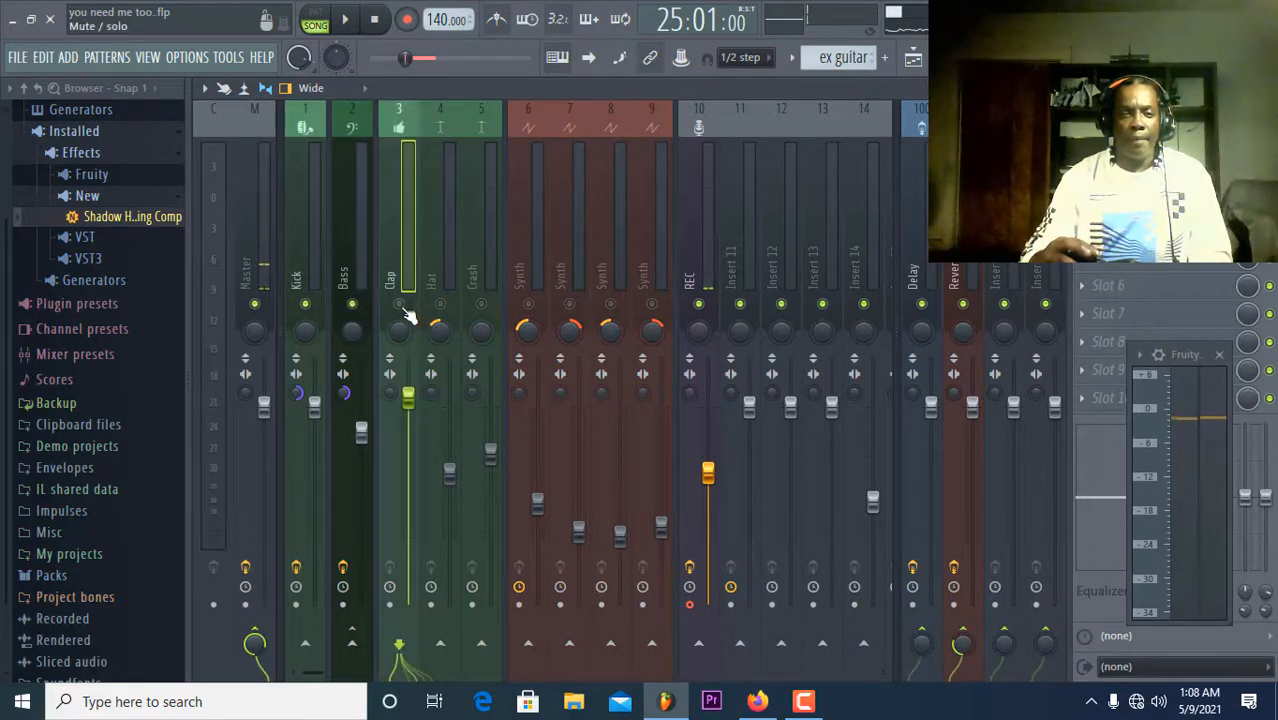
pyautogui.click(440, 305)
pyautogui.click(481, 305)
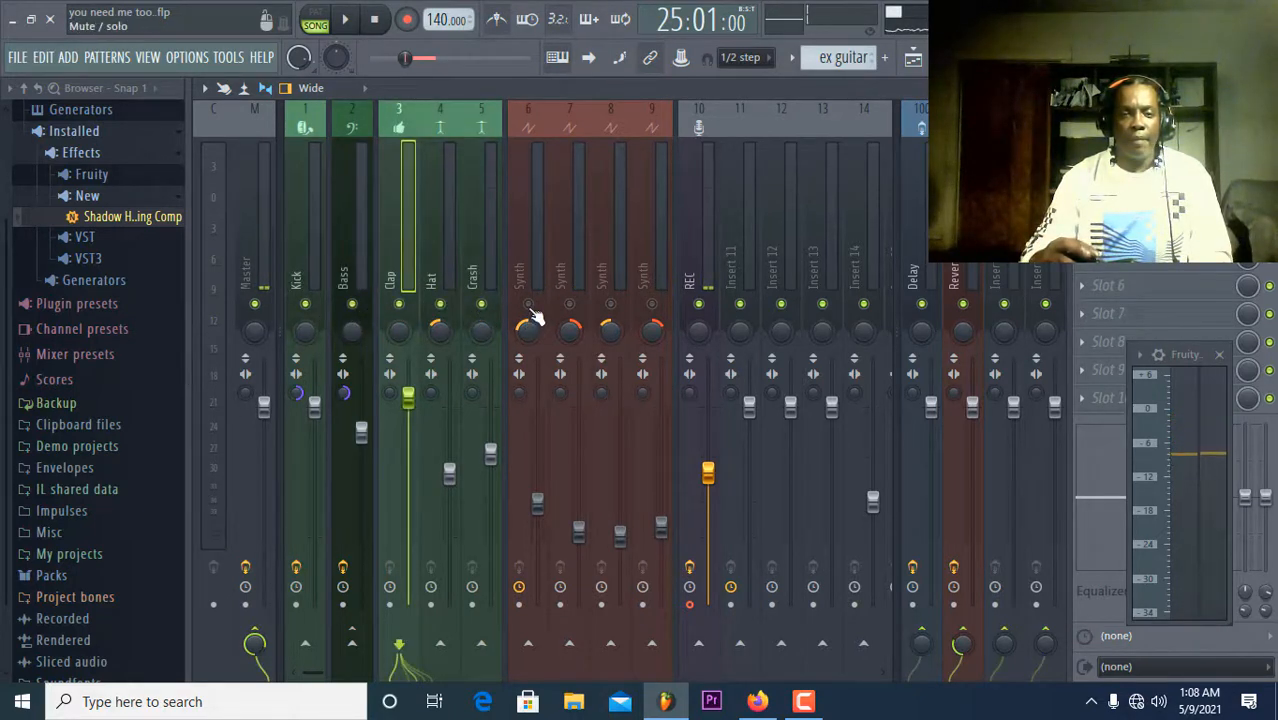
pyautogui.click(529, 305)
pyautogui.click(570, 305)
pyautogui.click(610, 305)
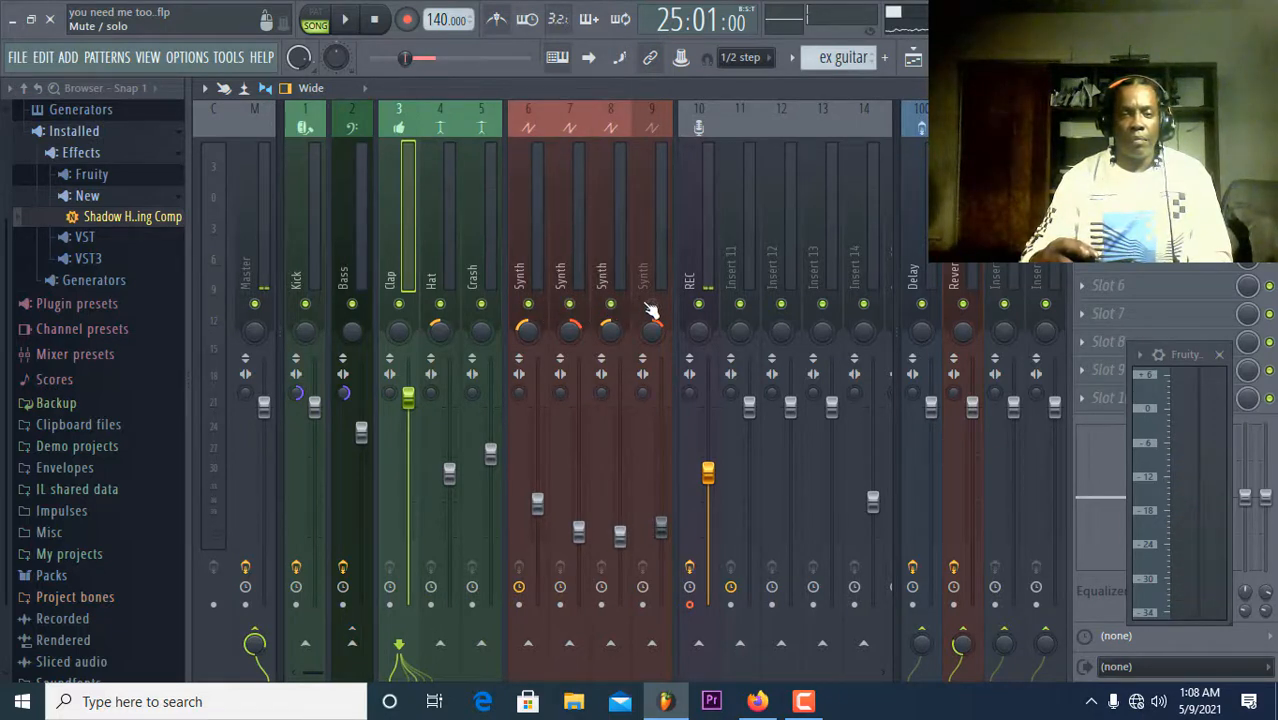
pyautogui.click(651, 305)
# Play the full mix, lower the Insert 18 vocal fader slightly to balance it, and stop playback.
pyautogui.click(345, 20)
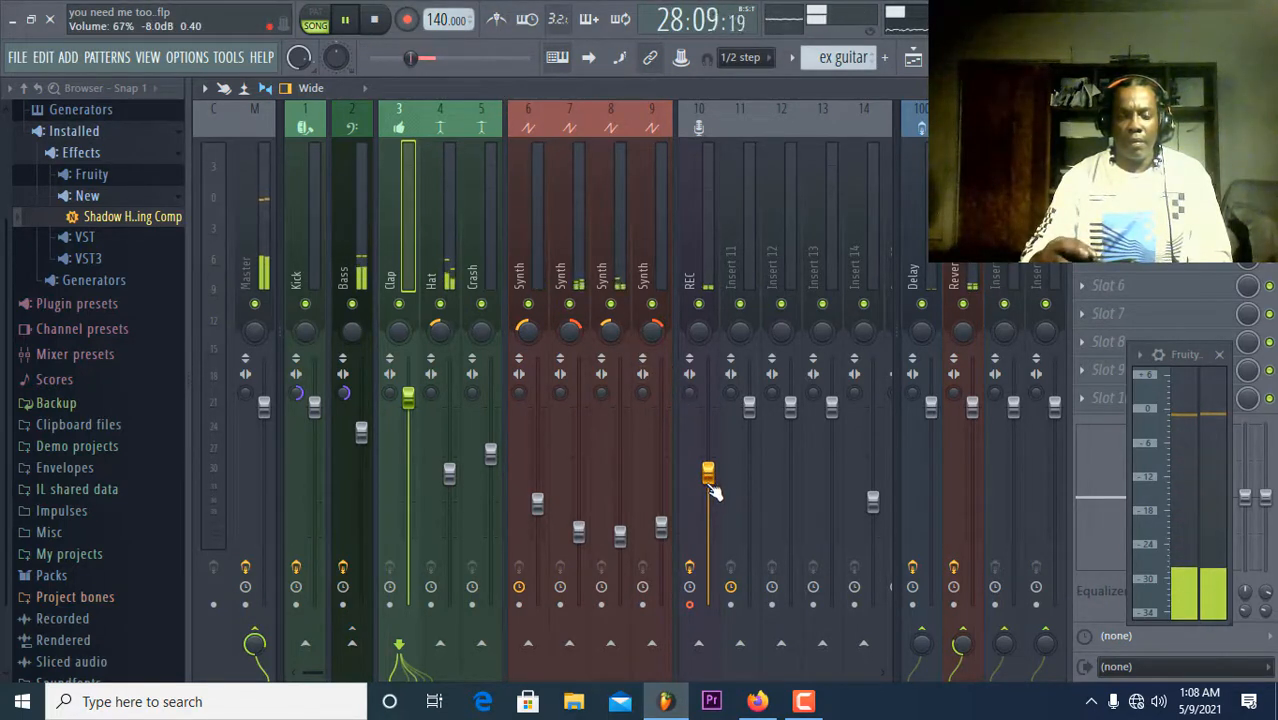
pyautogui.scroll(-6, 845, 252)
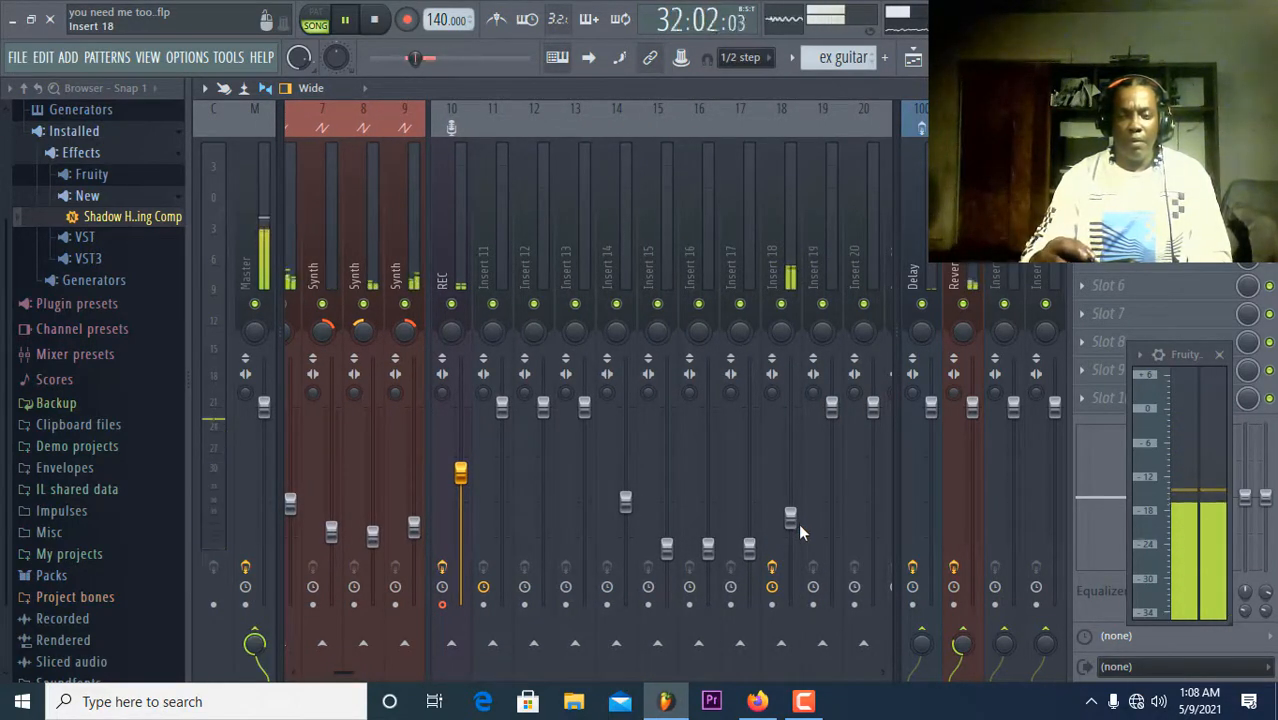
pyautogui.click(795, 521)
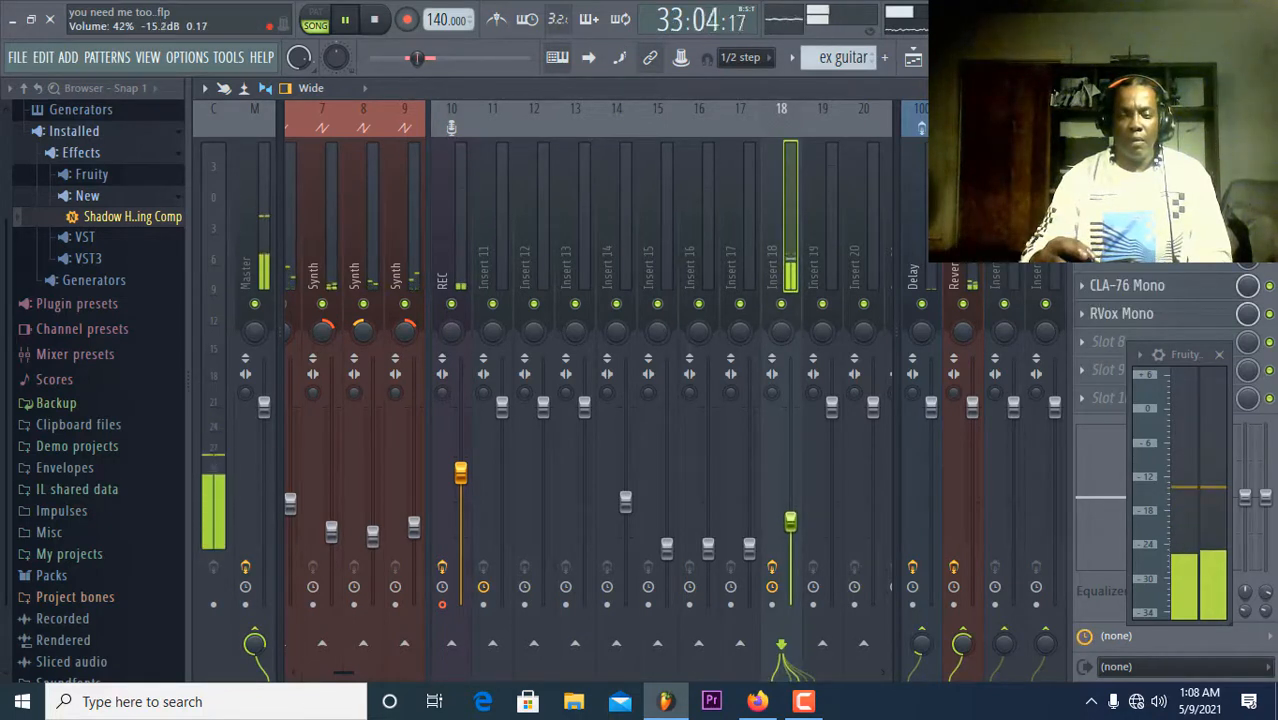
pyautogui.moveTo(790, 519); pyautogui.dragTo(790, 522)
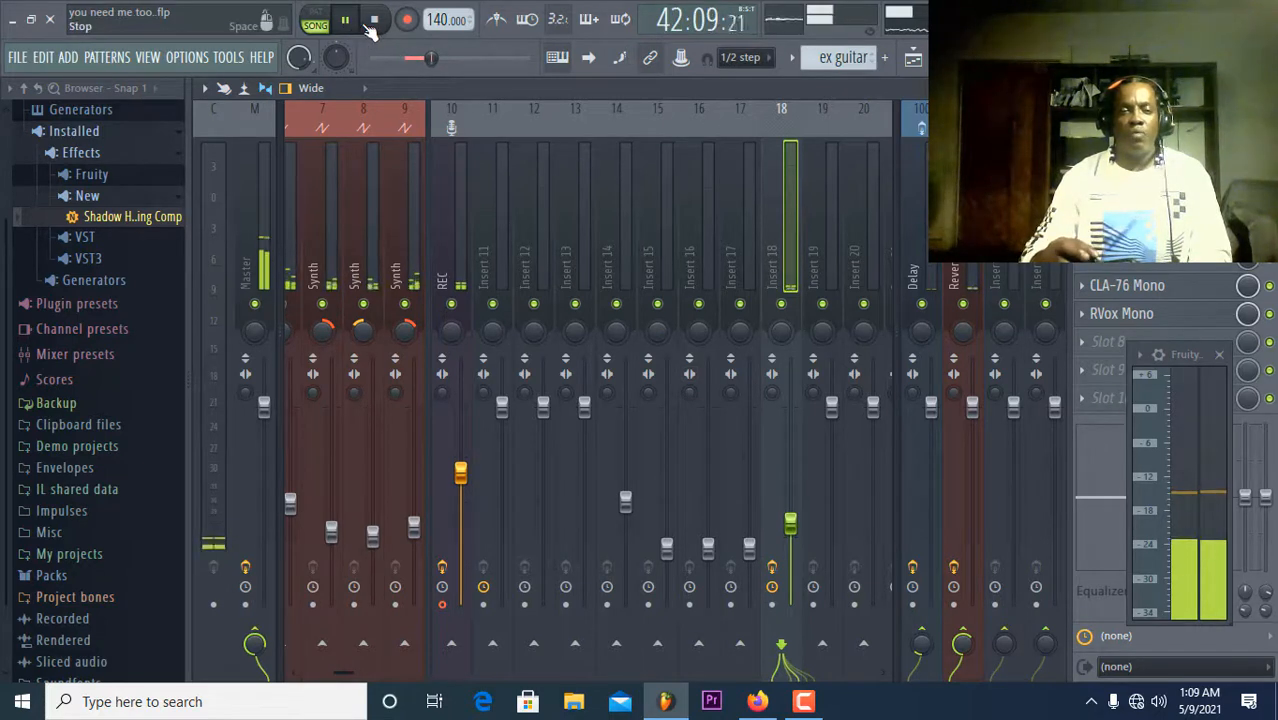
pyautogui.click(372, 28)
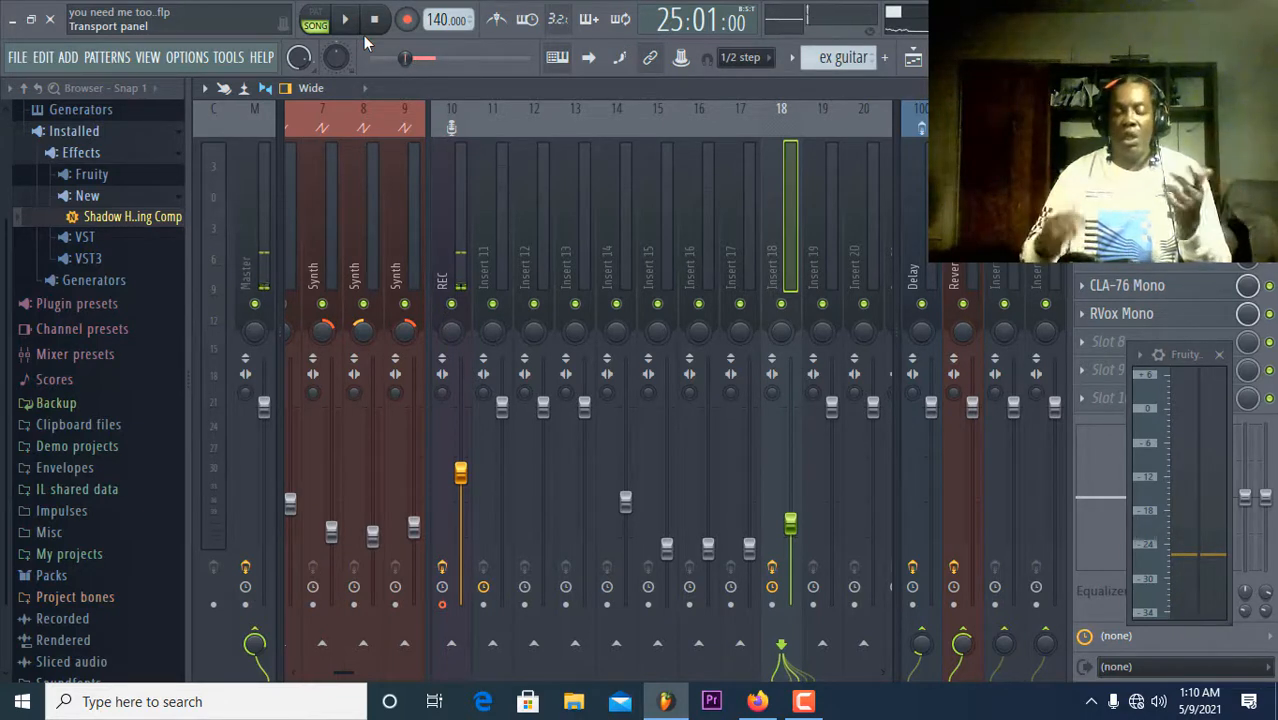
# Examine the Shadow Hills Class A Mastering Comp and bx_masterdesk settings on the Master track, closing each plugin window.
pyautogui.click(267, 160)
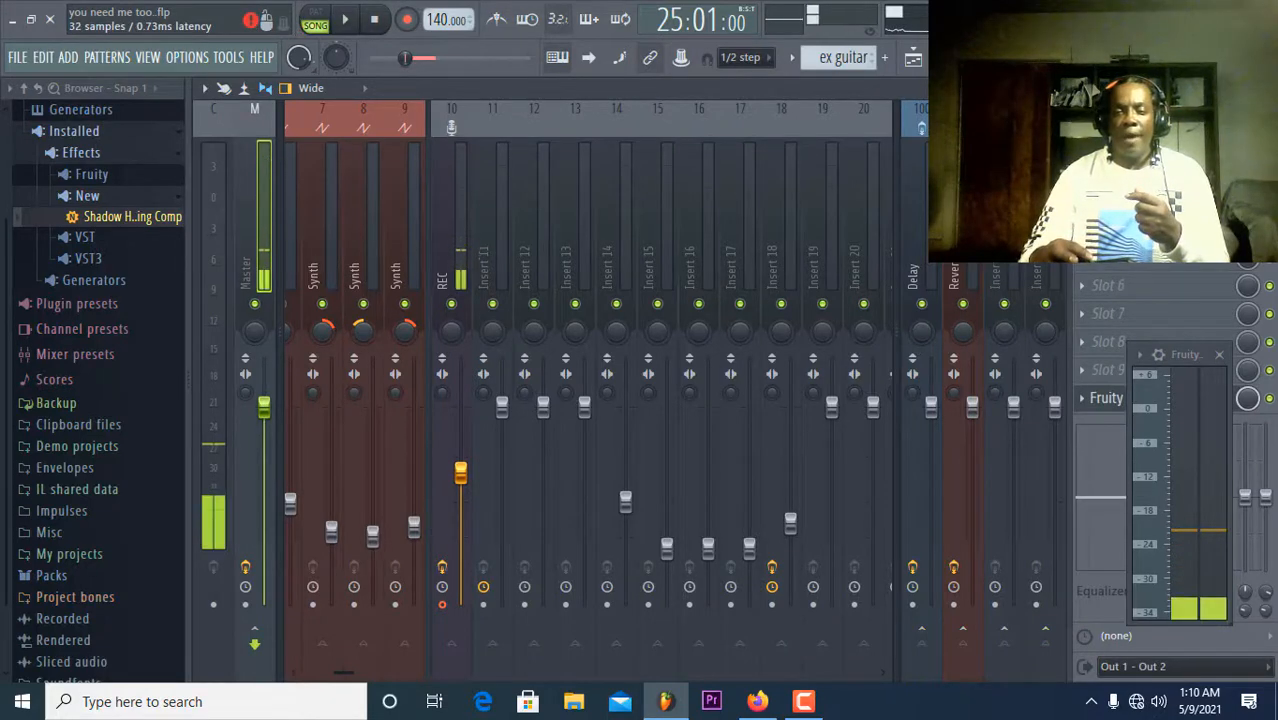
pyautogui.click(1120, 145)
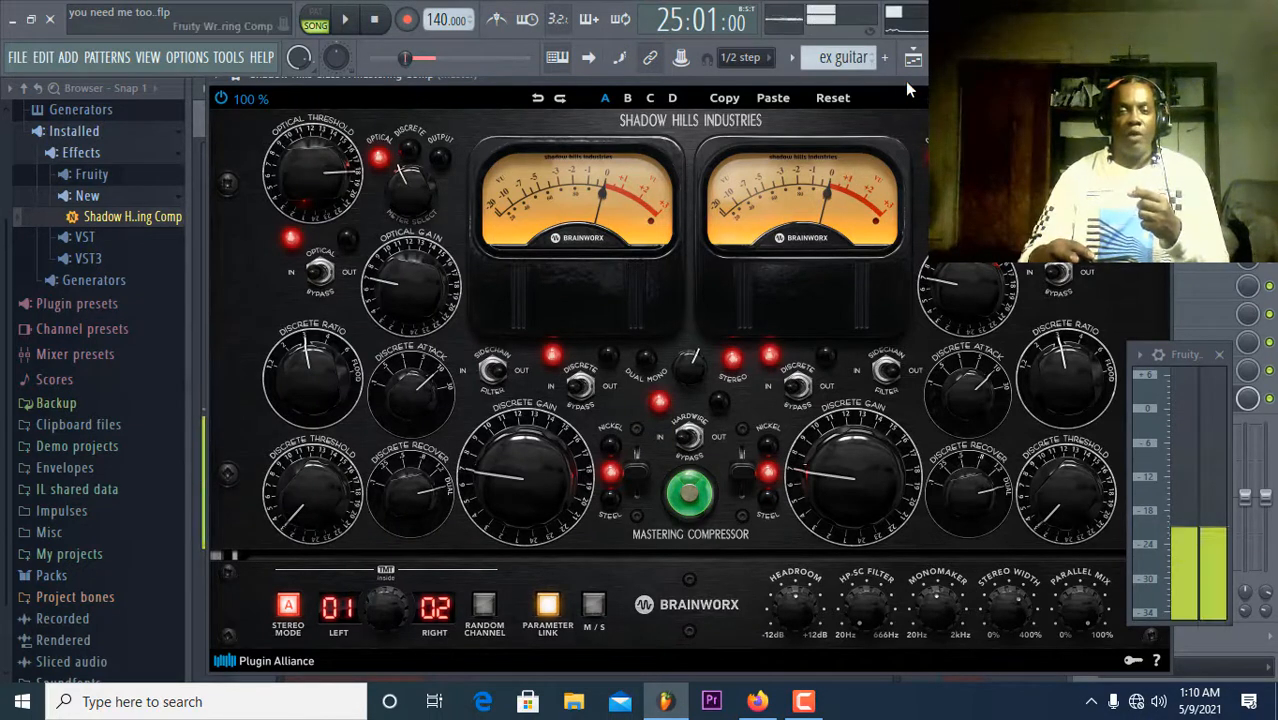
pyautogui.moveTo(906, 81); pyautogui.dragTo(879, 125)
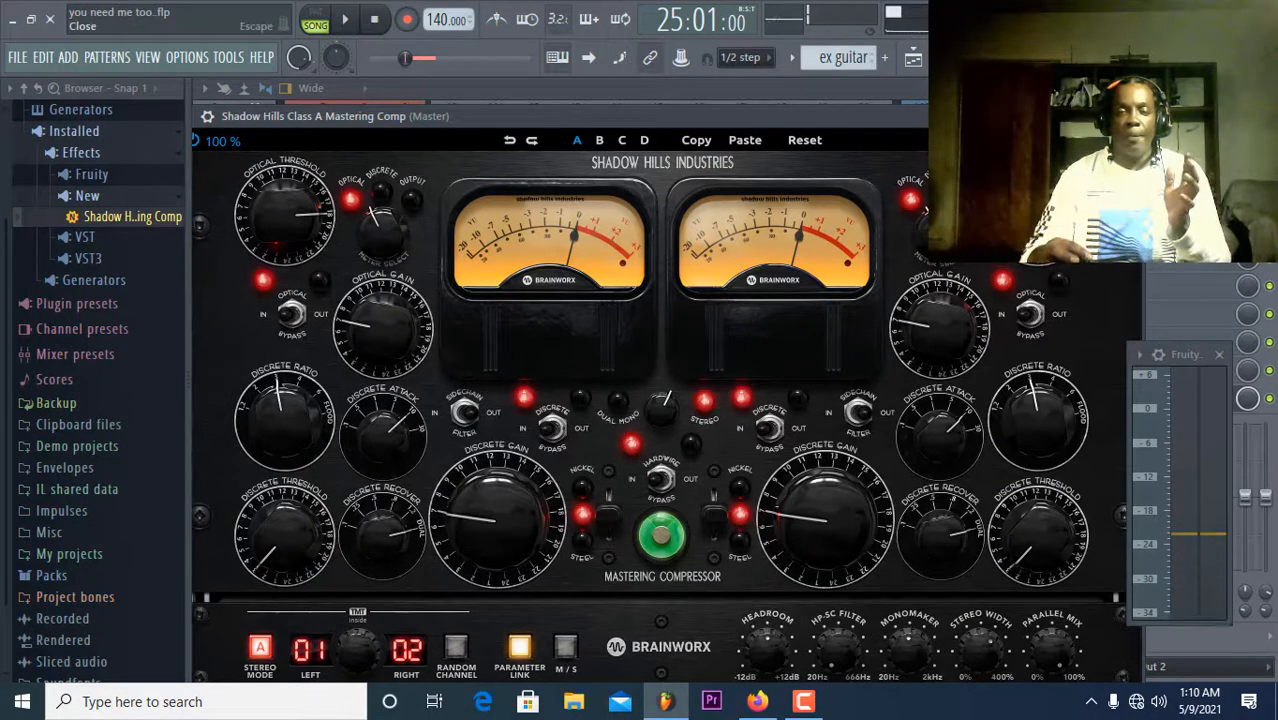
pyautogui.click(1131, 116)
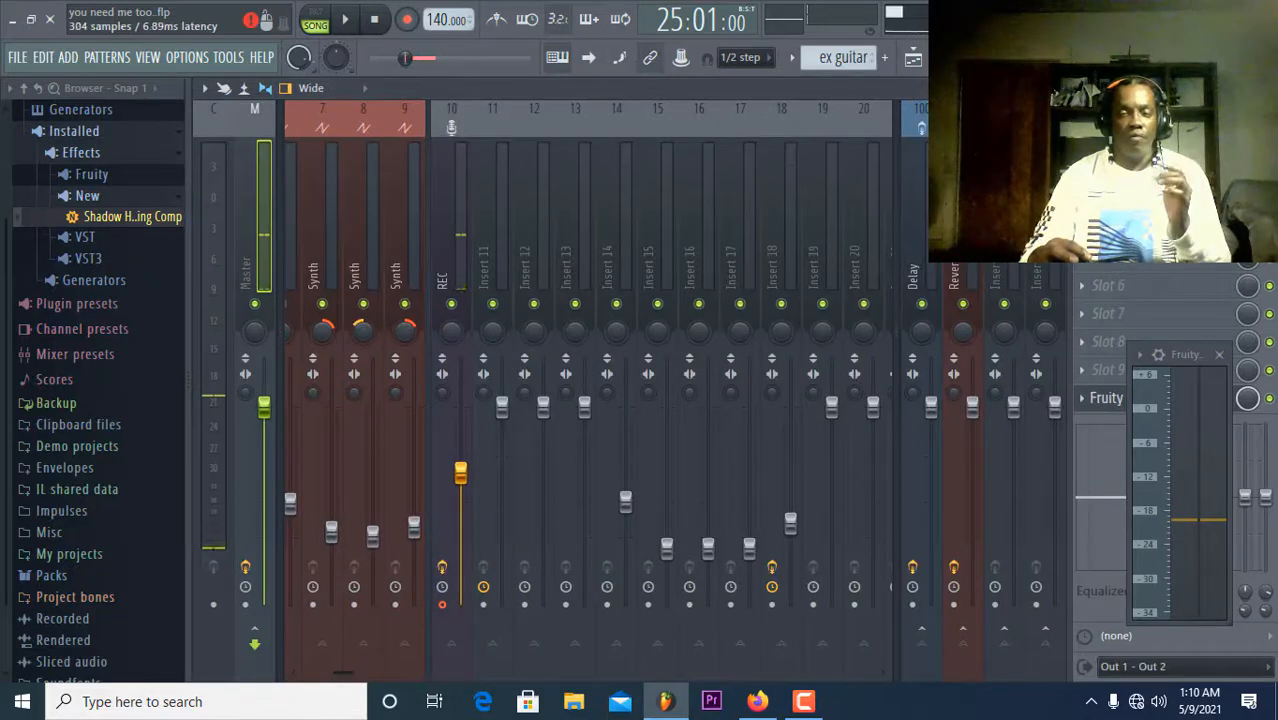
pyautogui.click(1135, 173)
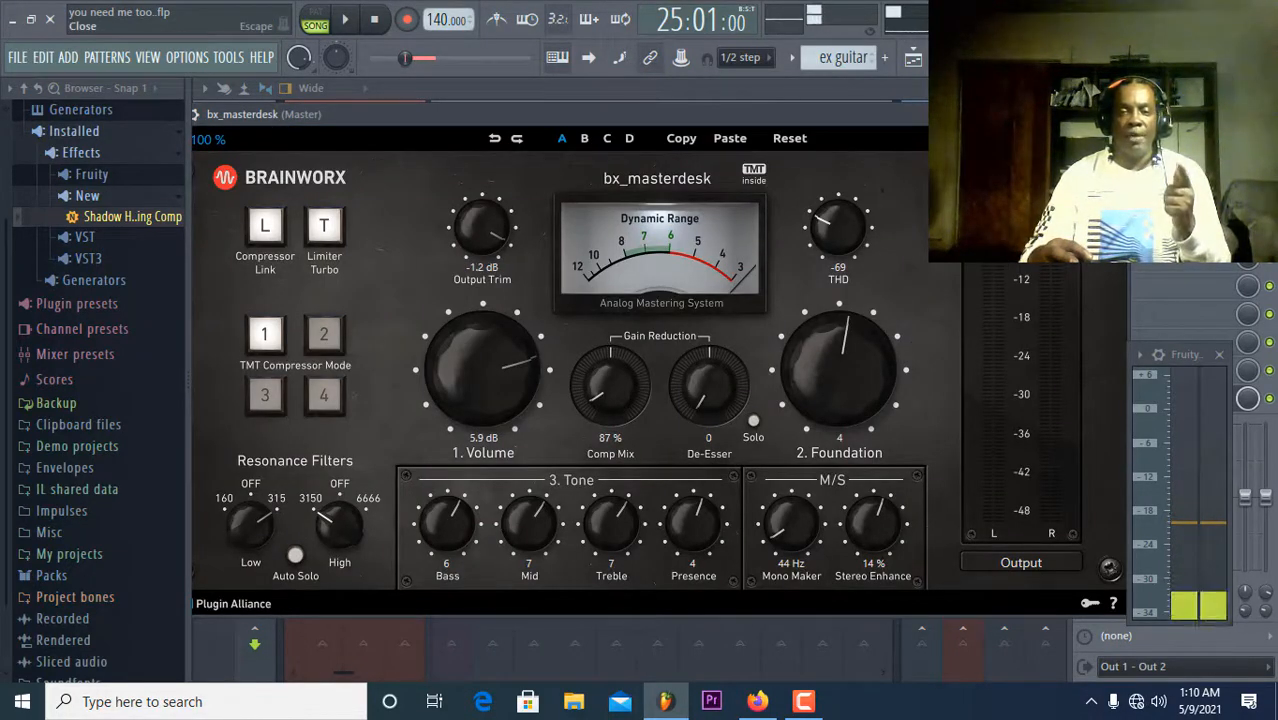
pyautogui.click(1121, 114)
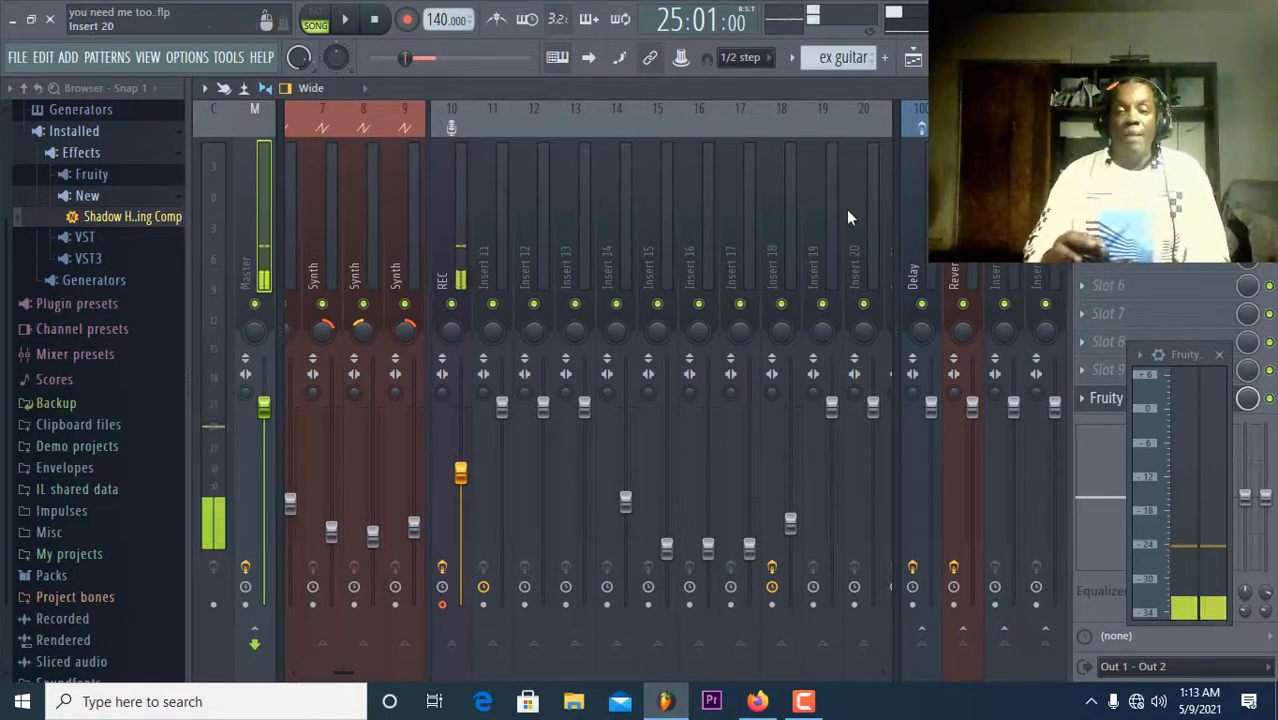
# Recheck the Shadow Hills Class A Mastering Comp on the Master track, close it and play the finished mix.
pyautogui.click(974, 57)
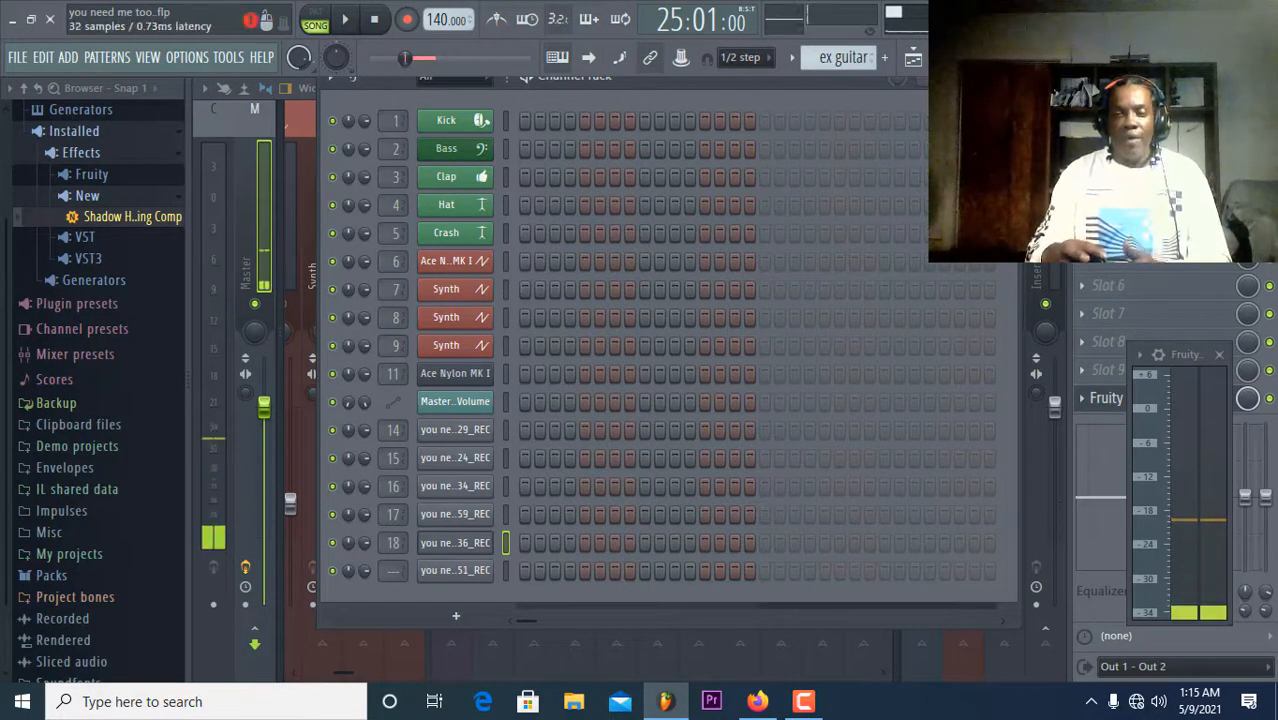
pyautogui.click(1130, 230)
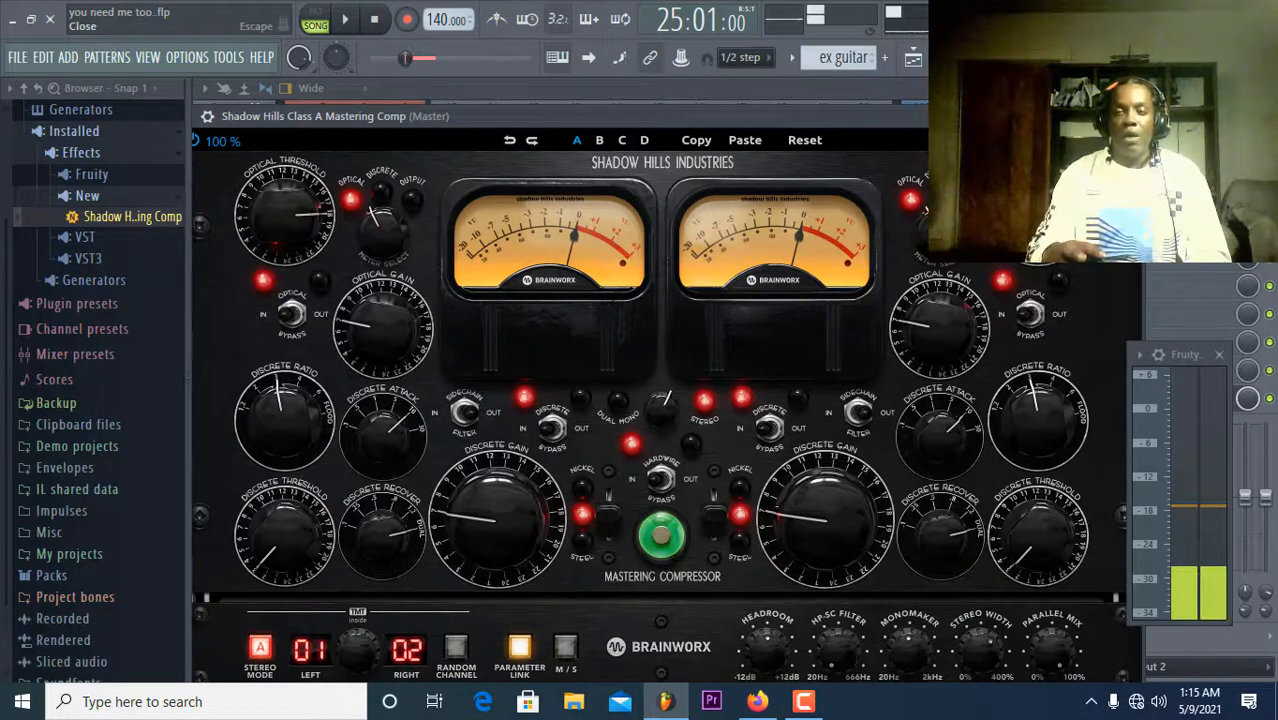
pyautogui.press('Escape')
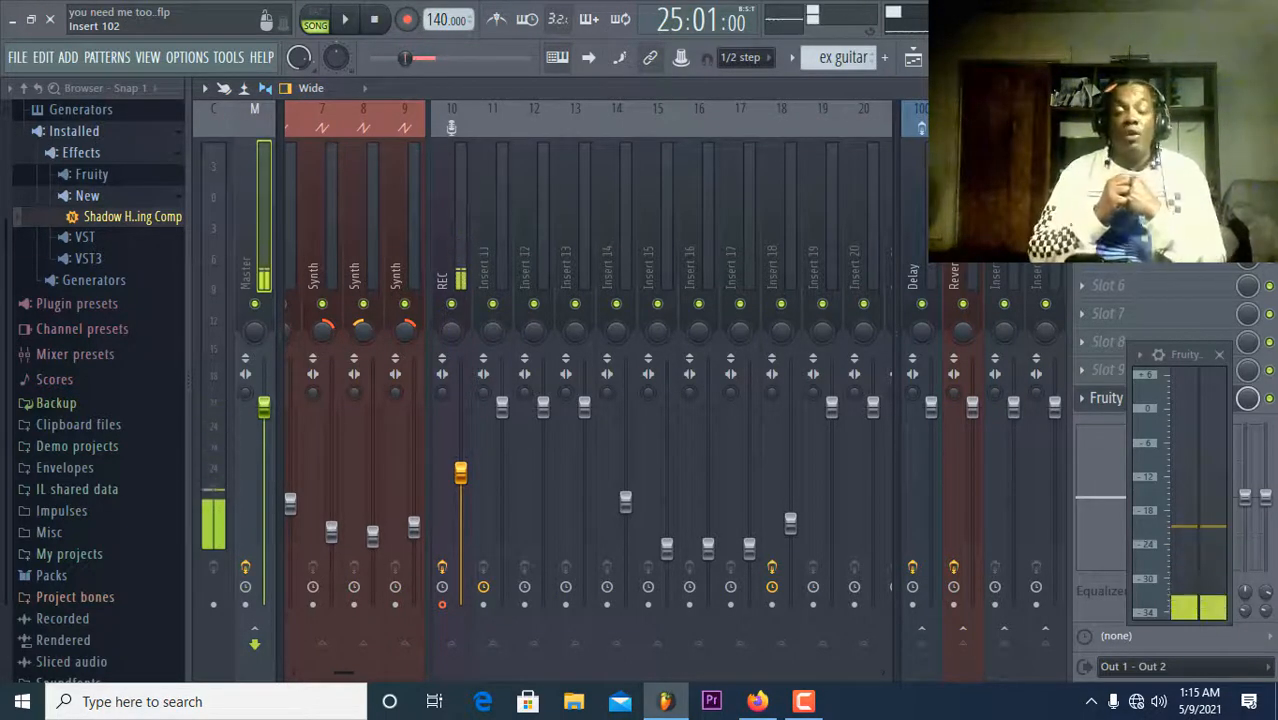
pyautogui.click(342, 20)
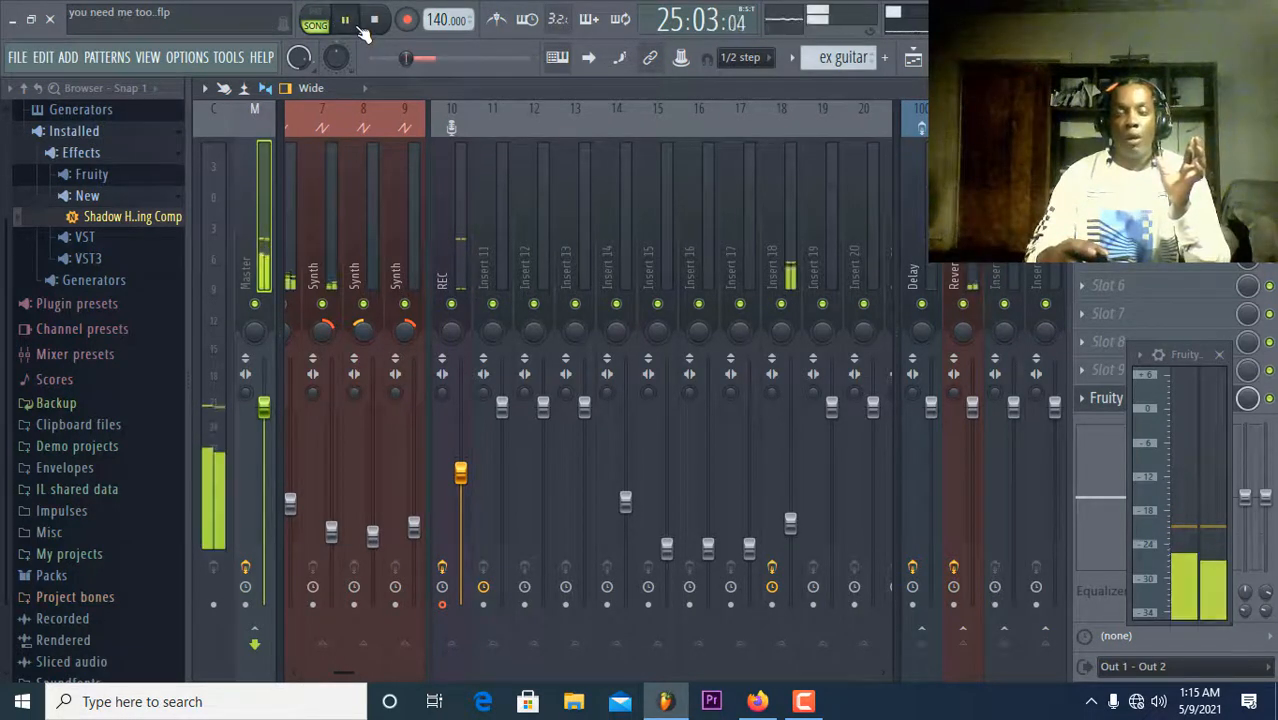
pyautogui.click(805, 703)
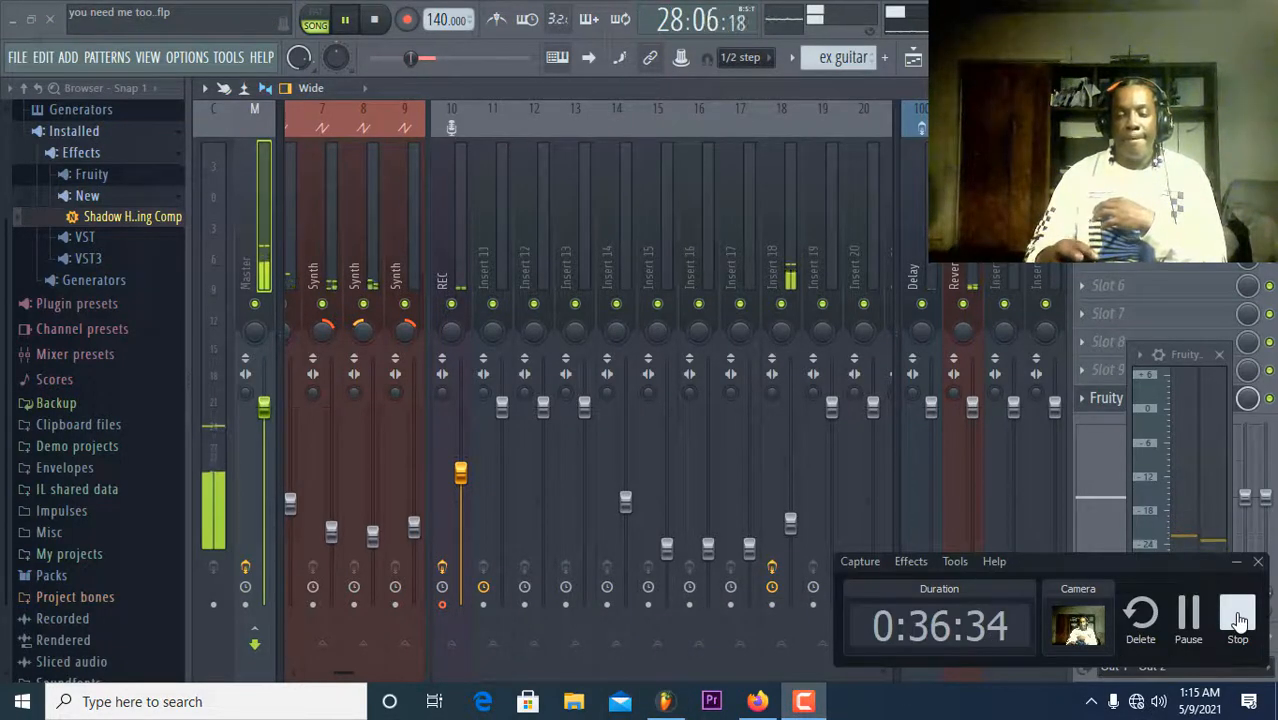